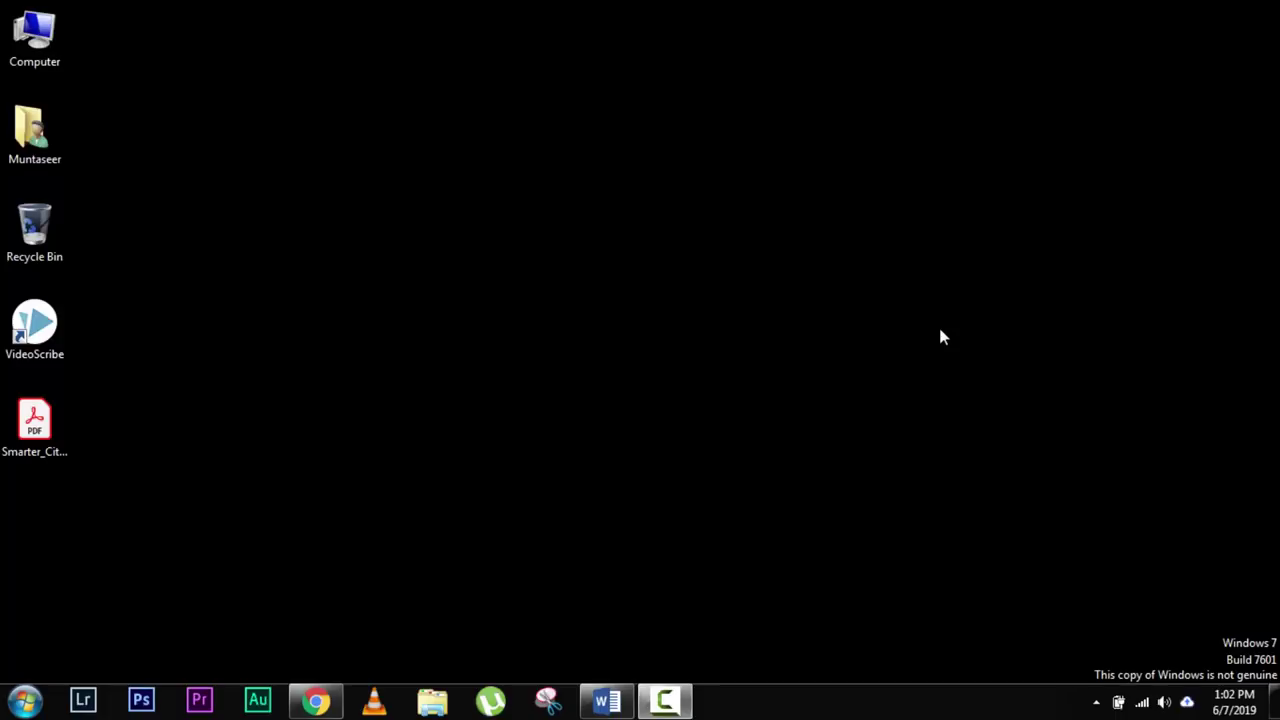
Open the article How To Use A Telescope For Stargazing.docx in Word and skim it from the title to the Frequently Asked Questions.
left_click(607, 700)
scroll(700, 245, "down", 7)
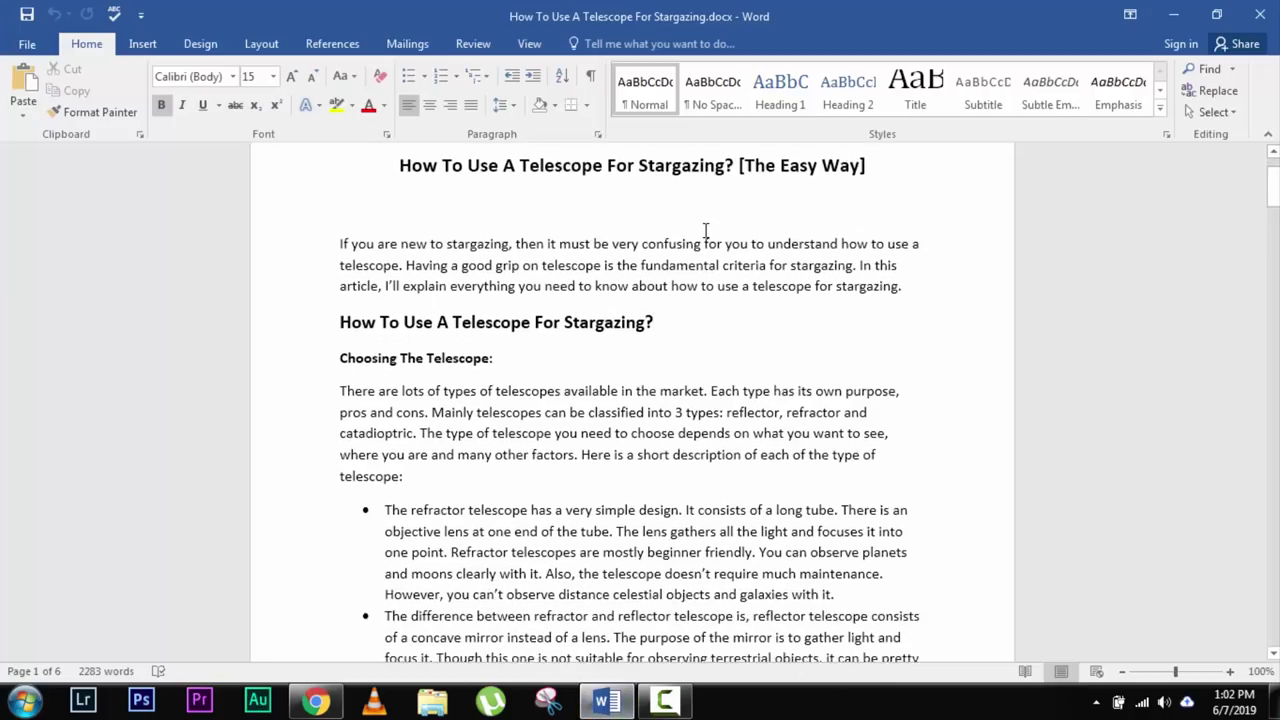
scroll(689, 270, "up", 7)
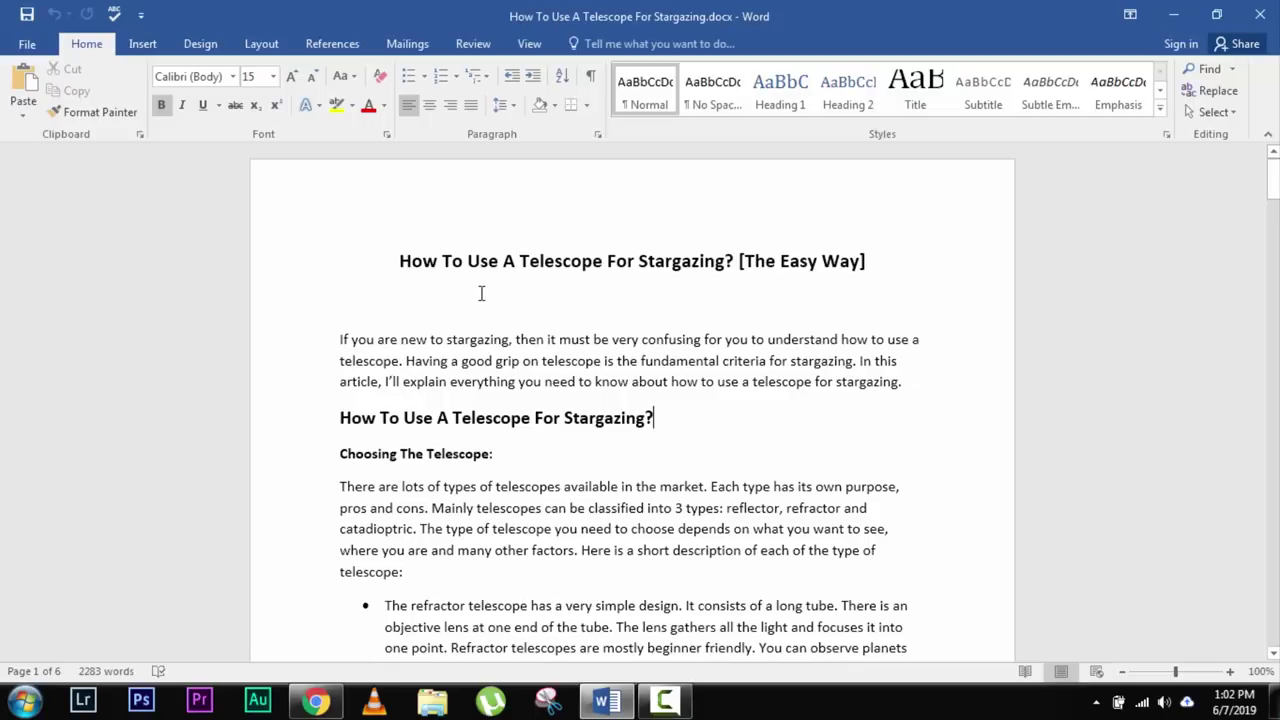
left_click_drag(377, 264, 732, 262)
left_click(752, 350)
scroll(508, 285, "down", 20)
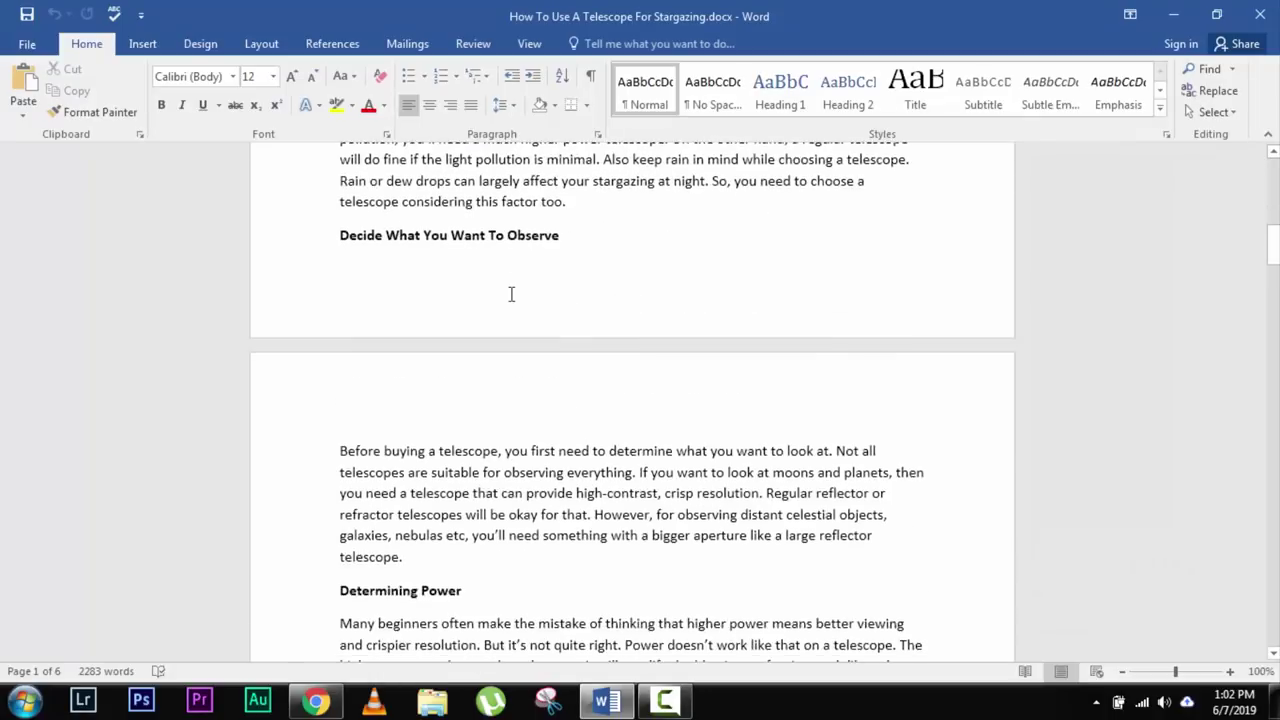
scroll(510, 300, "down", 15)
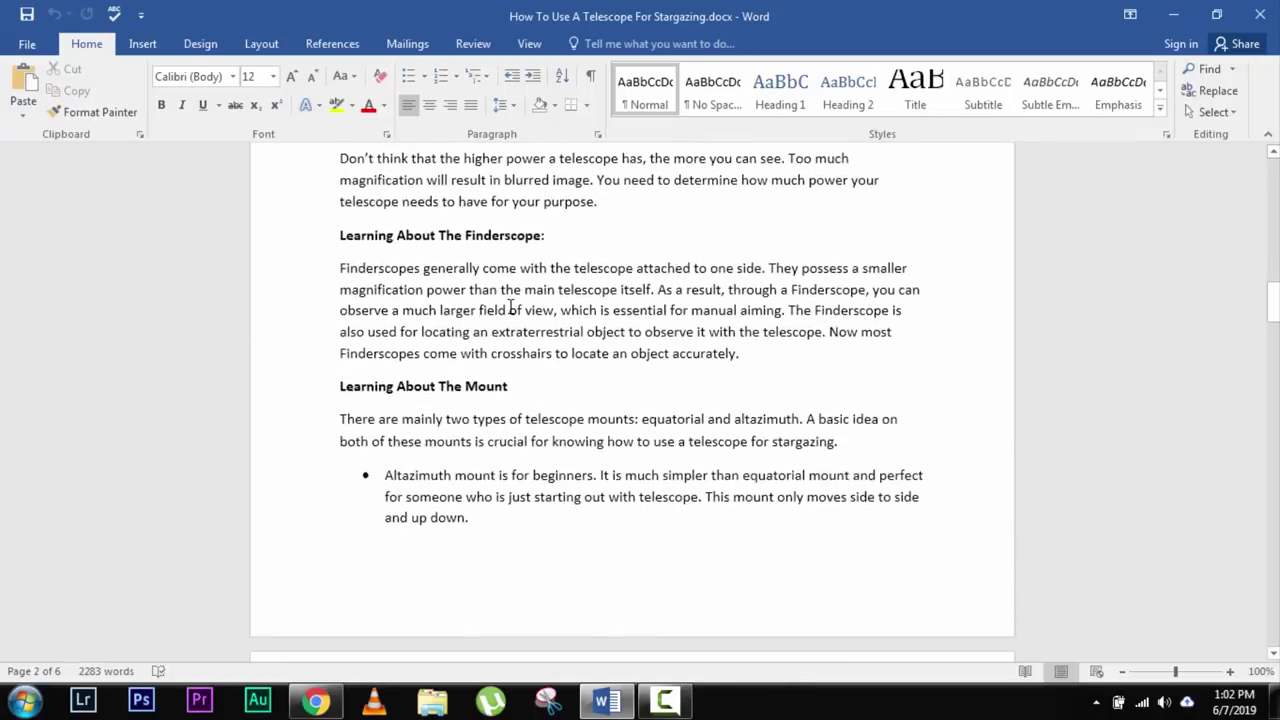
scroll(505, 325, "down", 20)
scroll(503, 335, "up", 20)
scroll(503, 335, "down", 20)
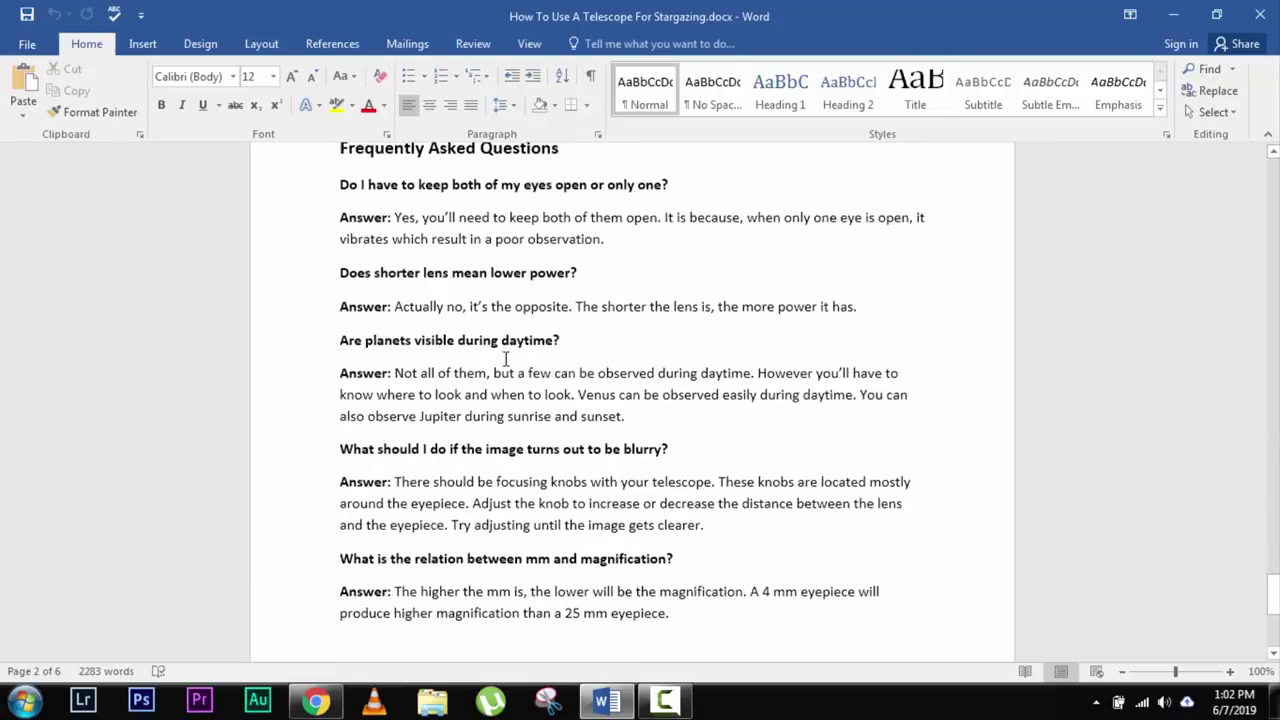
scroll(1240, 443, "up", 15)
left_click_drag(1272, 540, 1272, 175)
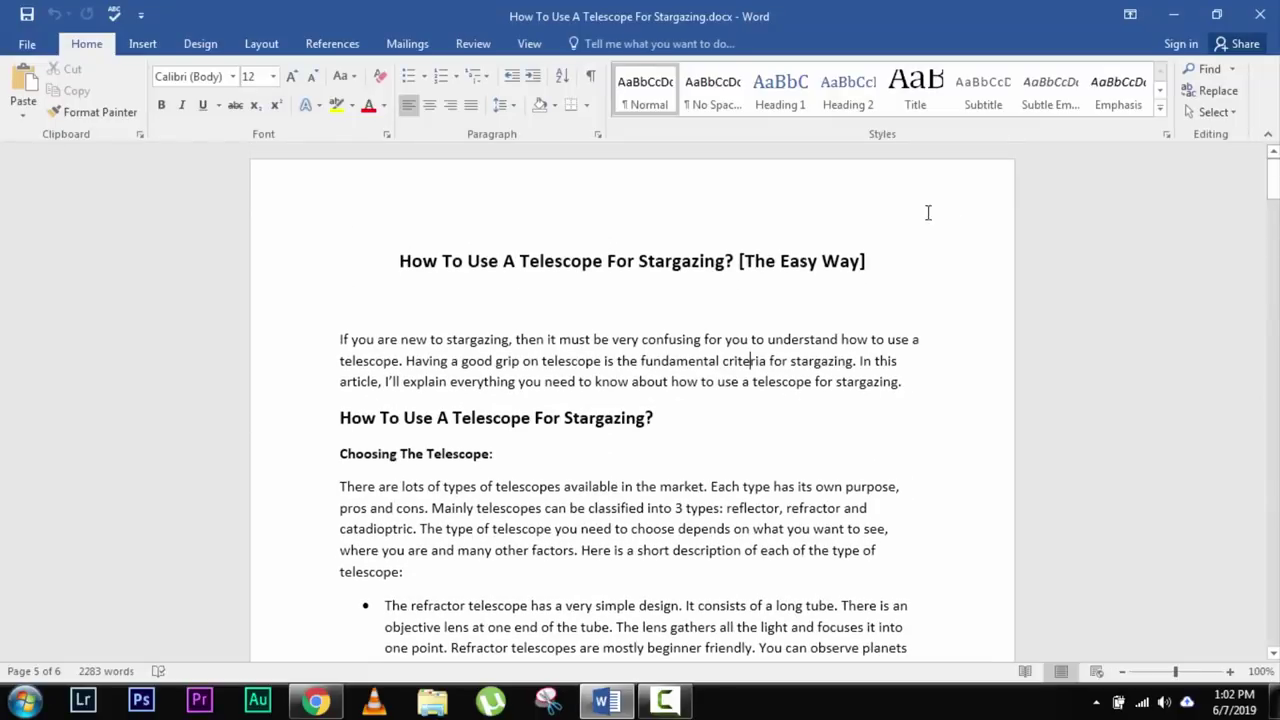
Examine the wording of the article title, including the key phrase and the bracketed "[The Easy Way]" ending.
left_click_drag(403, 257, 736, 272)
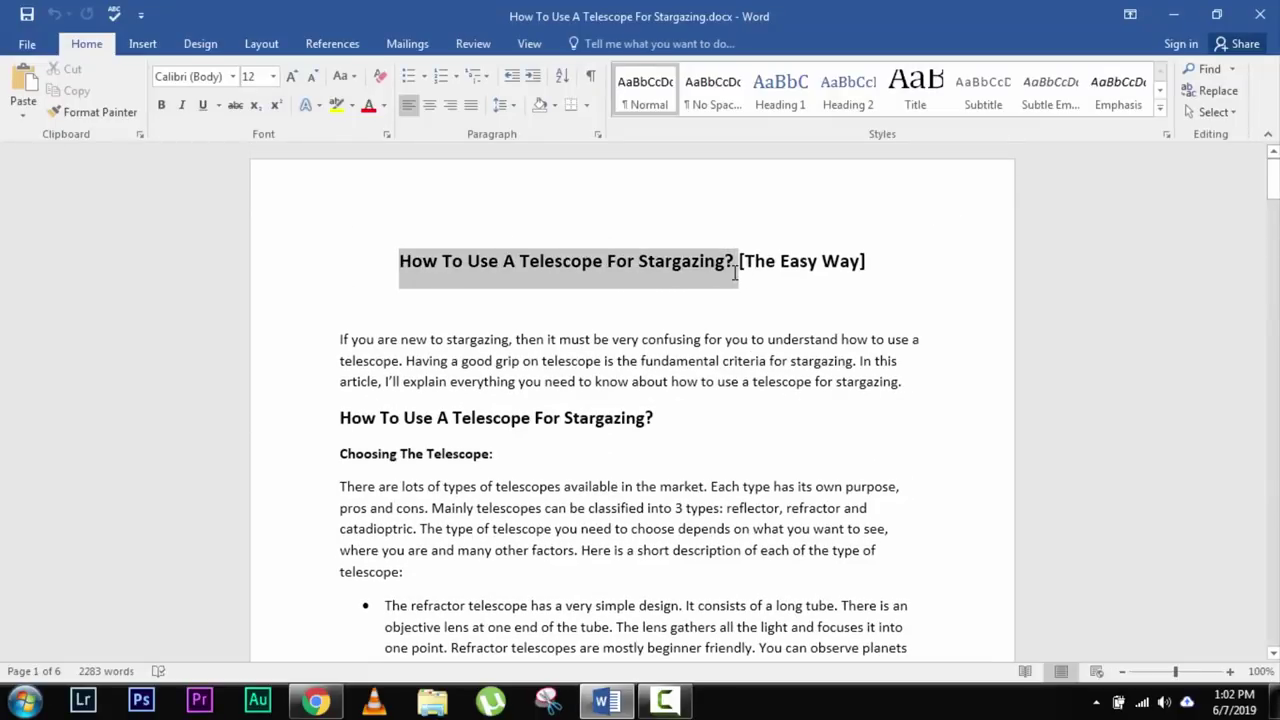
left_click(630, 300)
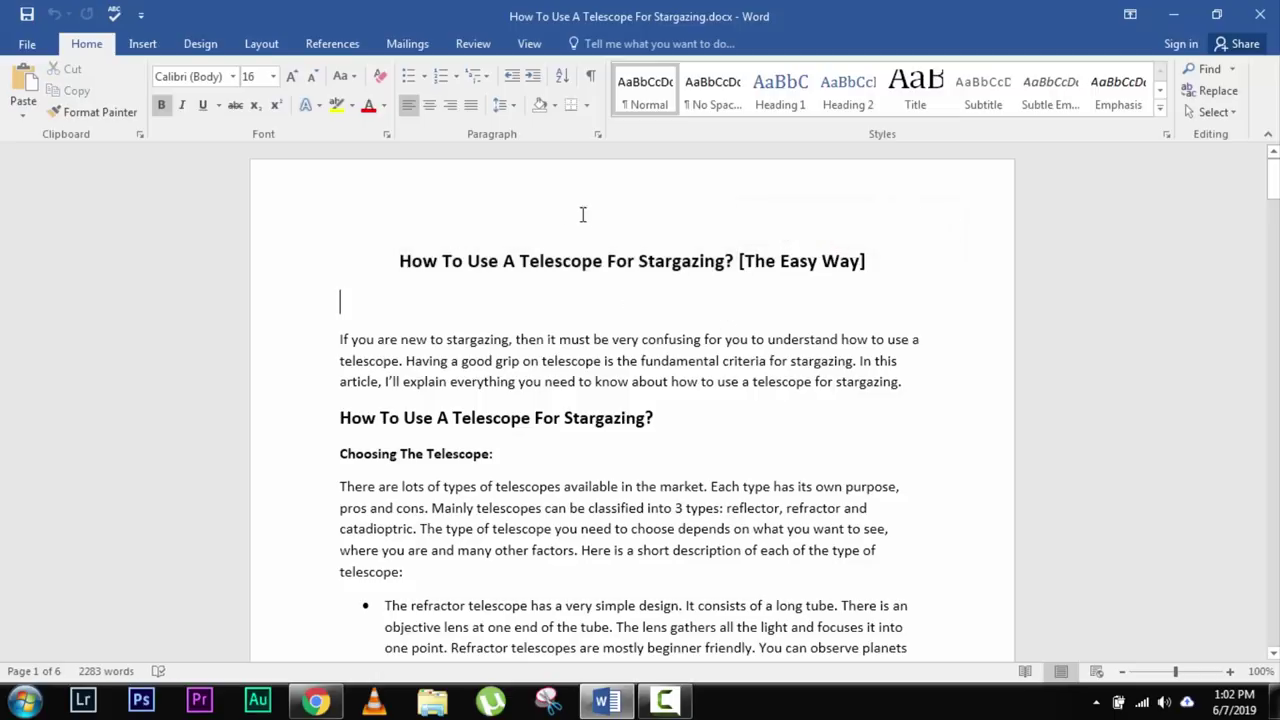
left_click_drag(397, 260, 871, 257)
left_click(783, 339)
left_click_drag(740, 261, 867, 262)
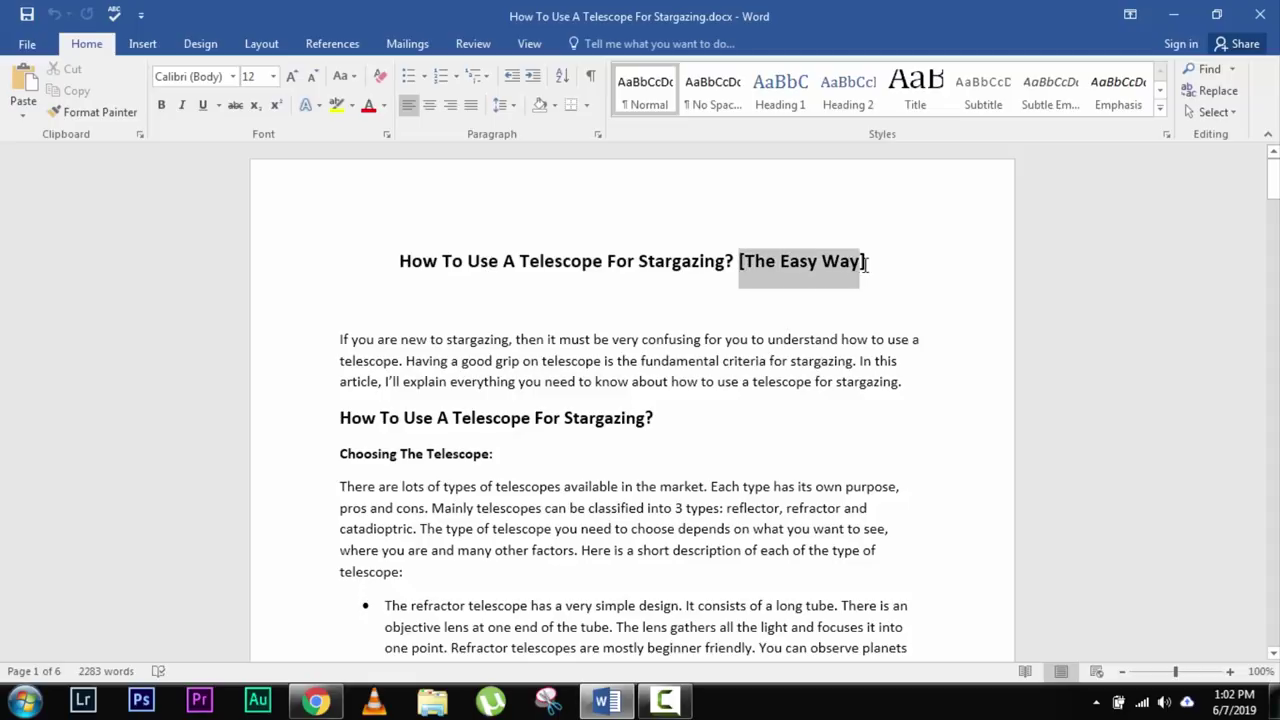
left_click(822, 361)
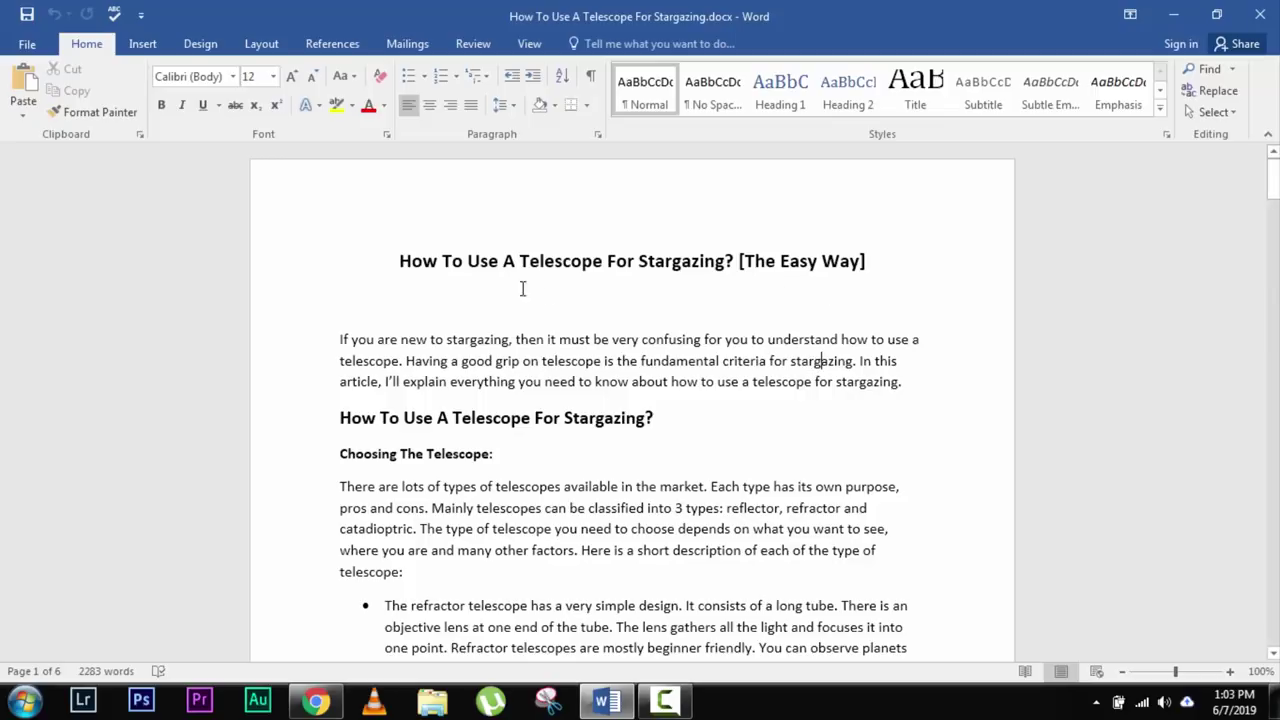
left_click_drag(399, 262, 452, 264)
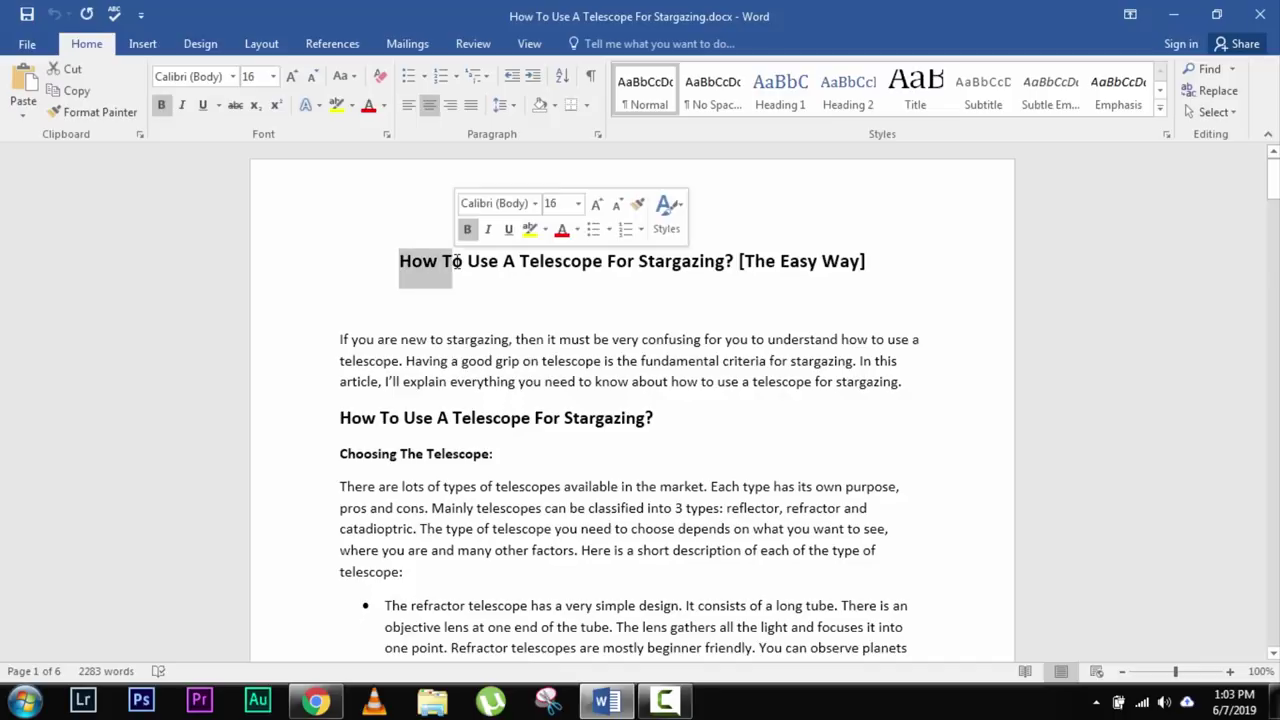
left_click(575, 378)
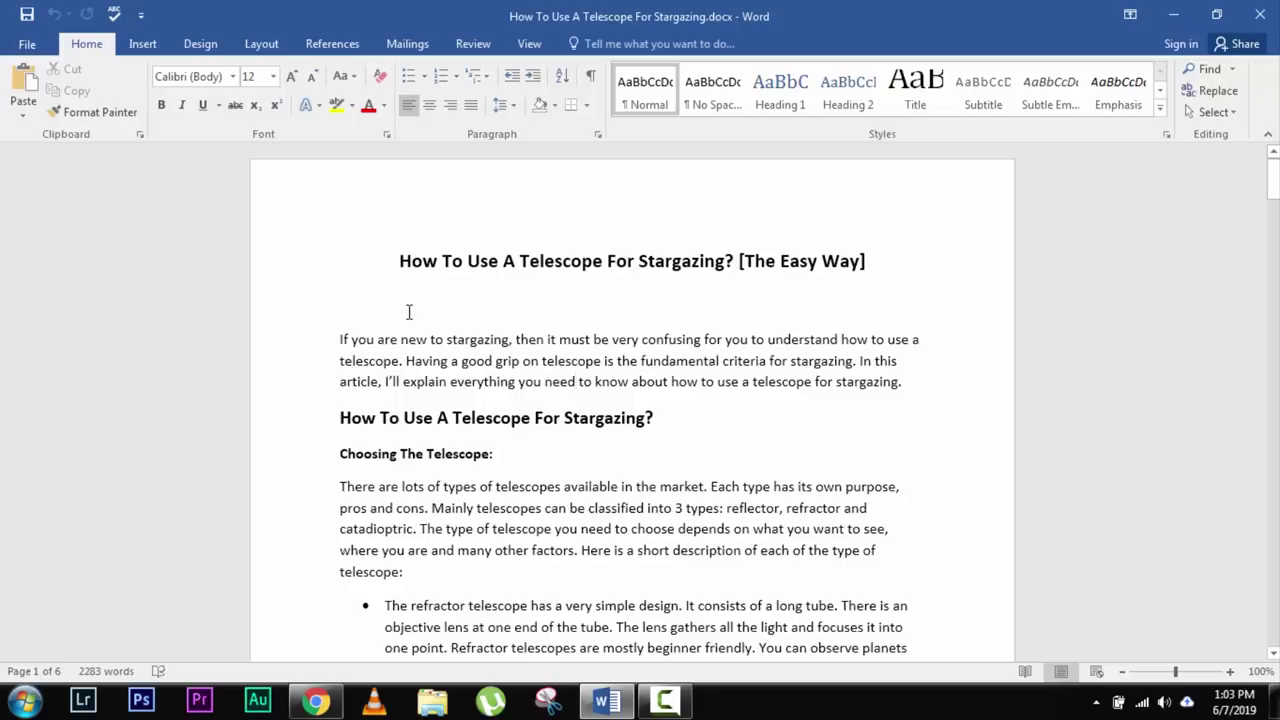
Search the document for the title phrase "How To Use A Telescope For Stargazing", review its occurrences through Final Words, and close the search.
left_click_drag(398, 262, 726, 287)
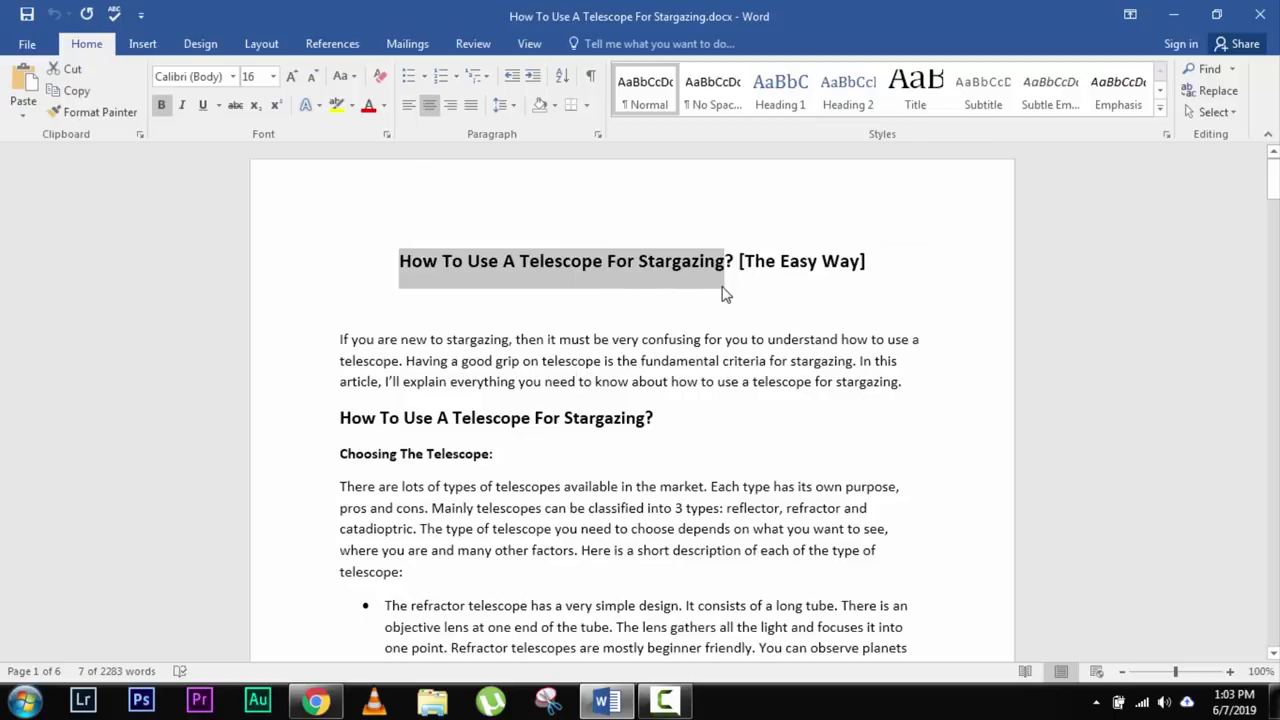
key("ctrl+f")
key("End")
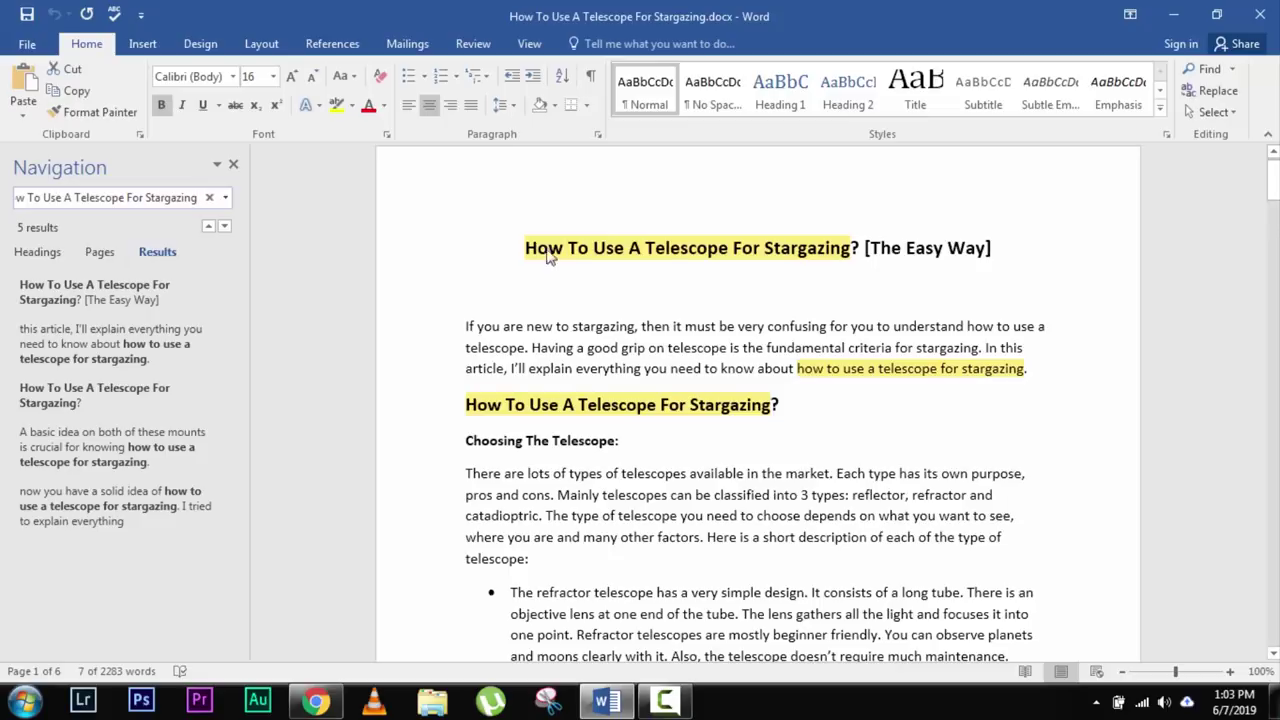
left_click_drag(508, 404, 772, 405)
scroll(709, 446, "down", 12)
scroll(709, 446, "down", 15)
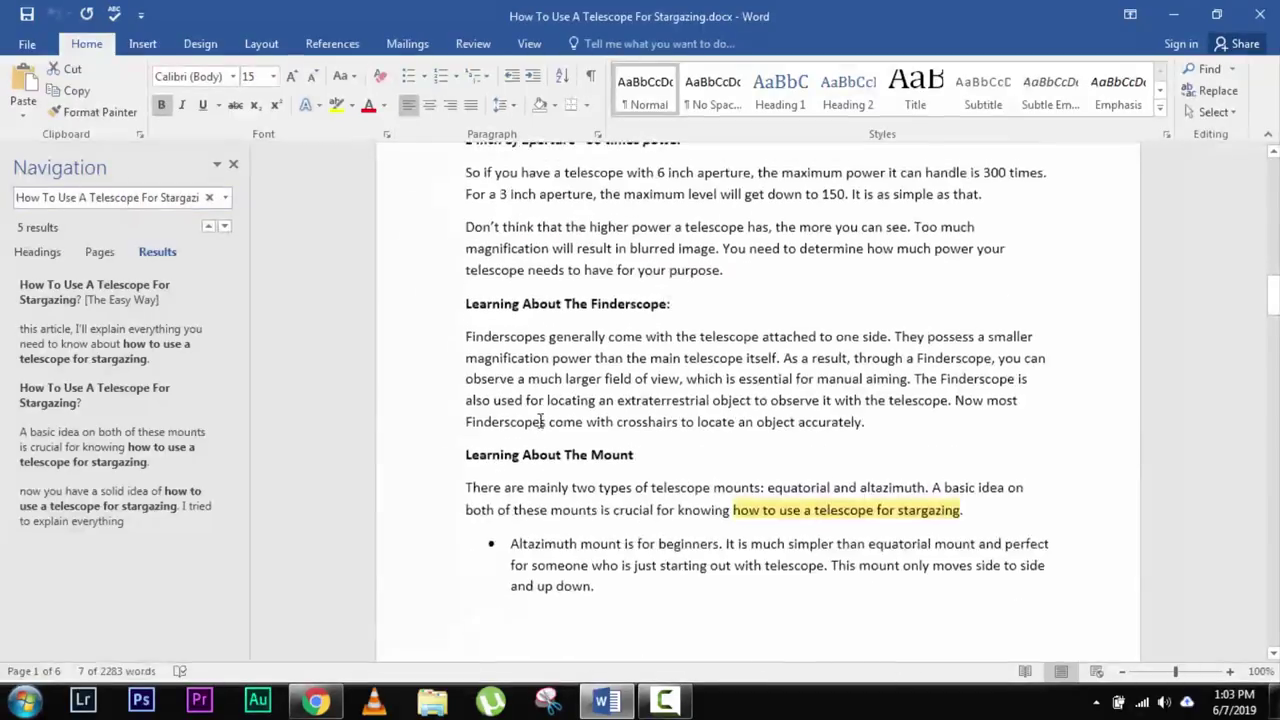
scroll(600, 410, "up", 4)
scroll(796, 362, "down", 7)
scroll(796, 362, "down", 20)
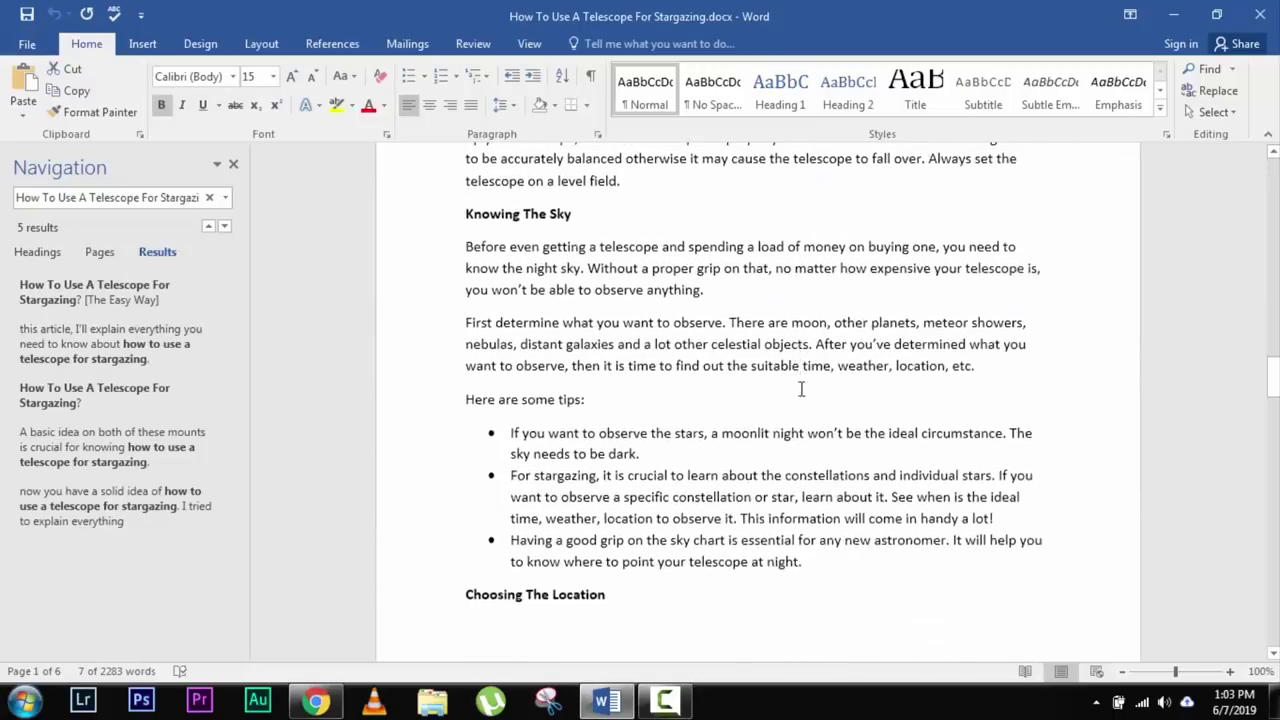
scroll(802, 424, "down", 20)
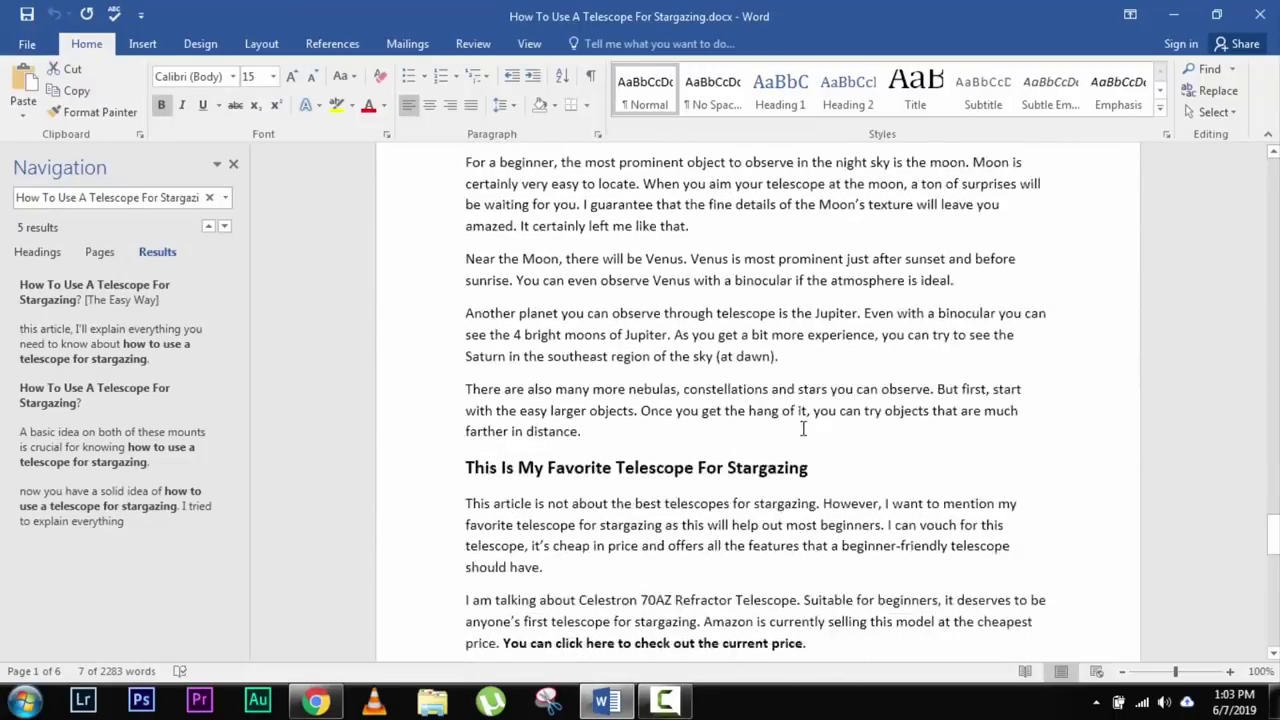
scroll(870, 460, "up", 15)
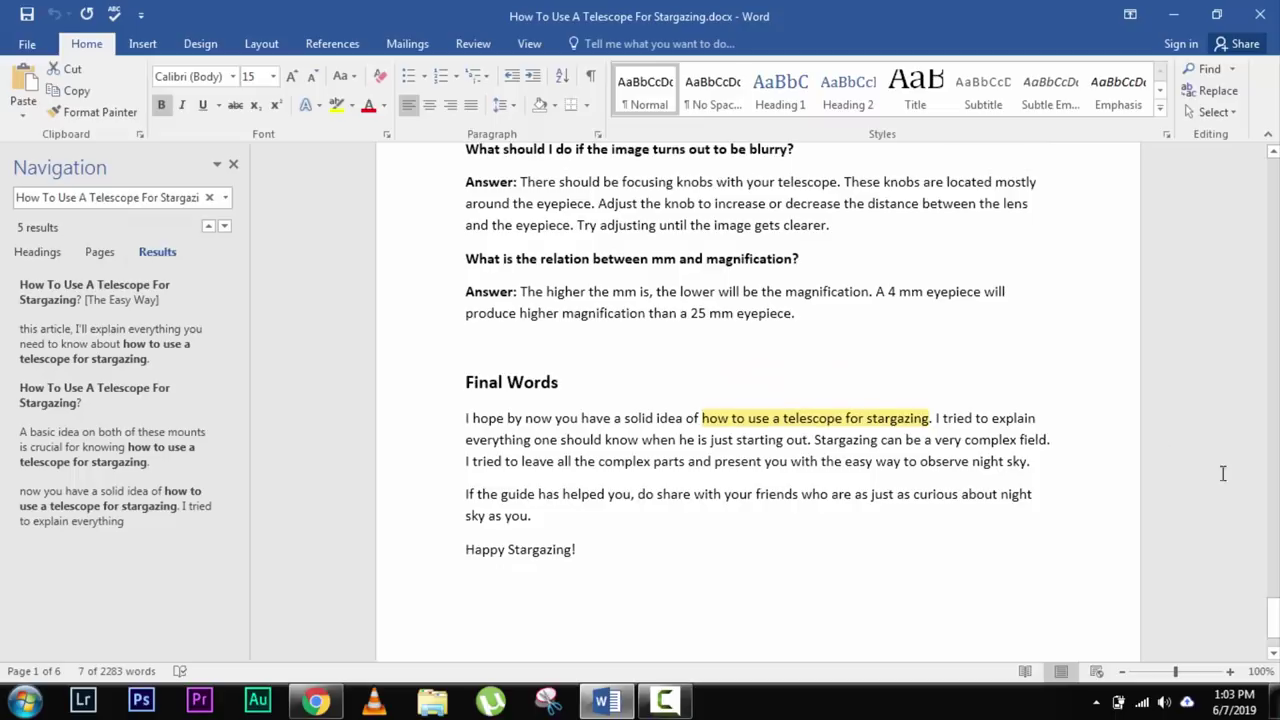
scroll(1054, 274, "up", 20)
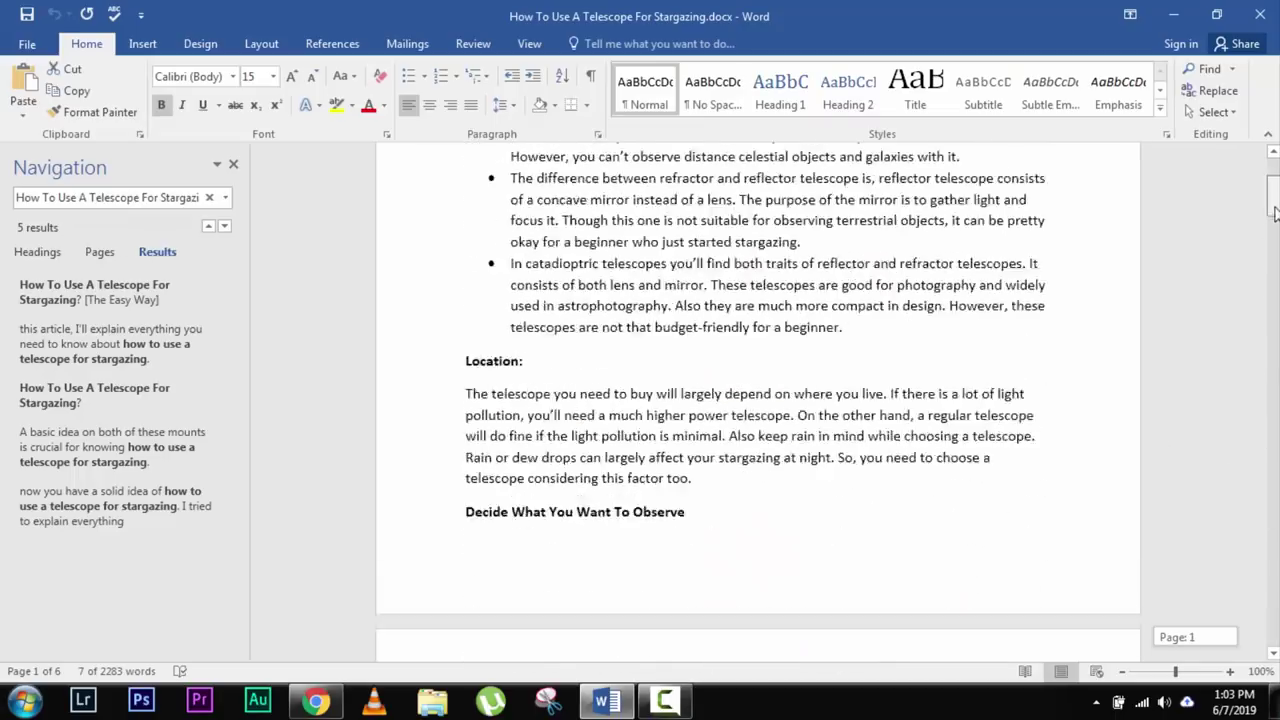
scroll(855, 390, "down", 2)
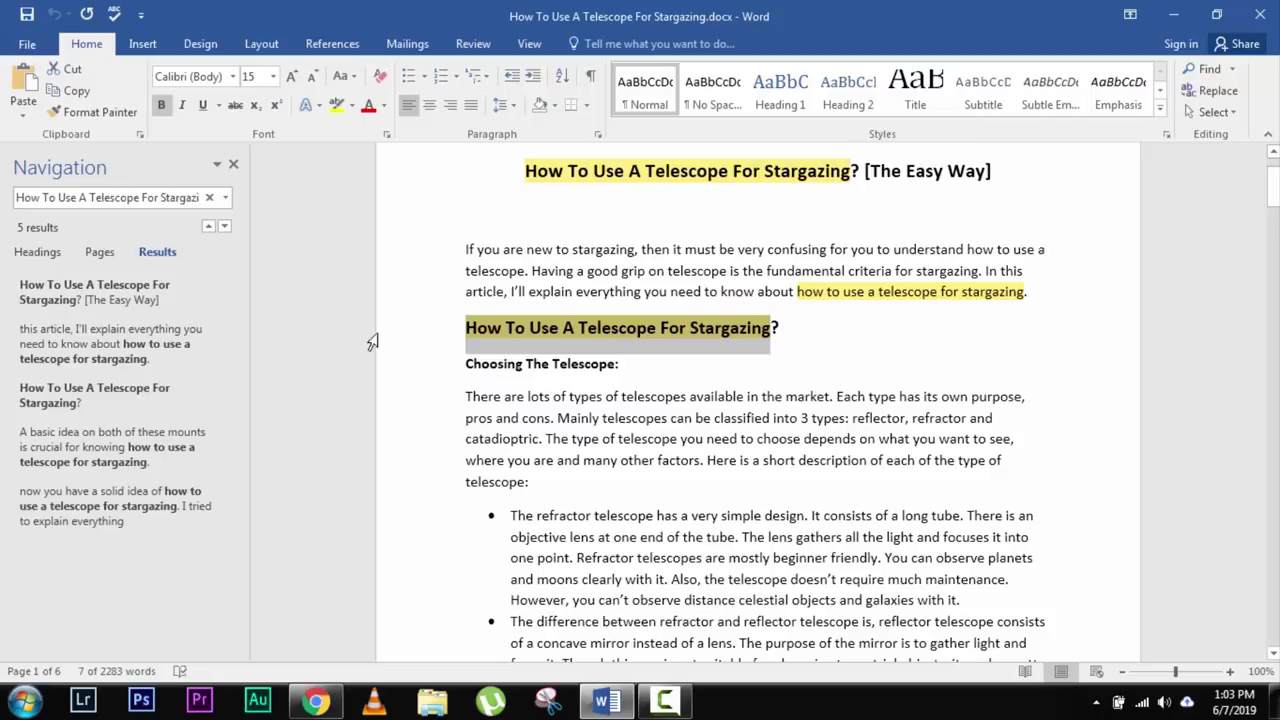
left_click(234, 165)
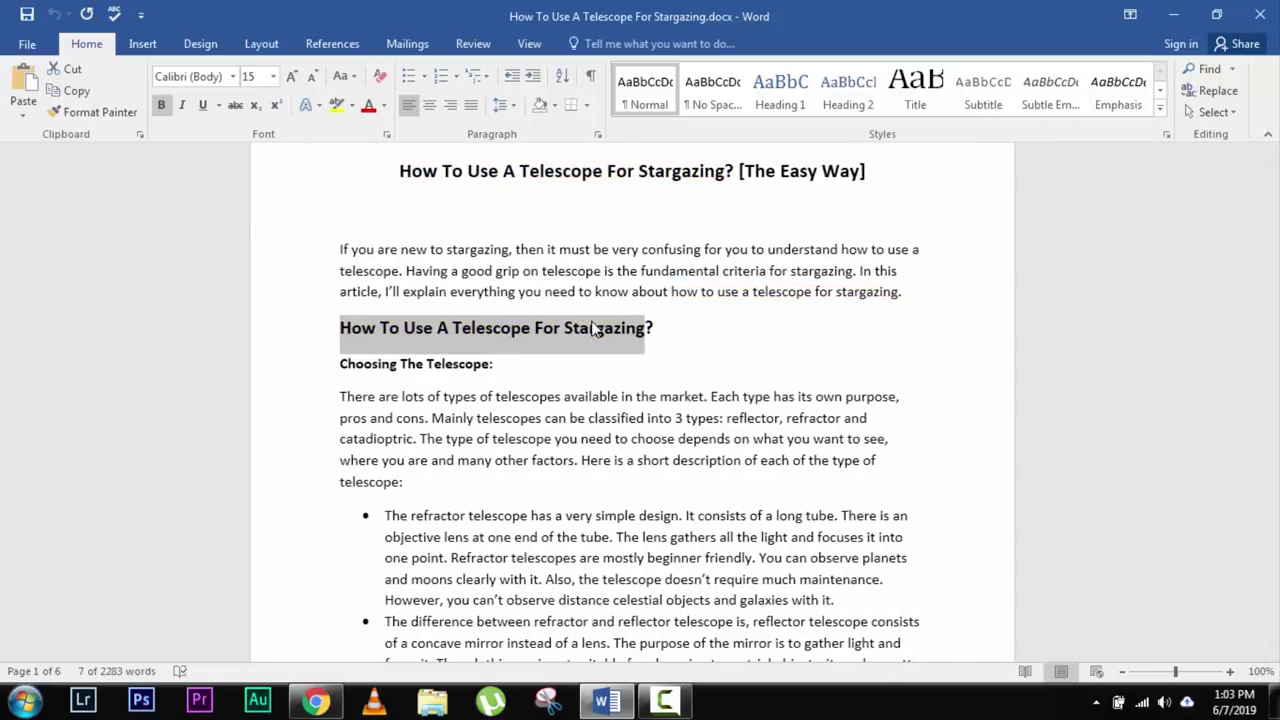
left_click(800, 357)
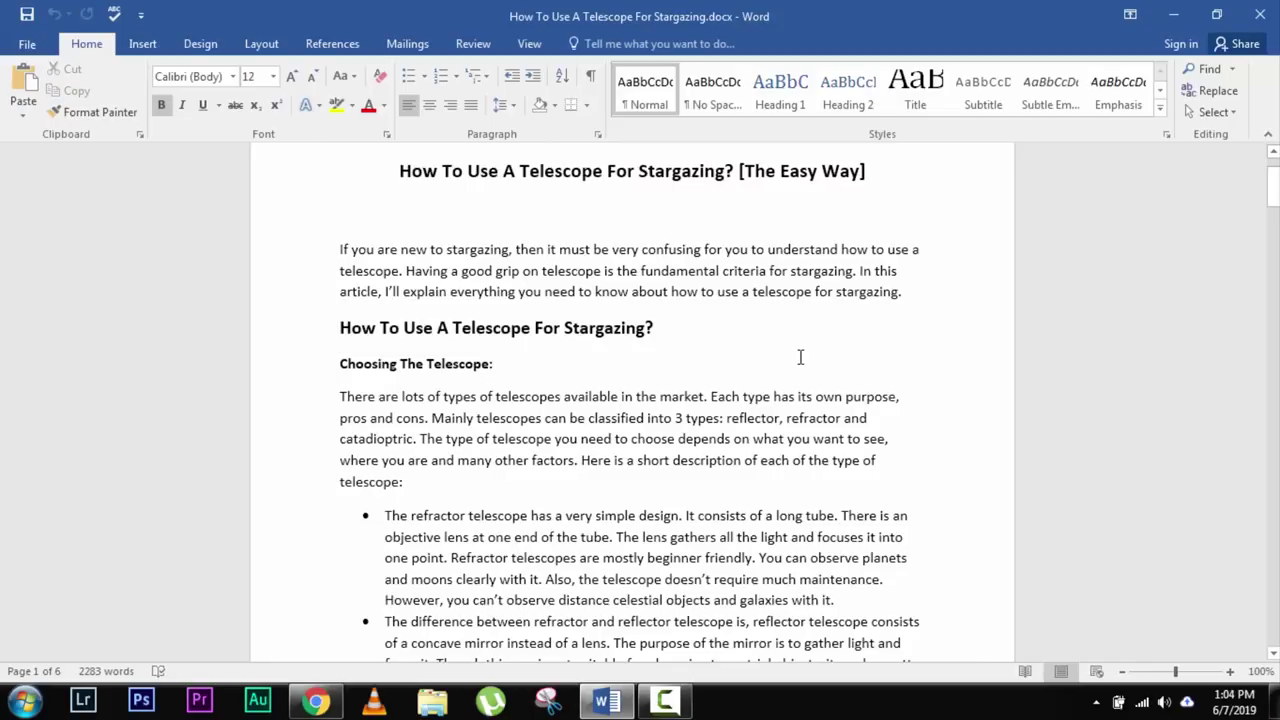
scroll(800, 357, "down", 5)
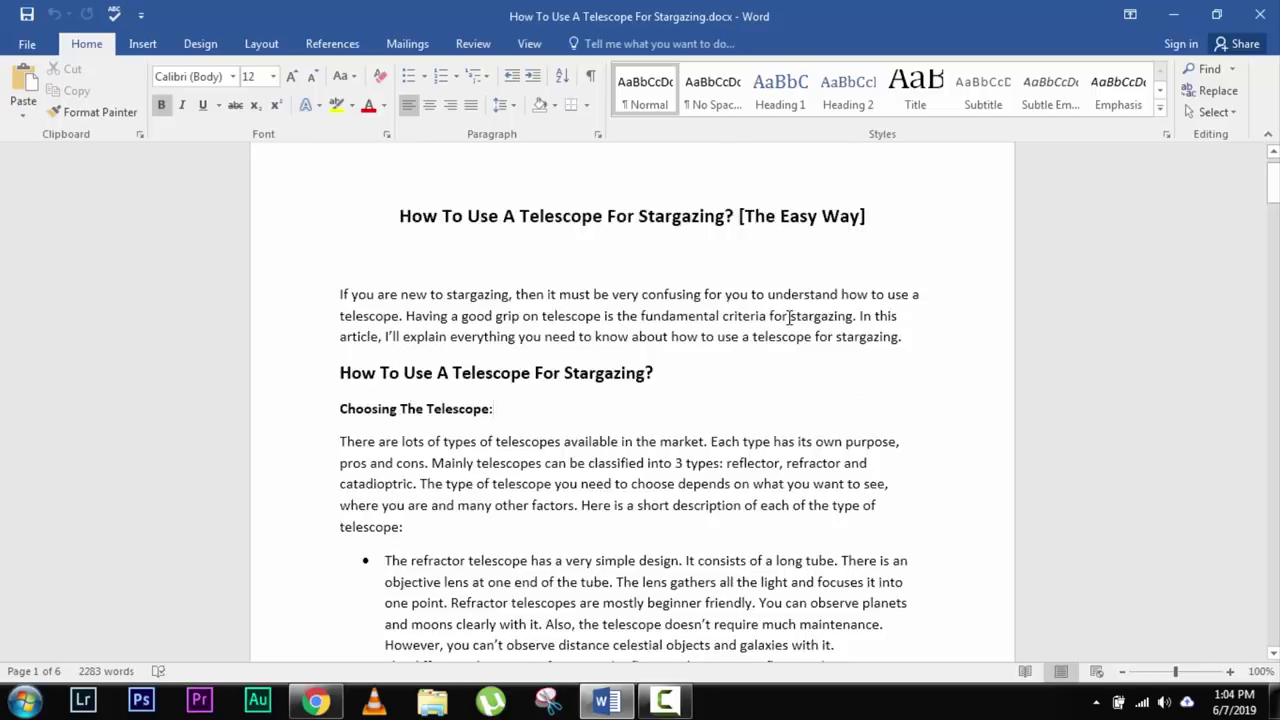
scroll(783, 380, "down", 4)
scroll(783, 392, "up", 10)
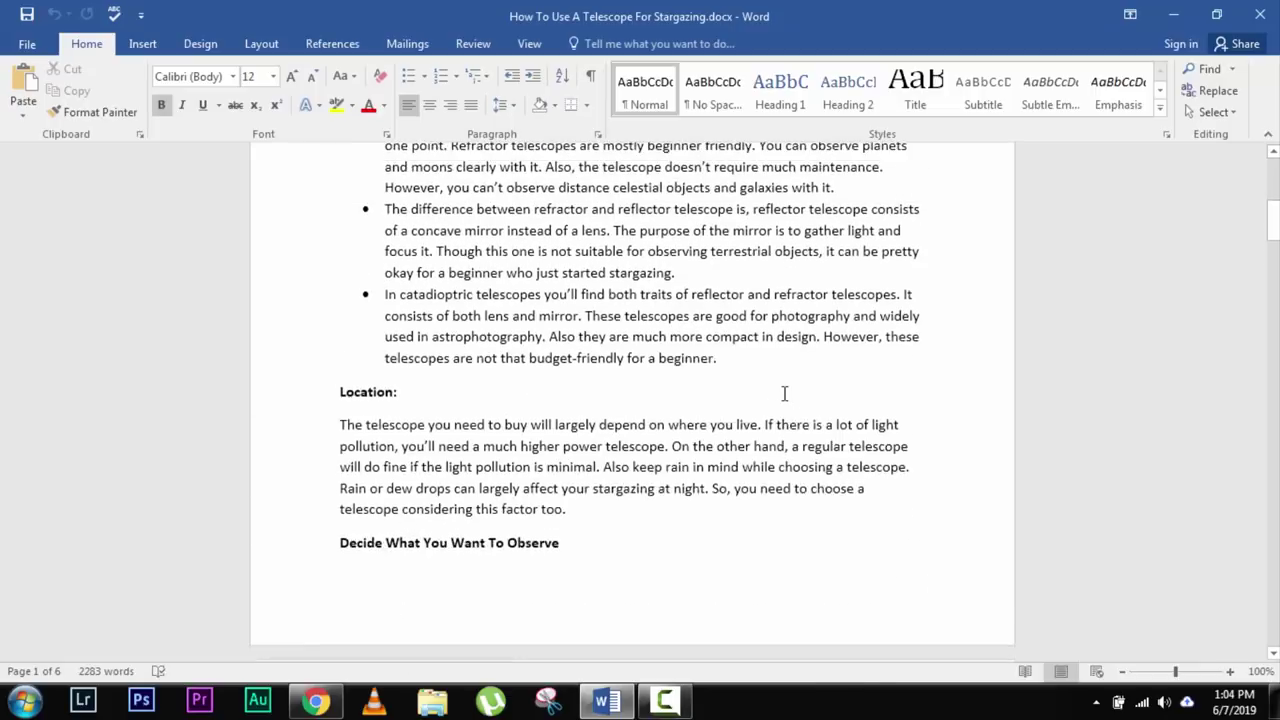
scroll(784, 394, "up", 1)
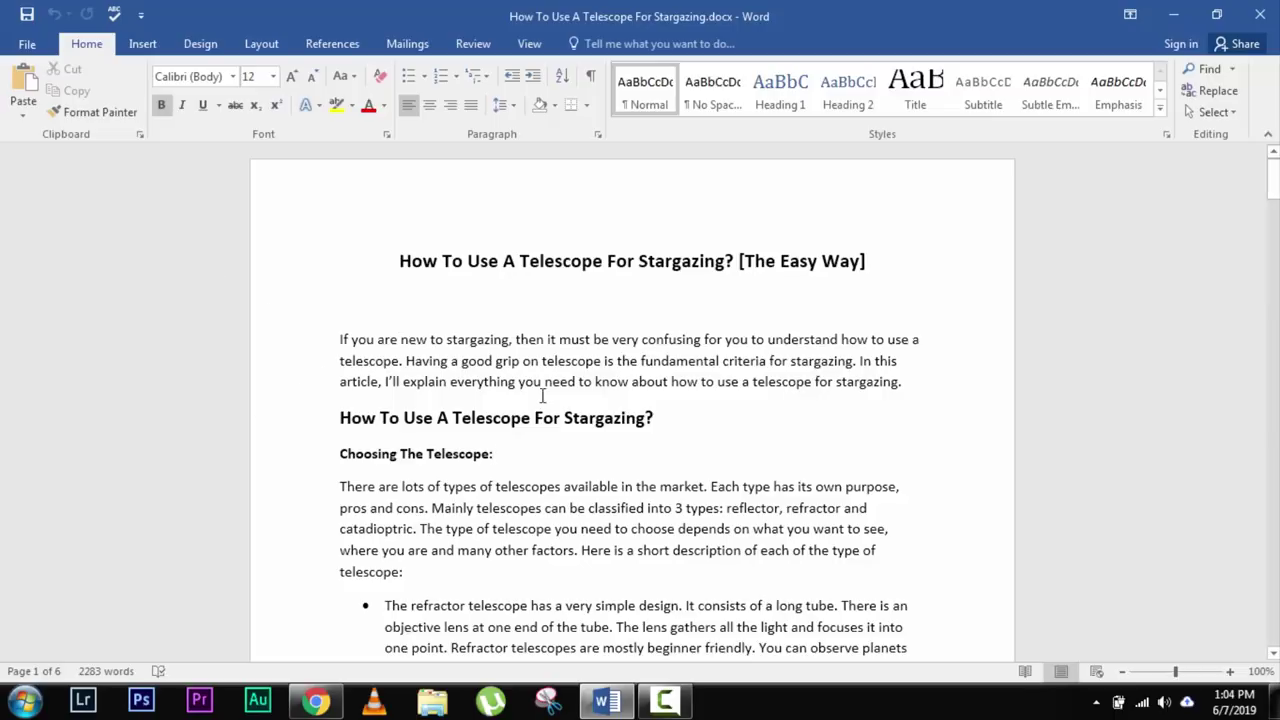
Copy the entire article text and paste it into the Premium Search text box on the Copyscape page in Chrome.
left_click(315, 700)
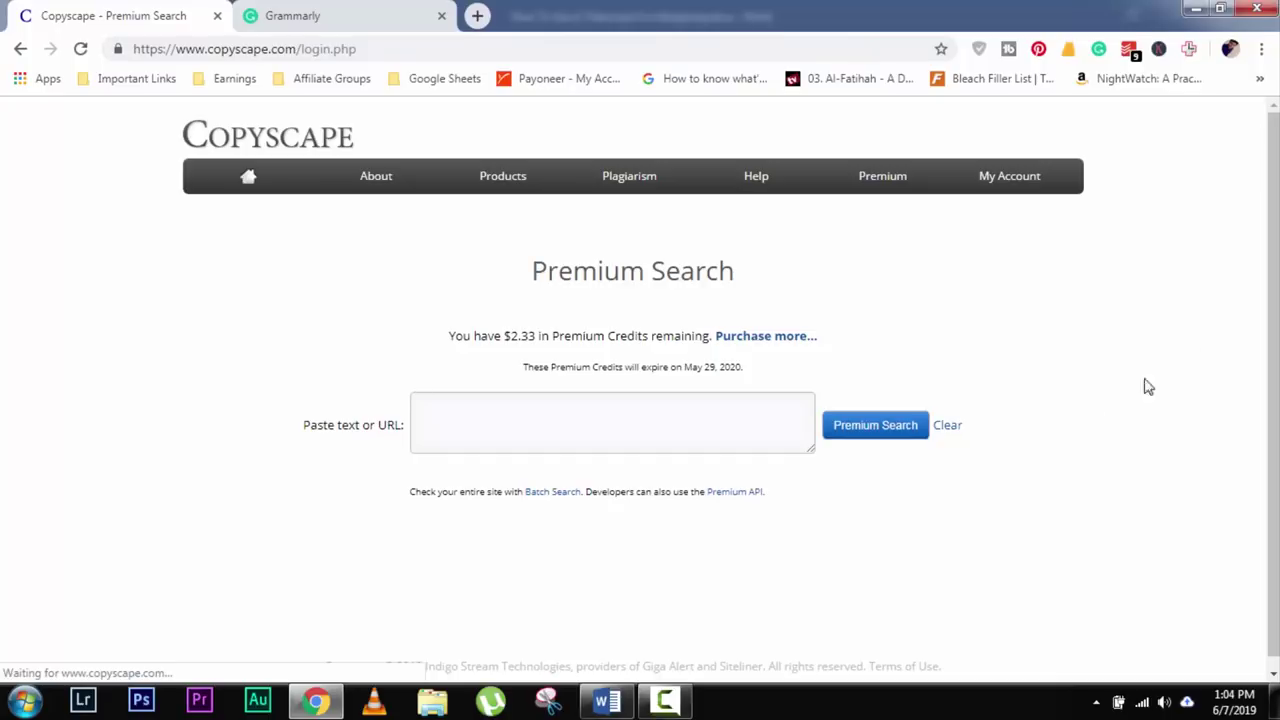
left_click(607, 700)
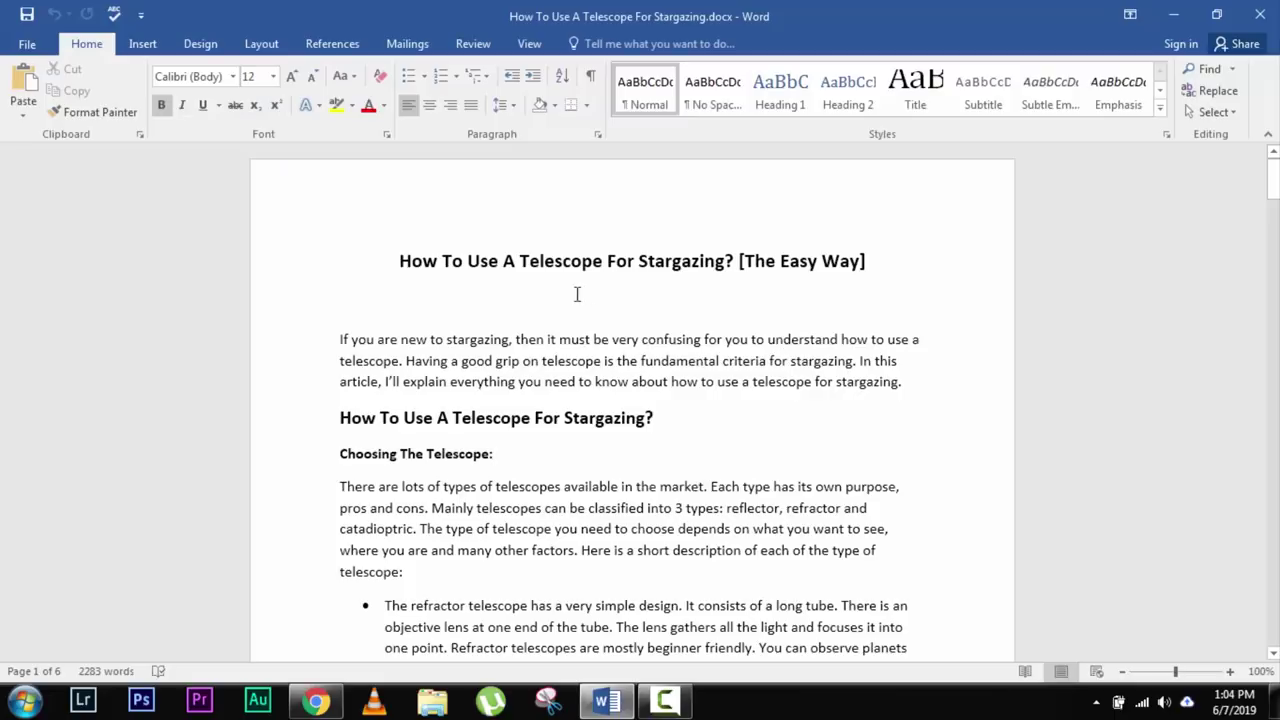
key("ctrl+a")
key("ctrl+c")
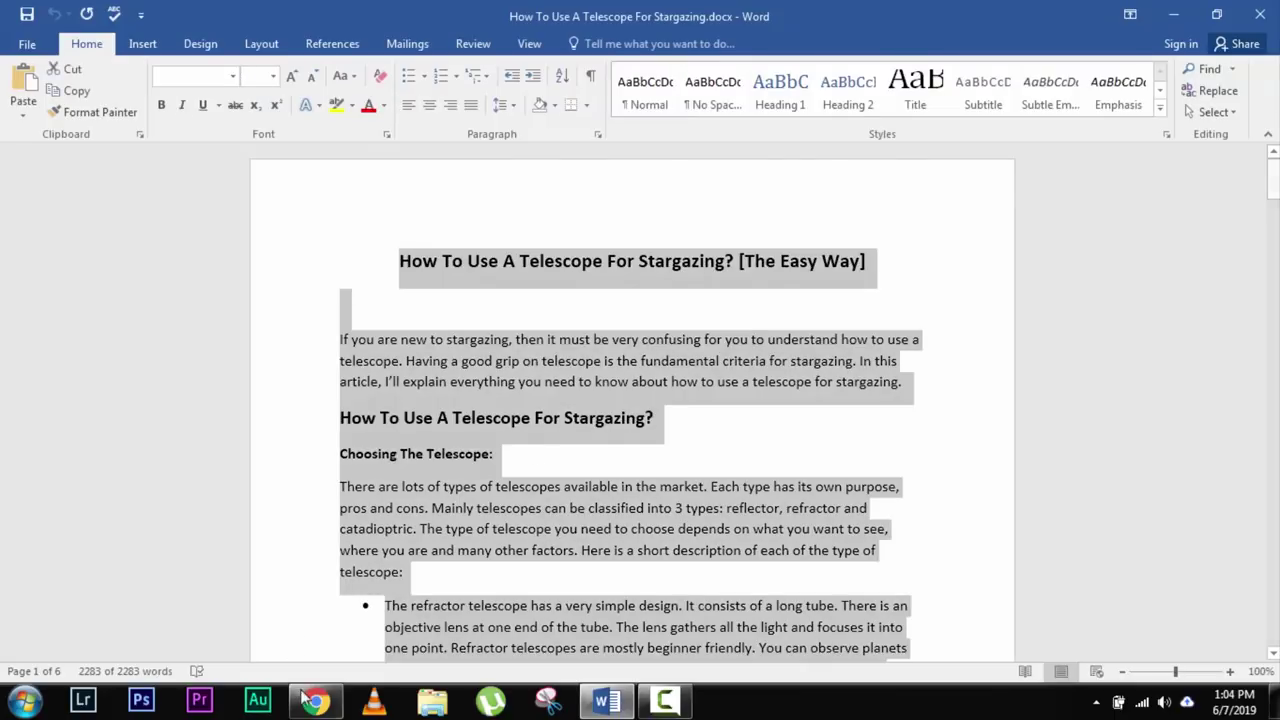
left_click(315, 700)
left_click(517, 428)
key("ctrl+v")
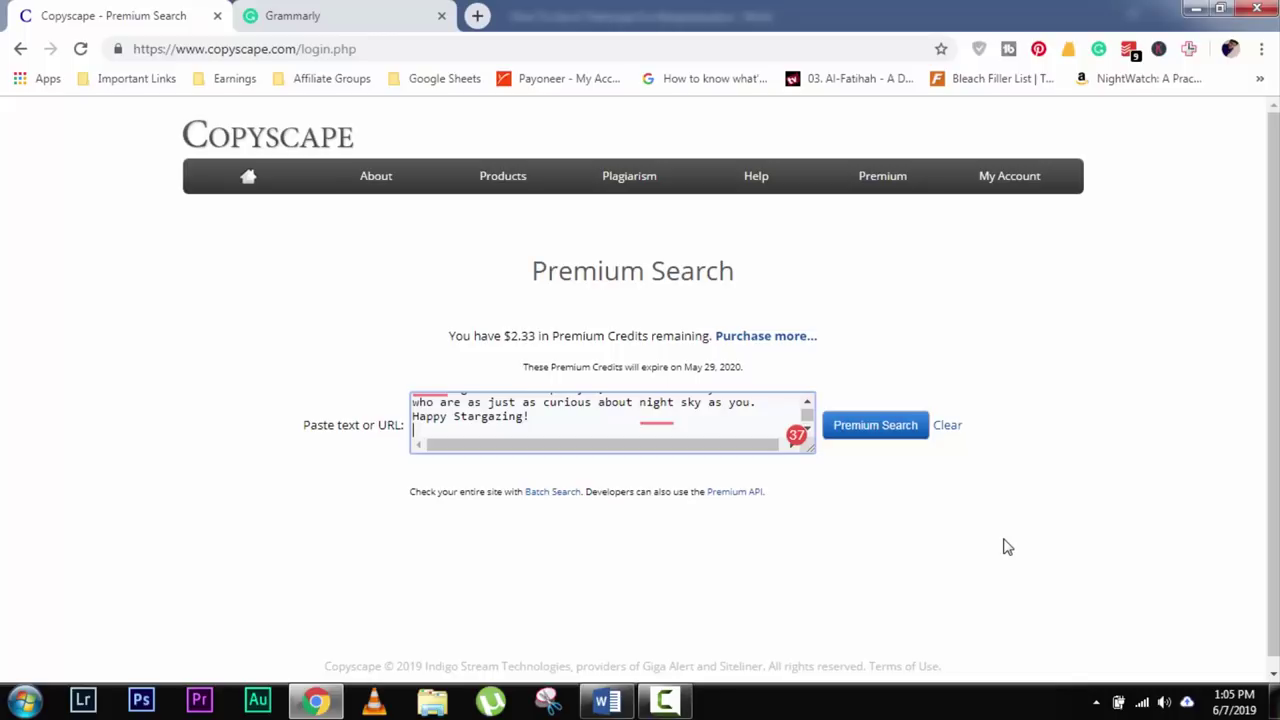
scroll(484, 343, "down", 1)
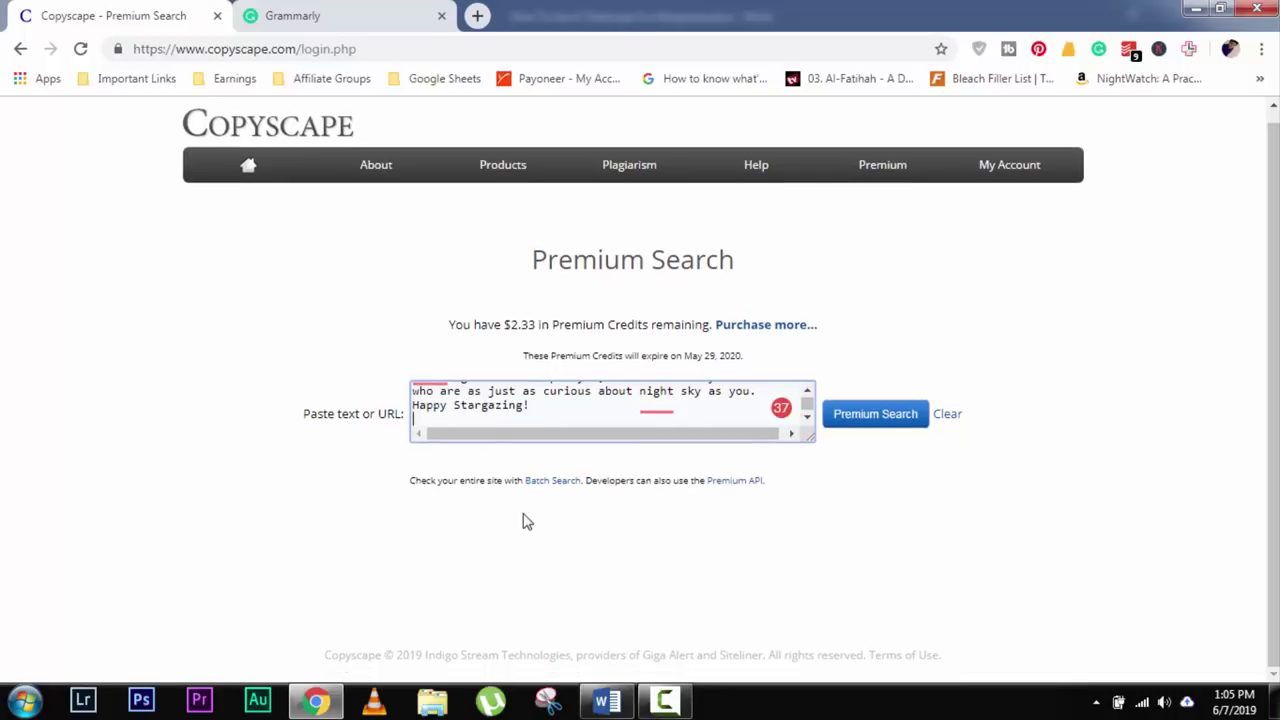
scroll(410, 475, "up", 1)
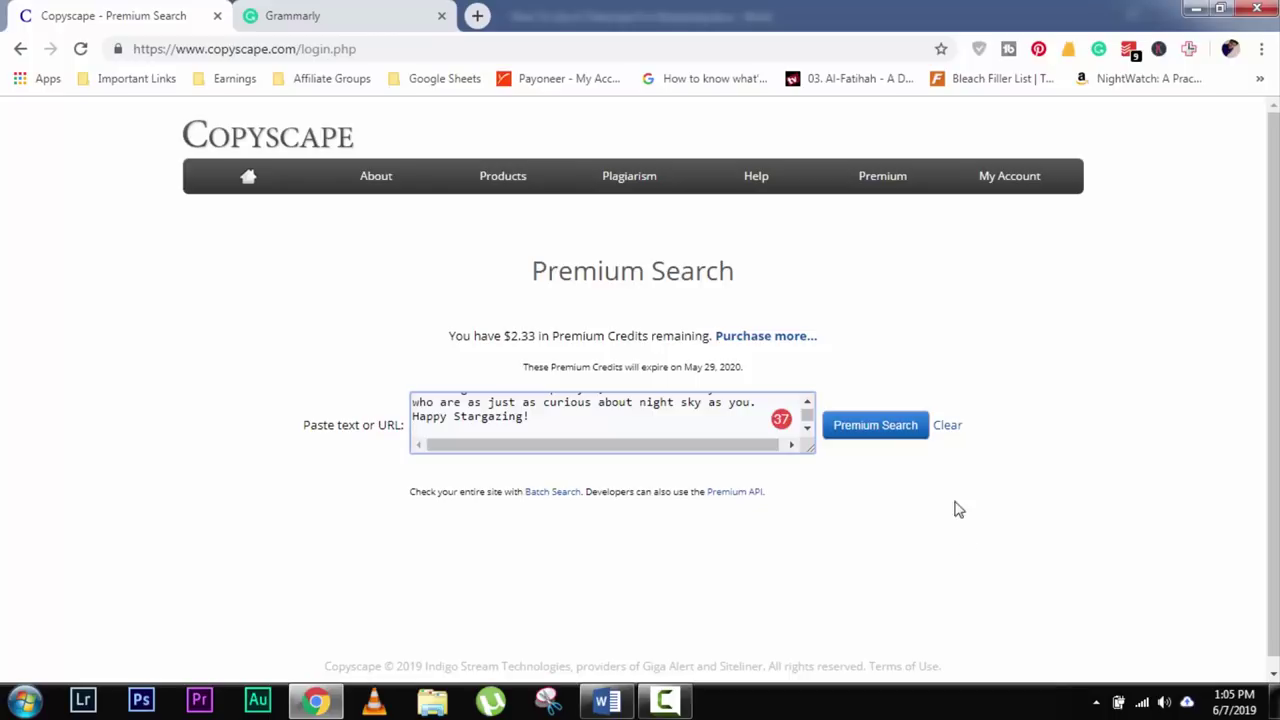
Close the Grammarly page and go to telescopebuddy.com from the Copyscape page.
left_click(306, 10)
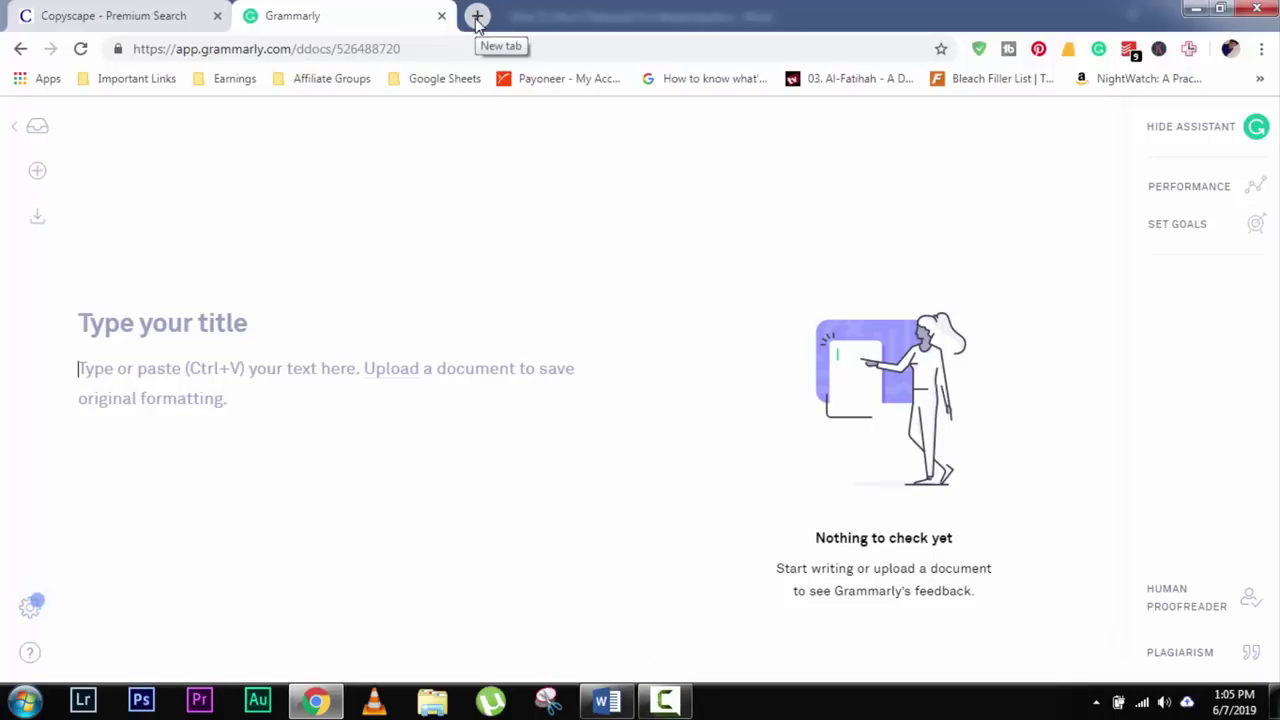
left_click(441, 16)
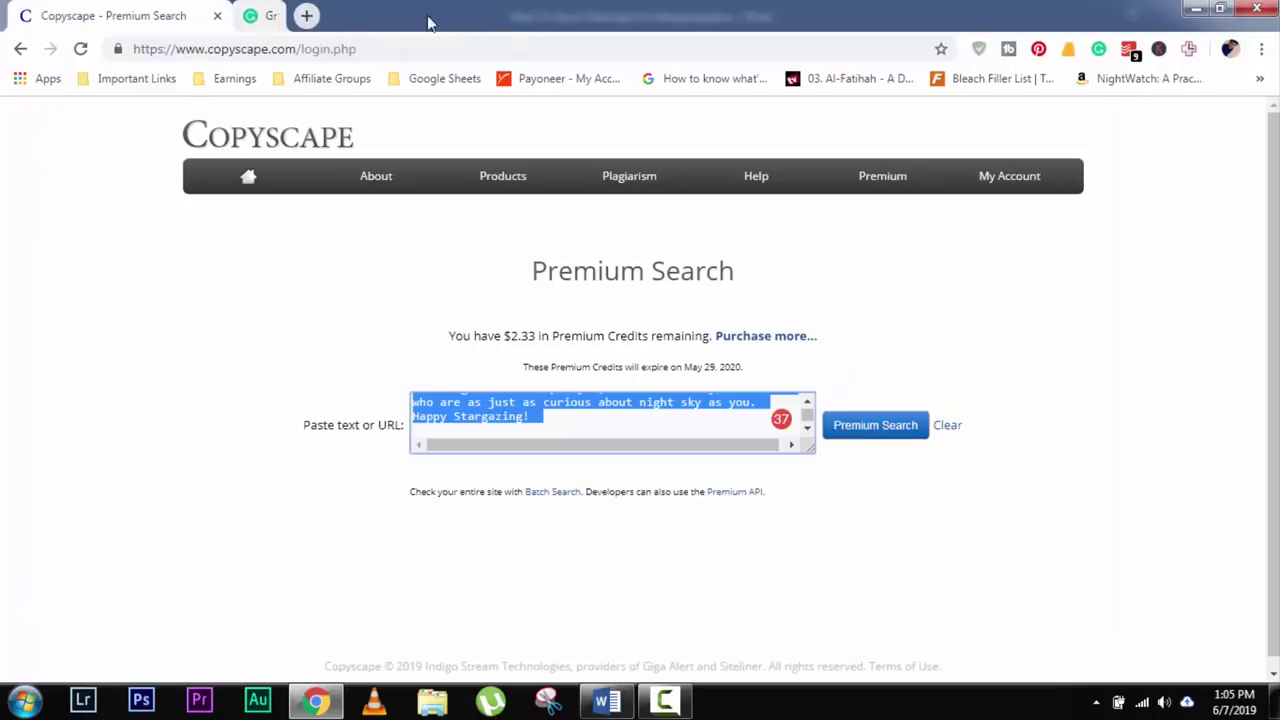
left_click(270, 45)
type("telescoe")
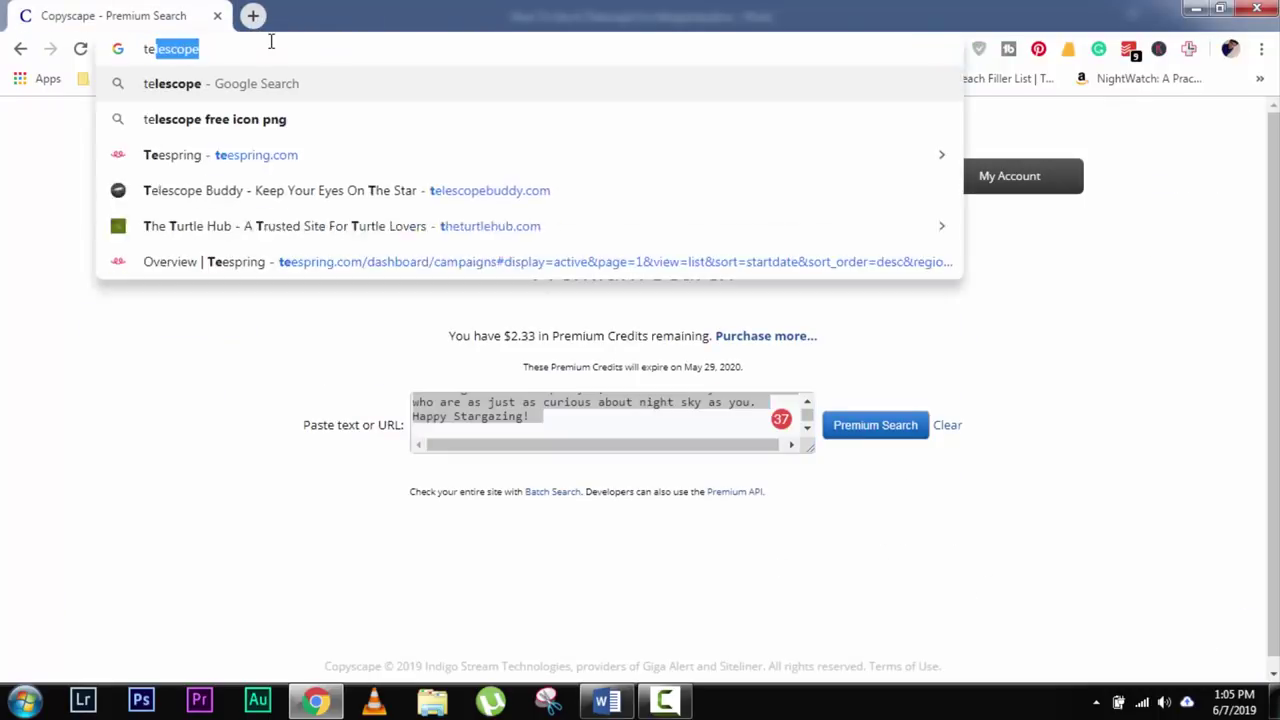
key("BackSpace")
key("BackSpace")
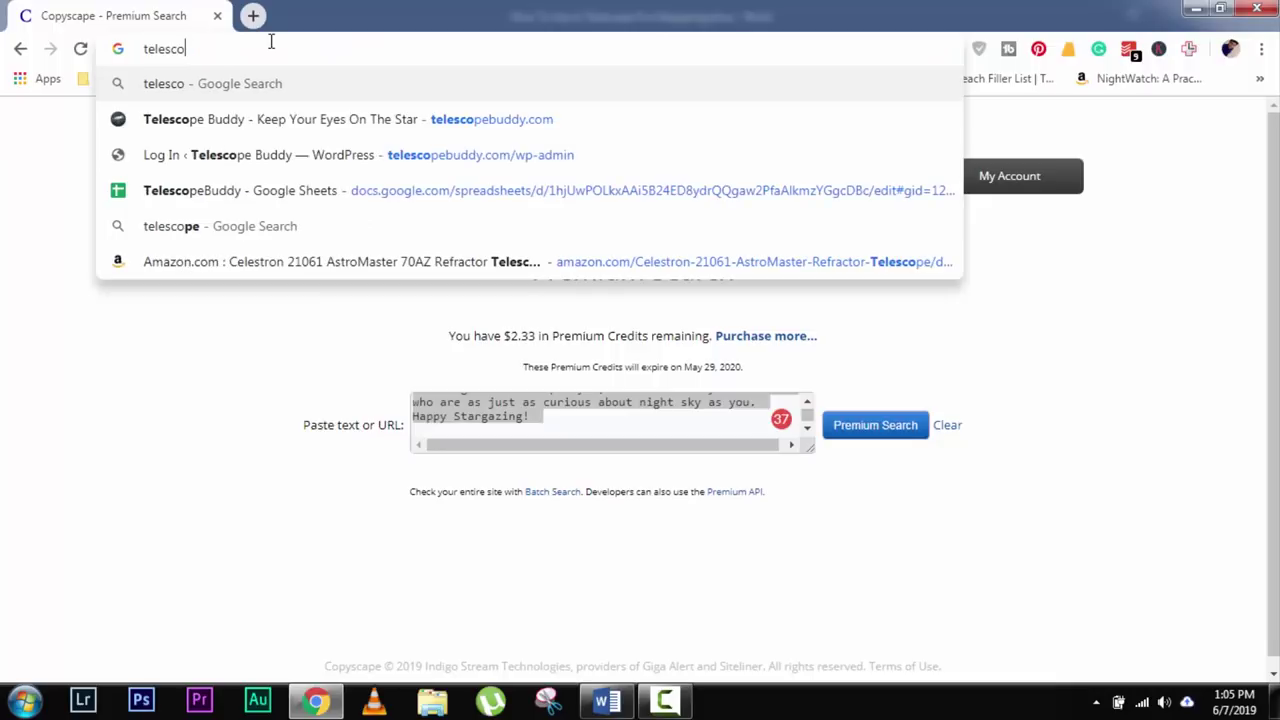
type("opebuddy.com")
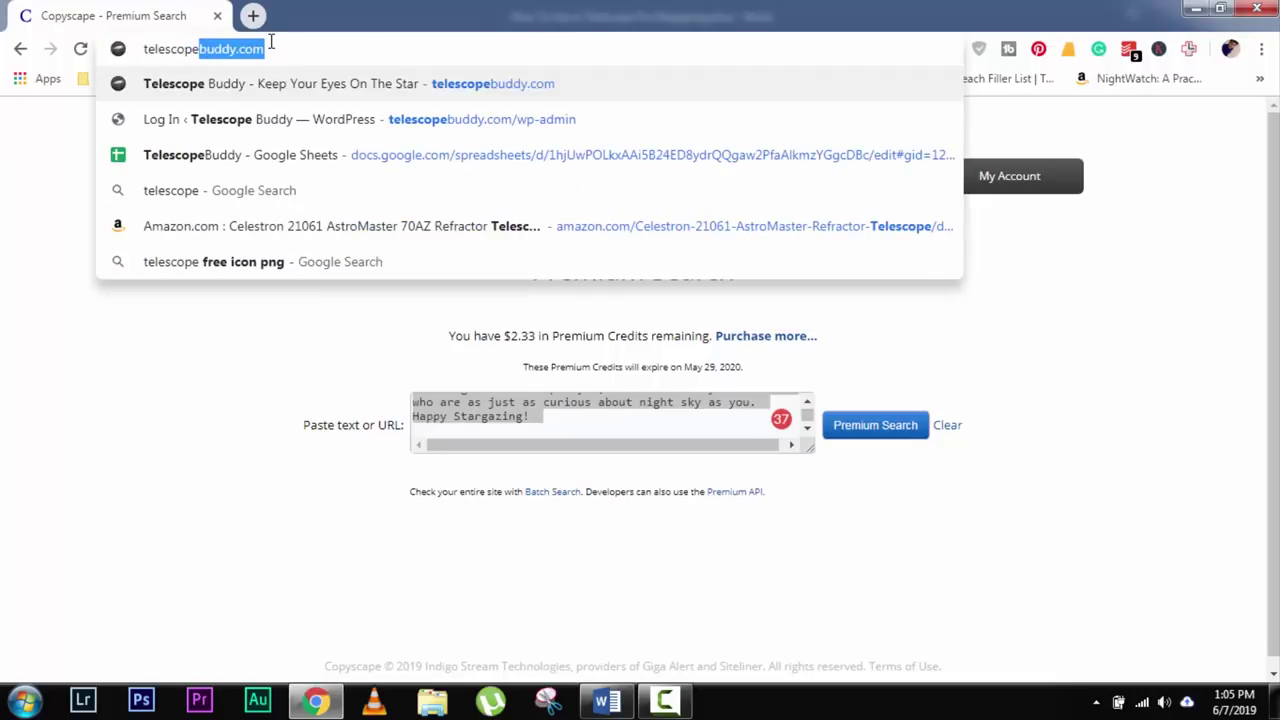
key("Return")
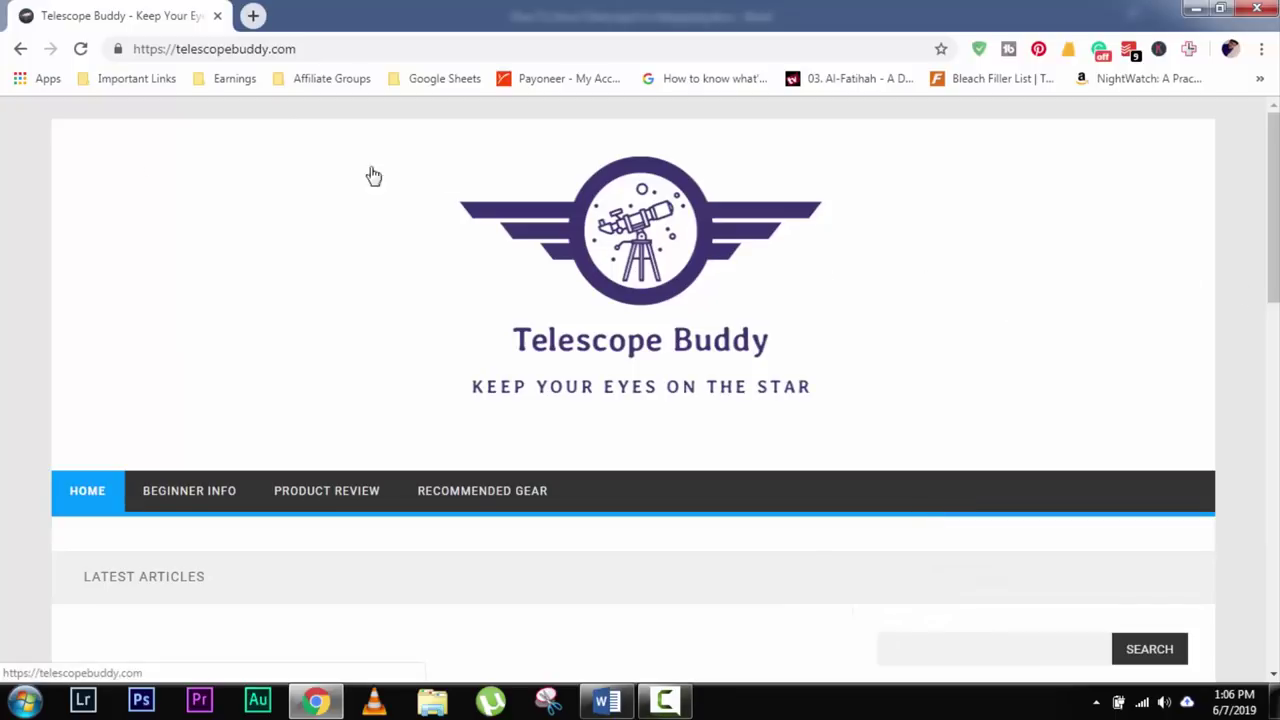
Open the site's WordPress admin area at telescopebuddy.com/wp-admin and start a new post.
scroll(720, 200, "down", 4)
scroll(729, 263, "up", 4)
scroll(780, 275, "down", 2)
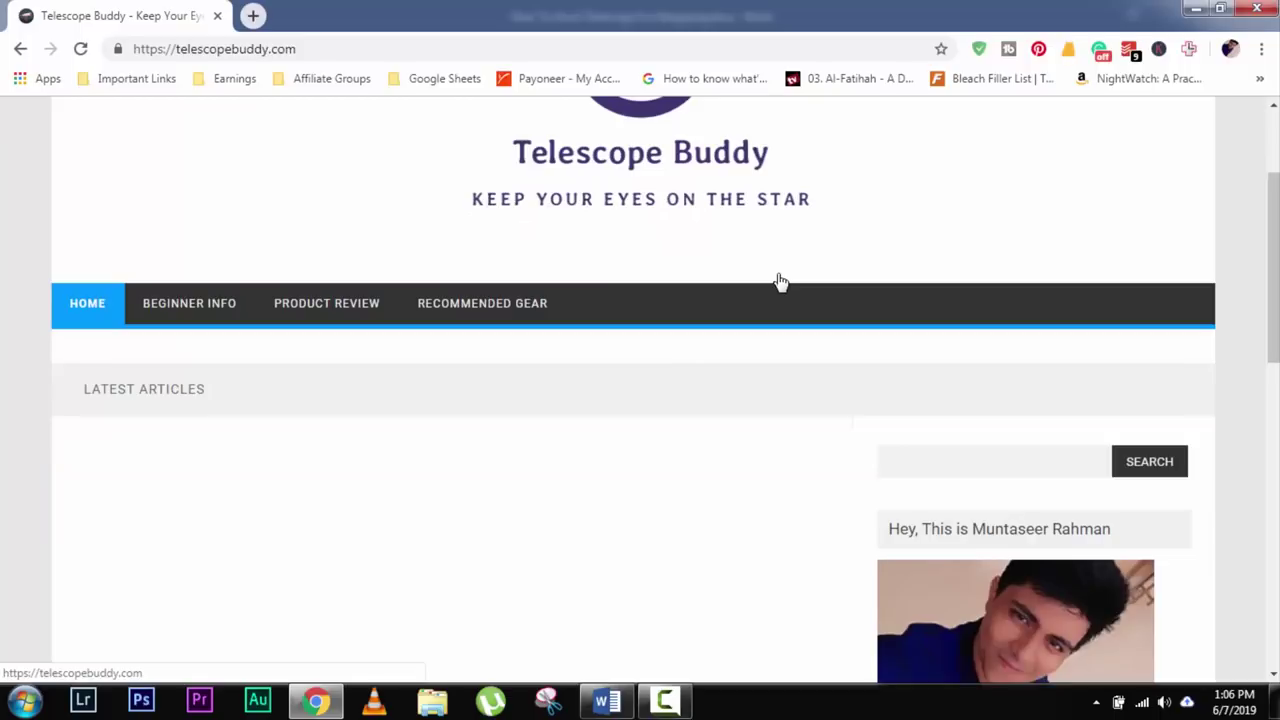
scroll(777, 275, "down", 3)
scroll(778, 277, "up", 5)
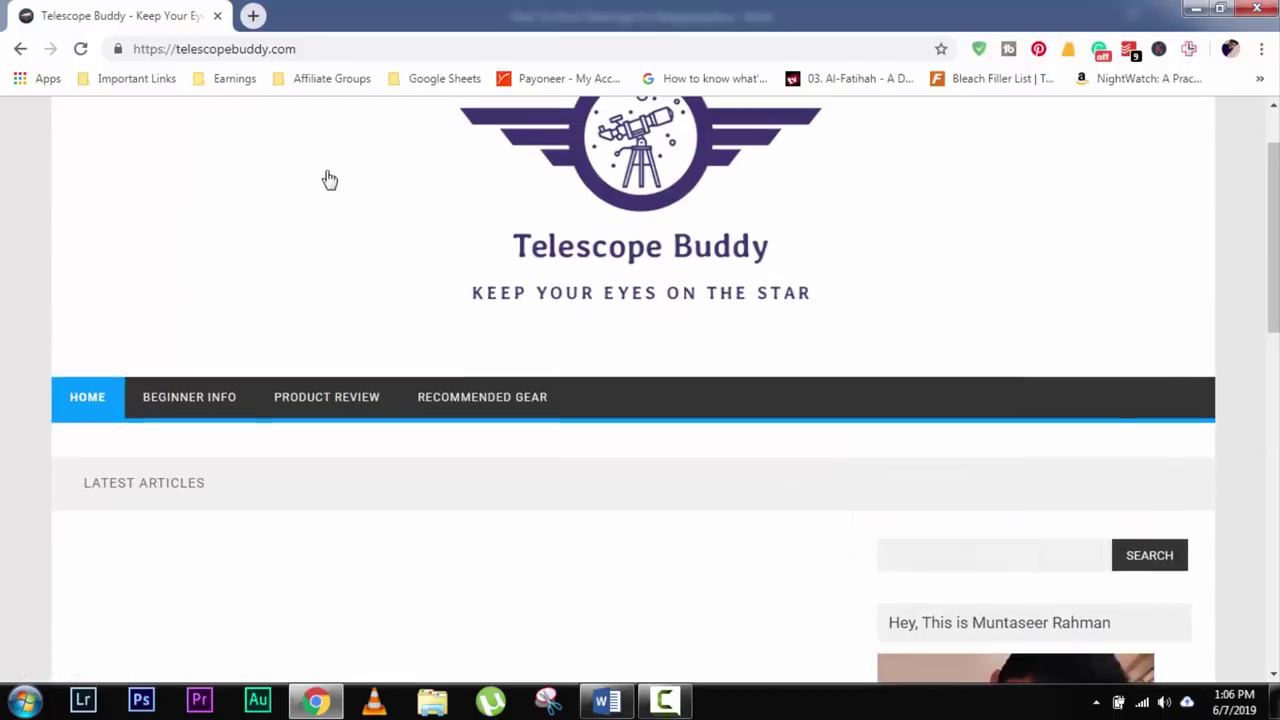
left_click(386, 47)
key("End")
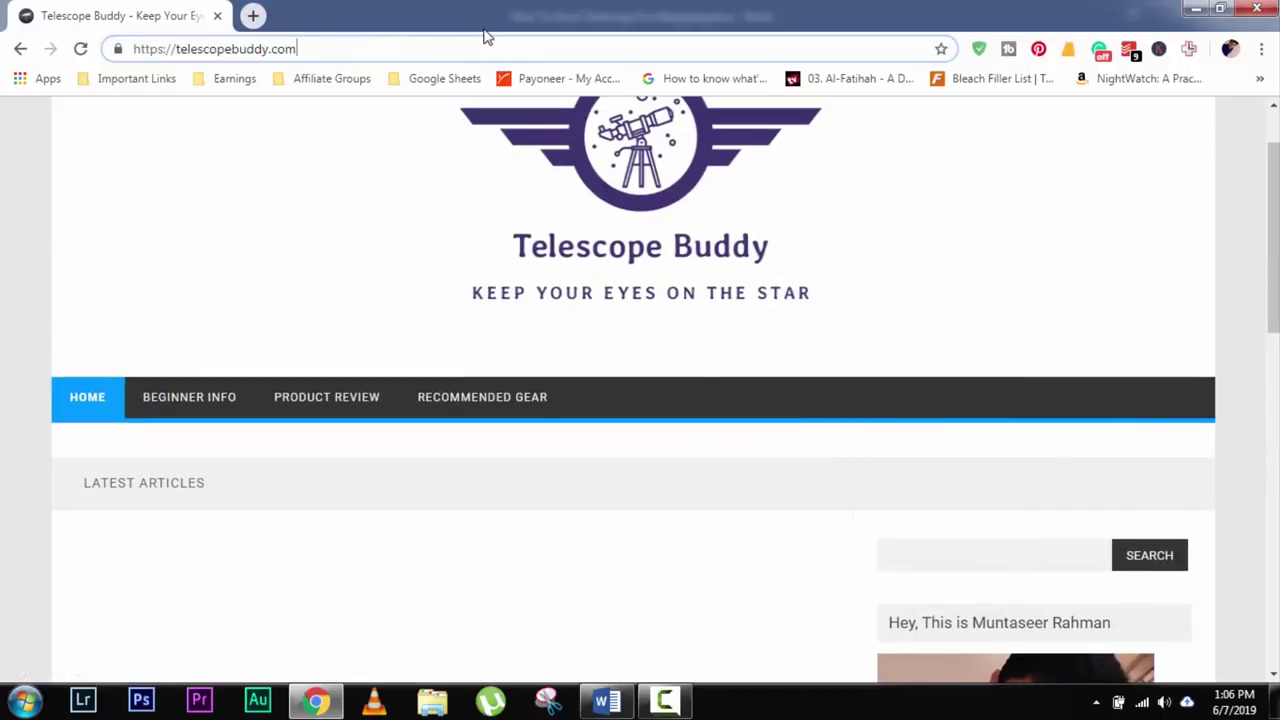
type("/wp-admin")
key("Return")
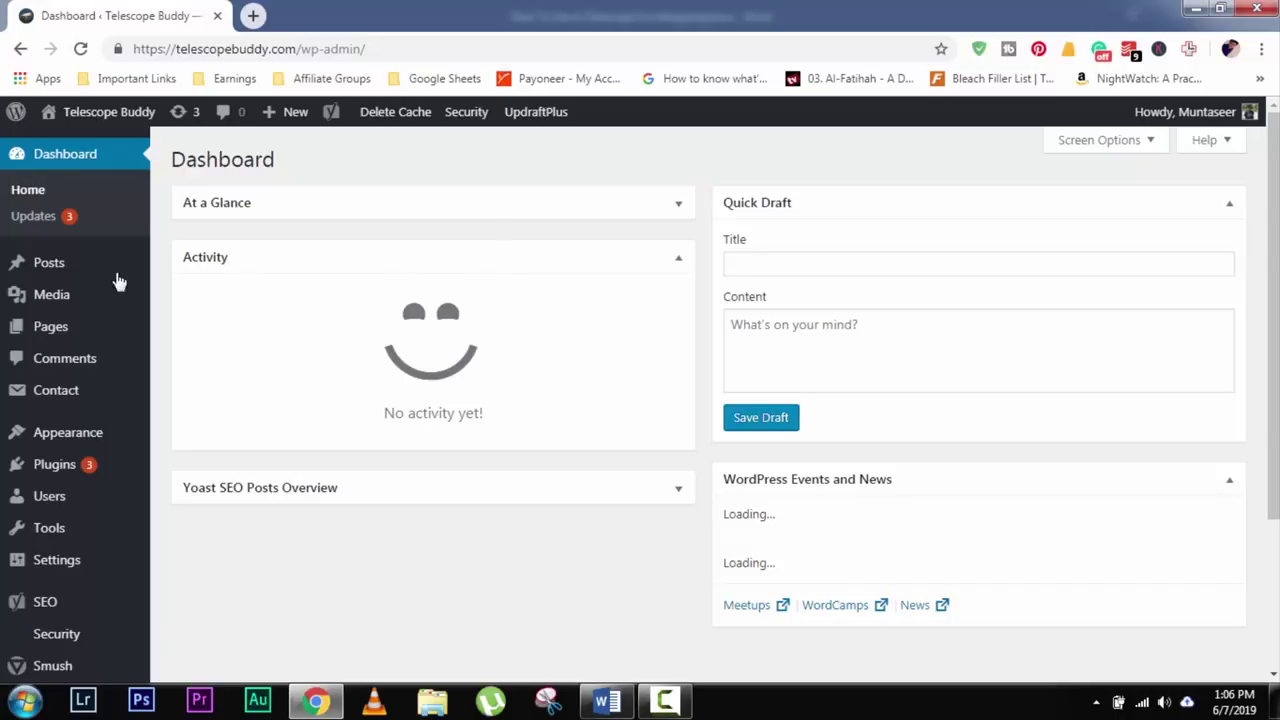
left_click(87, 272)
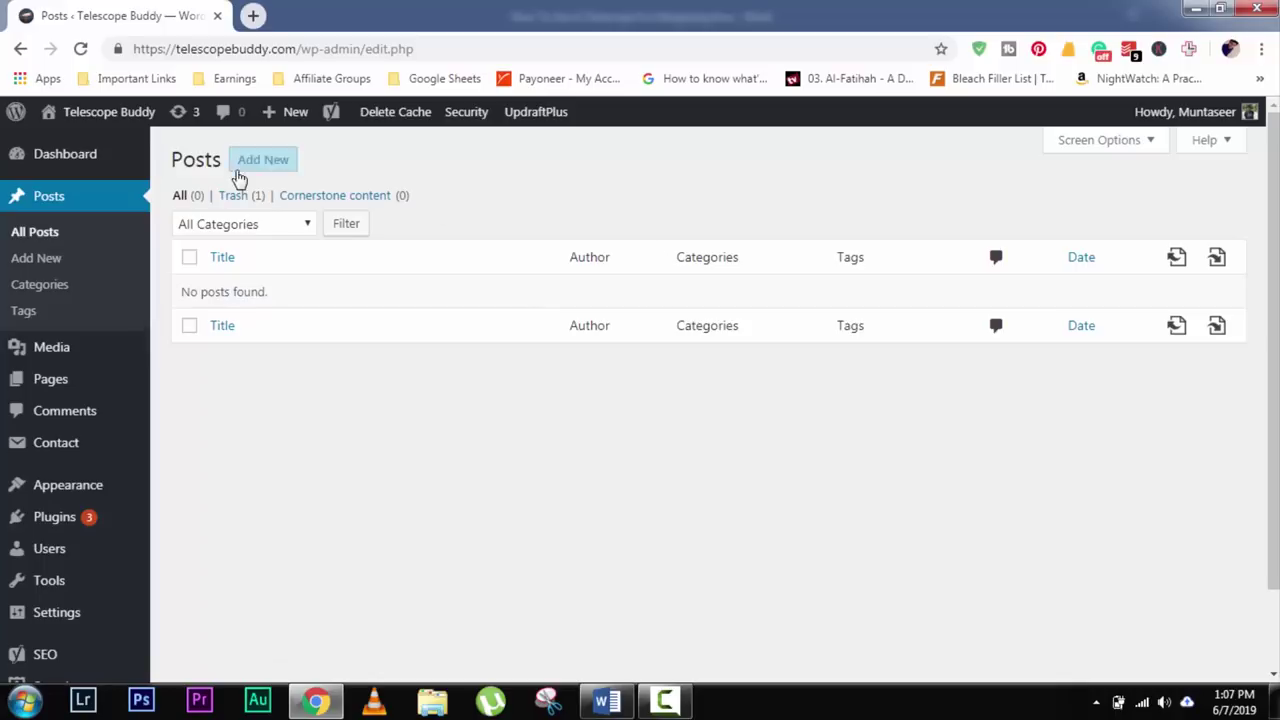
left_click(248, 167)
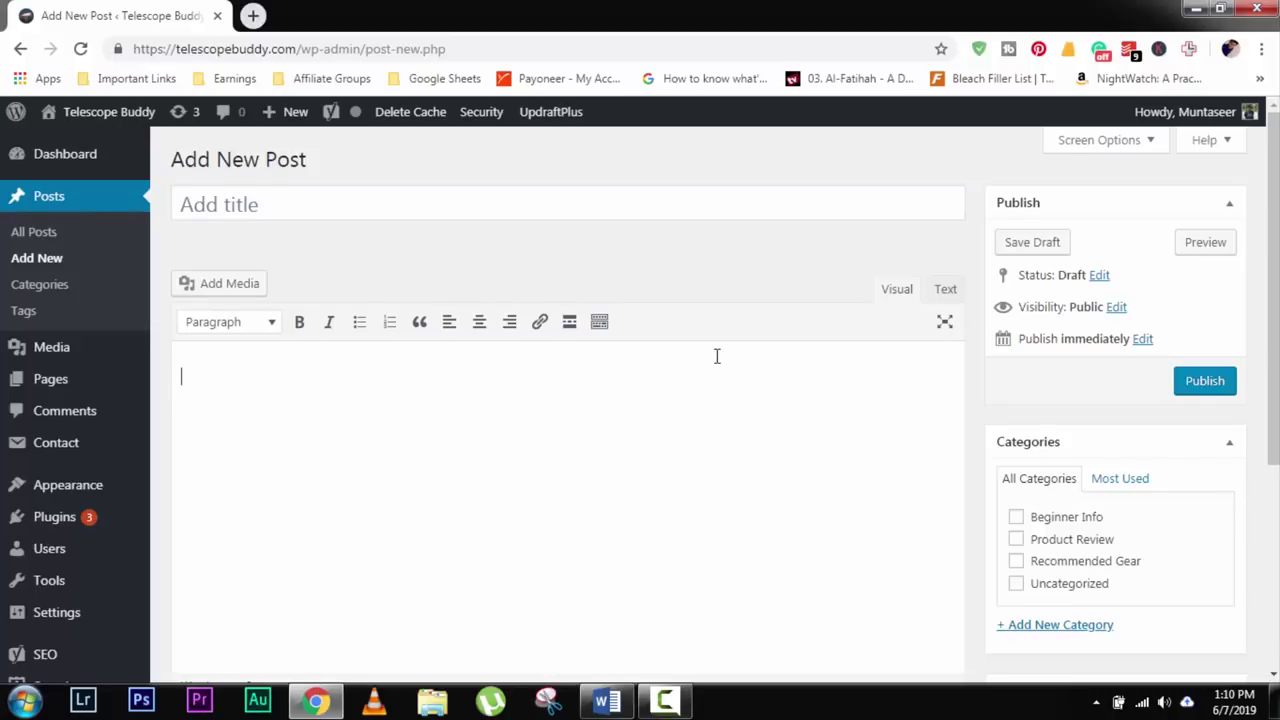
Paste the full article text from the Word document How To Use A Telescope For Stargazing.docx into the new post's body.
left_click(606, 700)
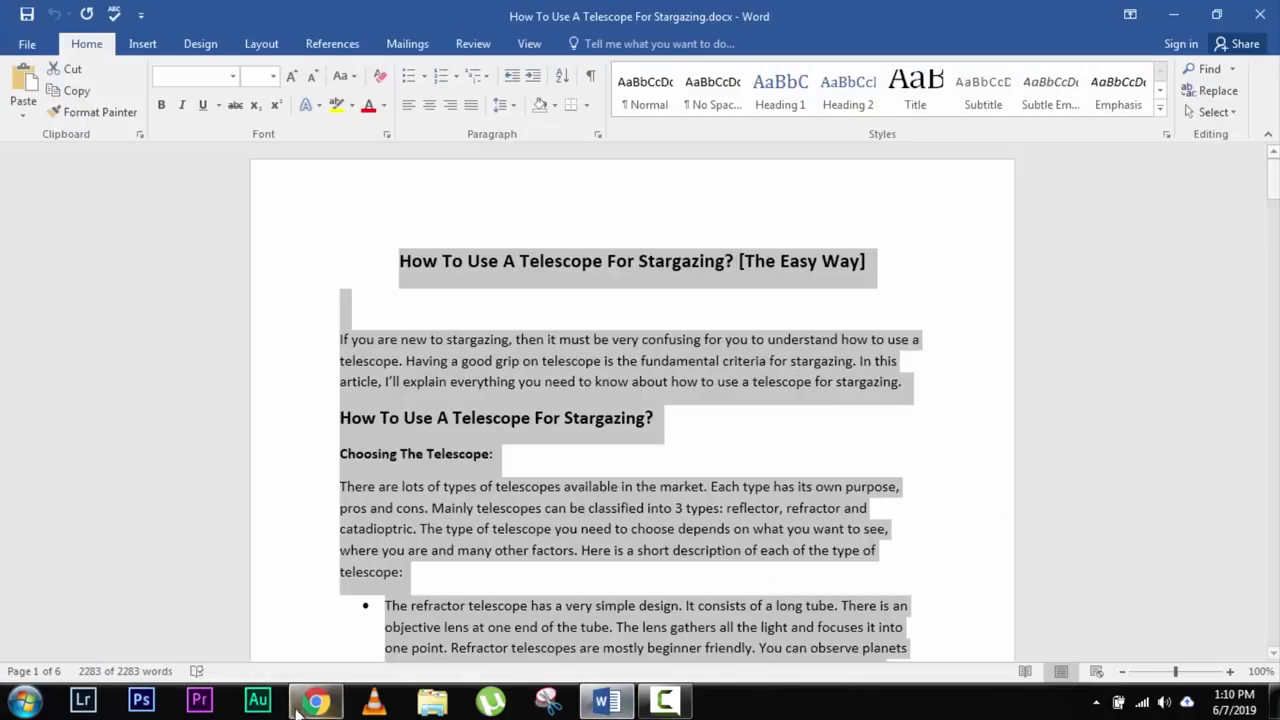
key("alt+Tab")
key("ctrl+v")
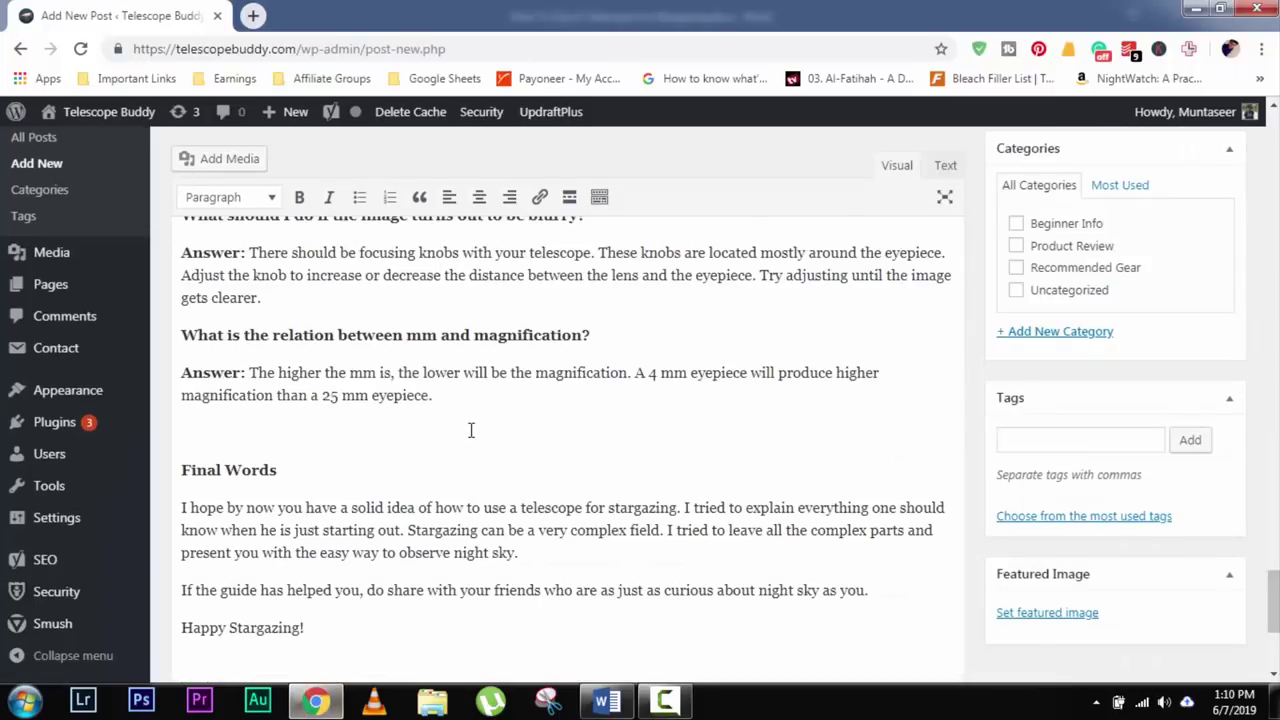
Move the line "How To Use A Telescope For Stargazing? [The Easy Way]" from the body to the post title and remove the leftover blank line.
scroll(471, 430, "up", 20)
scroll(452, 457, "up", 15)
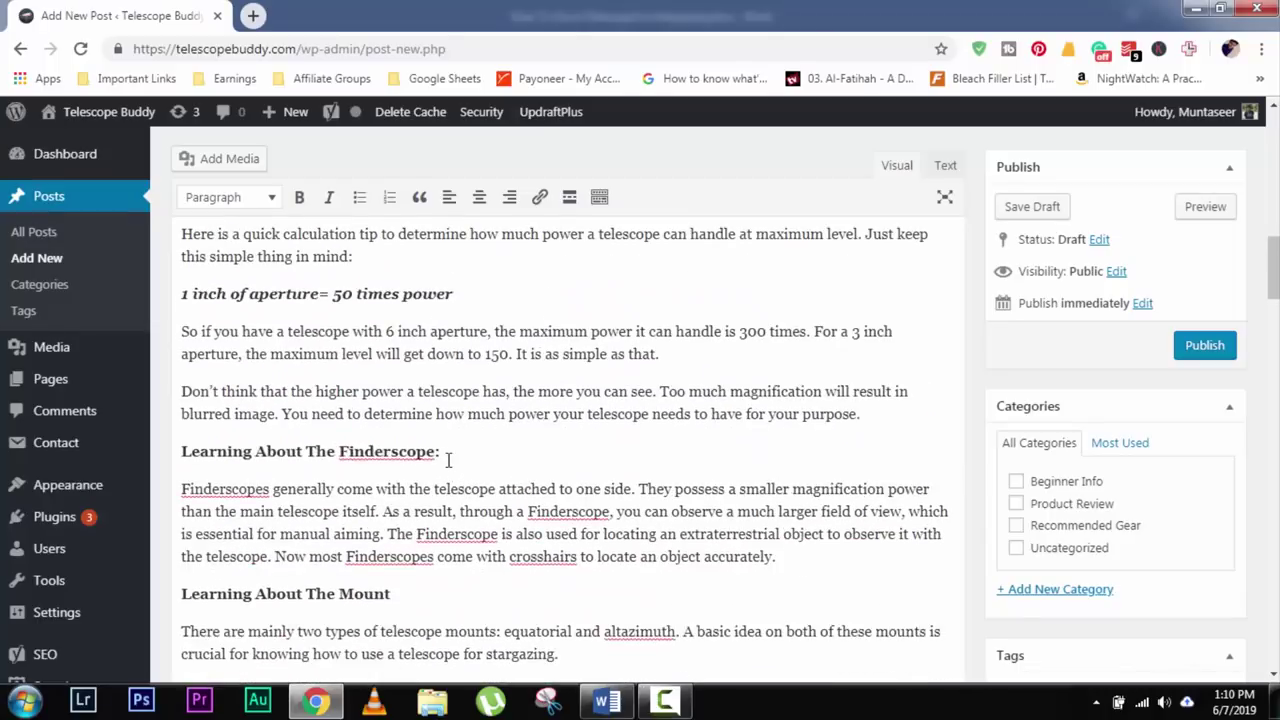
scroll(448, 459, "up", 10)
left_click_drag(660, 396, 188, 378)
key("BackSpace")
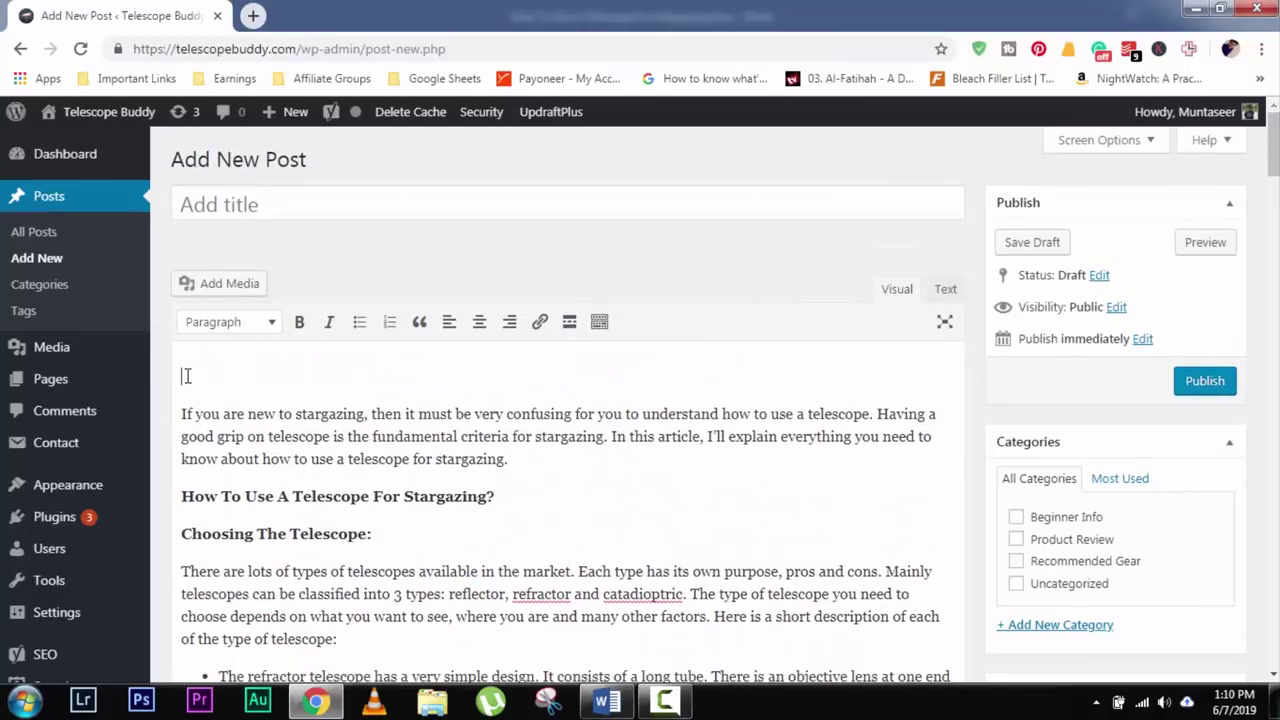
left_click(226, 204)
key("ctrl+v")
left_click(183, 416)
key("BackSpace")
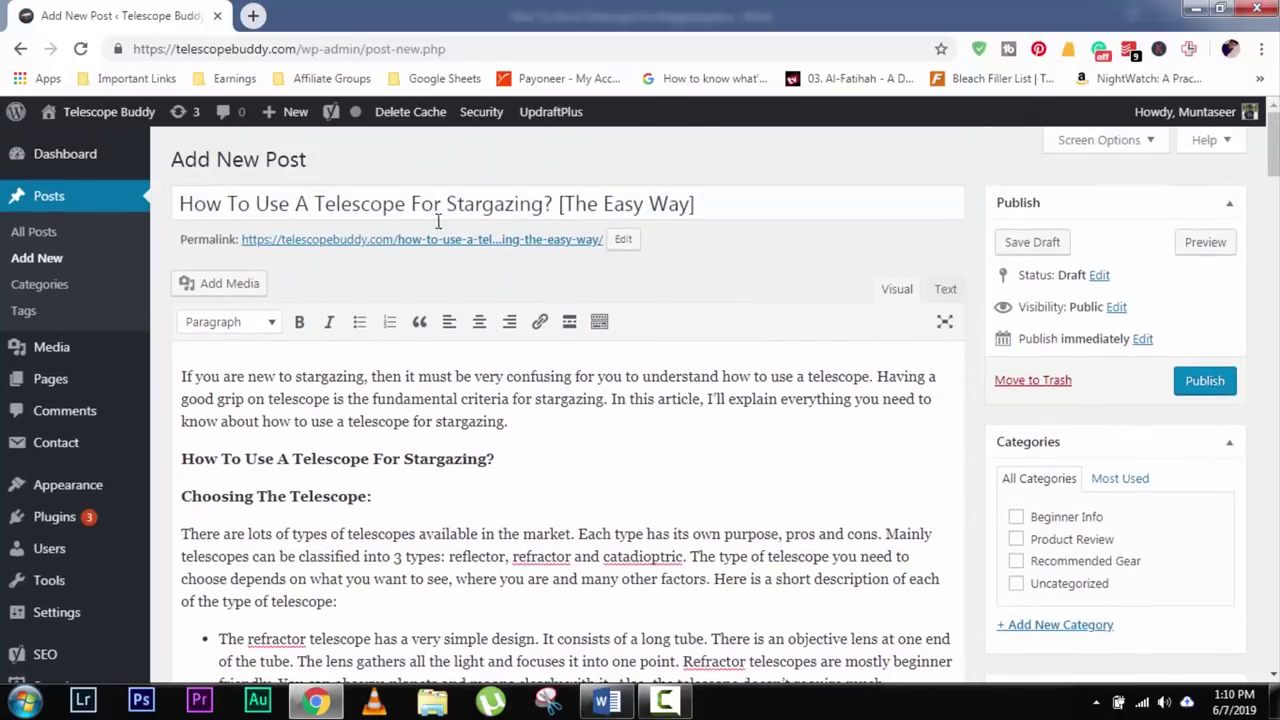
Set the permalink slug to the title's key phrase "How To Use A Telescope For Stargazing" and assign the post to the Beginner Info category.
left_click_drag(178, 207, 543, 207)
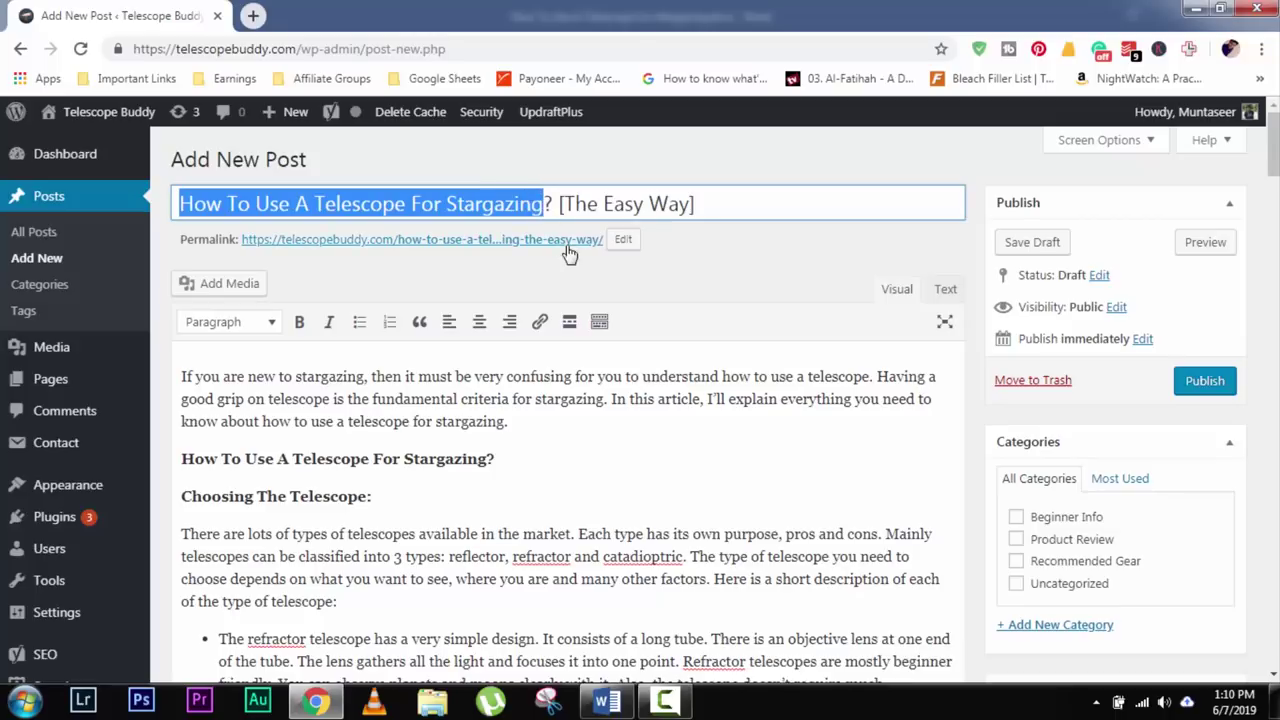
left_click(623, 239)
key("ctrl+a")
key("ctrl+v")
left_click(616, 240)
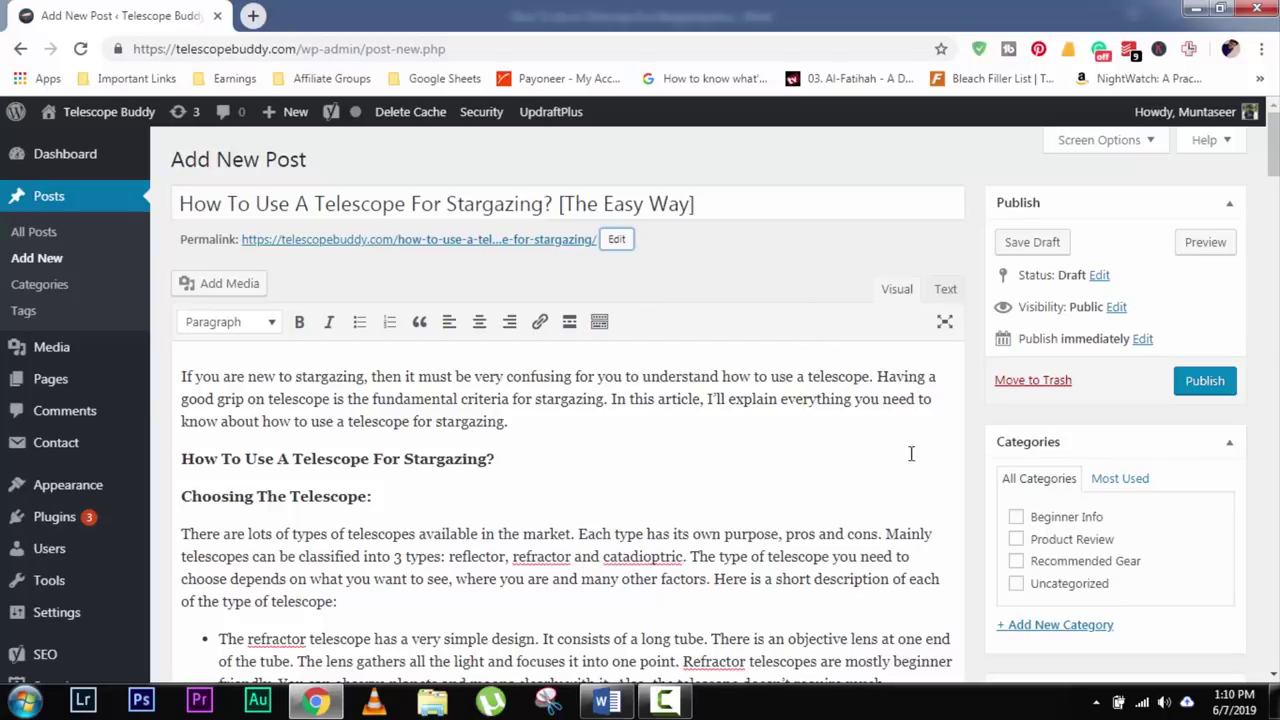
left_click(1016, 518)
Format the line "How To Use A Telescope For Stargazing?" below the introduction as Heading 2.
scroll(529, 371, "down", 2)
scroll(489, 371, "down", 2)
scroll(489, 368, "up", 3)
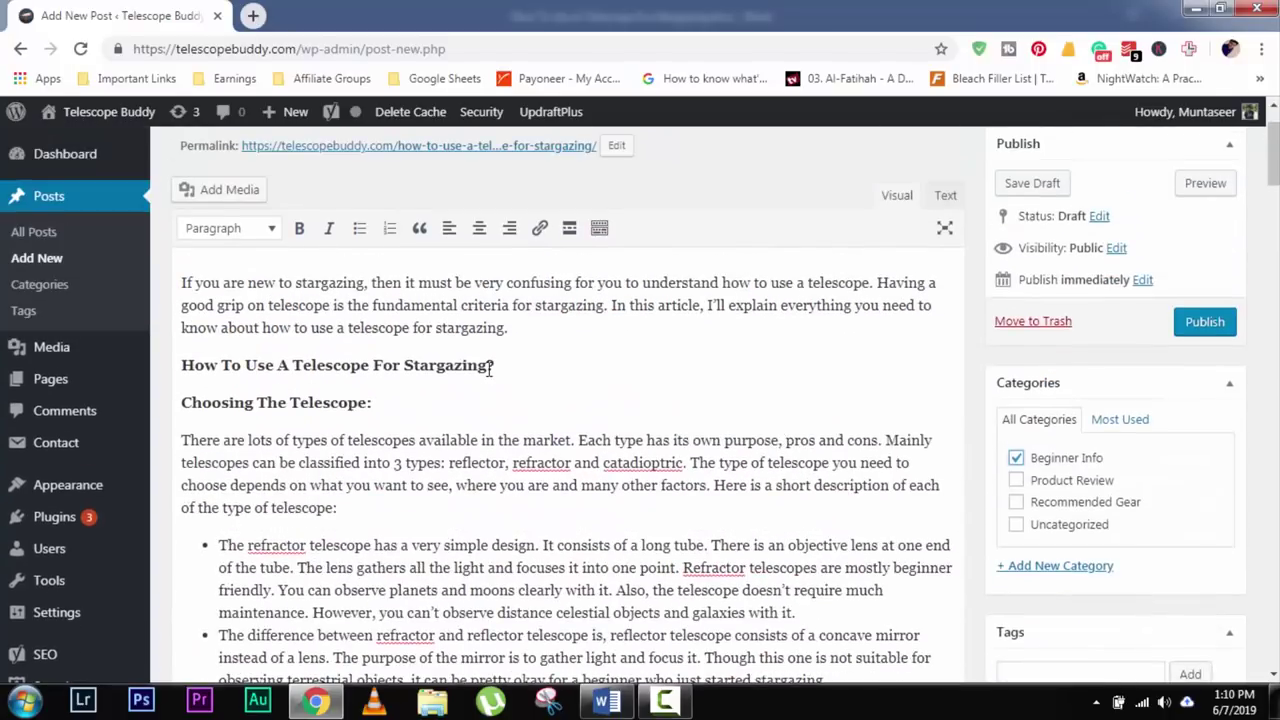
left_click_drag(506, 369, 180, 367)
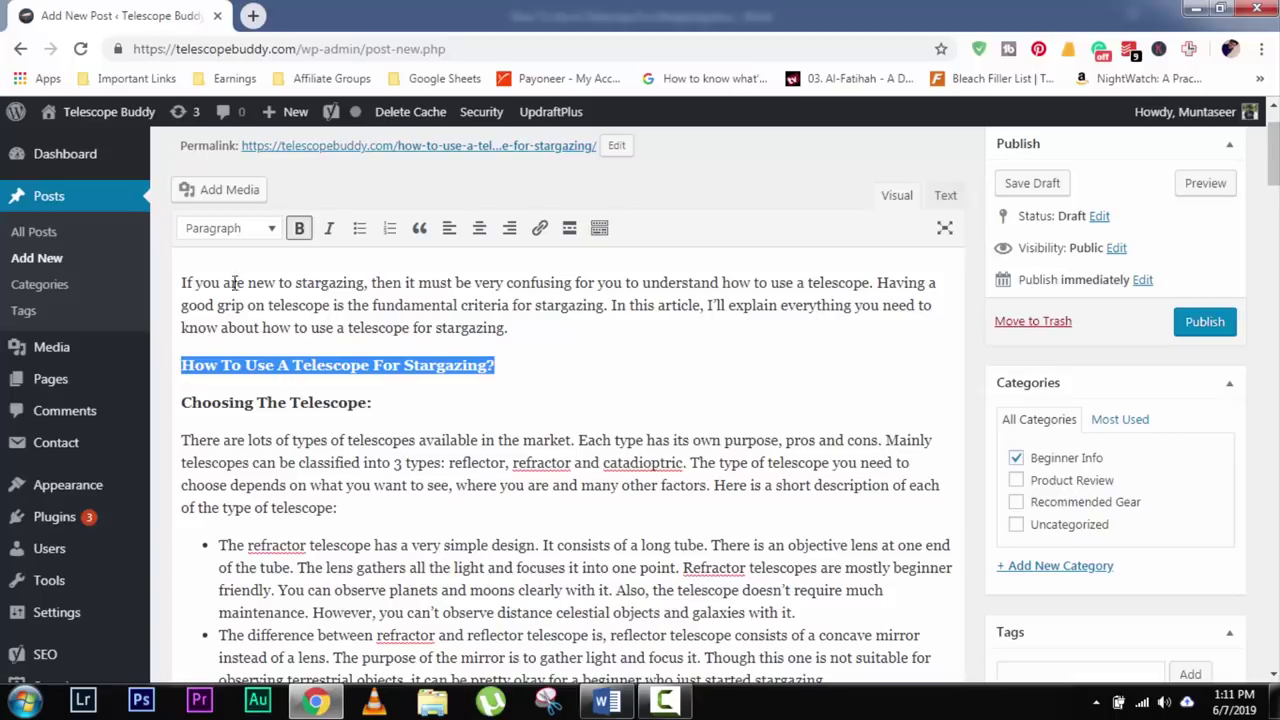
left_click(272, 230)
left_click(274, 336)
left_click(451, 401)
Format the line "Stargazing Tips Wish I Knew When I Was Starting Out" as Heading 2.
scroll(449, 405, "down", 10)
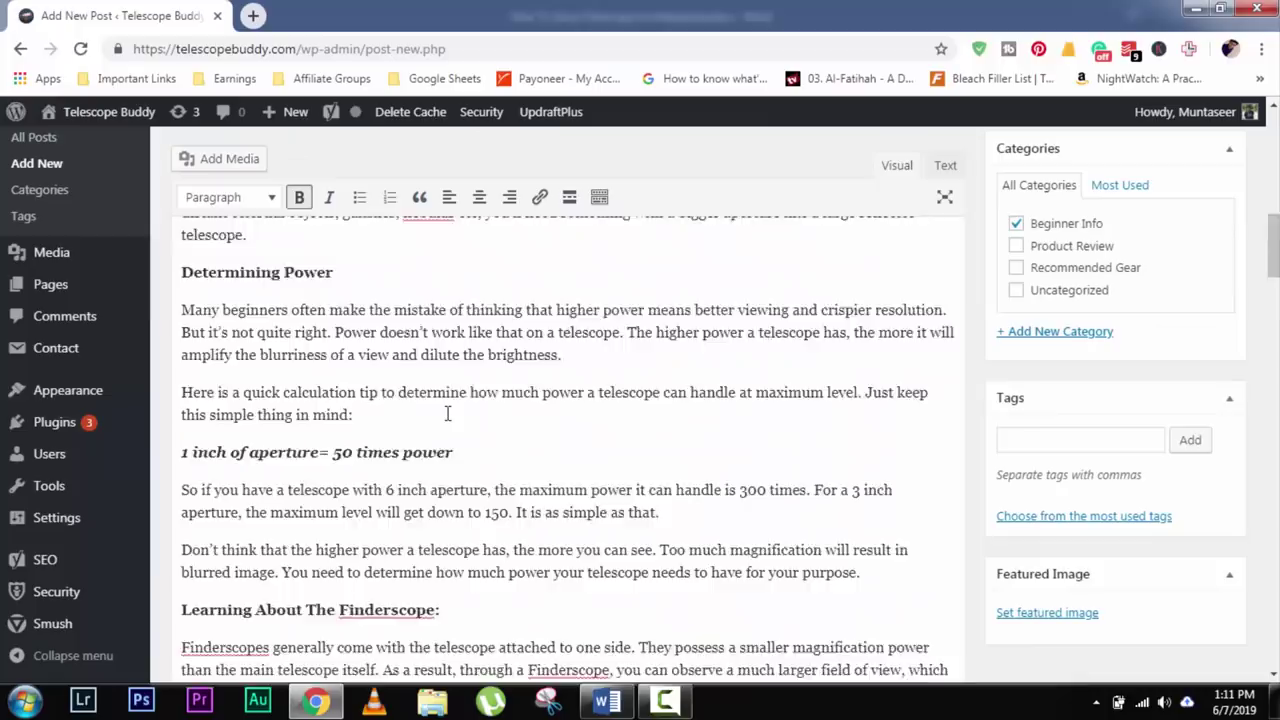
scroll(447, 413, "down", 15)
scroll(442, 411, "down", 5)
scroll(351, 424, "down", 5)
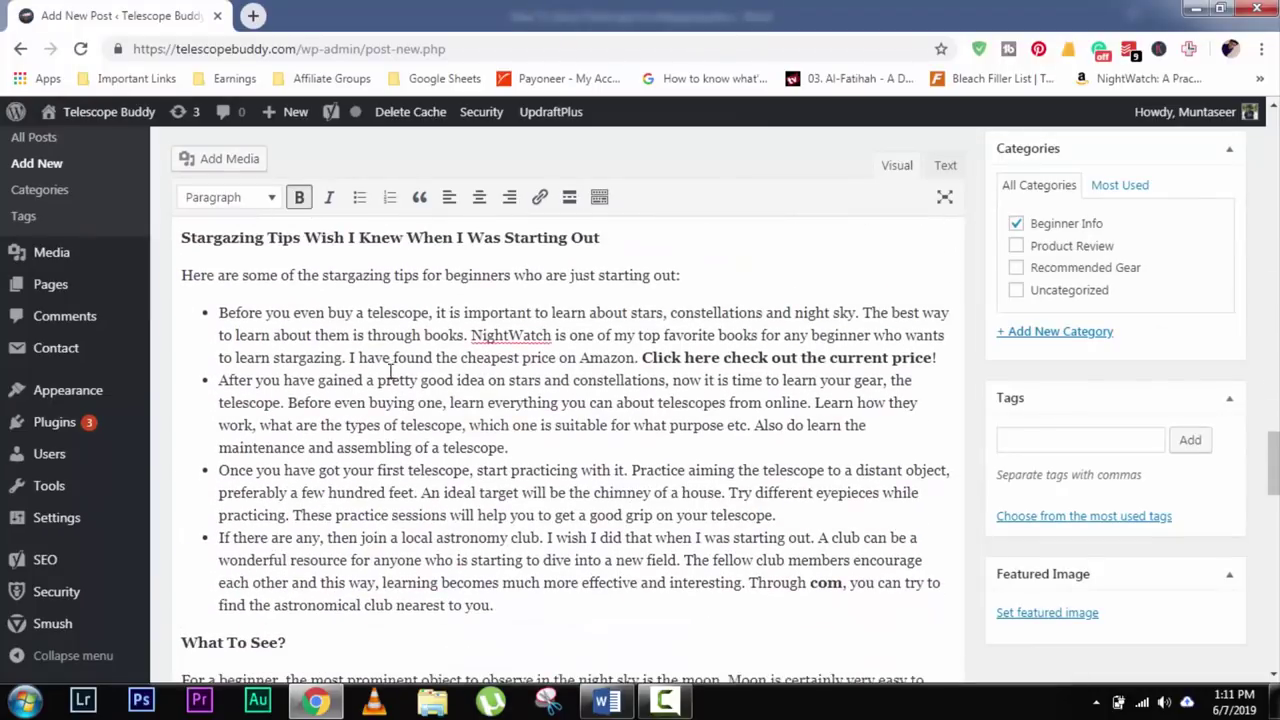
scroll(573, 303, "up", 3)
left_click_drag(600, 425, 200, 425)
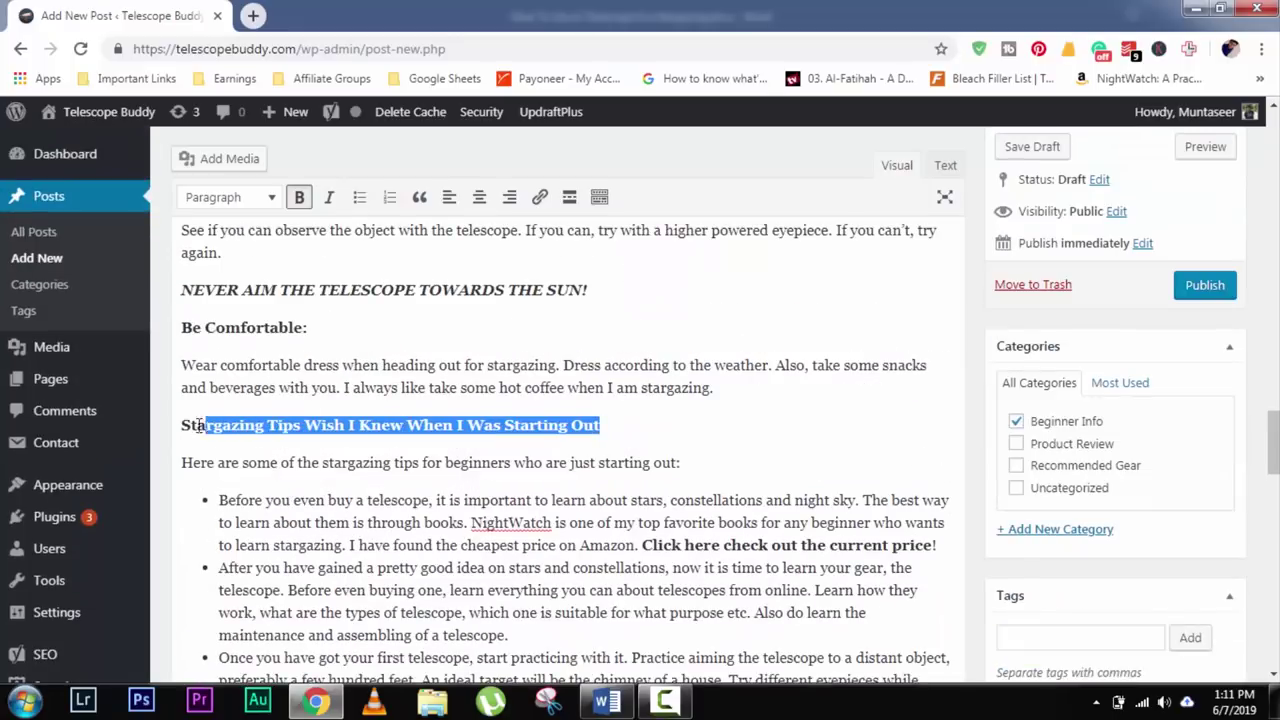
left_click(230, 197)
left_click(260, 306)
Format the line "What To See?" below the stargazing tips as Heading 2.
scroll(395, 380, "down", 5)
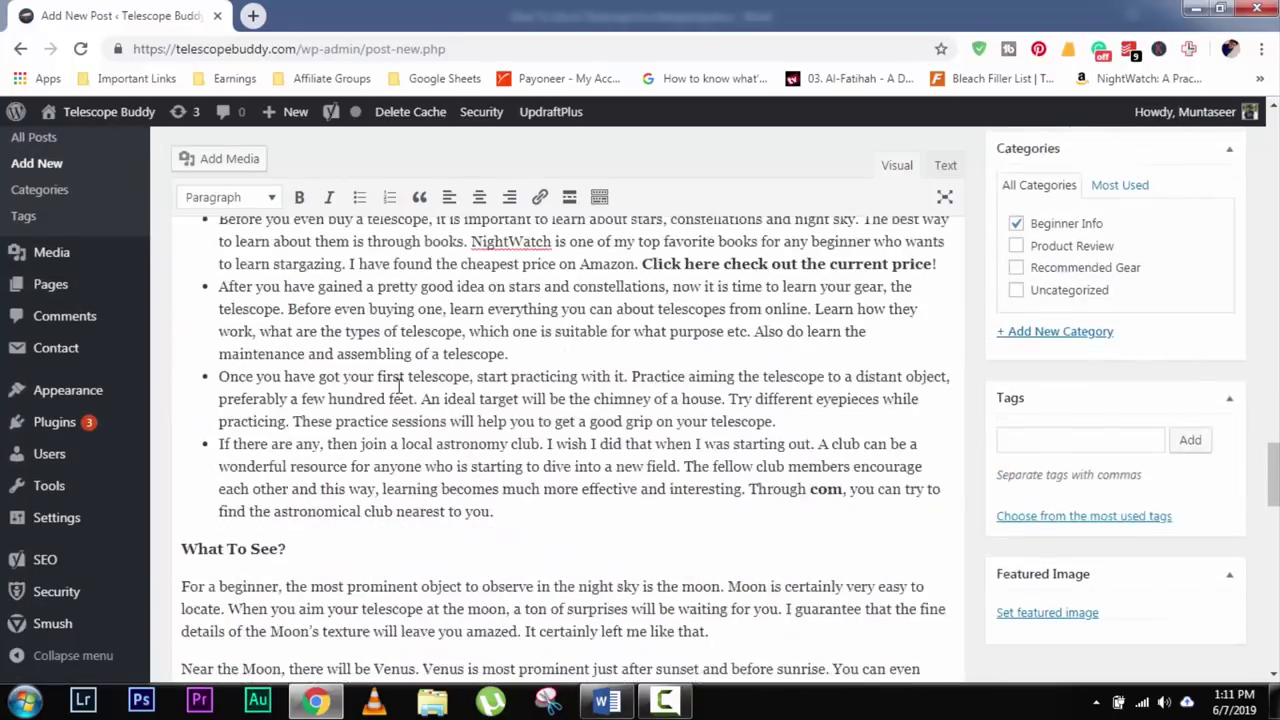
left_click_drag(286, 361, 214, 361)
left_click(229, 197)
left_click(255, 306)
Format the line "This Is My Favorite Telescope For Stargazing" as Heading 2.
scroll(303, 345, "down", 4)
scroll(303, 345, "up", 1)
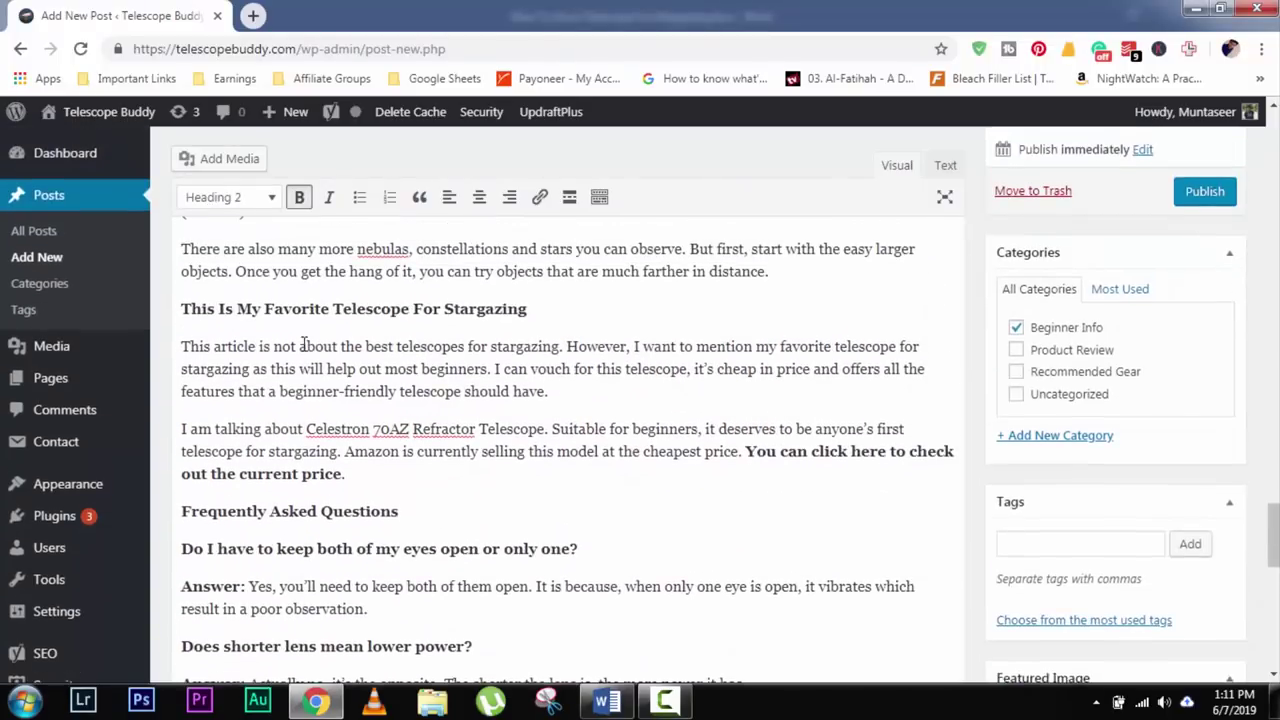
left_click_drag(588, 330, 396, 311)
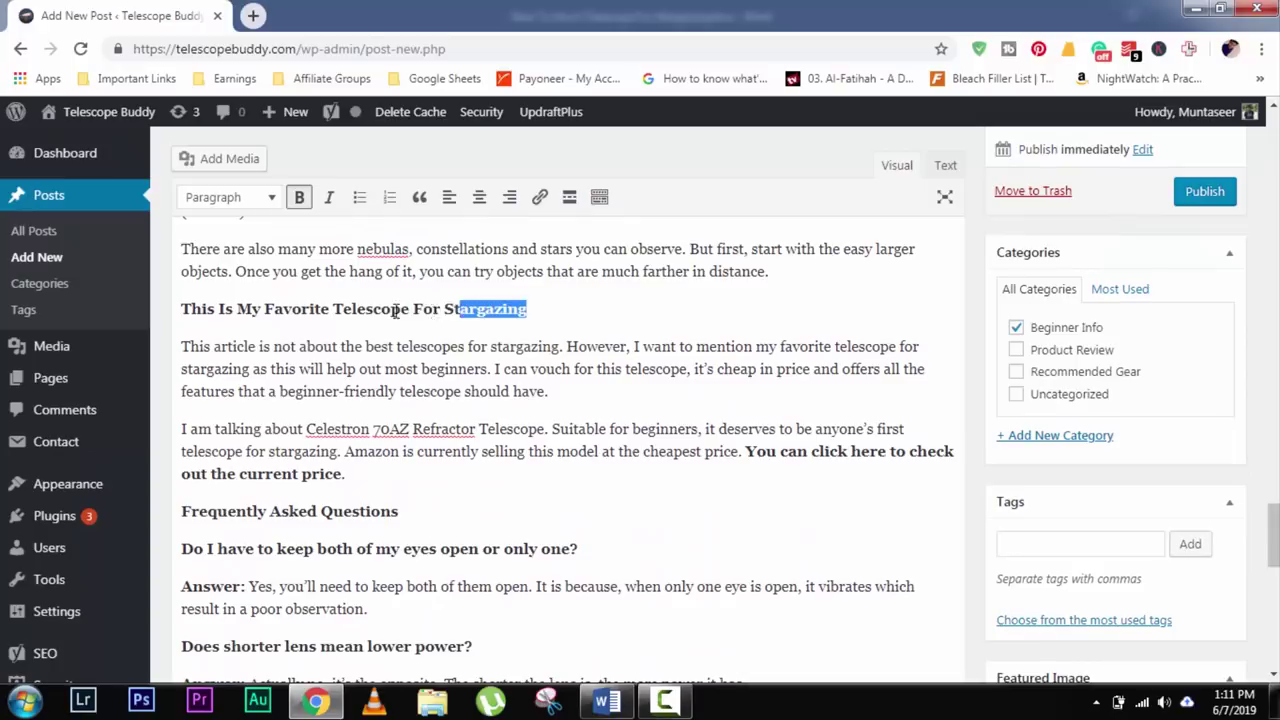
left_click(229, 199)
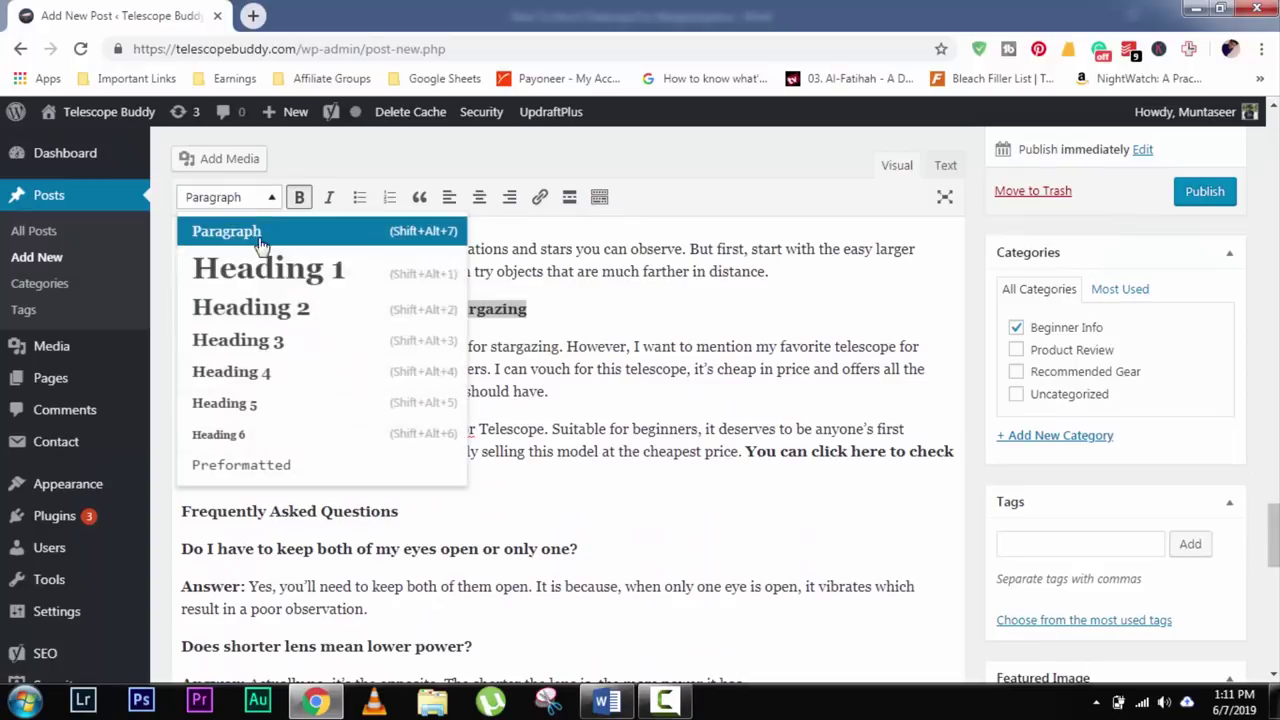
left_click(323, 308)
left_click(470, 366)
Format the line "Frequently Asked Questions" as Heading 2.
scroll(440, 350, "down", 3)
left_click_drag(400, 324, 183, 328)
left_click(232, 203)
left_click(260, 303)
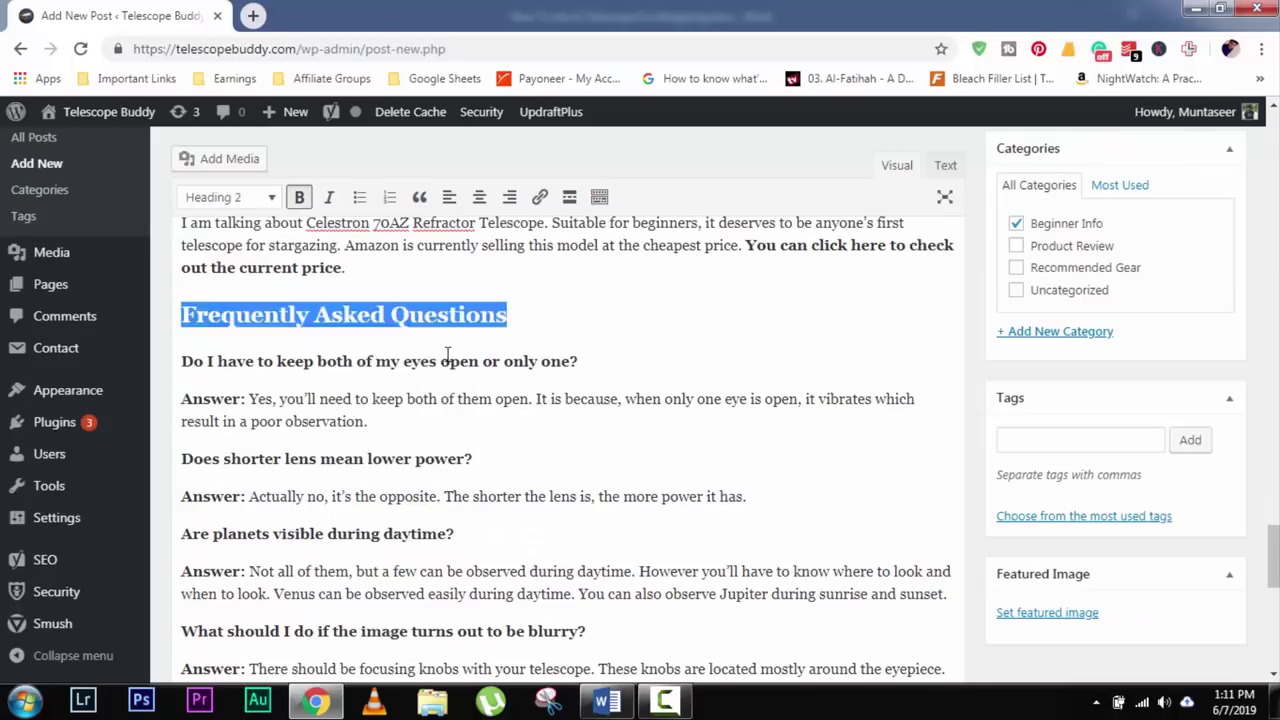
left_click(447, 352)
Format the line "Final Words" near the end of the article as Heading 2.
scroll(447, 352, "down", 5)
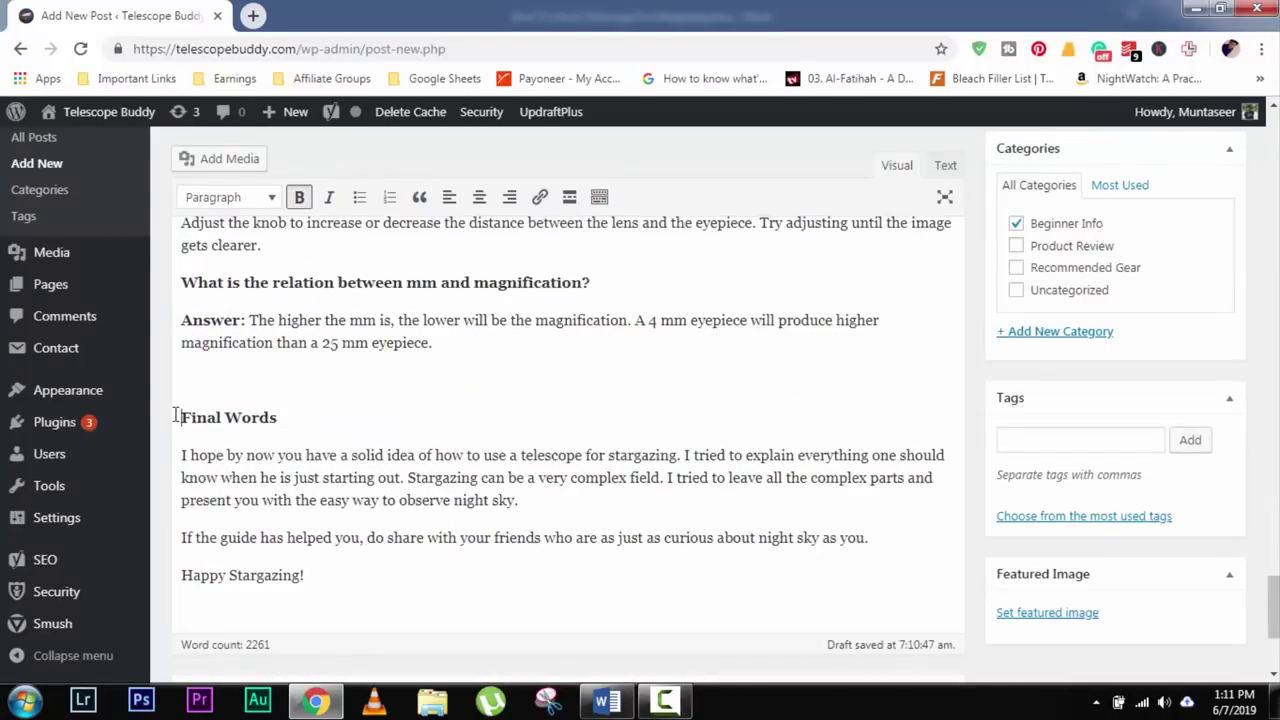
left_click_drag(334, 422, 179, 418)
left_click(232, 197)
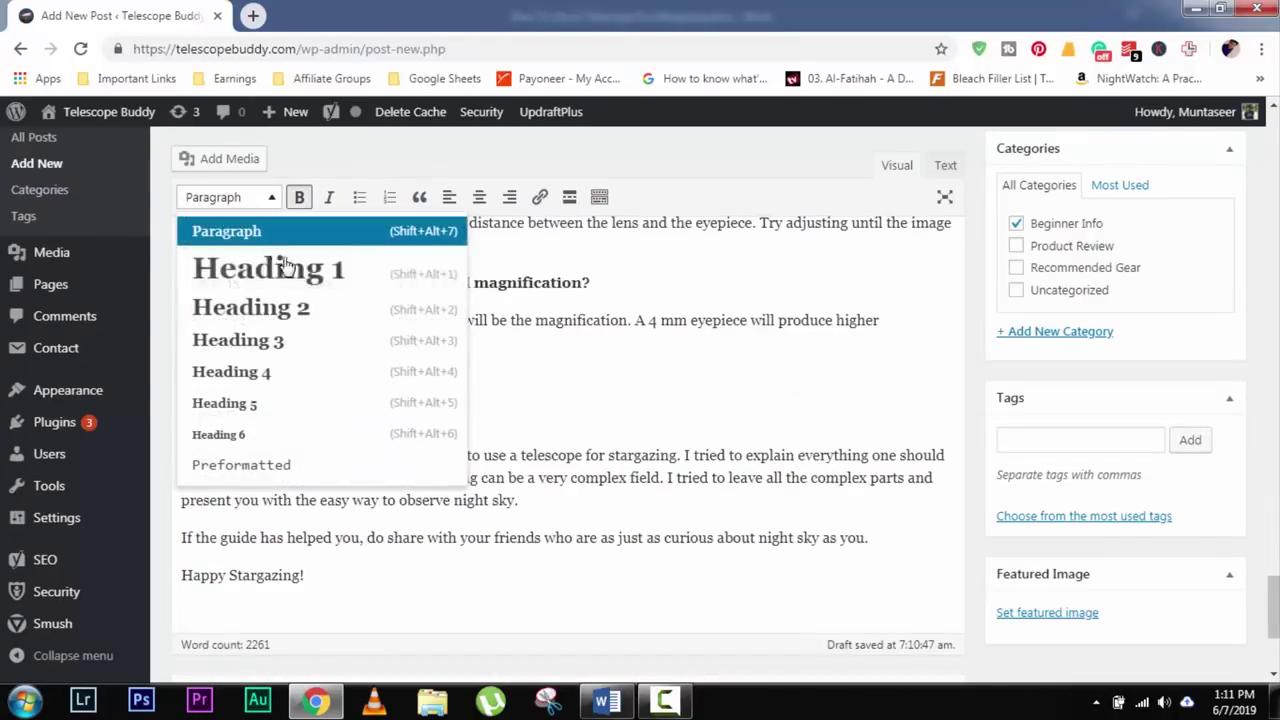
left_click(325, 308)
Check the formatted article back up to its title and publish the post.
scroll(400, 383, "down", 2)
scroll(503, 409, "up", 15)
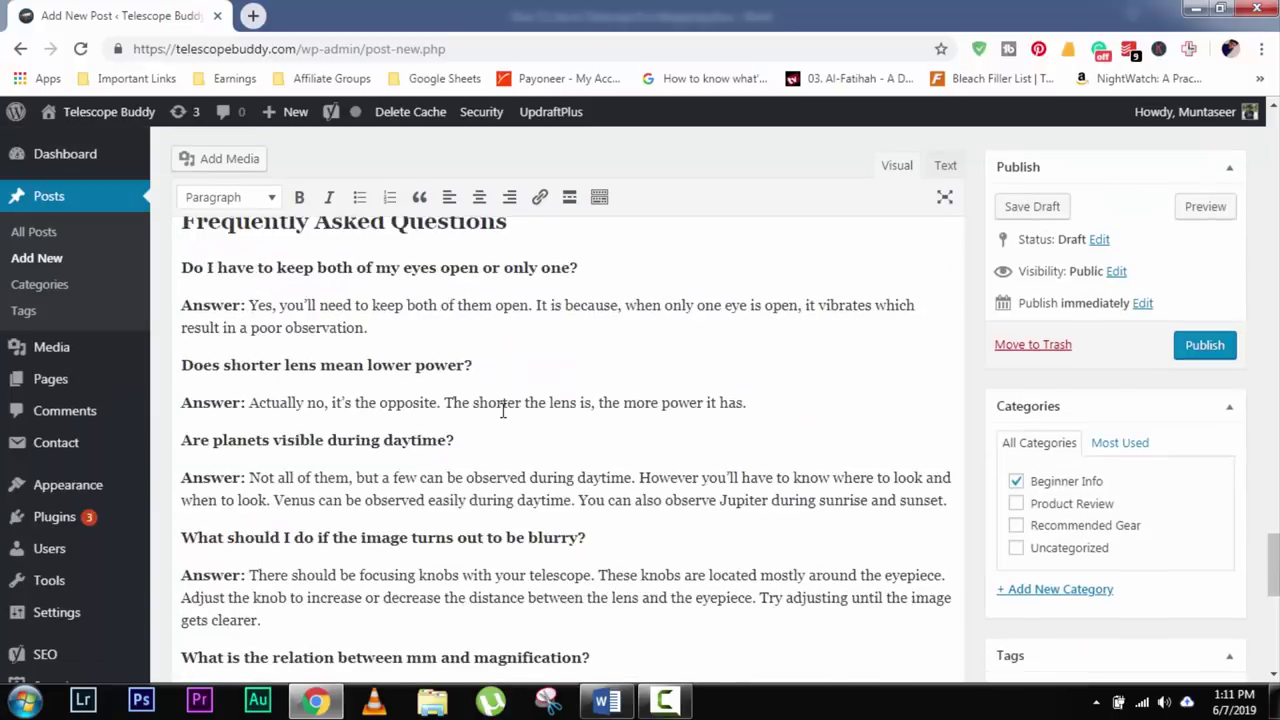
scroll(503, 409, "up", 20)
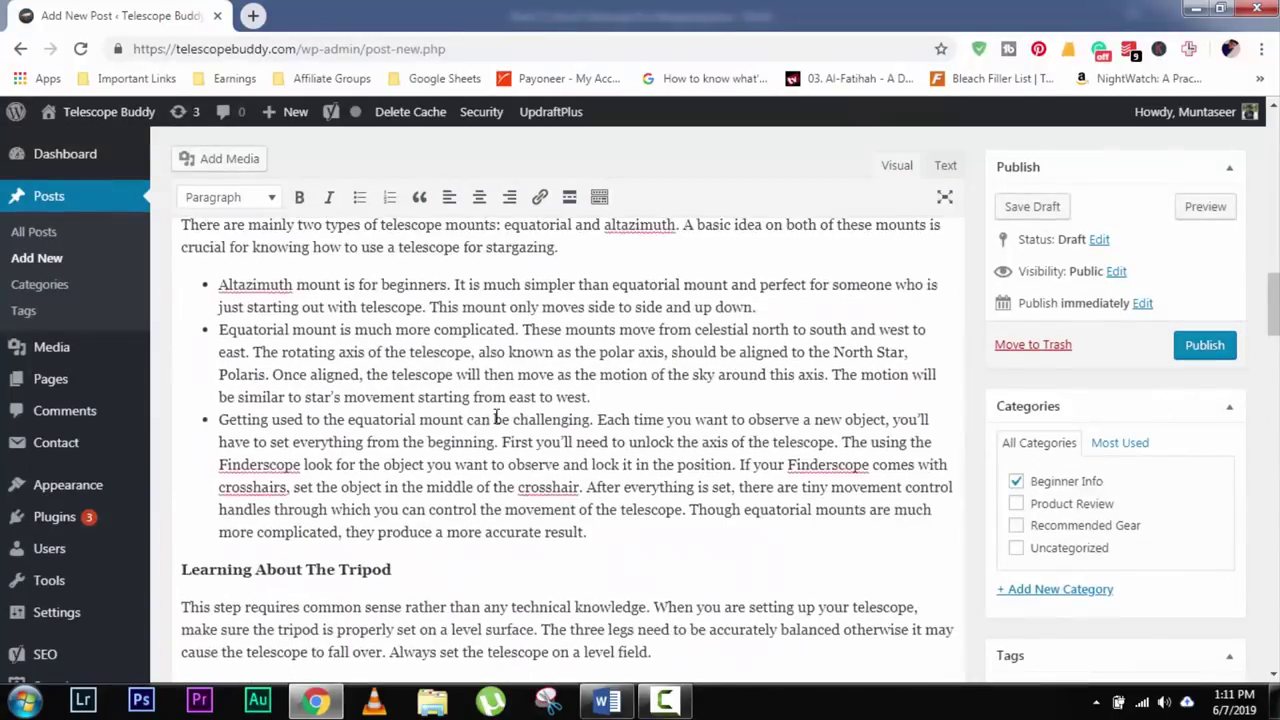
scroll(496, 418, "up", 15)
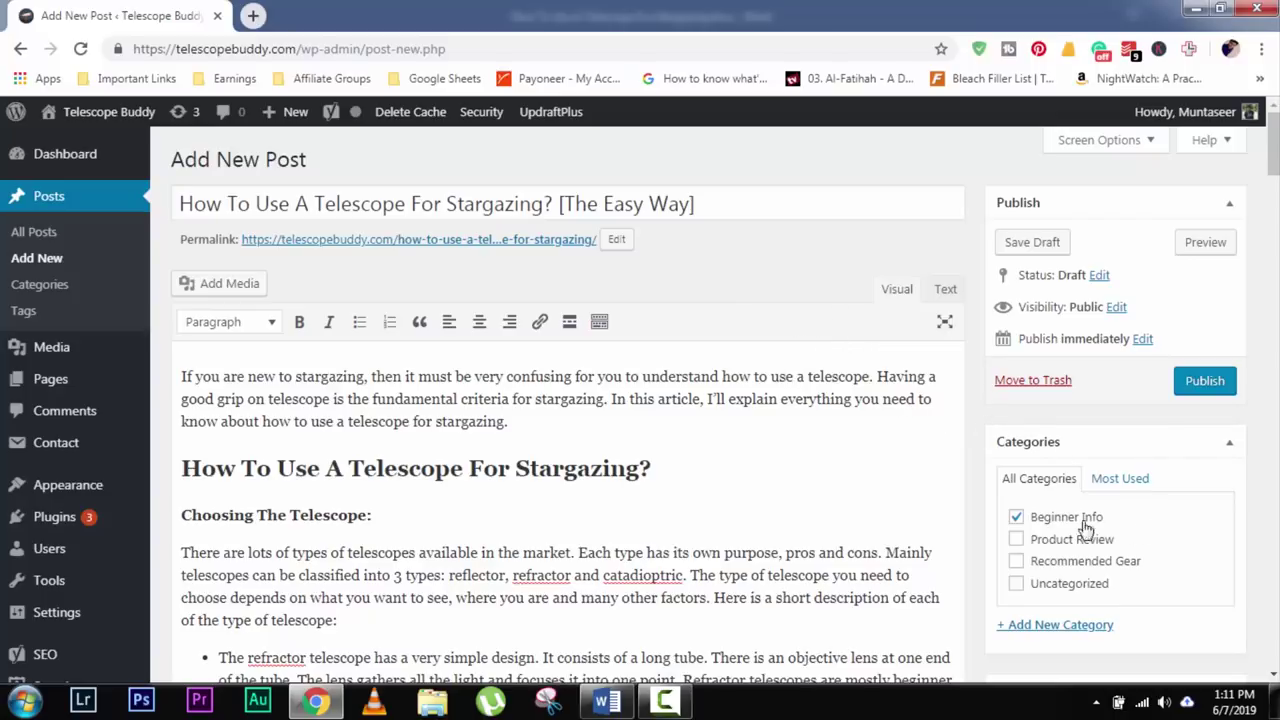
left_click(1196, 384)
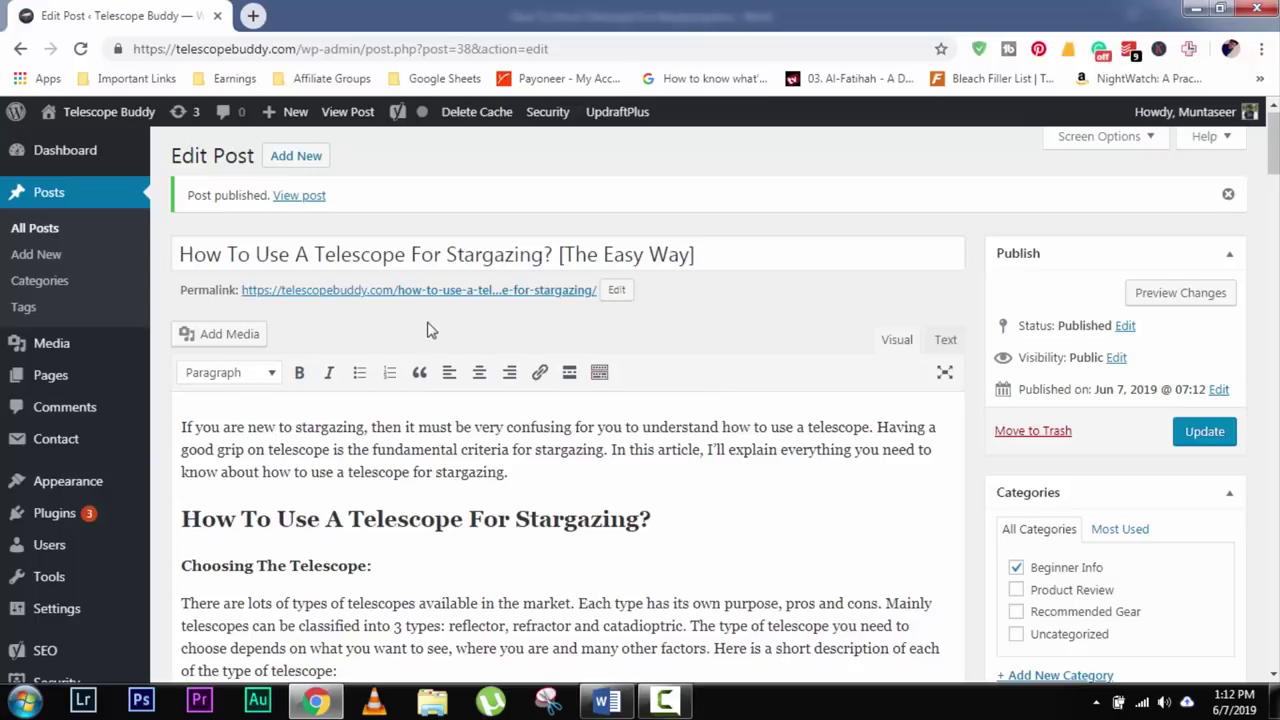
Open the published post on the live site and look through its headings and layout from title to FAQ.
left_click(449, 297, "ctrl")
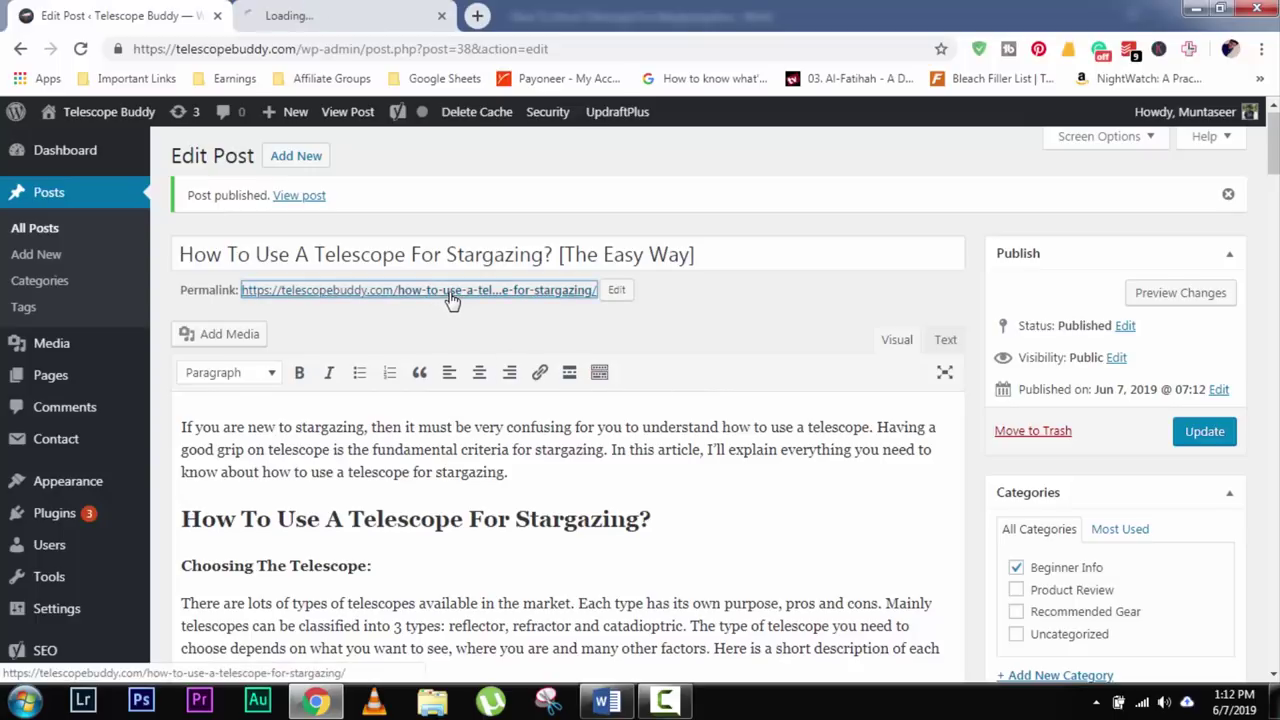
left_click(308, 10)
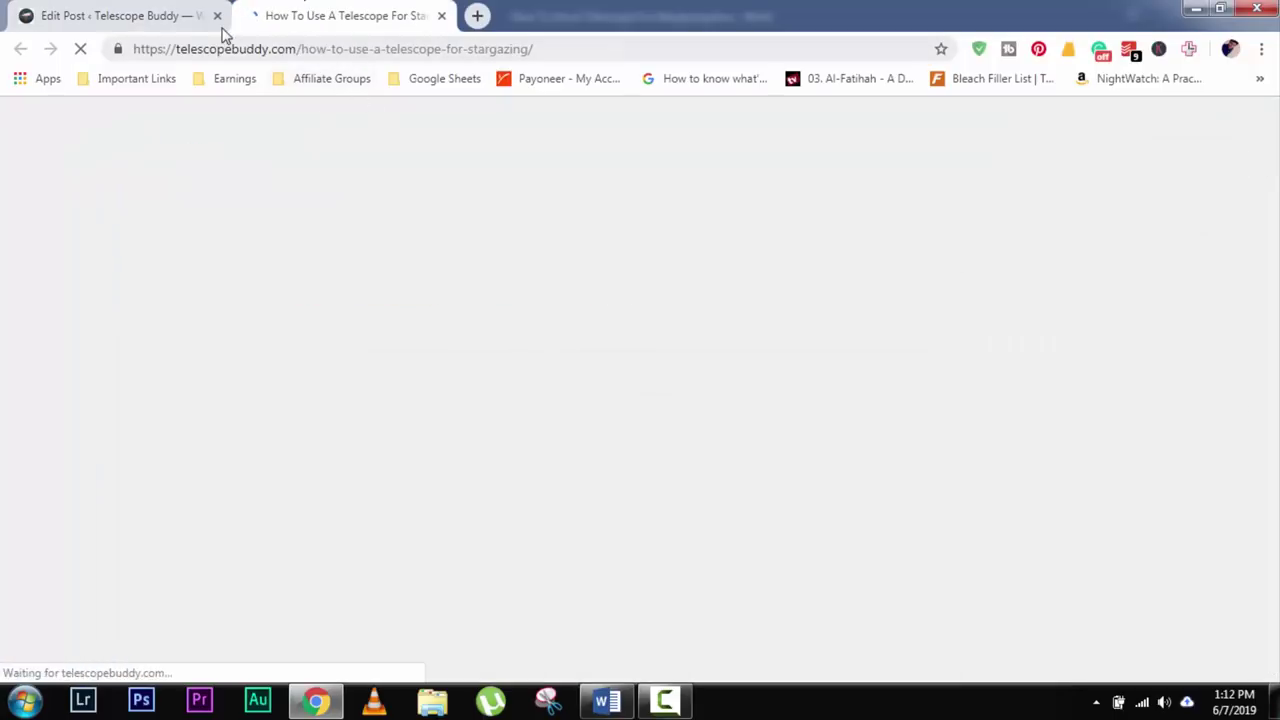
scroll(471, 257, "down", 10)
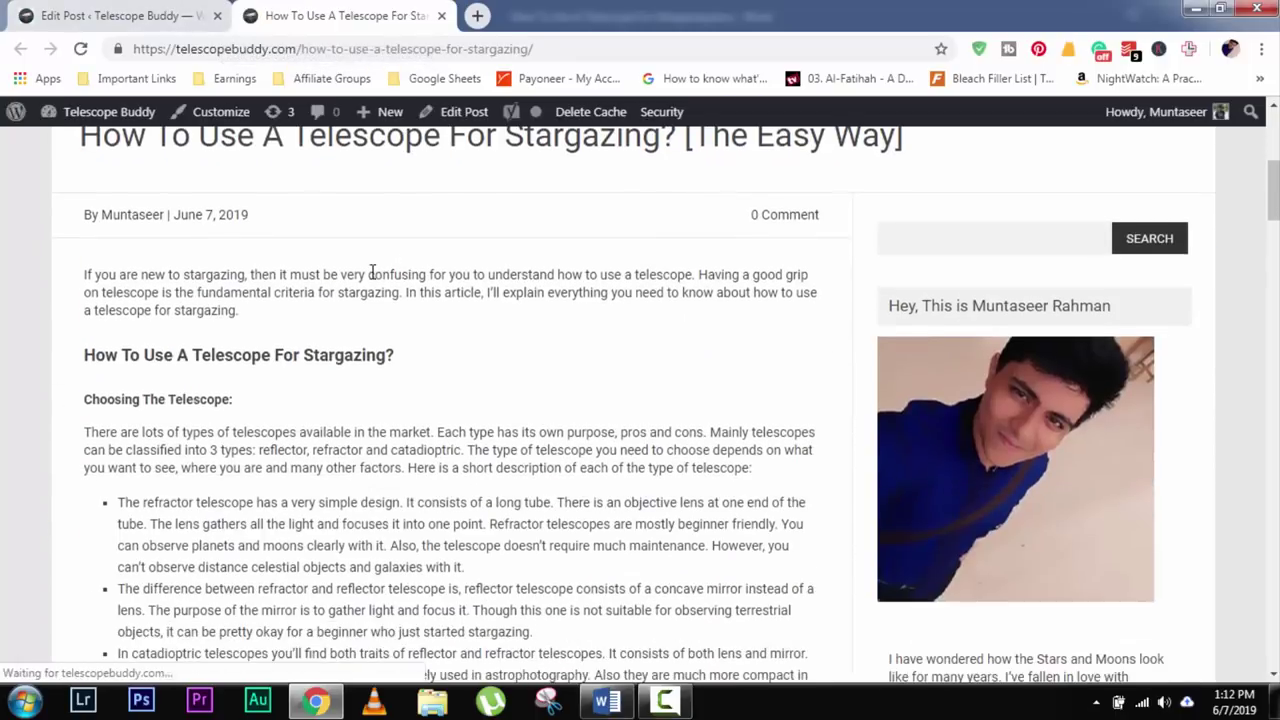
scroll(340, 285, "down", 15)
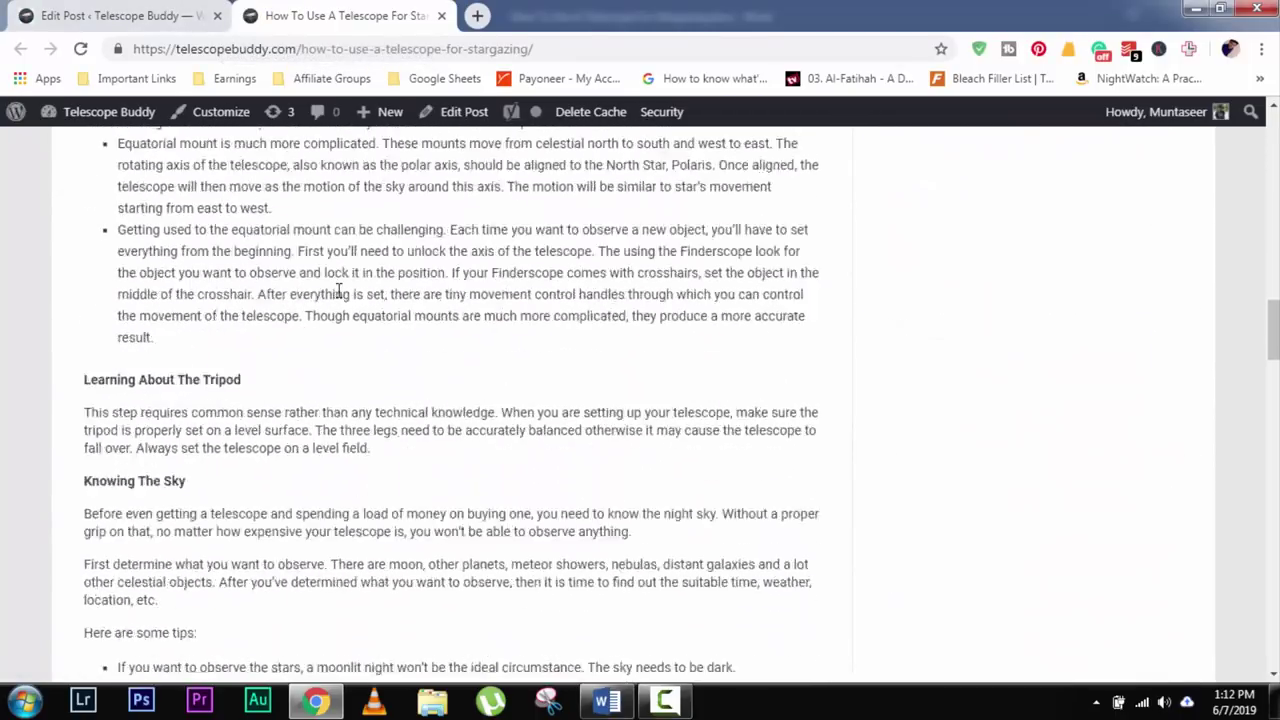
scroll(338, 291, "down", 15)
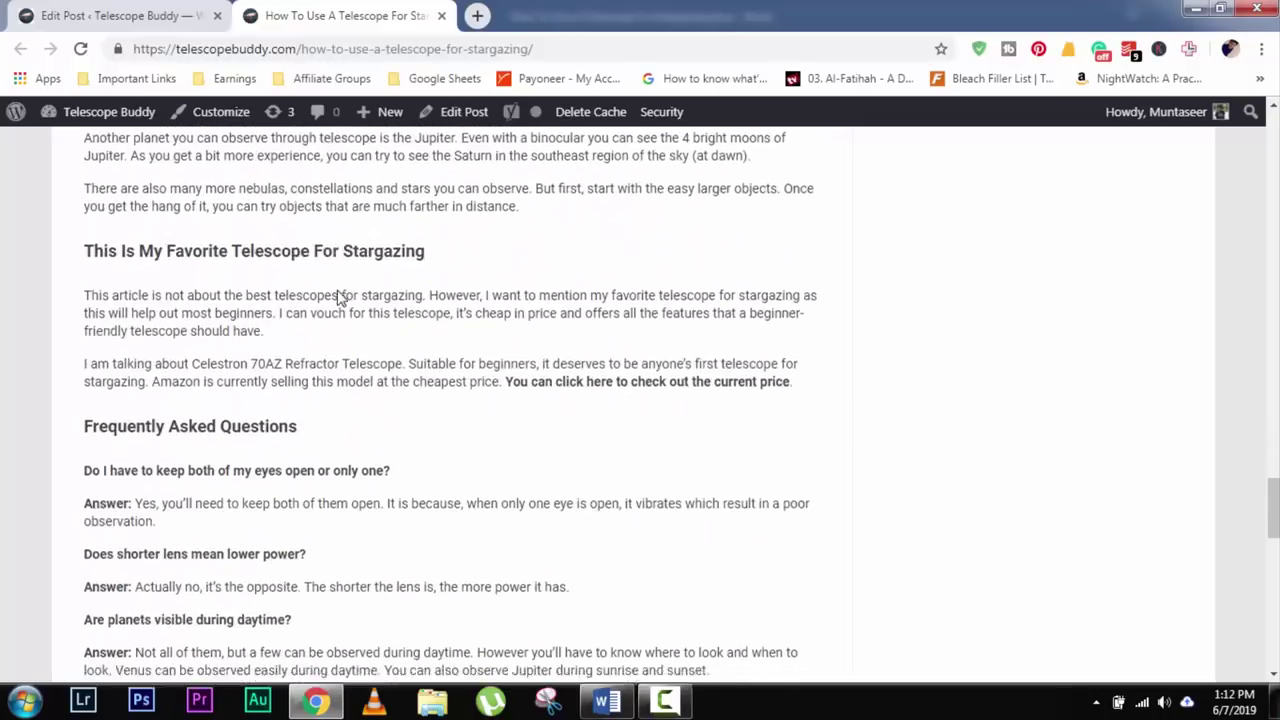
scroll(339, 297, "down", 3)
scroll(340, 297, "up", 20)
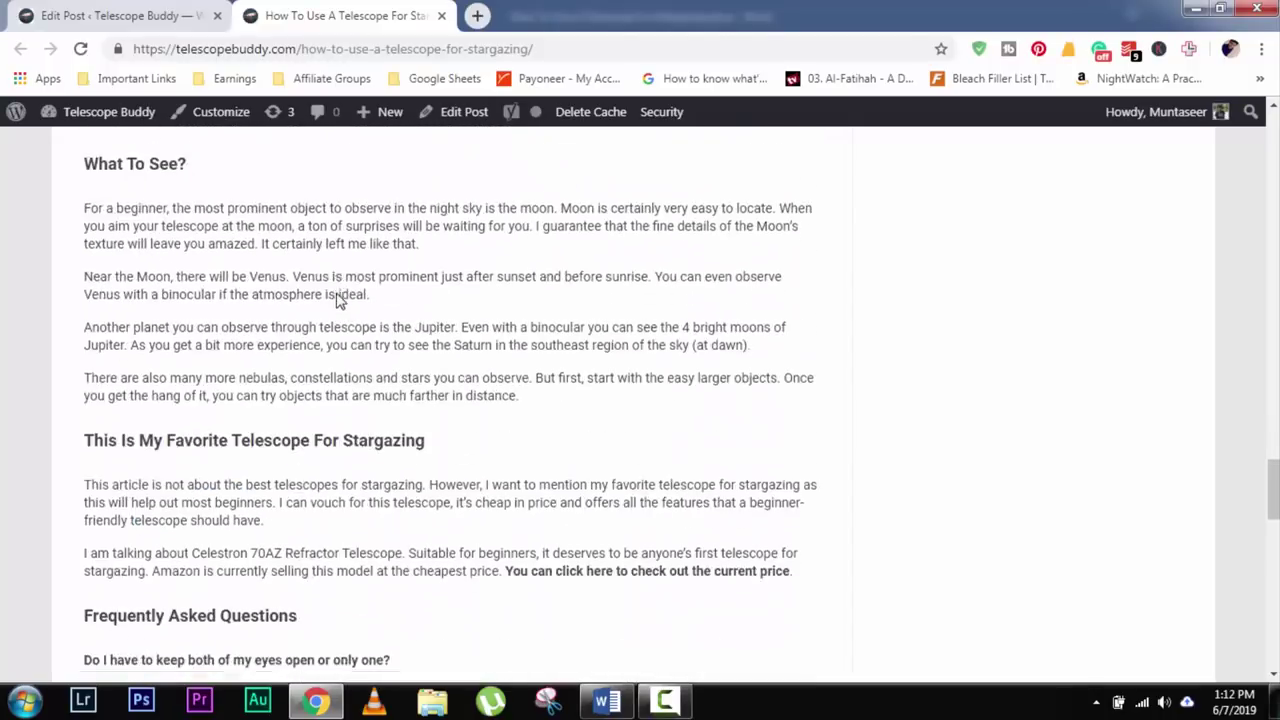
scroll(322, 255, "up", 2)
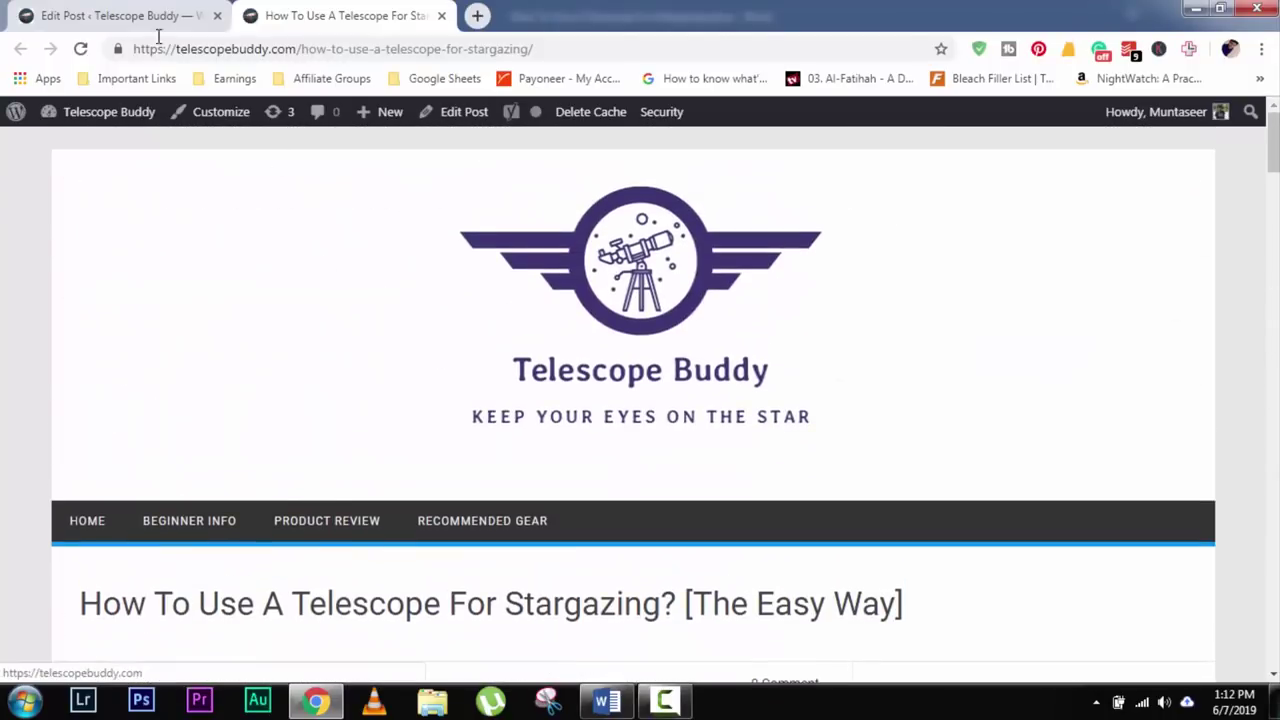
Return to the post editor and format the line "Choosing The Telescope:" as Heading 3.
key("ctrl+Tab")
scroll(276, 328, "down", 3)
scroll(430, 407, "up", 2)
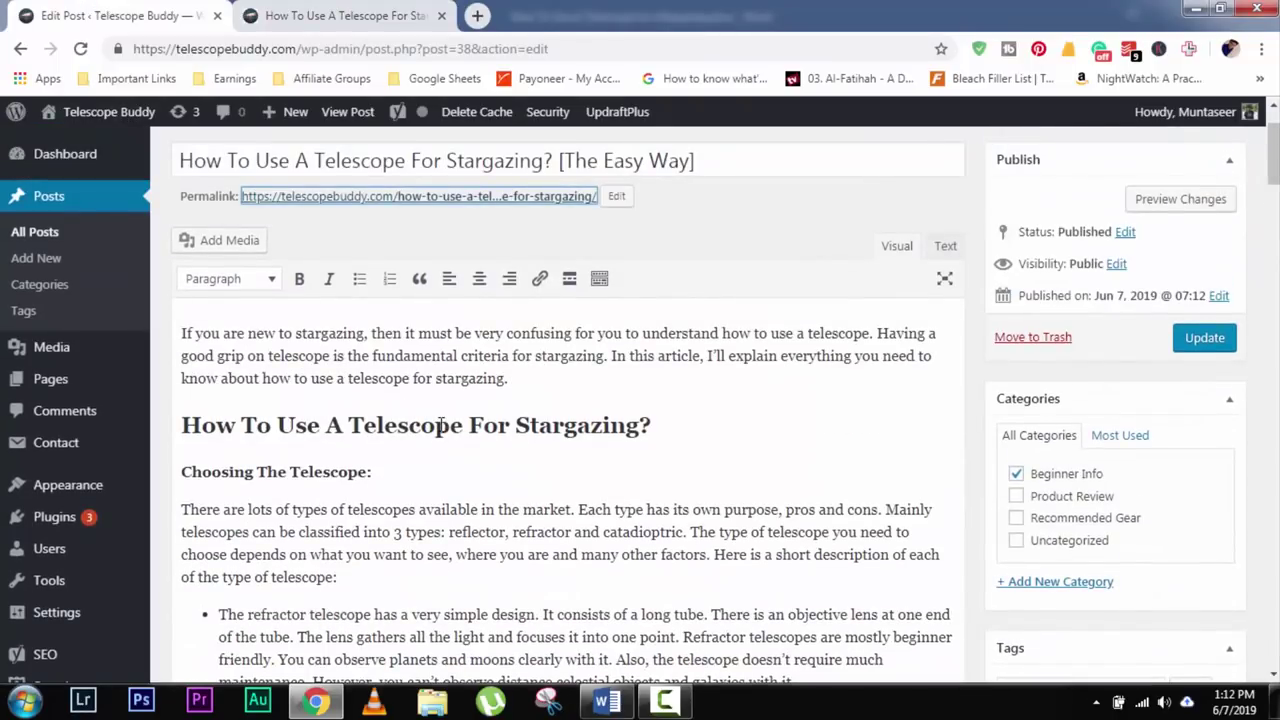
left_click_drag(408, 478, 202, 474)
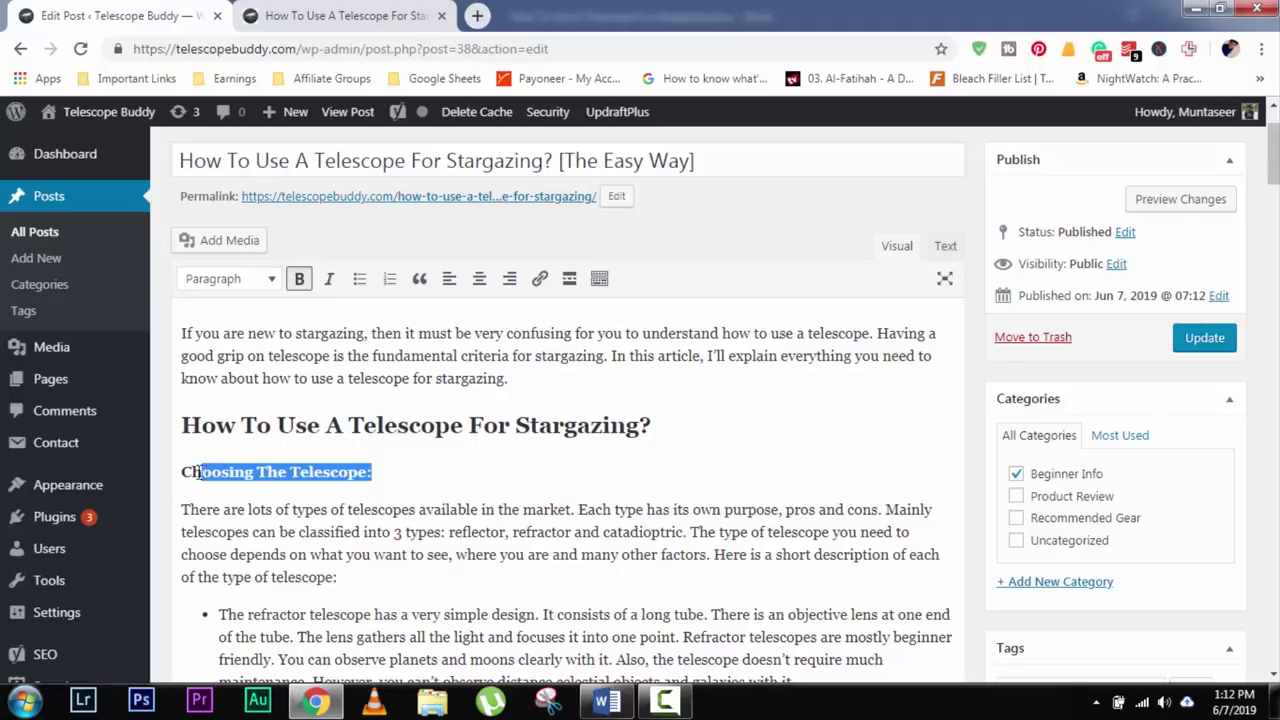
left_click(248, 287)
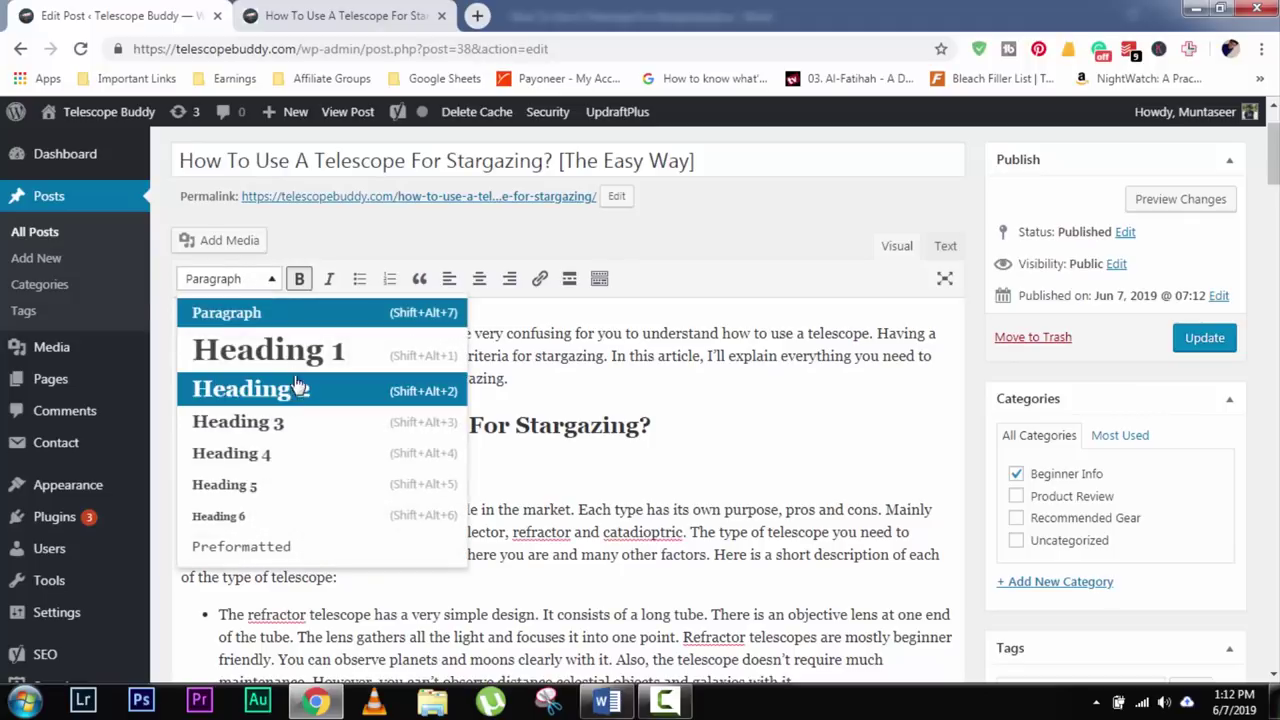
left_click(306, 420)
Format the line "Location:" as Heading 3.
scroll(360, 432, "down", 1)
scroll(360, 432, "down", 5)
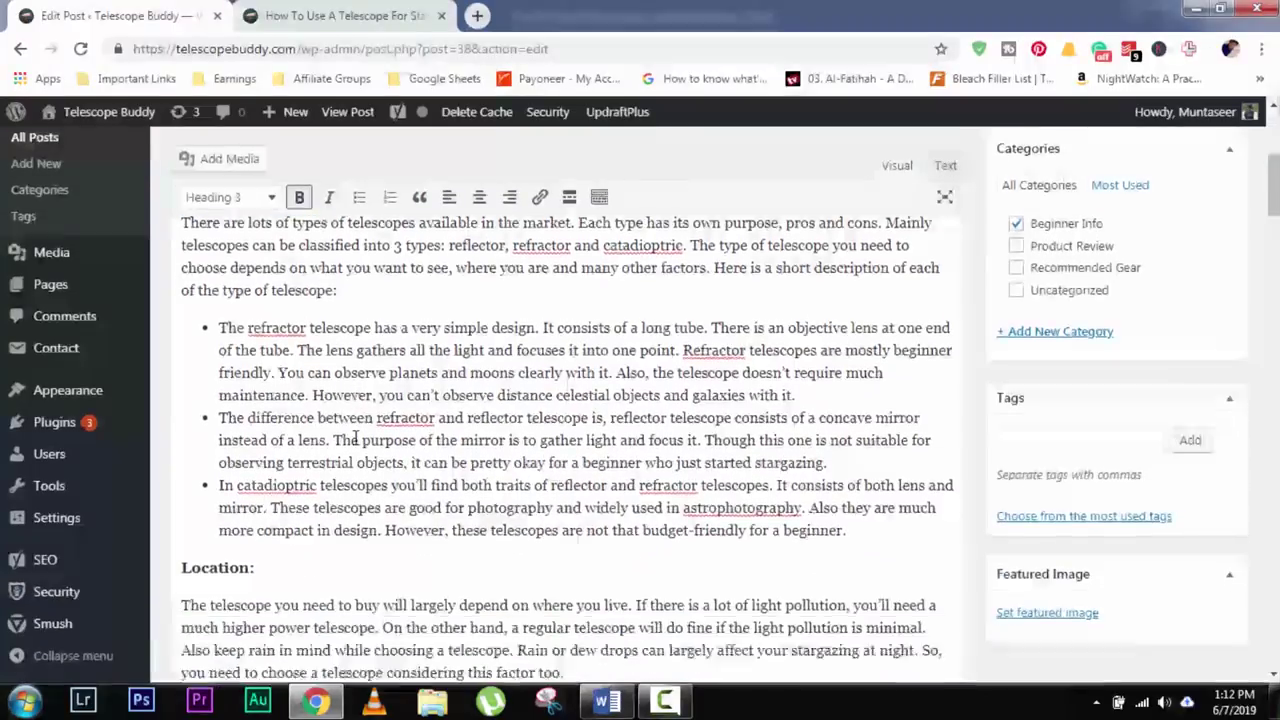
left_click_drag(257, 388, 177, 388)
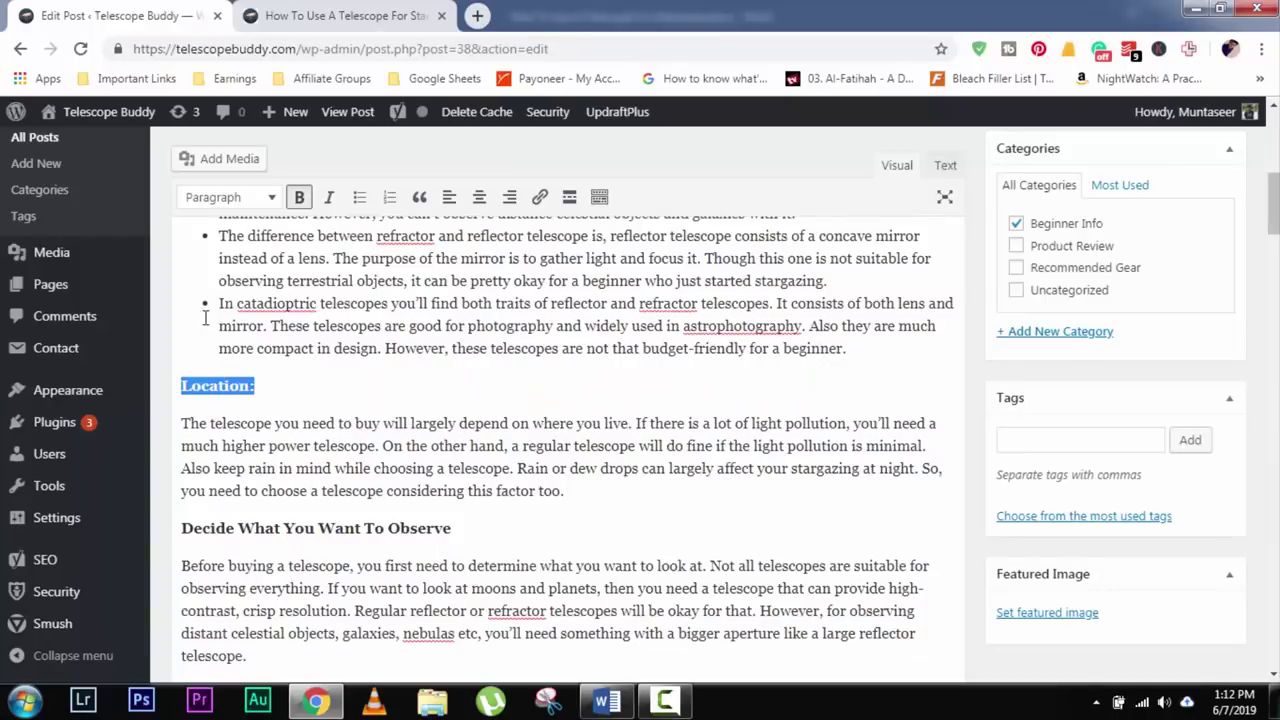
left_click(224, 203)
left_click(275, 318)
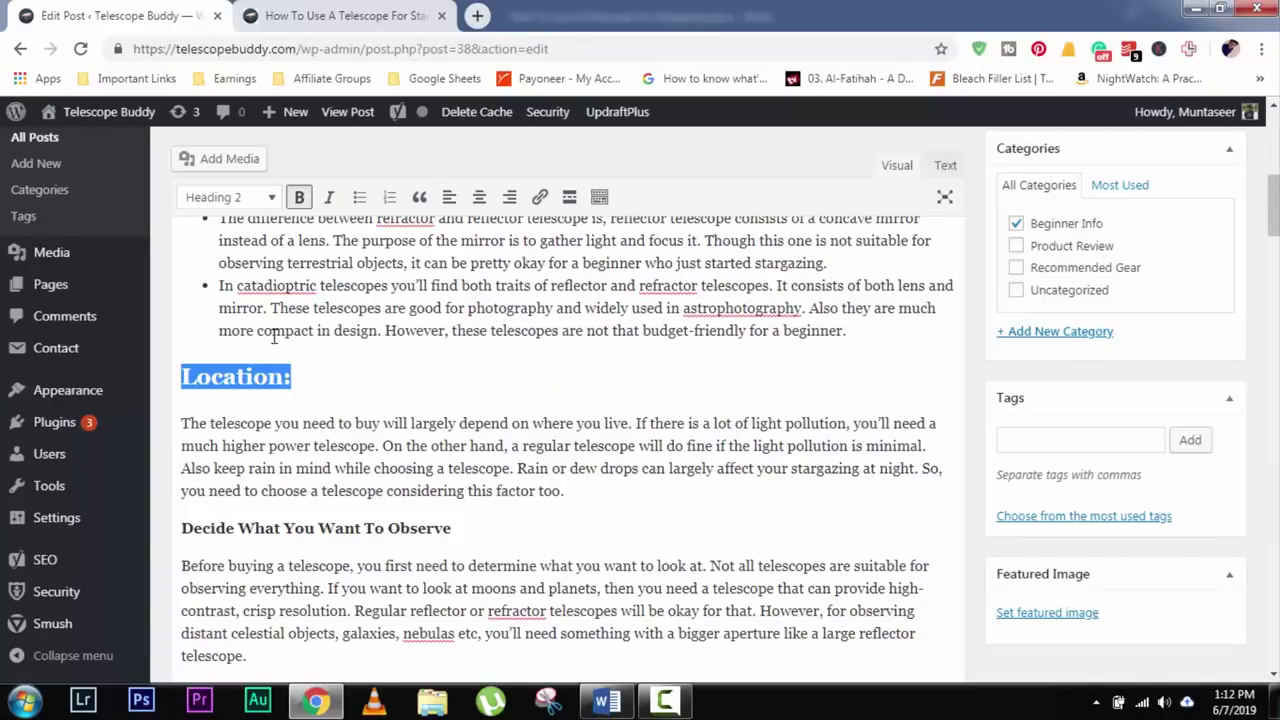
left_click(228, 199)
left_click(257, 337)
Format the line "Decide What You Want To Observe" as Heading 3.
scroll(400, 412, "down", 1)
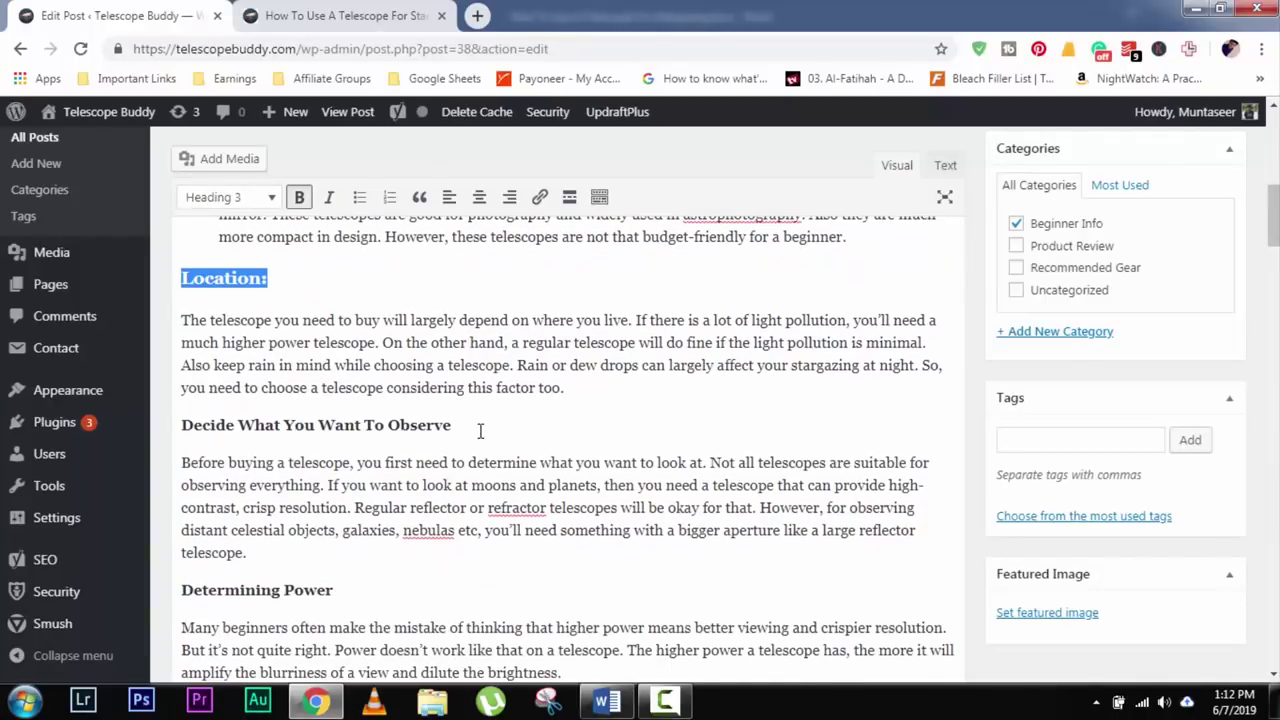
left_click_drag(480, 431, 195, 425)
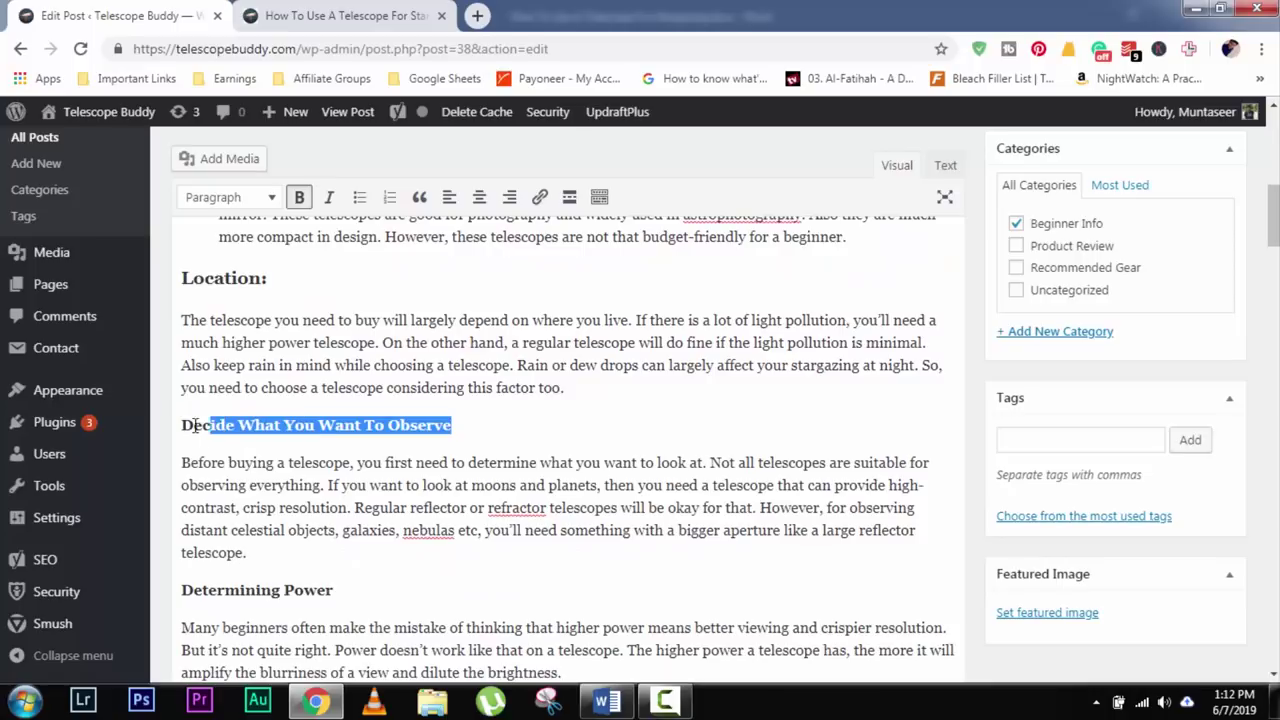
left_click(228, 197)
left_click(371, 337)
Format the line "Determining Power" as Heading 3.
scroll(400, 430, "down", 2)
left_click_drag(354, 402, 203, 413)
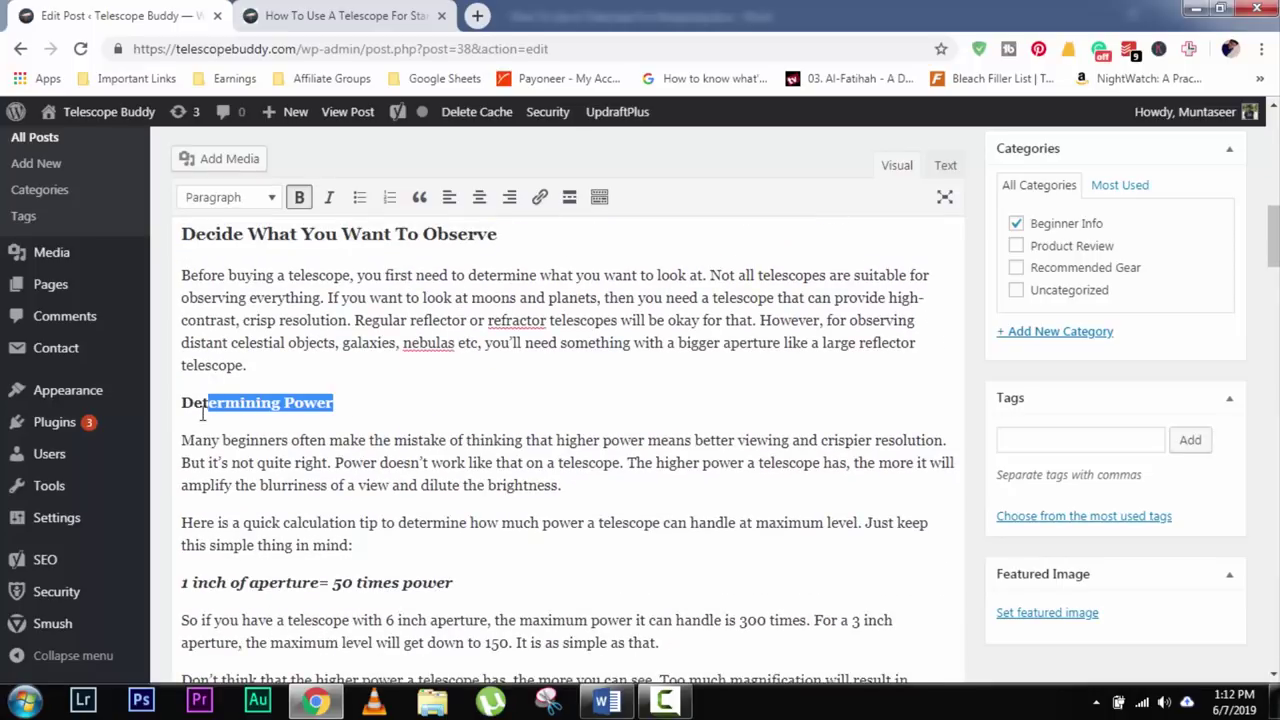
left_click(218, 197)
left_click(350, 337)
Format the line "Choosing The Location" as Heading 3.
scroll(420, 400, "down", 2)
left_click_drag(455, 396, 417, 395)
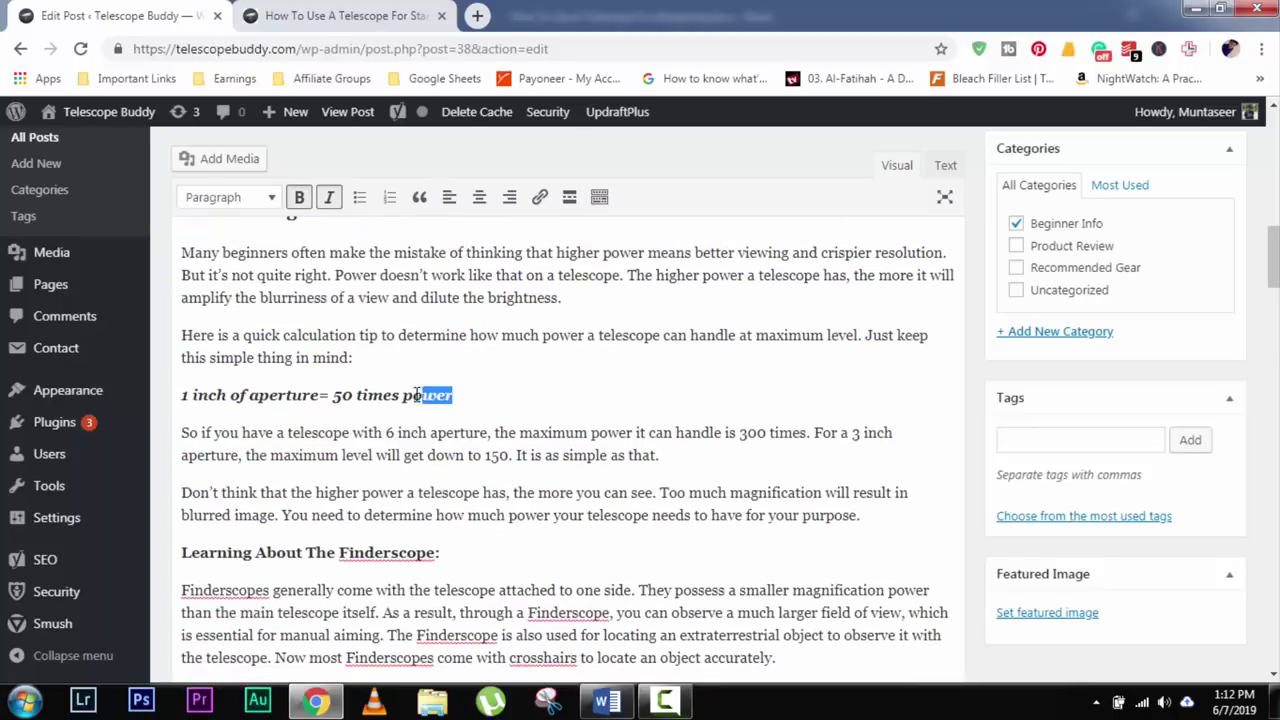
scroll(380, 470, "down", 12)
left_click_drag(358, 346, 181, 346)
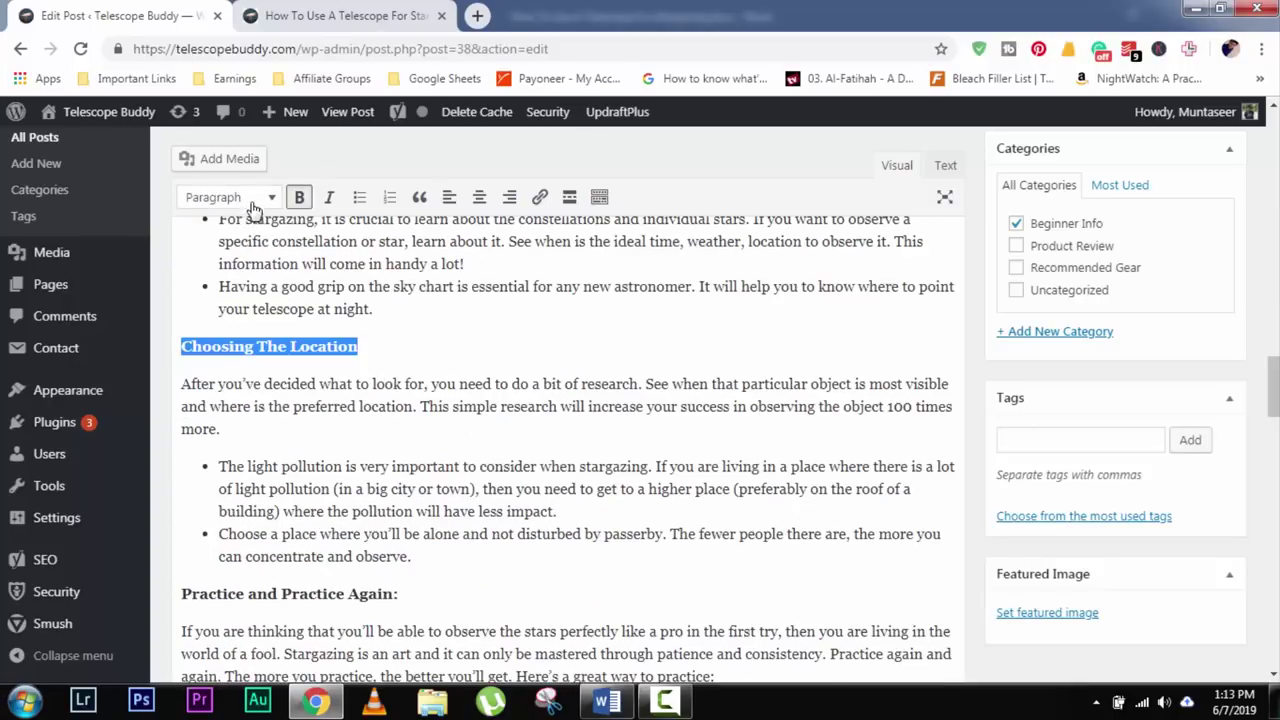
left_click(322, 342)
Format the line "Practice and Practice Again:" as Heading 3.
scroll(420, 400, "down", 2)
left_click(421, 398)
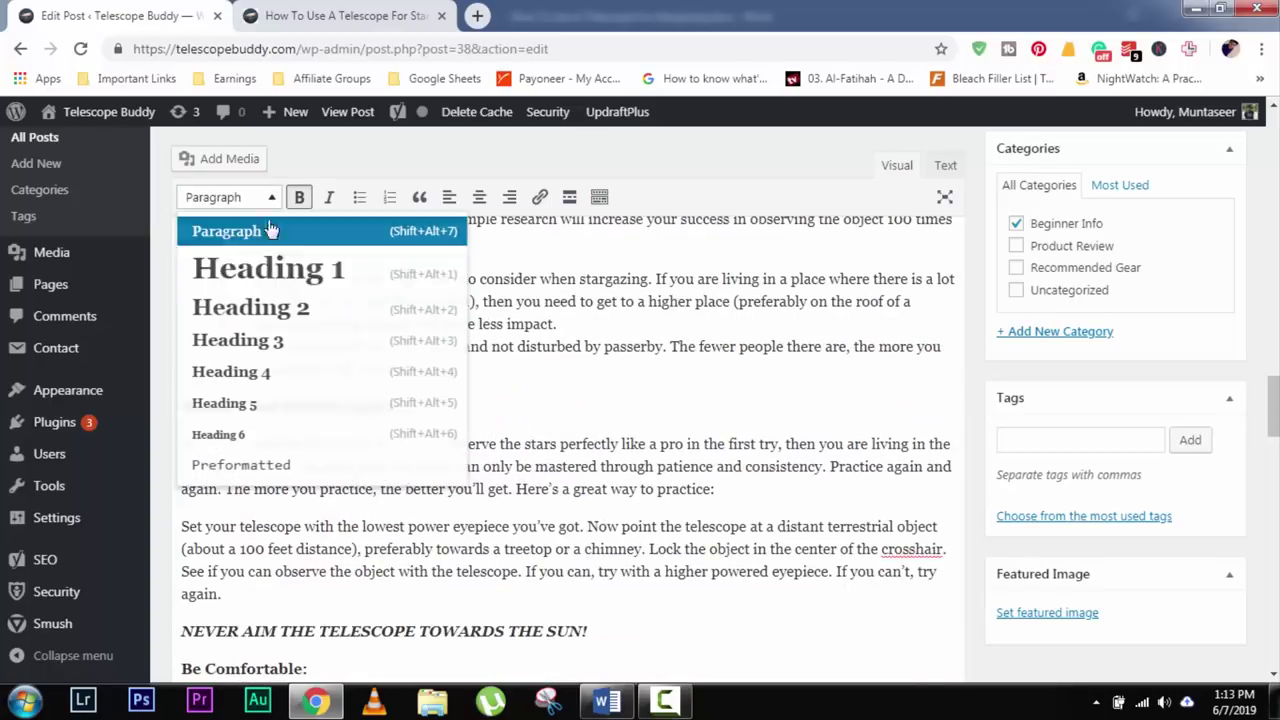
left_click(316, 342)
Format the line "Be Comfortable:" as Heading 3.
scroll(316, 360, "down", 4)
scroll(316, 370, "up", 1)
left_click(316, 386)
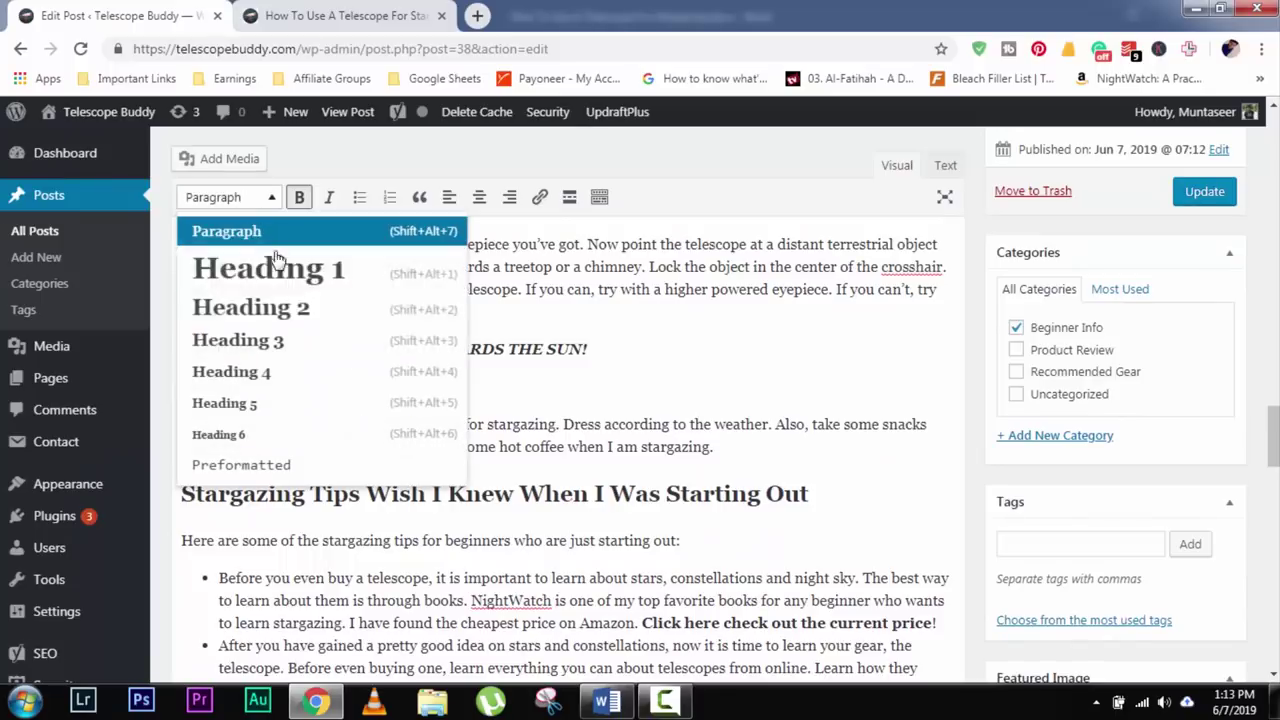
left_click(316, 342)
Check the remaining sections down to "Final Words" and update the published post with the new subheadings.
scroll(309, 551, "down", 3)
scroll(282, 390, "up", 3)
scroll(282, 390, "down", 15)
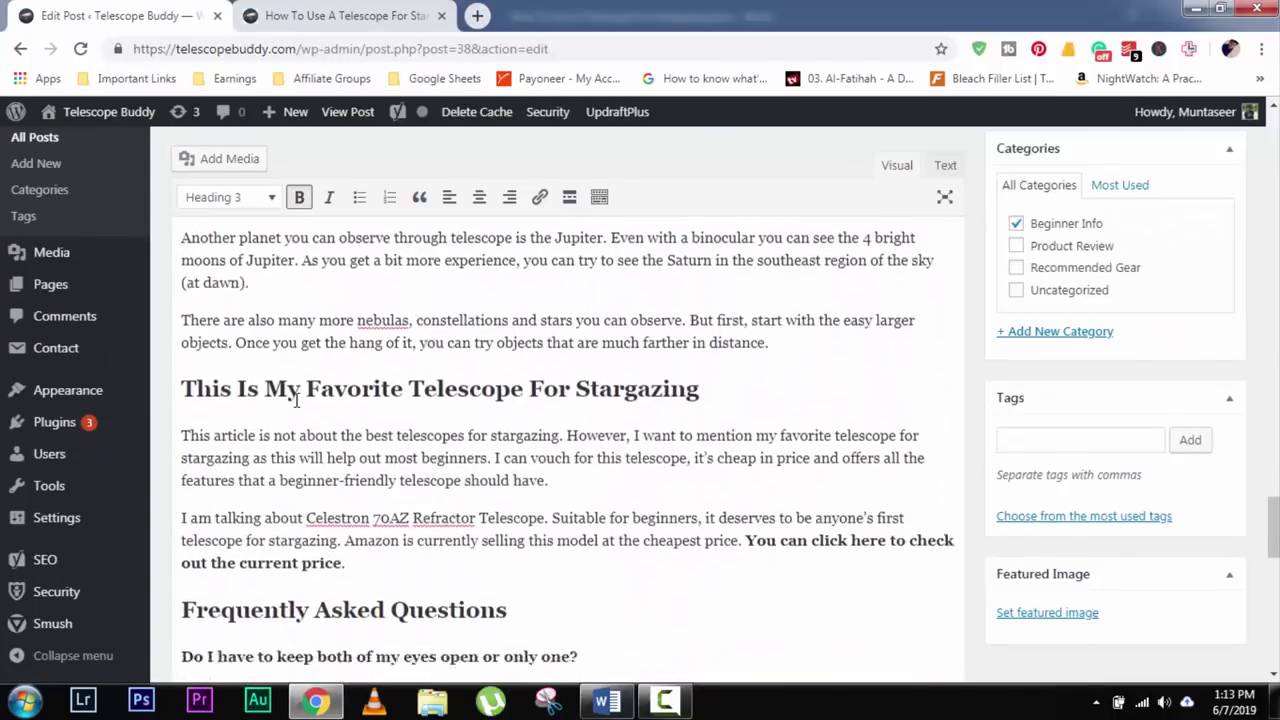
scroll(296, 398, "up", 3)
scroll(296, 395, "down", 6)
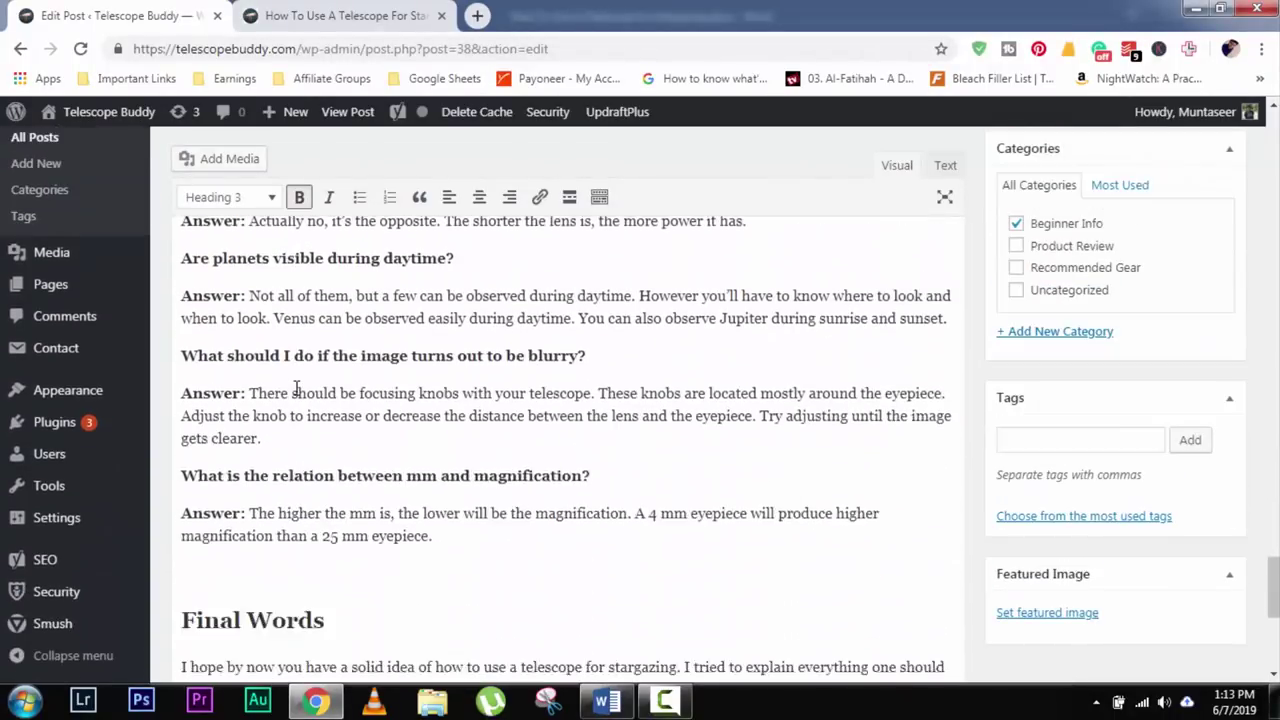
scroll(296, 392, "down", 1)
scroll(366, 410, "up", 20)
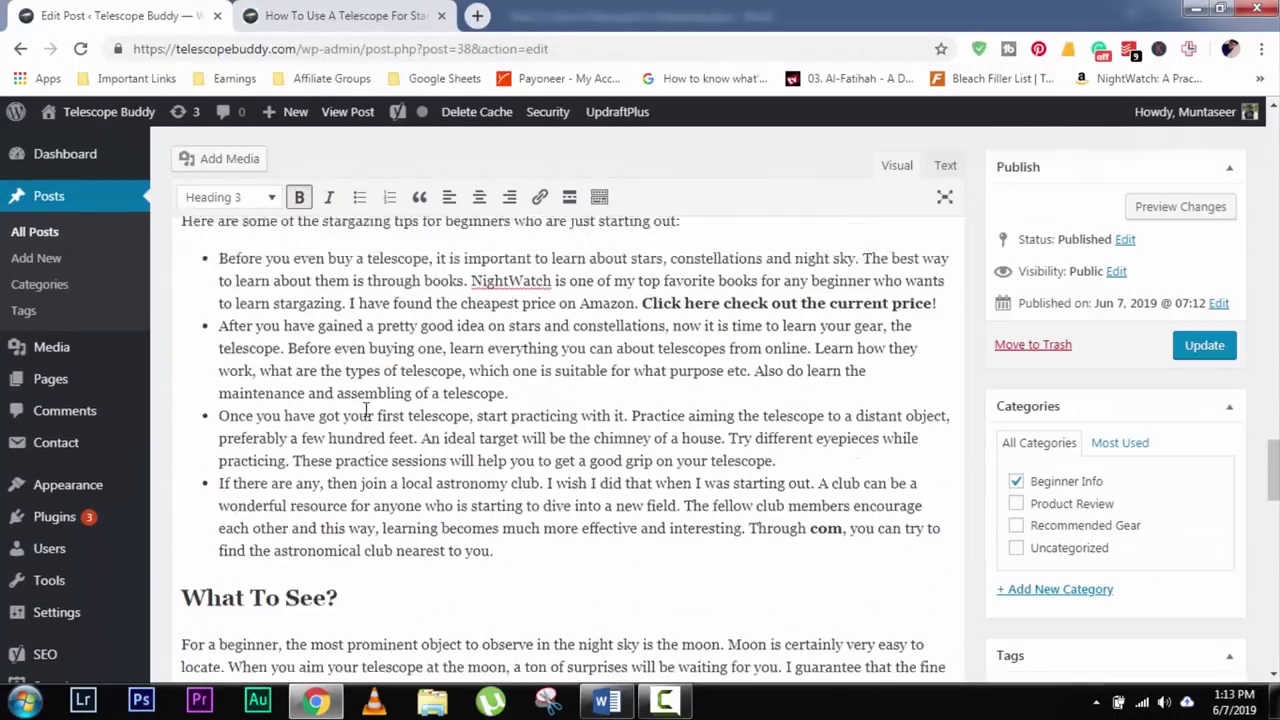
scroll(366, 410, "up", 20)
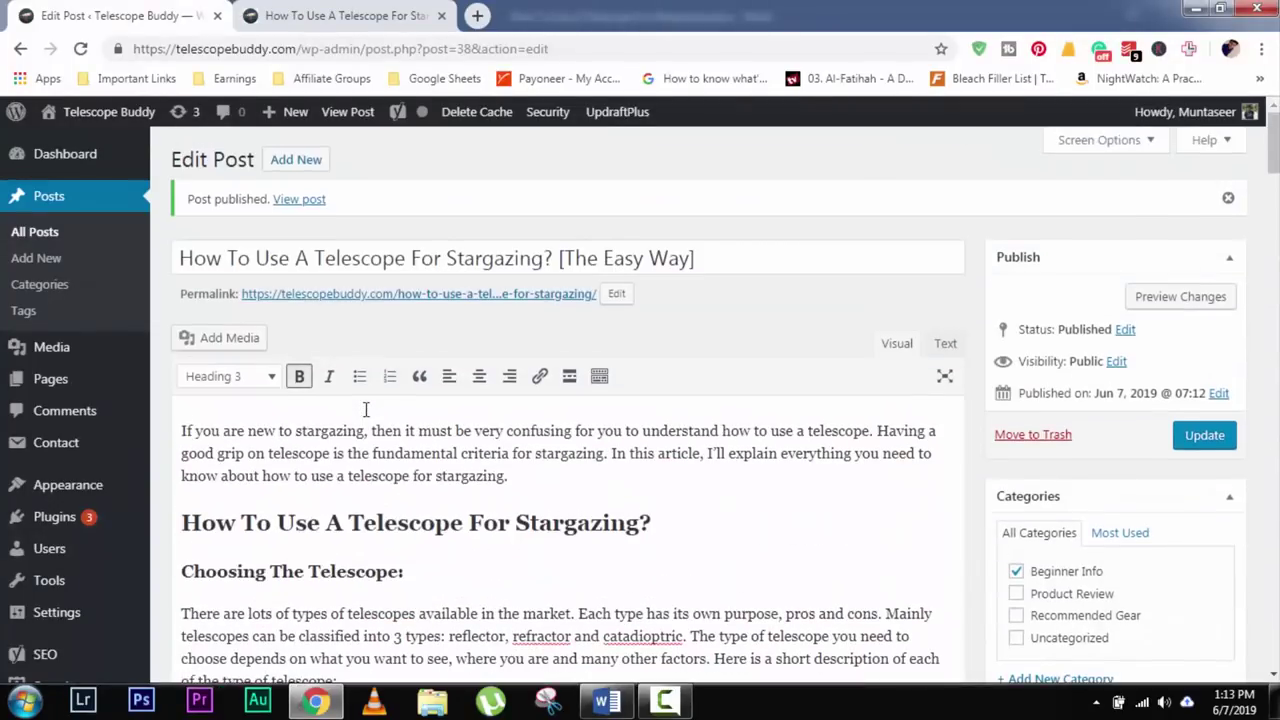
scroll(694, 320, "down", 2)
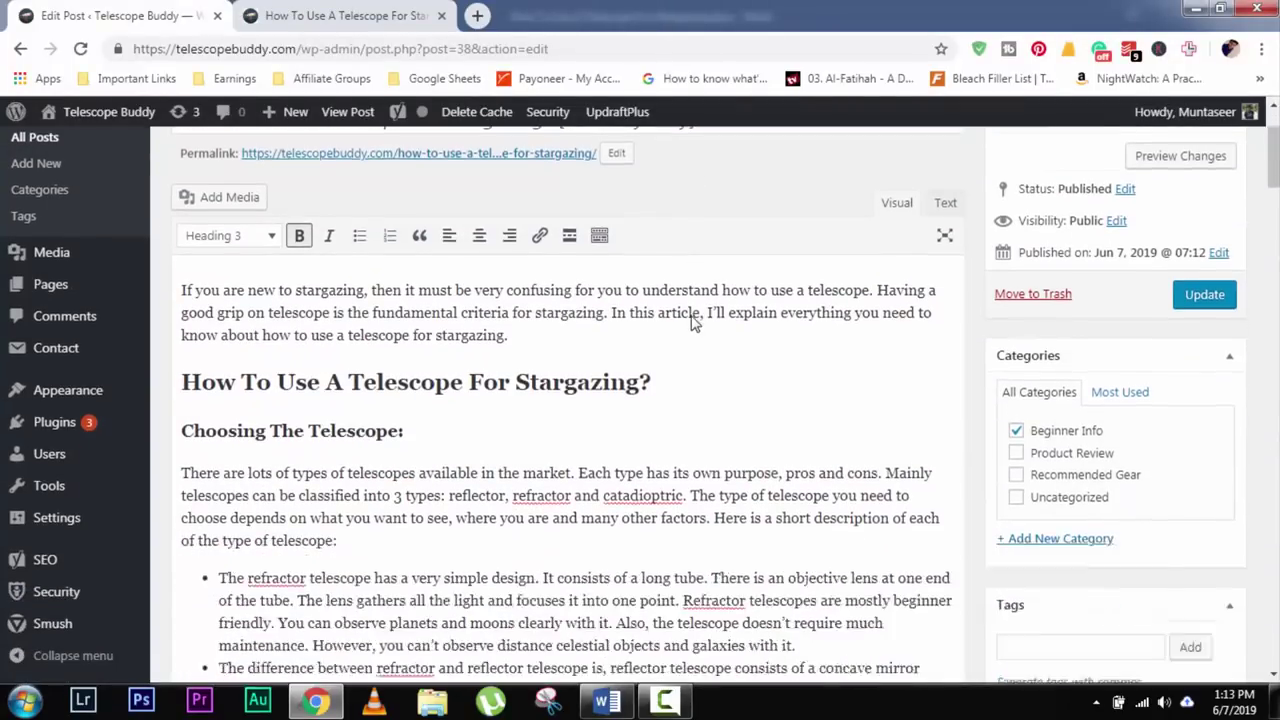
left_click(1209, 263)
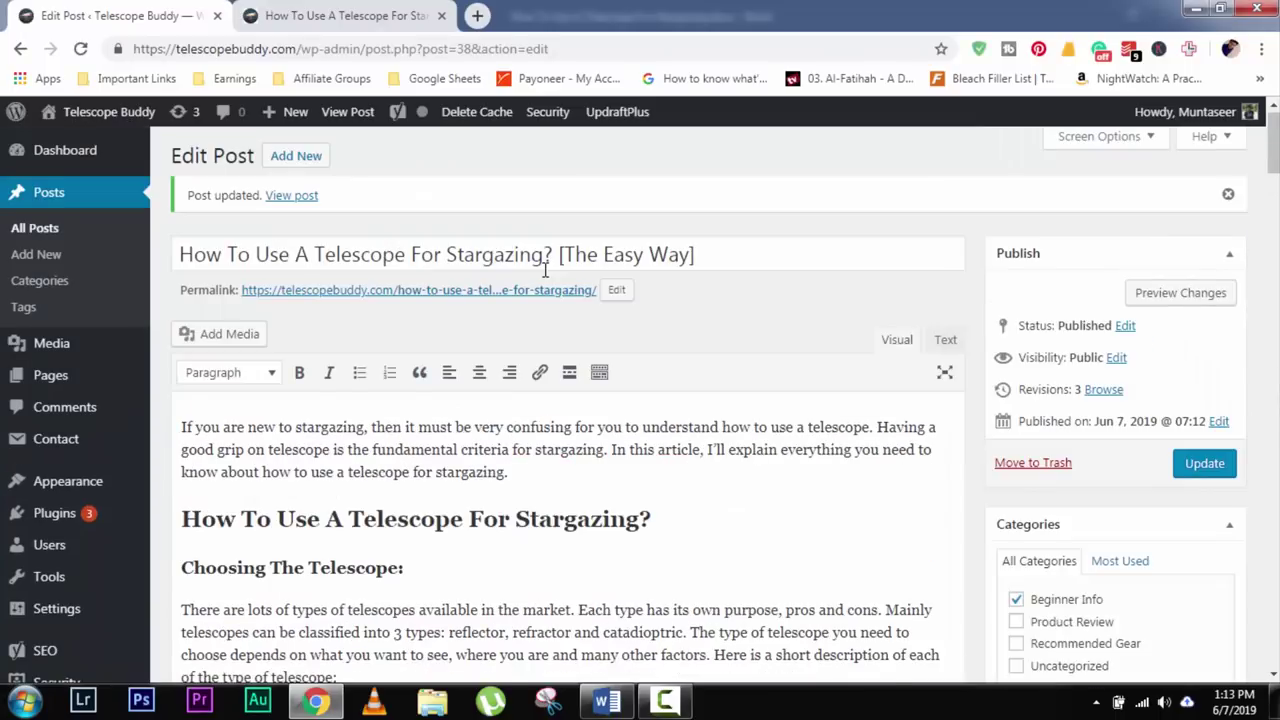
Look through the updated article in the editor down to its closing section and the Yoast SEO settings.
scroll(545, 270, "down", 15)
scroll(611, 410, "down", 12)
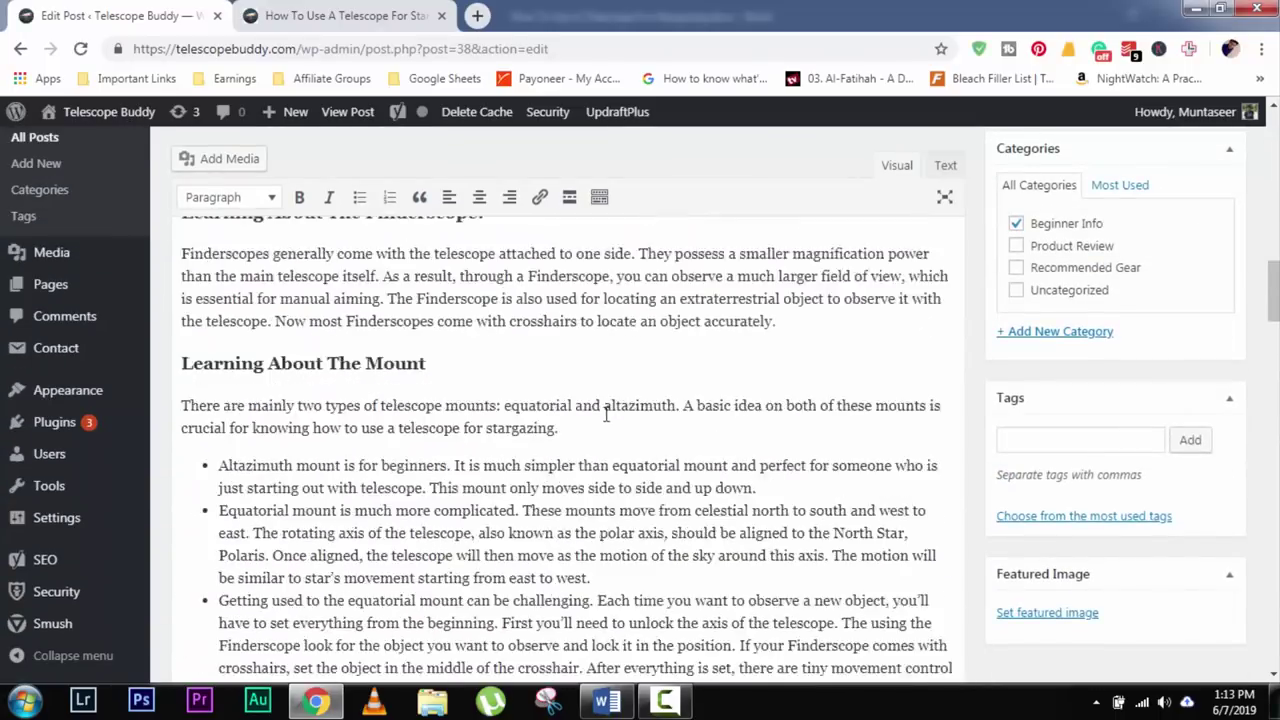
scroll(585, 443, "down", 15)
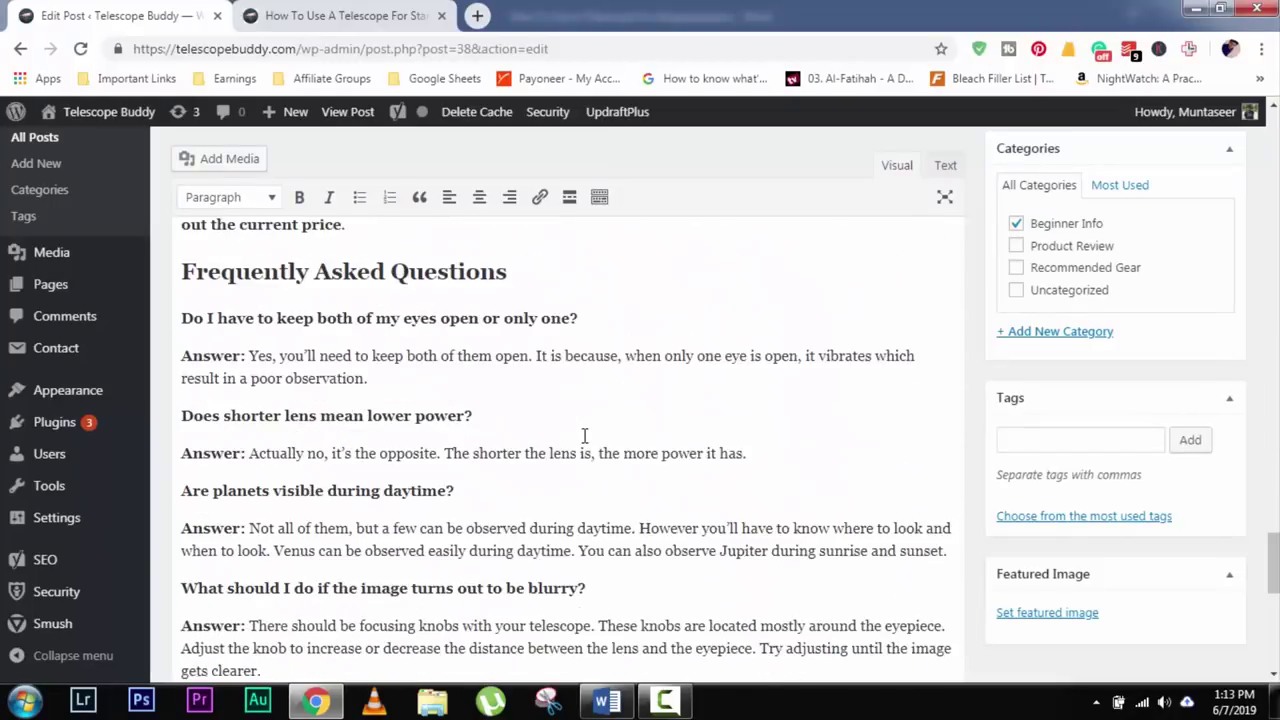
scroll(494, 344, "up", 2)
scroll(486, 366, "down", 2)
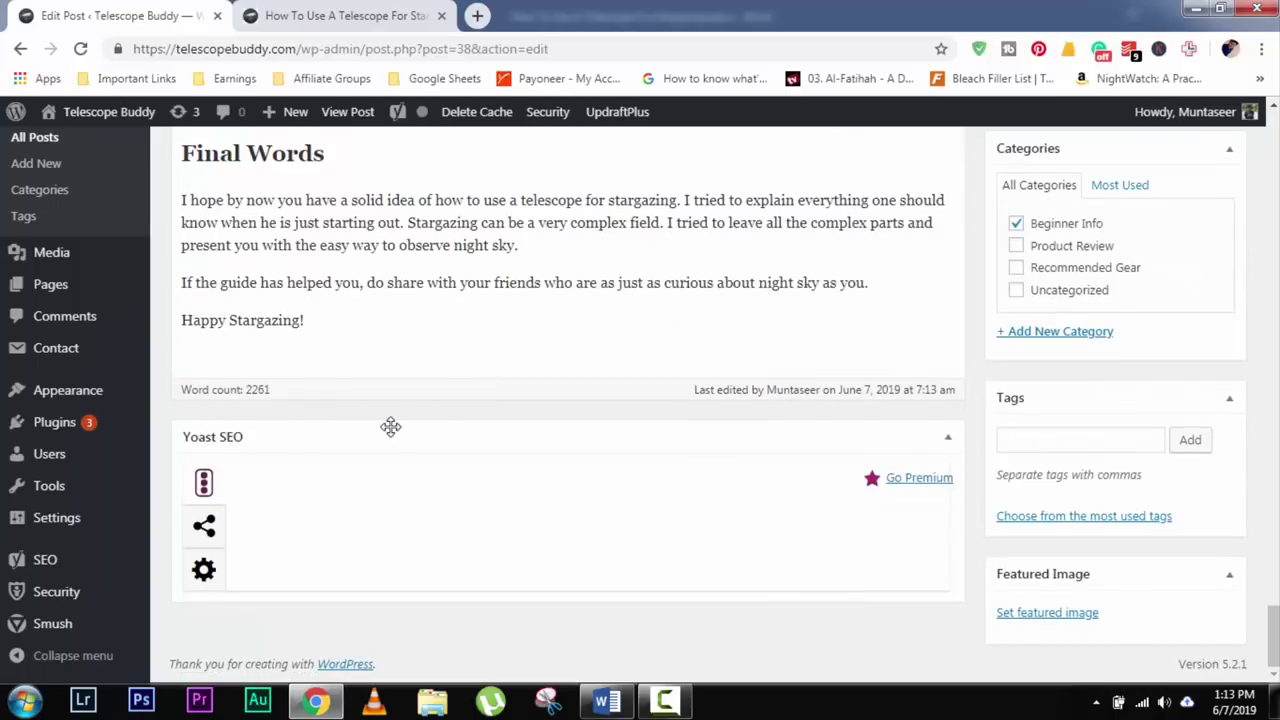
Add an empty paragraph after "Happy Stargazing!" at the end of the article.
scroll(390, 427, "up", 2)
scroll(391, 428, "down", 2)
scroll(366, 434, "up", 2)
scroll(366, 450, "down", 2)
scroll(362, 452, "up", 2)
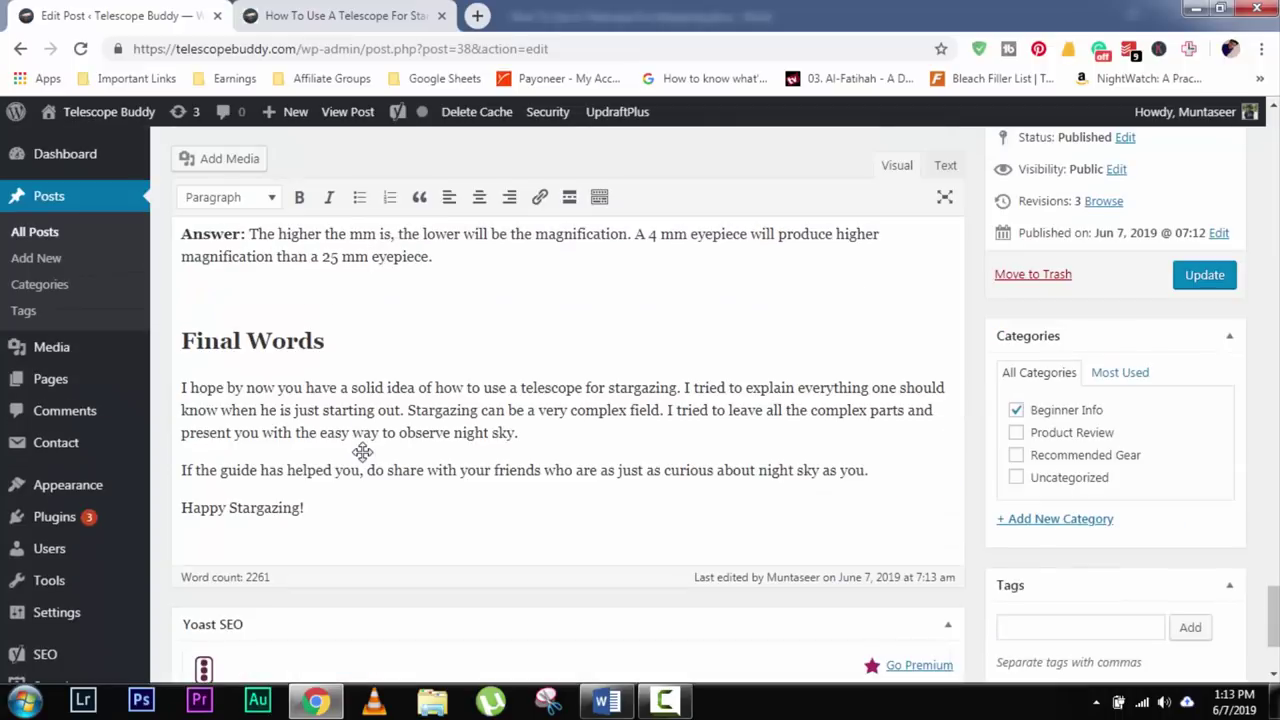
key("Return")
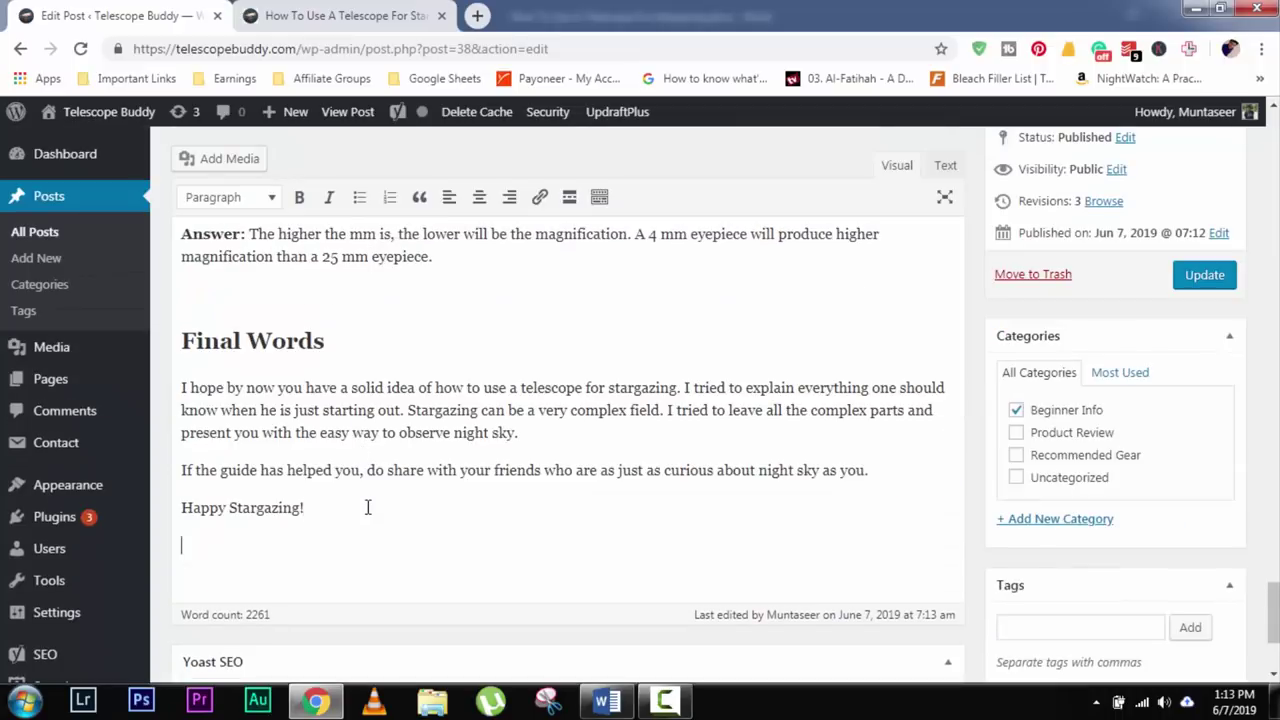
Review the subheadings and body text from the end of the article back up to "Determining Power".
scroll(433, 490, "up", 15)
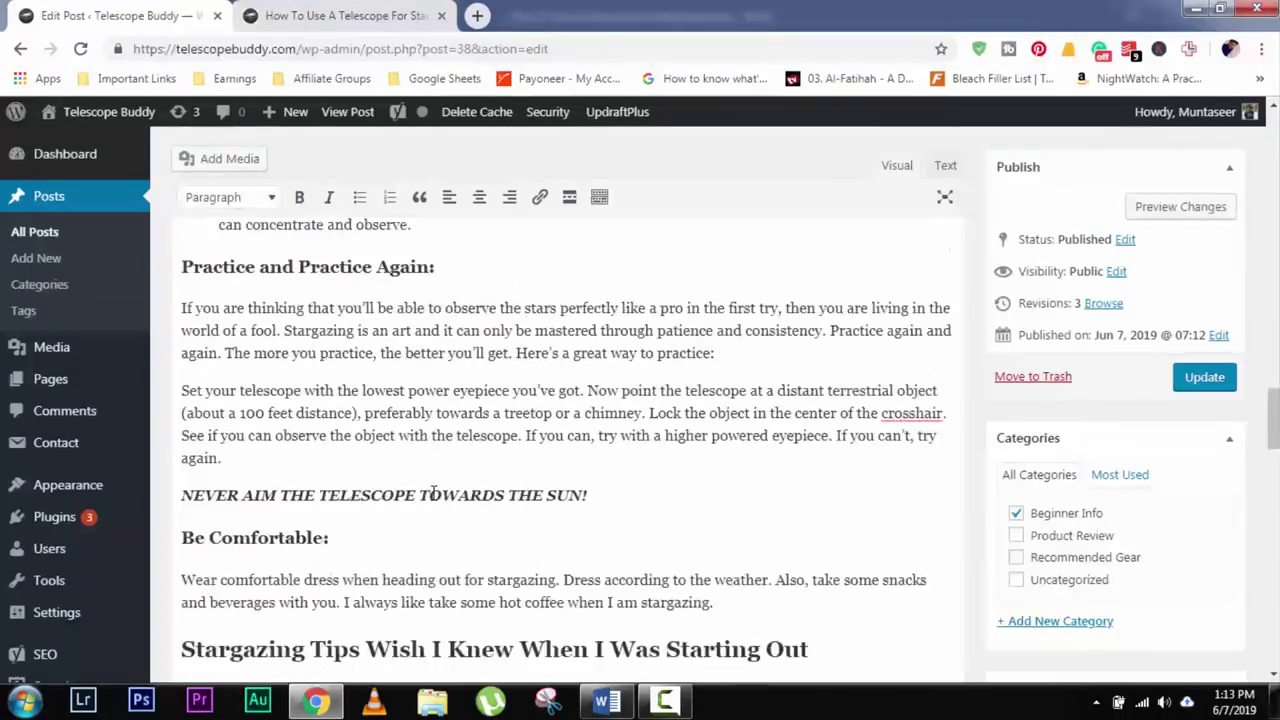
scroll(433, 490, "down", 5)
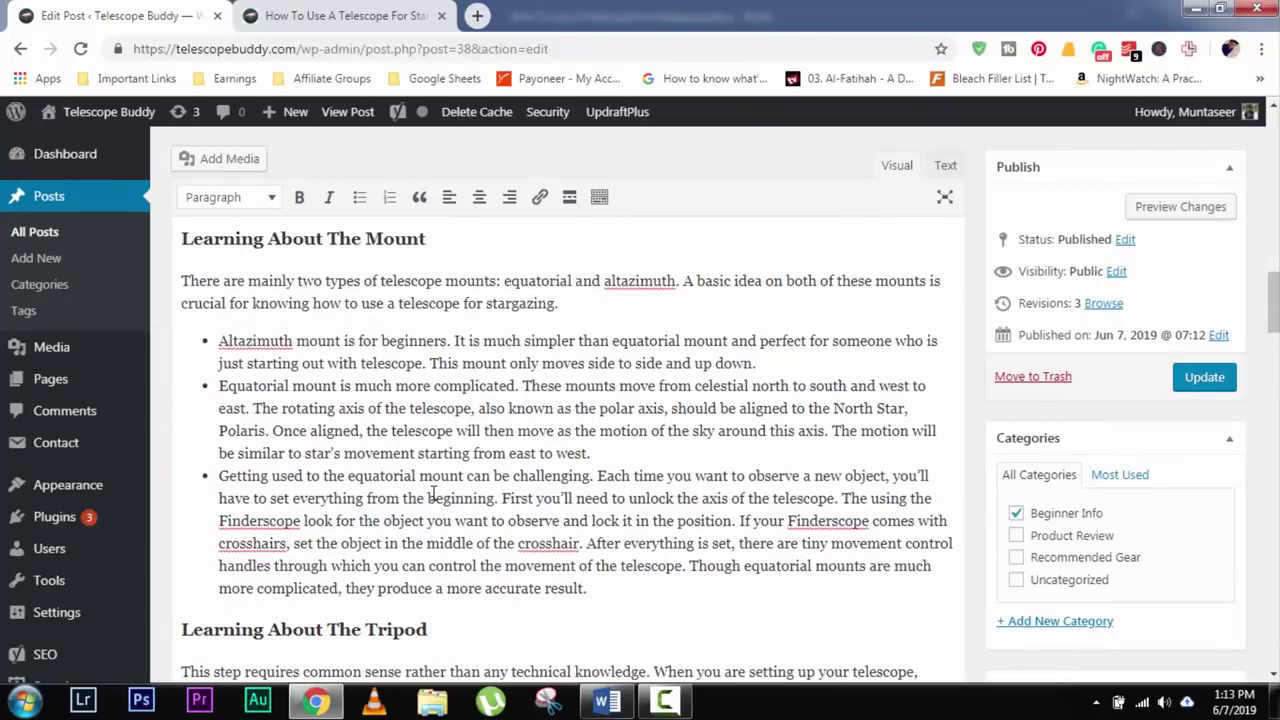
scroll(433, 494, "down", 8)
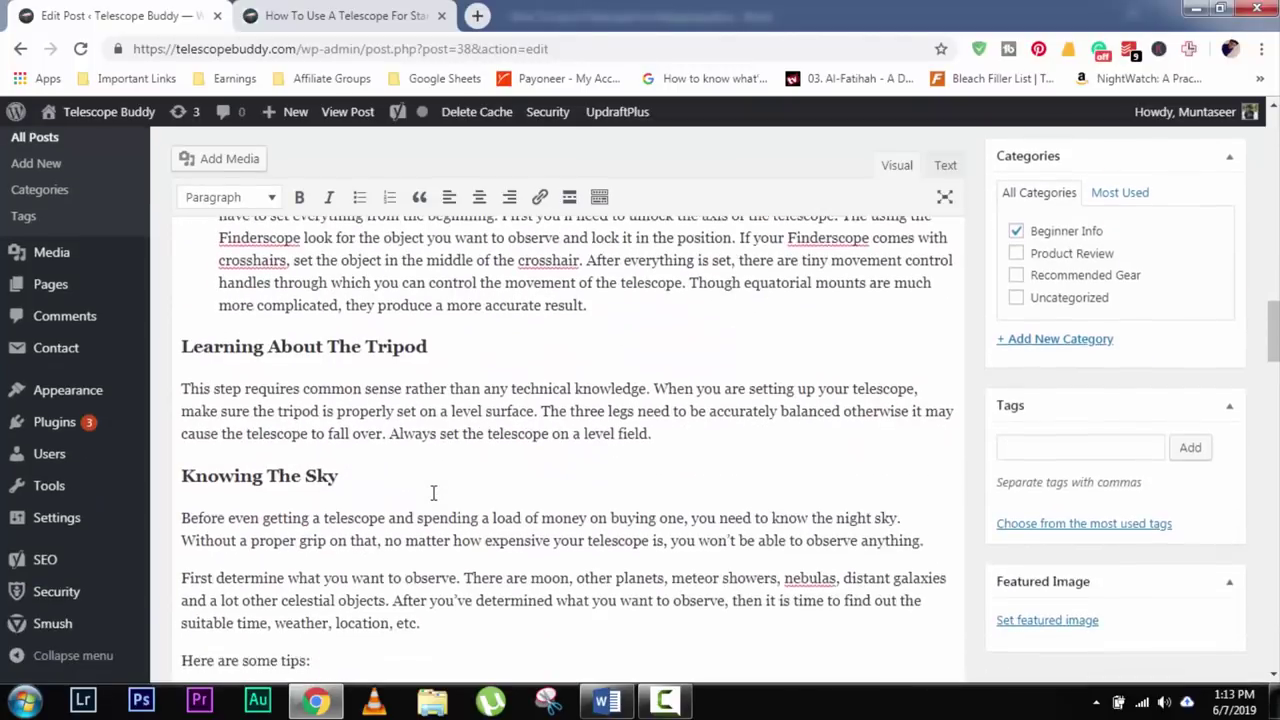
scroll(460, 495, "up", 6)
scroll(470, 494, "up", 12)
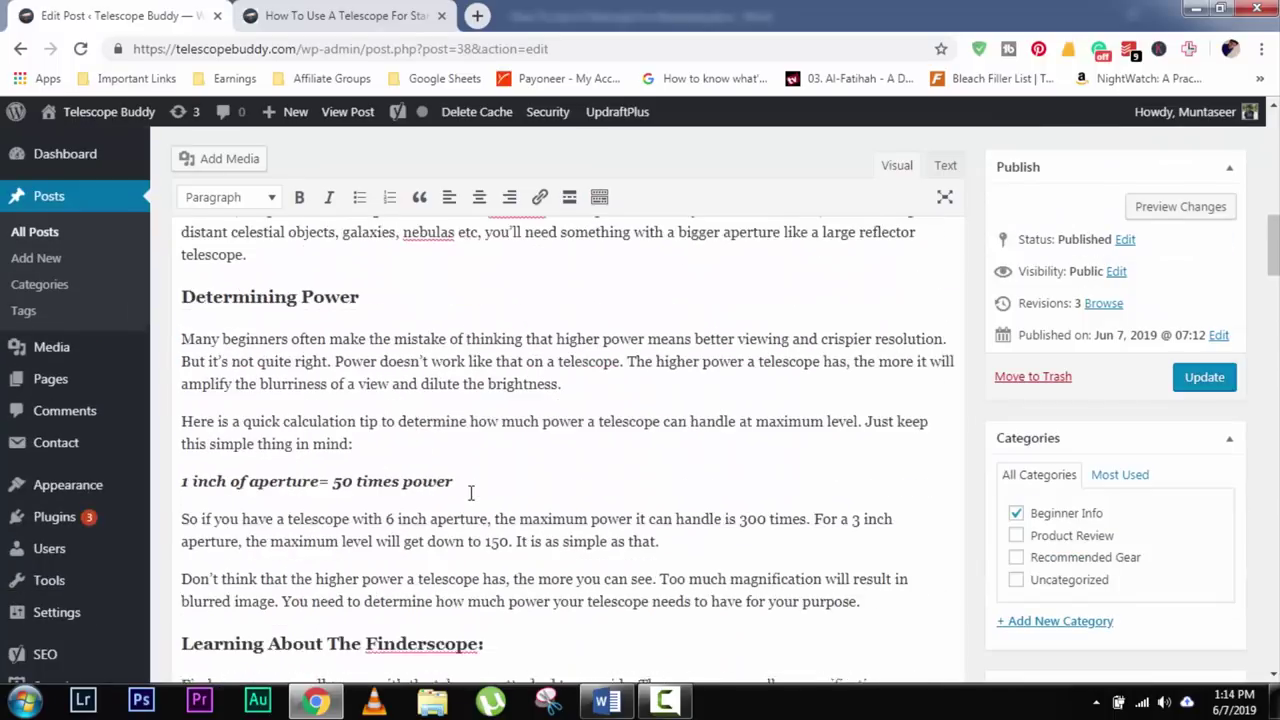
Look through the article in the editor from its introduction down to the stargazing tips and "Frequently Asked Questions" sections.
scroll(470, 494, "up", 3)
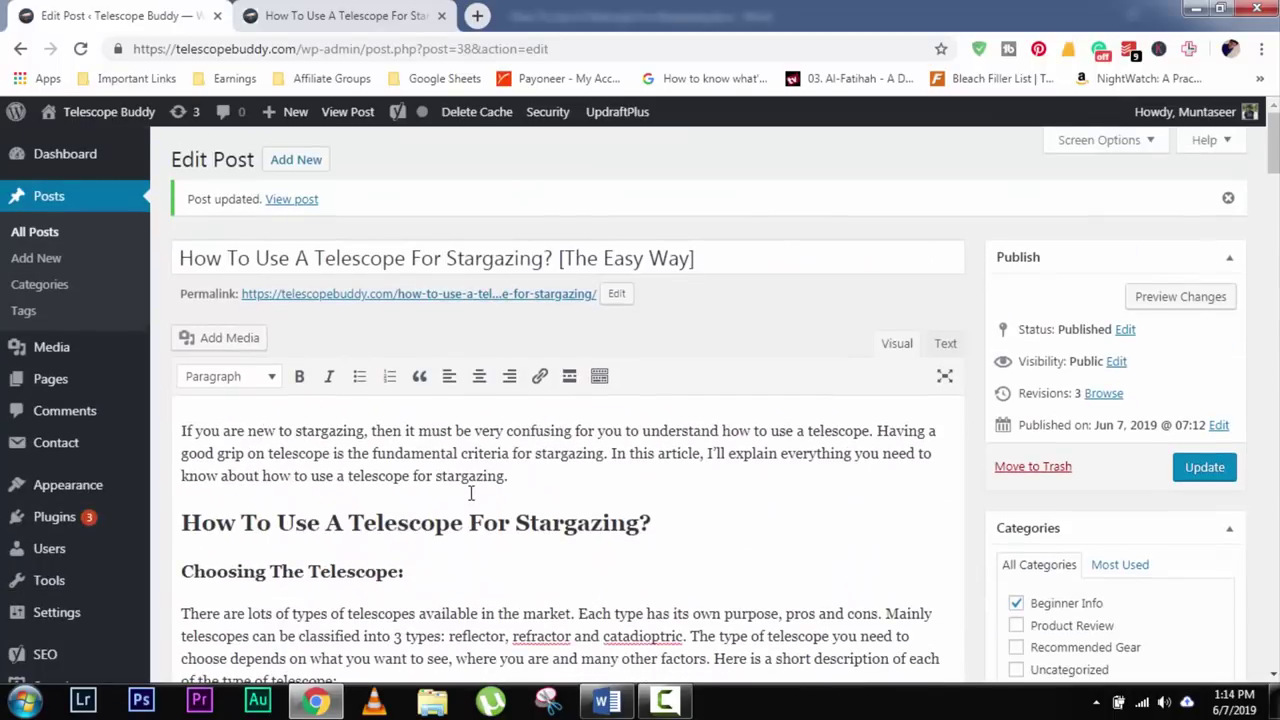
scroll(470, 494, "down", 10)
scroll(470, 494, "down", 12)
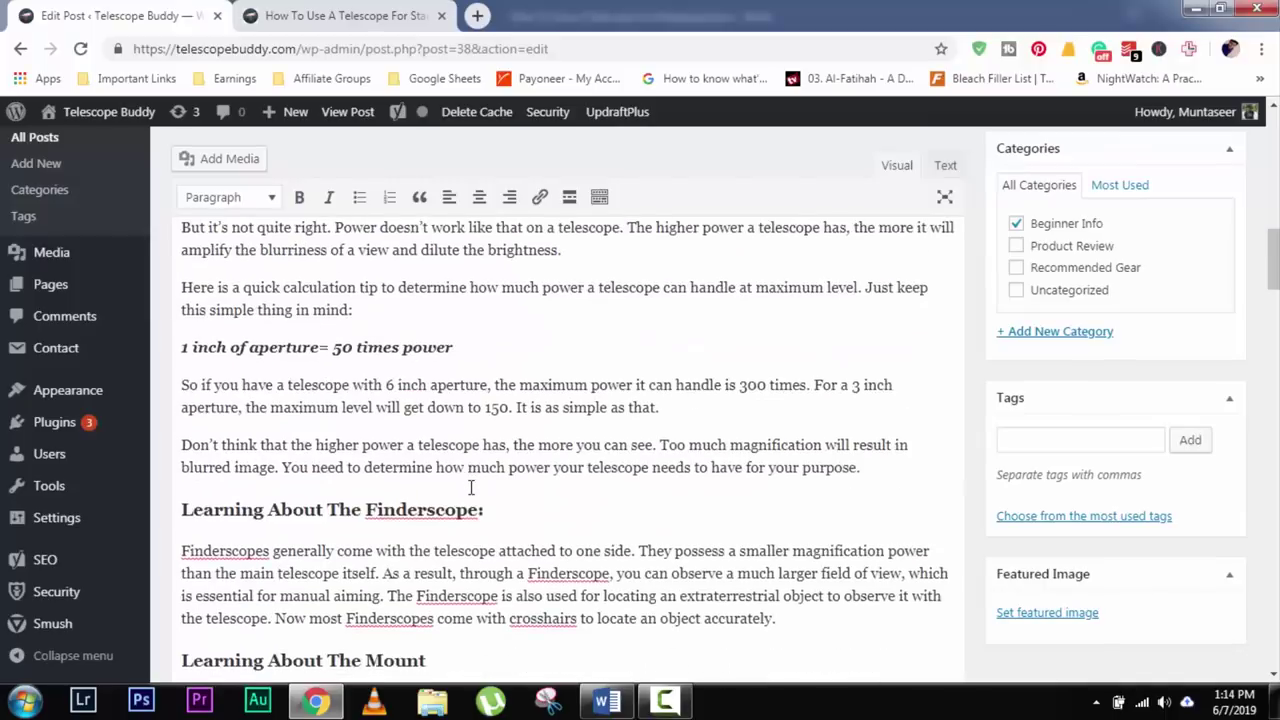
scroll(470, 487, "down", 12)
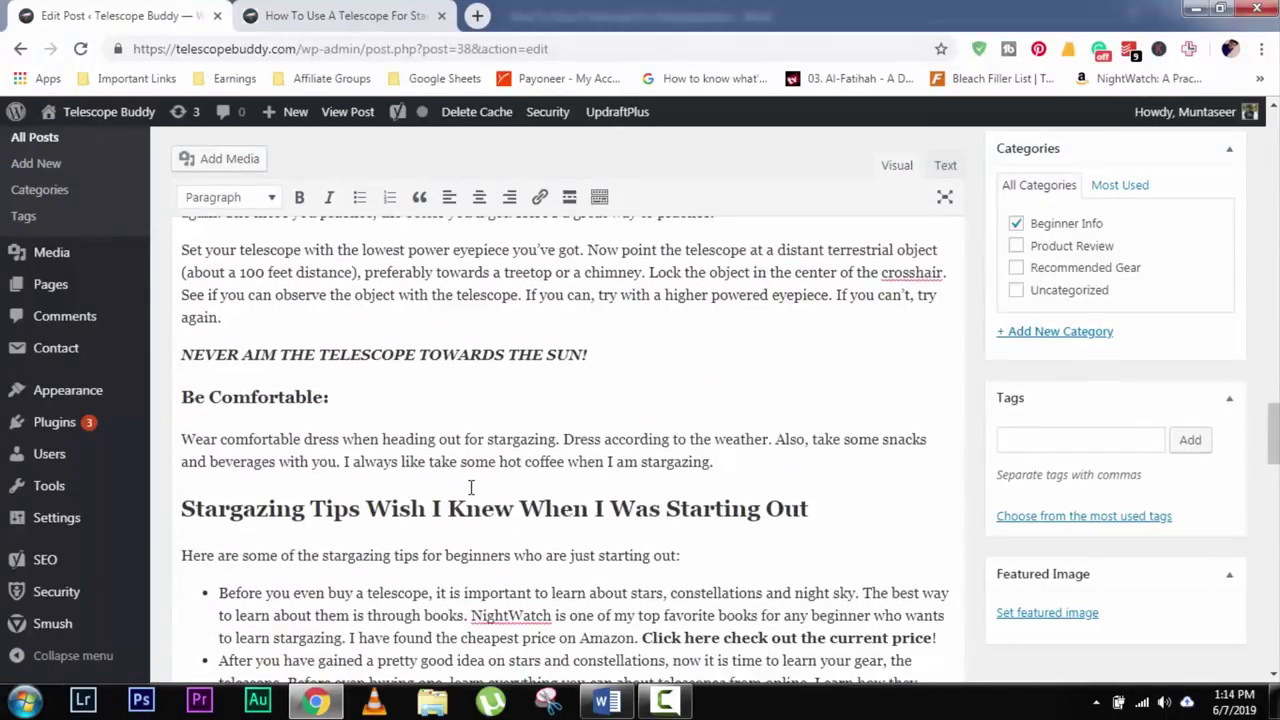
scroll(470, 487, "down", 4)
scroll(395, 407, "up", 3)
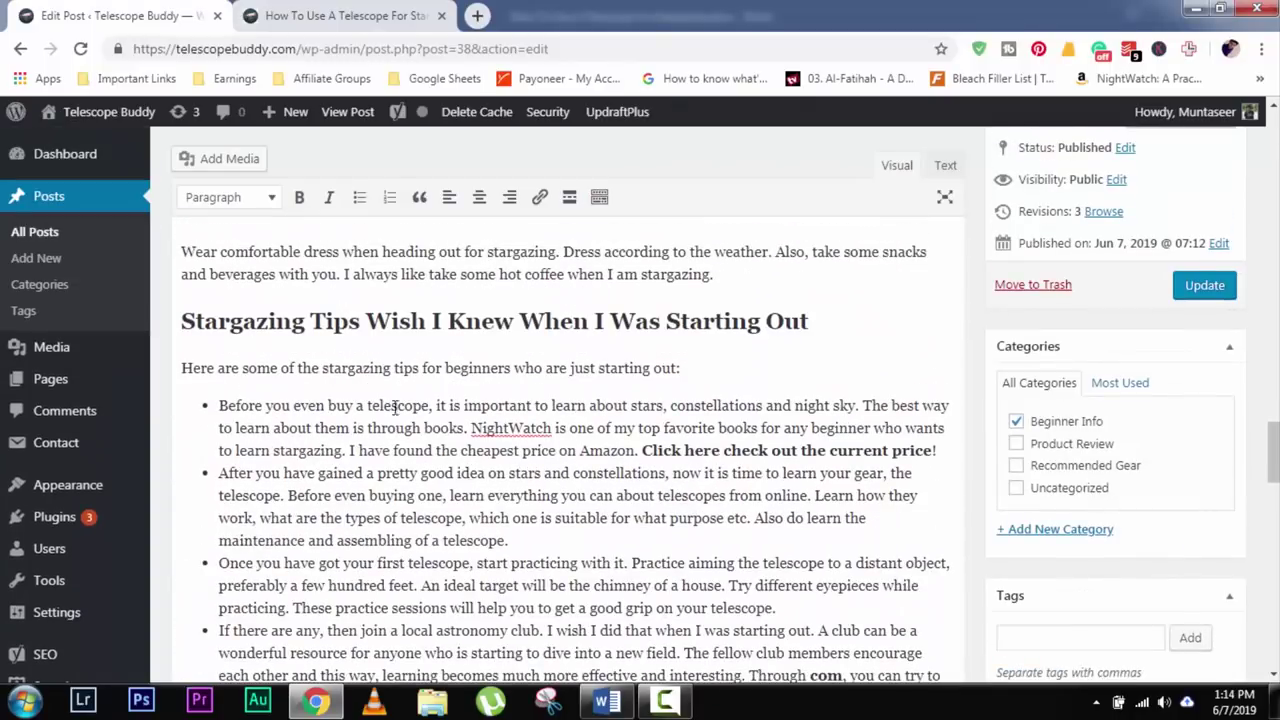
scroll(592, 470, "down", 1)
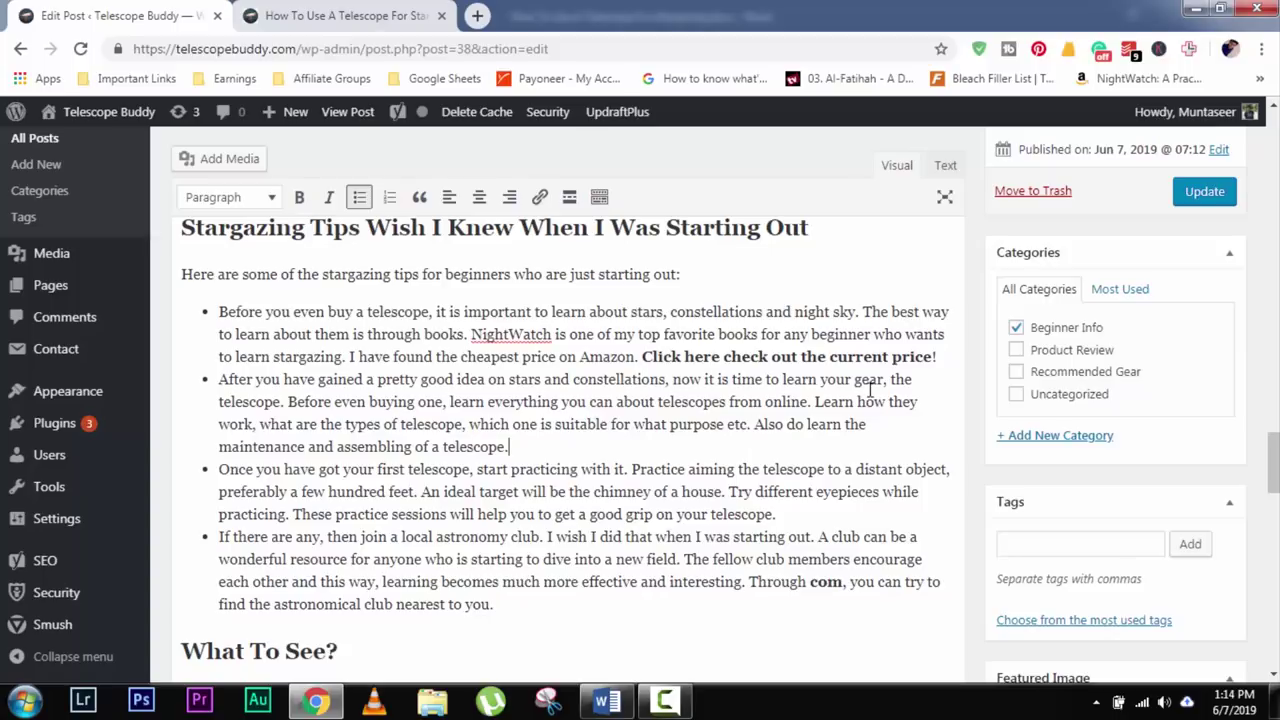
scroll(690, 350, "down", 5)
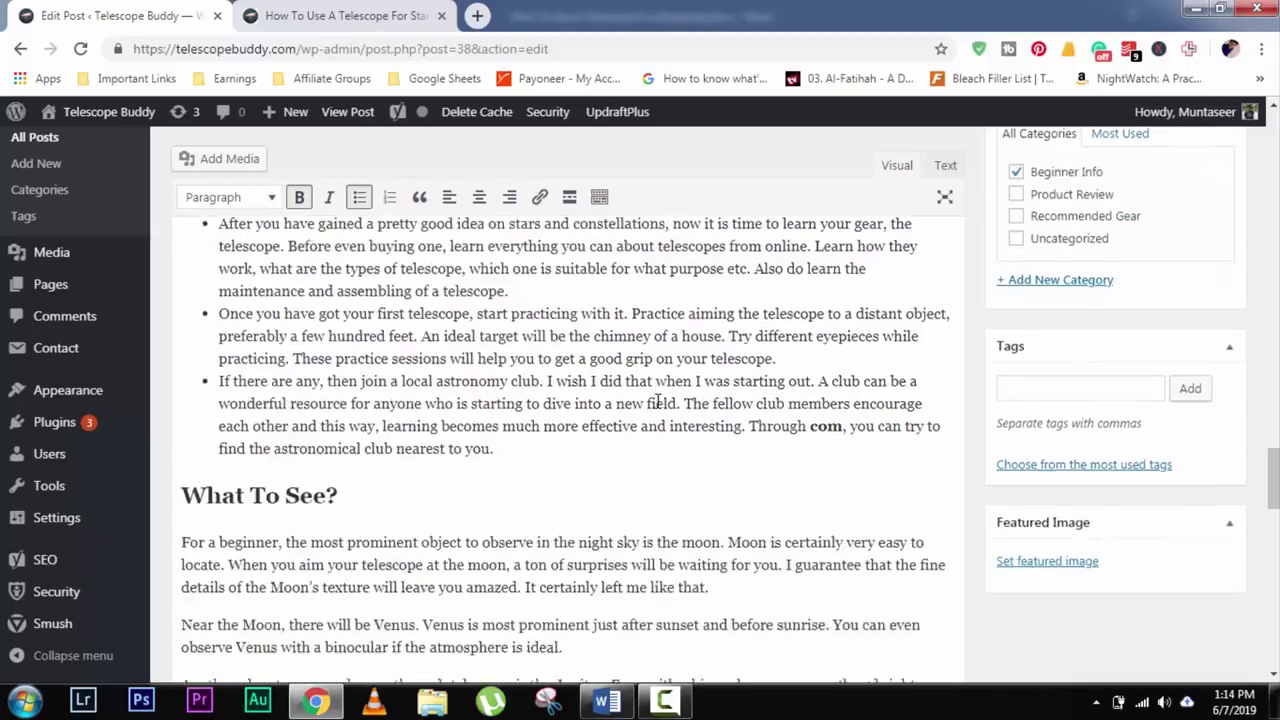
scroll(680, 385, "up", 3)
scroll(680, 383, "down", 1)
scroll(680, 383, "up", 2)
scroll(698, 460, "down", 5)
scroll(630, 411, "down", 4)
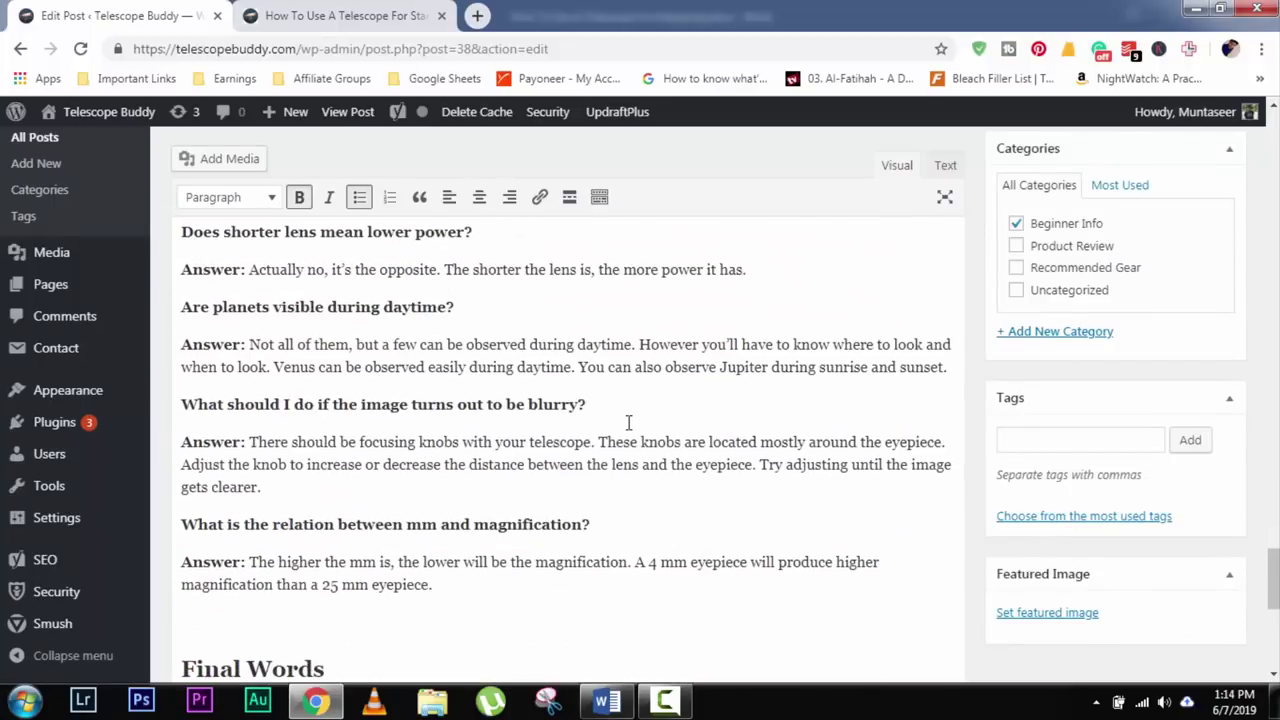
Examine the bulleted stargazing tips, especially the website named in the astronomy club tip.
scroll(628, 422, "up", 12)
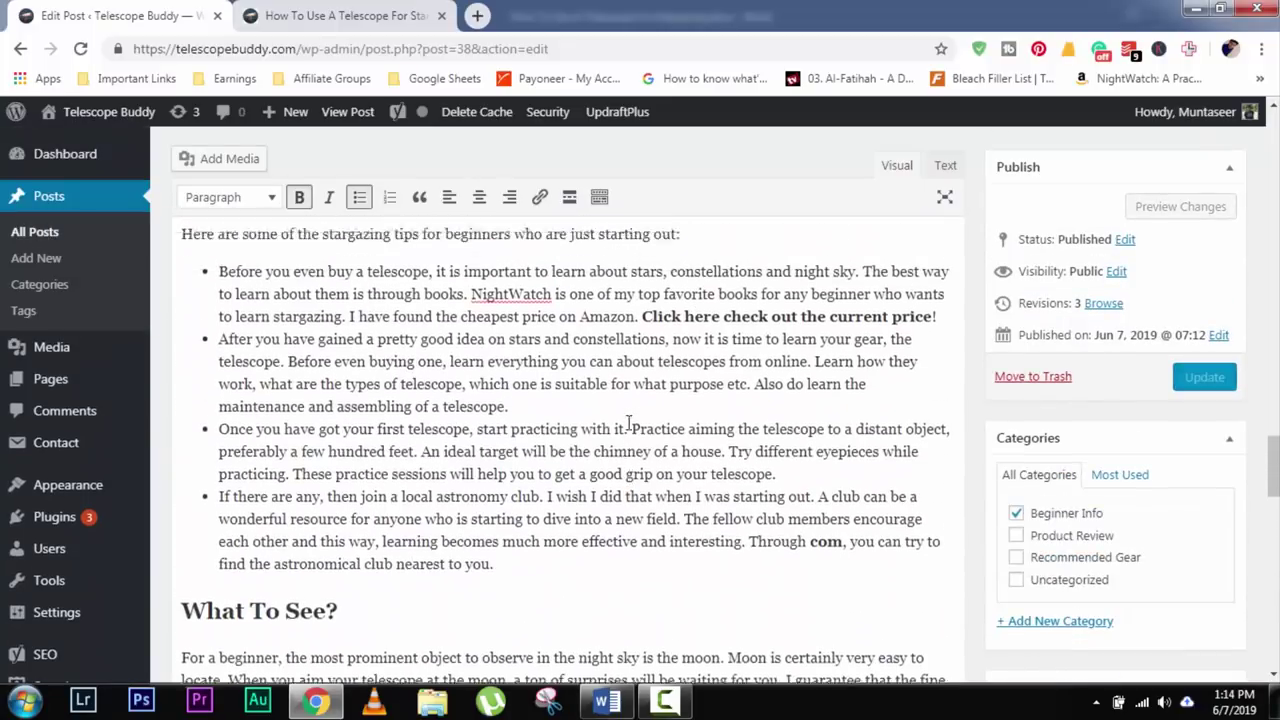
scroll(609, 437, "down", 5)
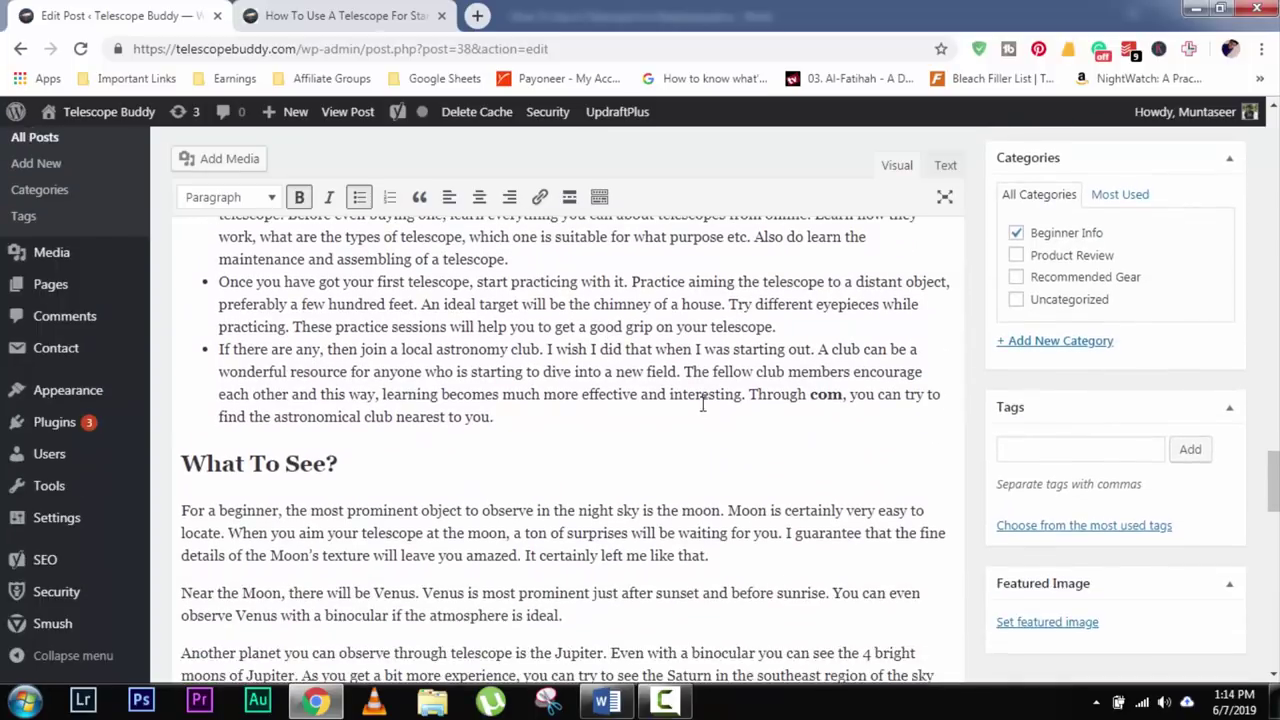
scroll(856, 315, "up", 7)
scroll(856, 315, "down", 5)
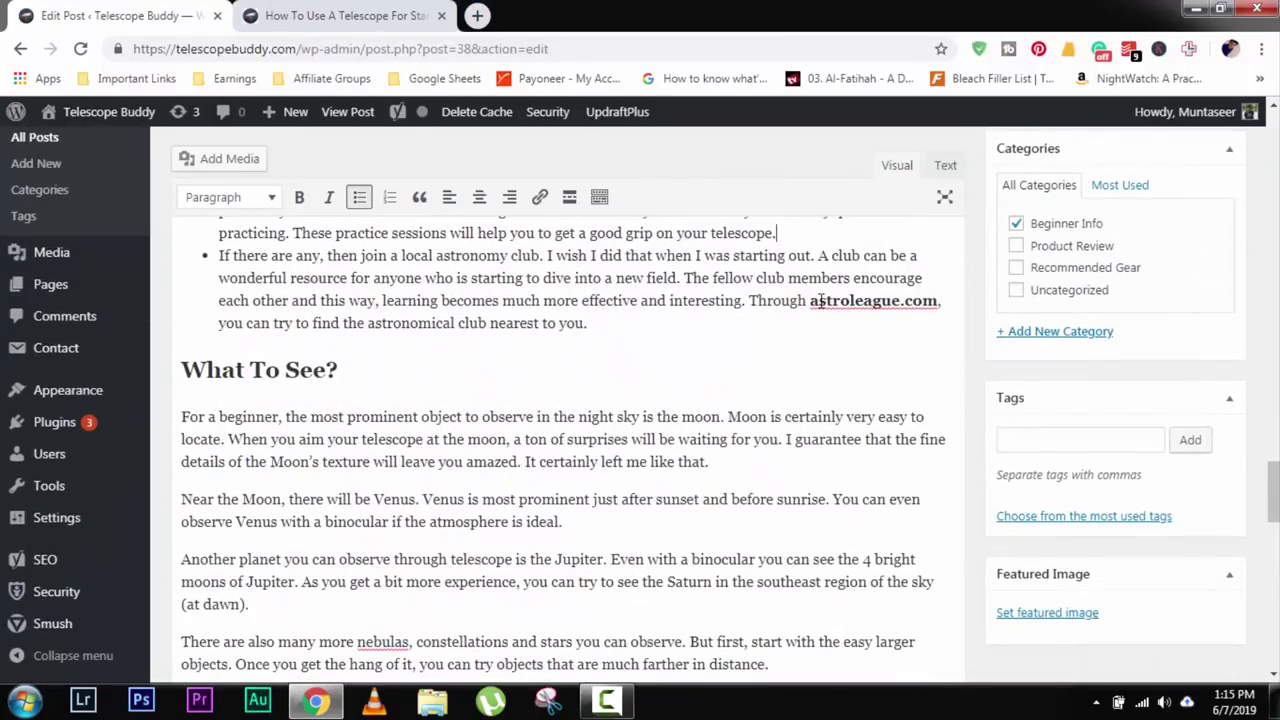
scroll(930, 296, "up", 2)
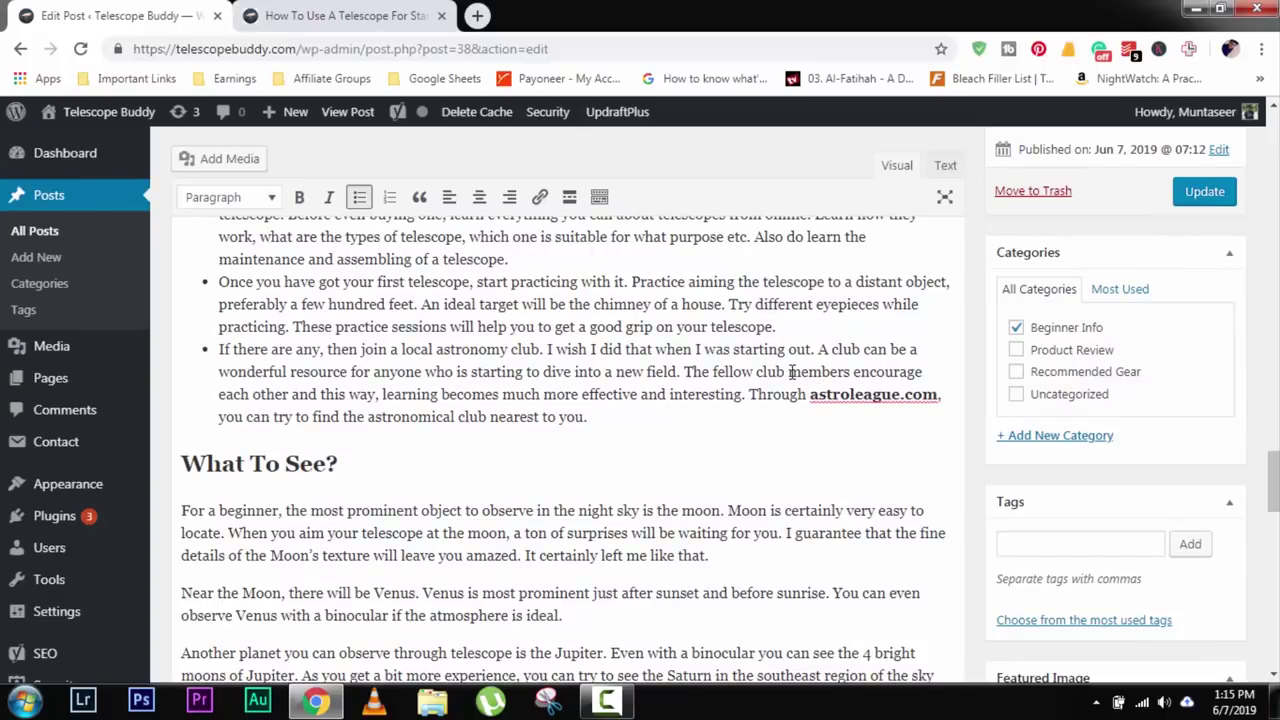
scroll(800, 380, "up", 3)
scroll(830, 478, "down", 1)
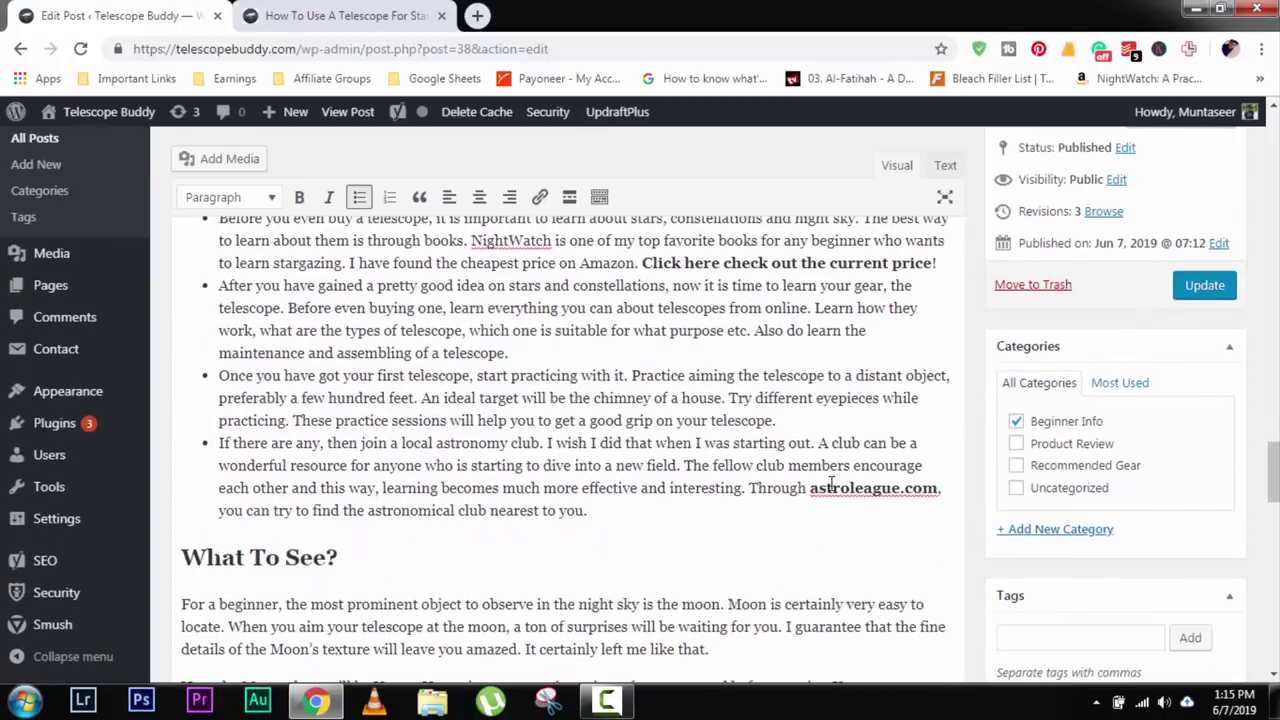
Search the web for "astroleague" and open The Astronomical League's website in a tab beside the post editor.
left_click_drag(812, 490, 918, 491)
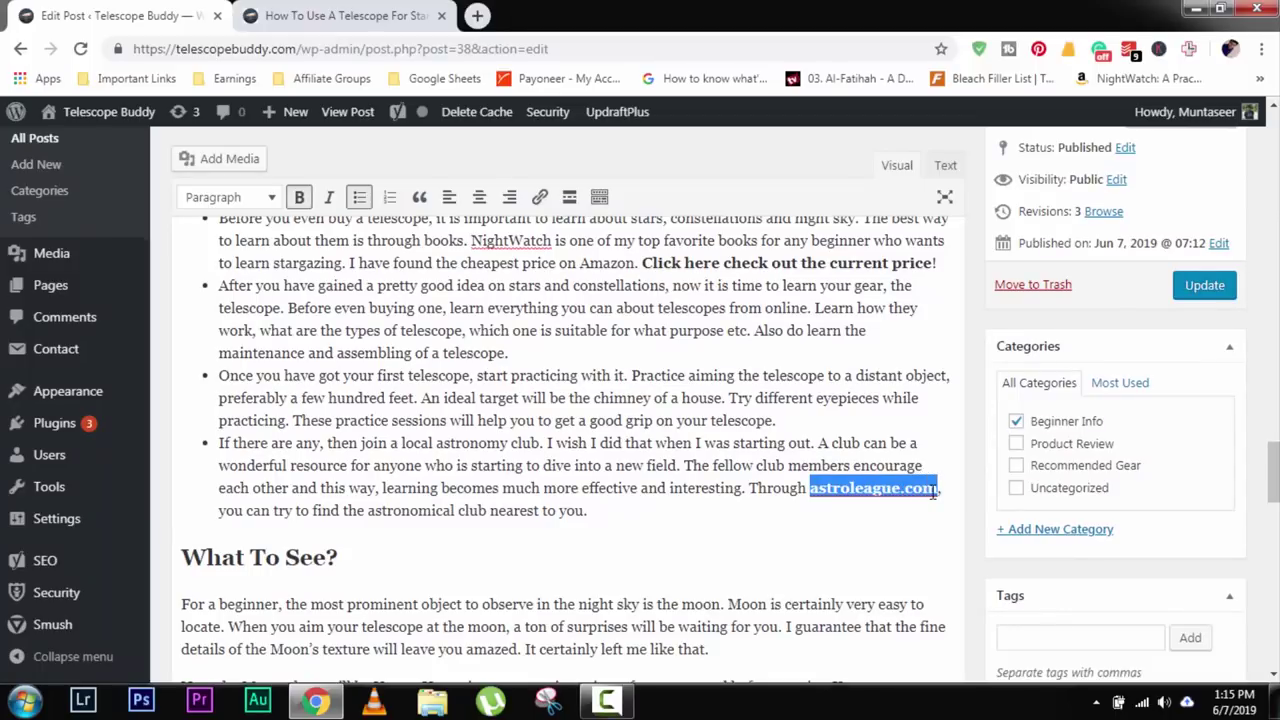
left_click(480, 15)
type("astroleague.com")
key("BackSpace")
key("BackSpace")
key("BackSpace")
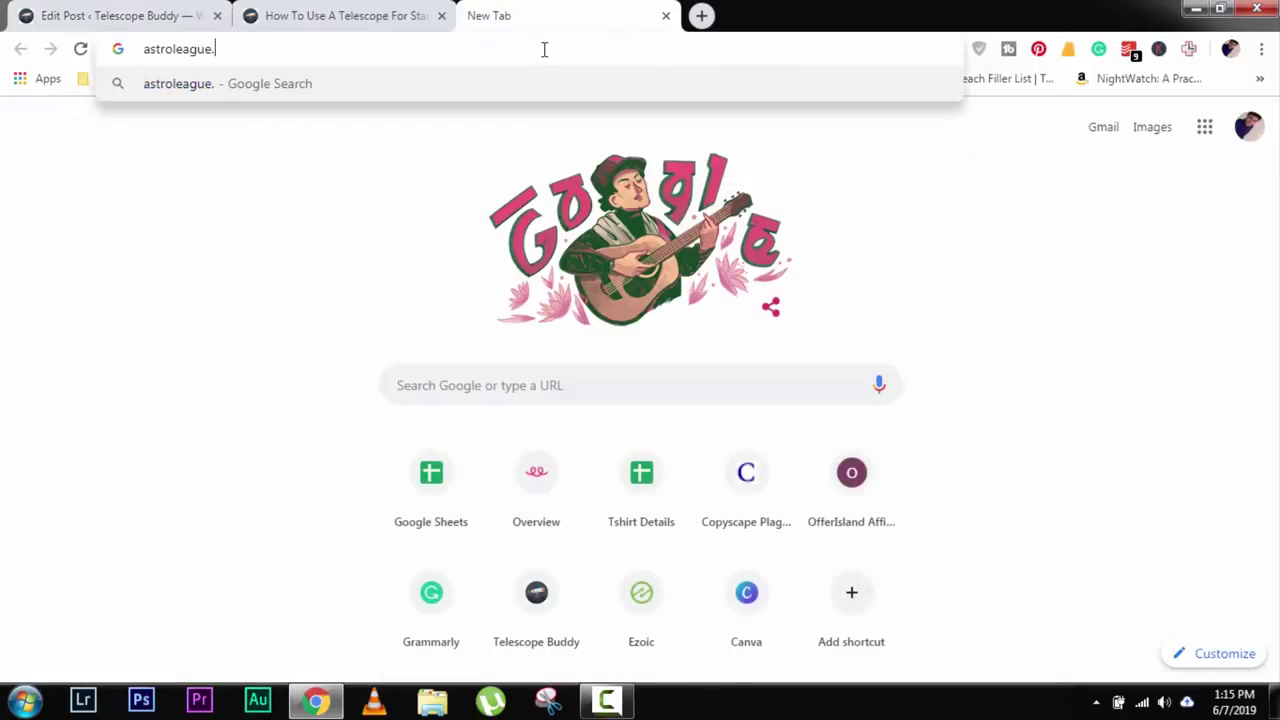
key("BackSpace")
key("Return")
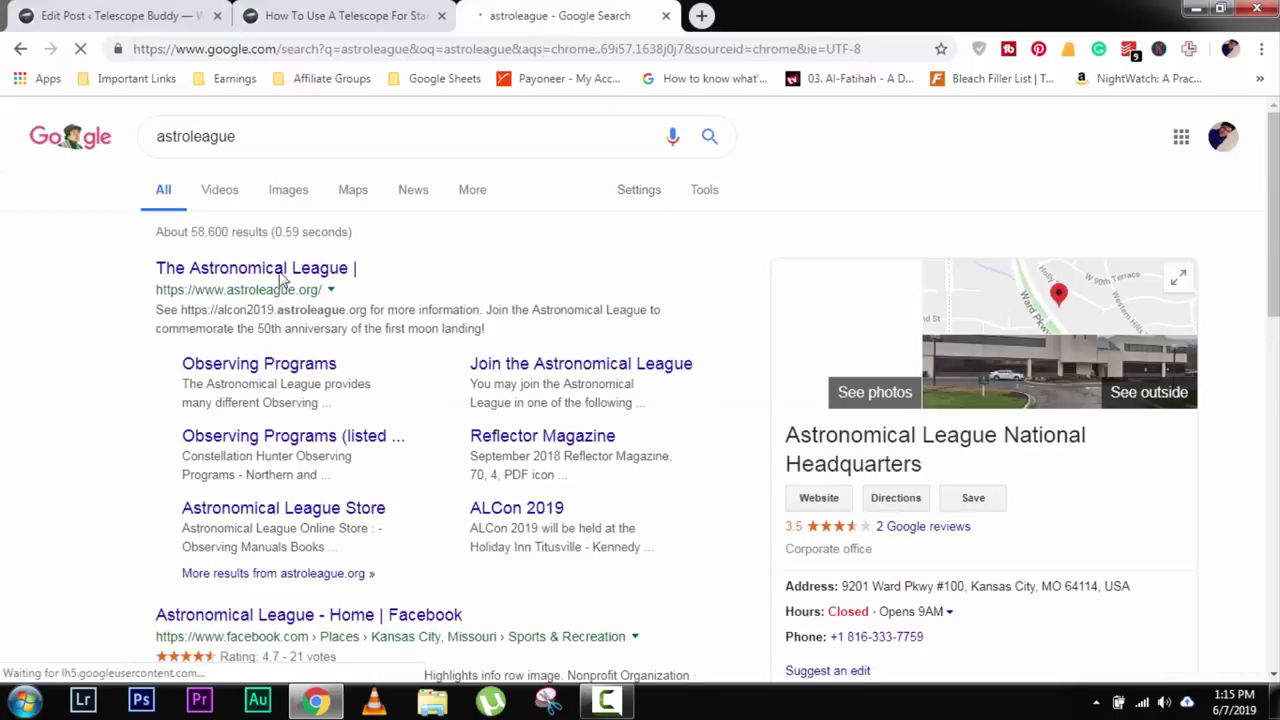
scroll(272, 286, "down", 1)
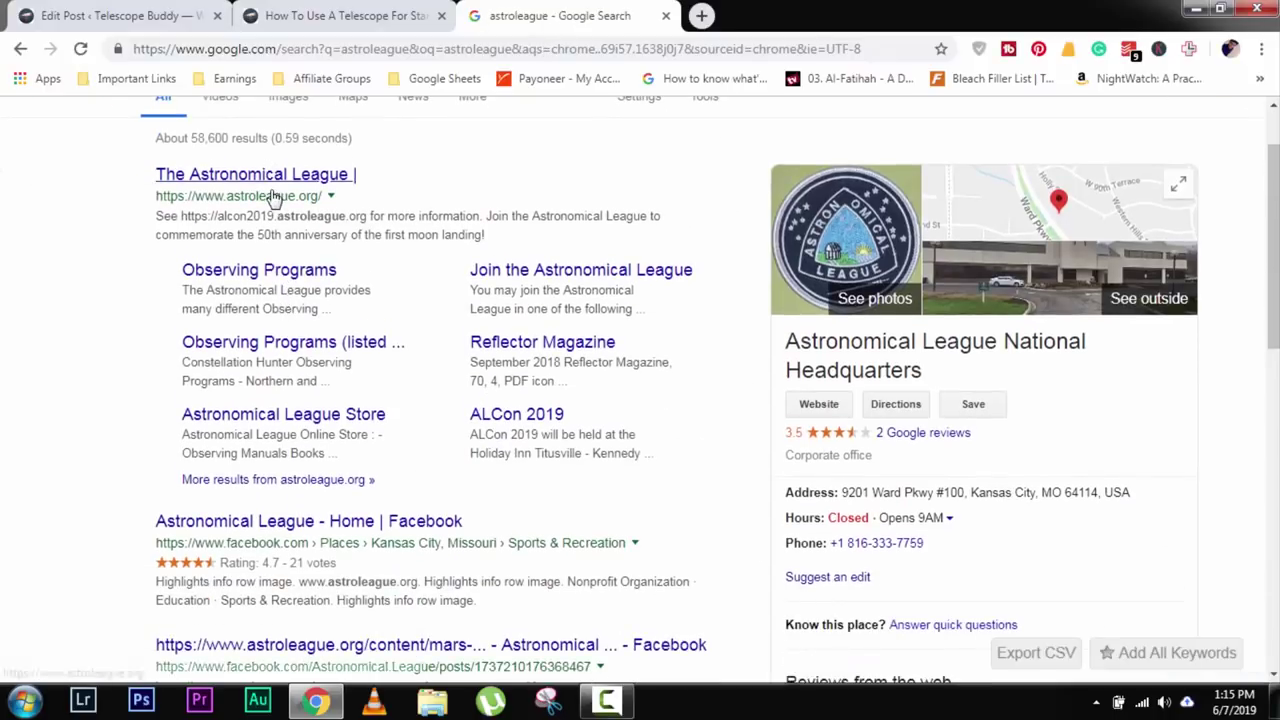
left_click(273, 195)
middle_click(372, 5)
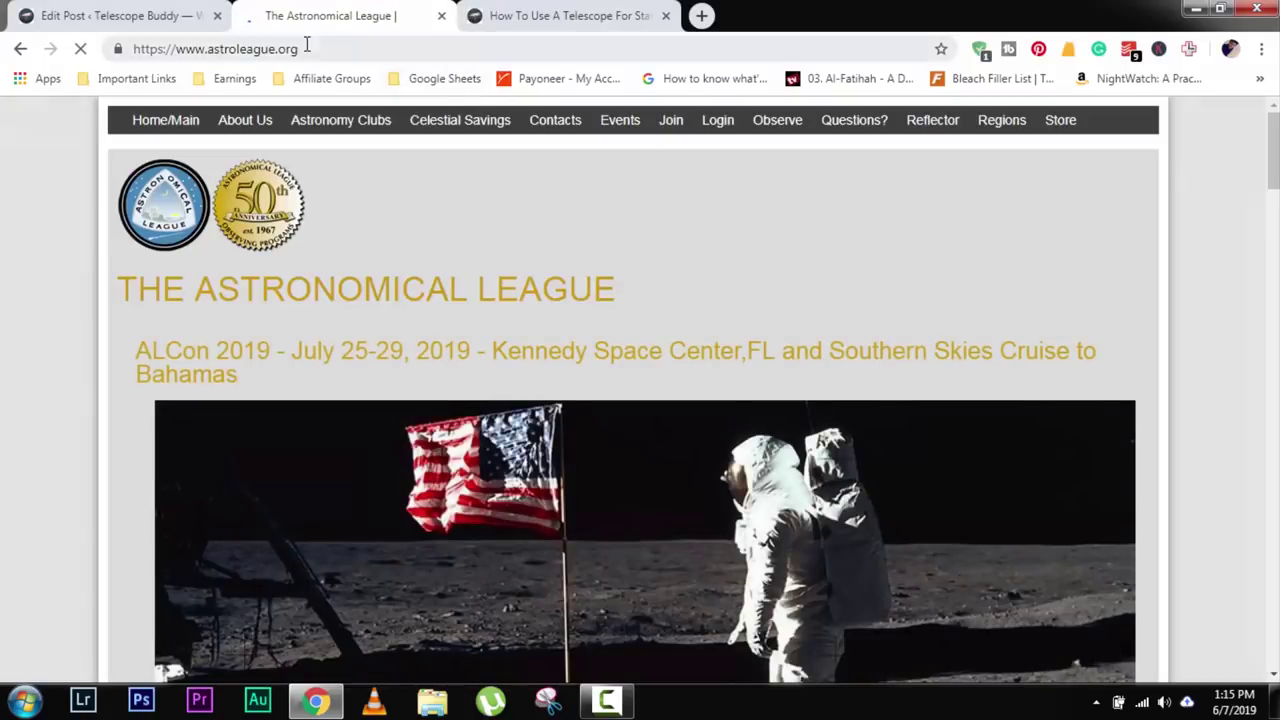
Correct the website name in the astronomy club tip of the post to "astroleague.org".
left_click(112, 15)
key("ctrl+v")
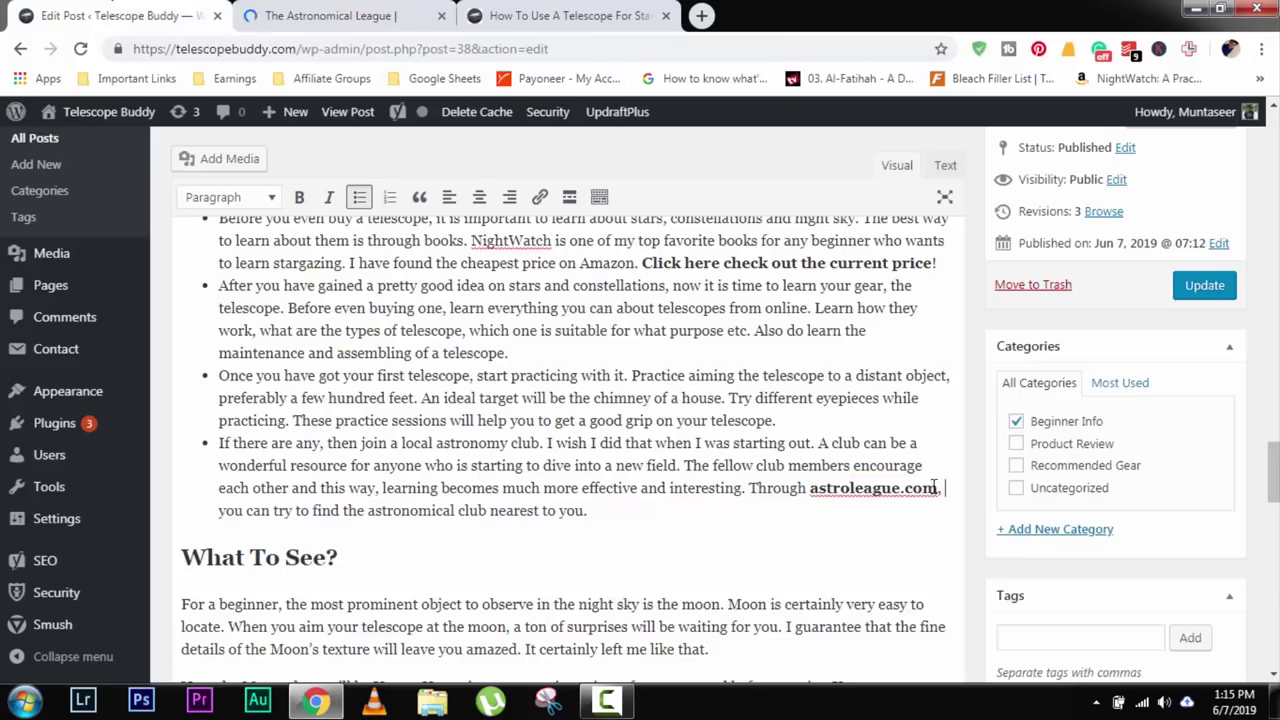
key("BackSpace")
key("BackSpace")
type("org")
left_click(380, 15)
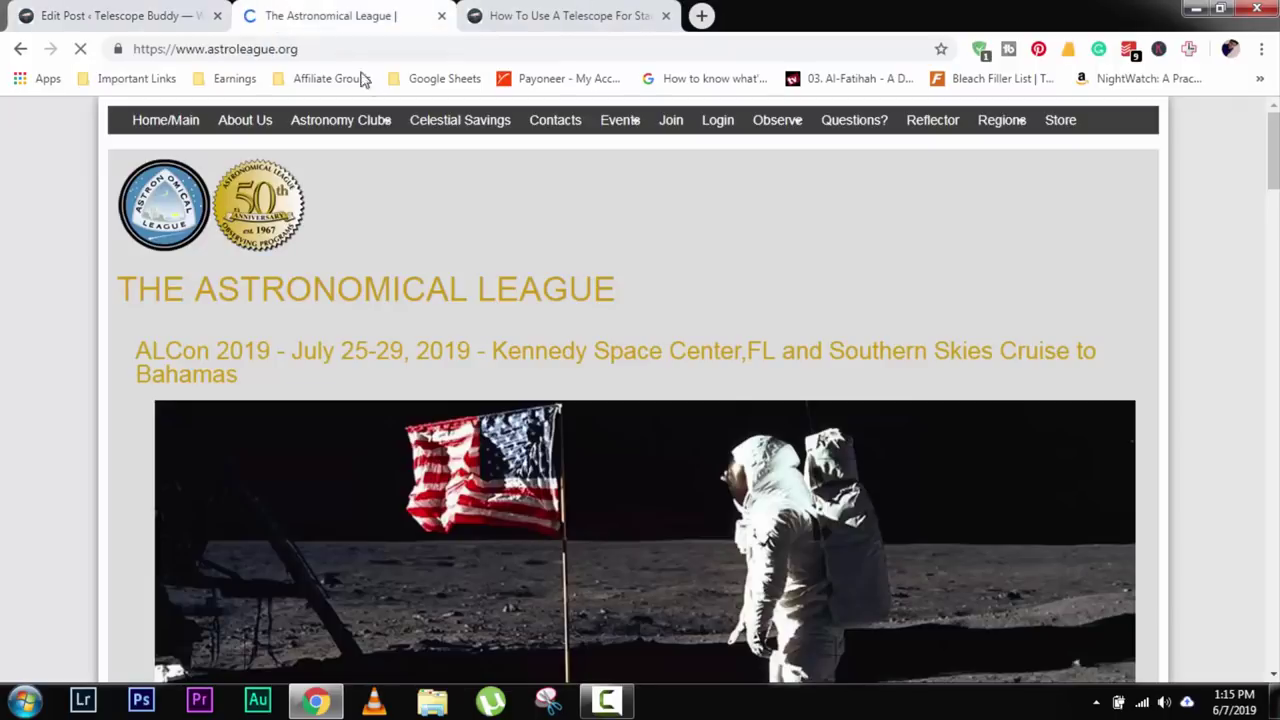
left_click(383, 48)
key("ctrl+c")
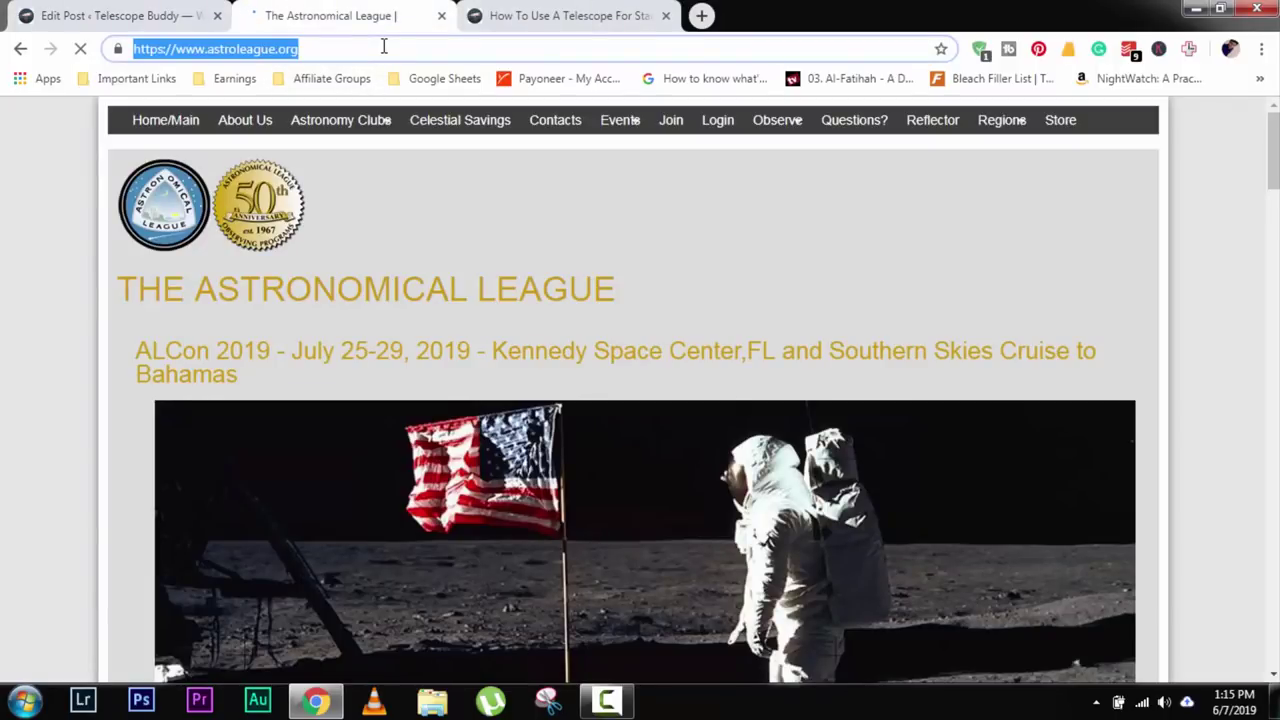
key("ctrl+shift+Tab")
left_click_drag(851, 487, 916, 495)
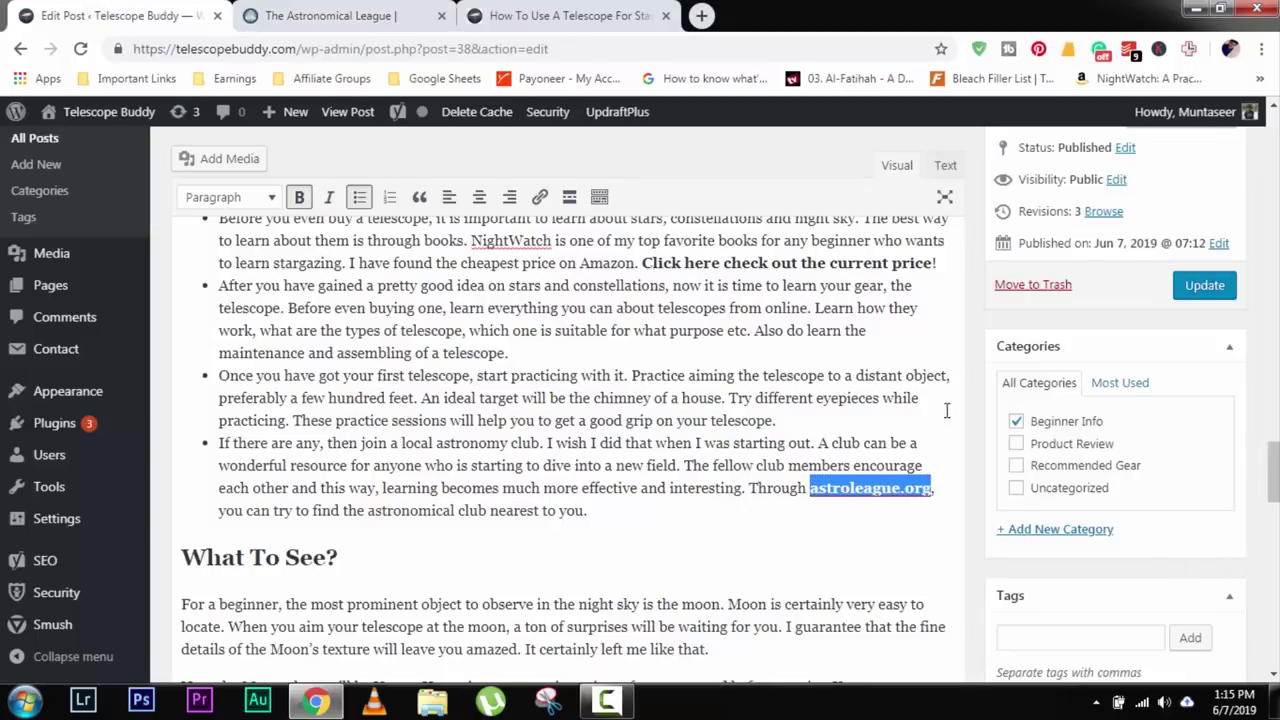
left_click(539, 197)
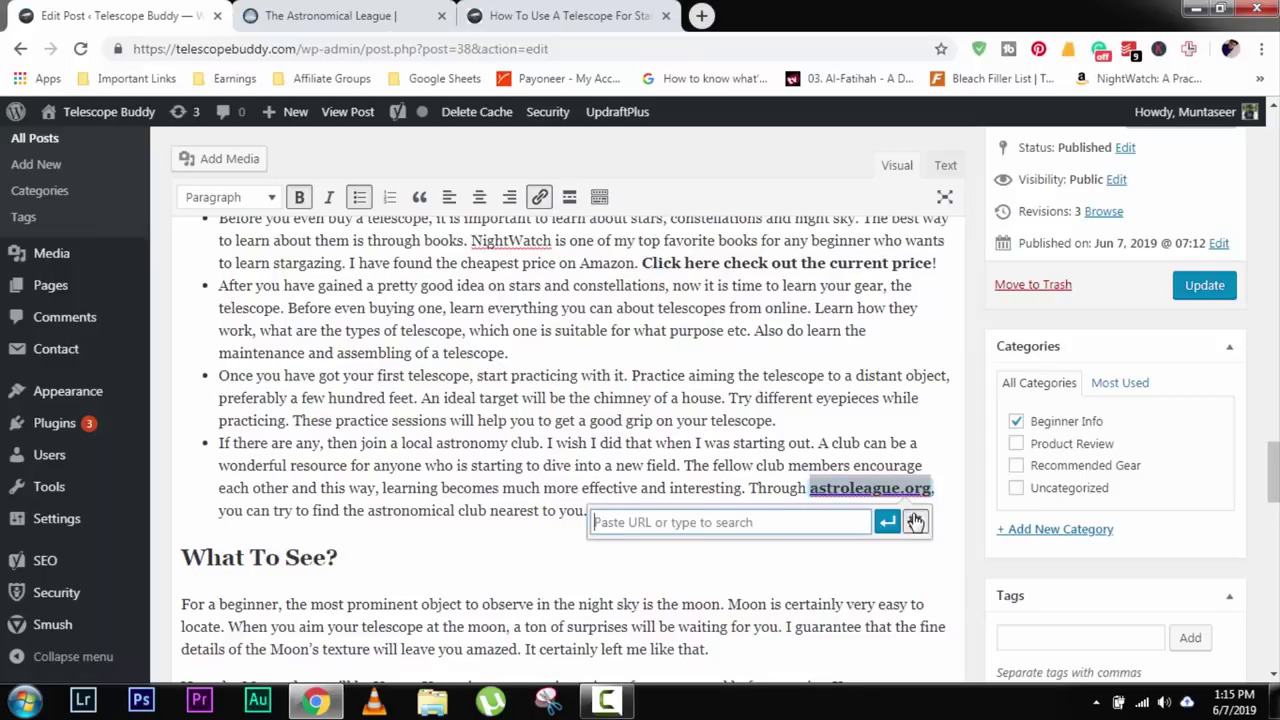
left_click(915, 521)
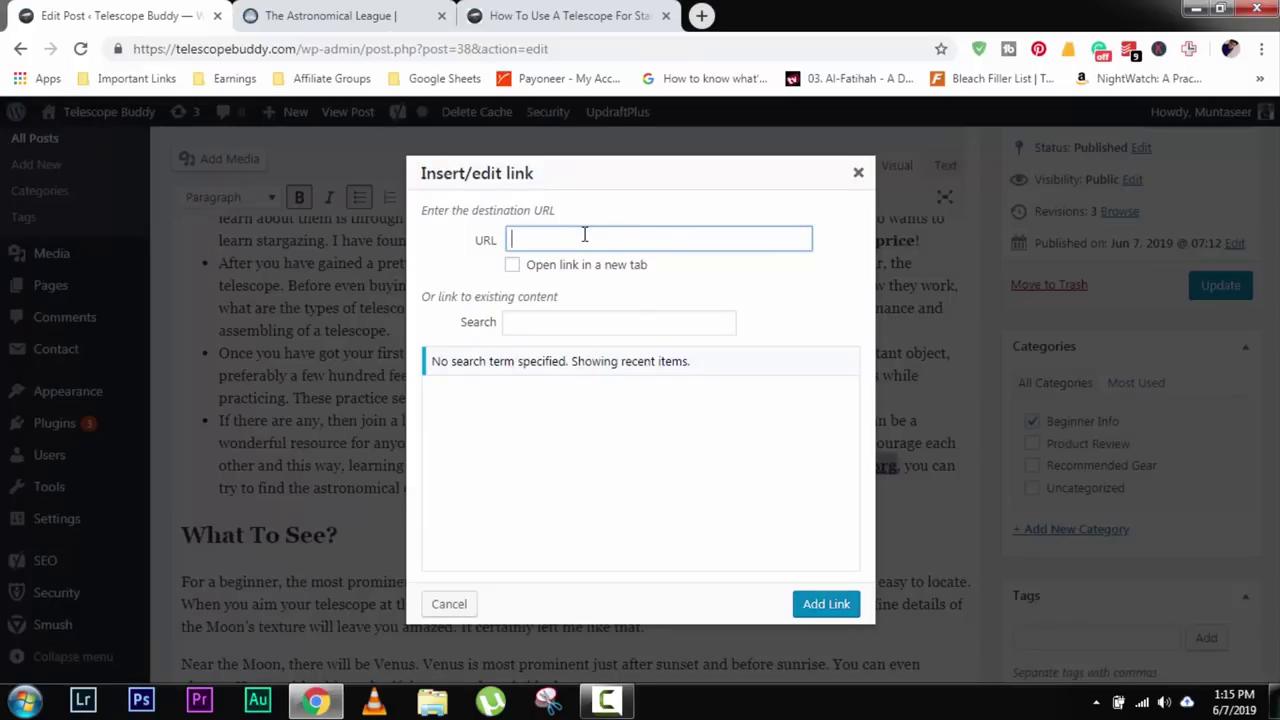
key("ctrl+v")
left_click(540, 273)
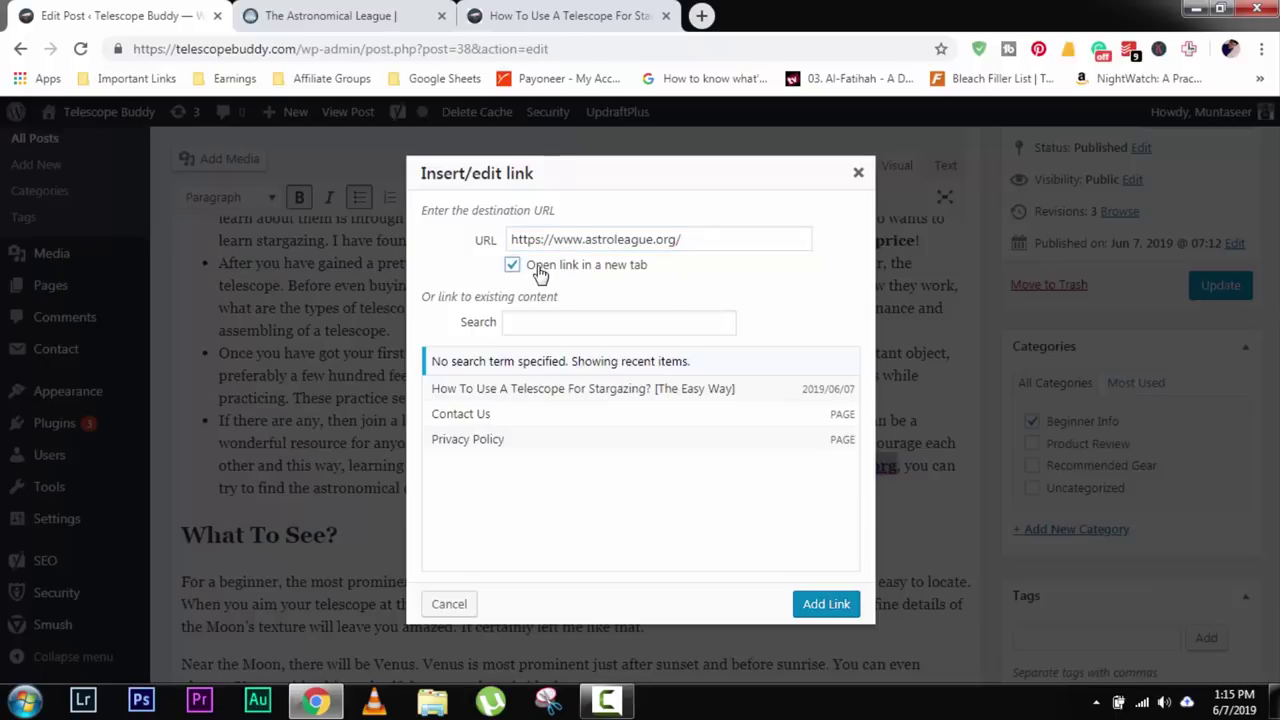
left_click(818, 603)
left_click(603, 330)
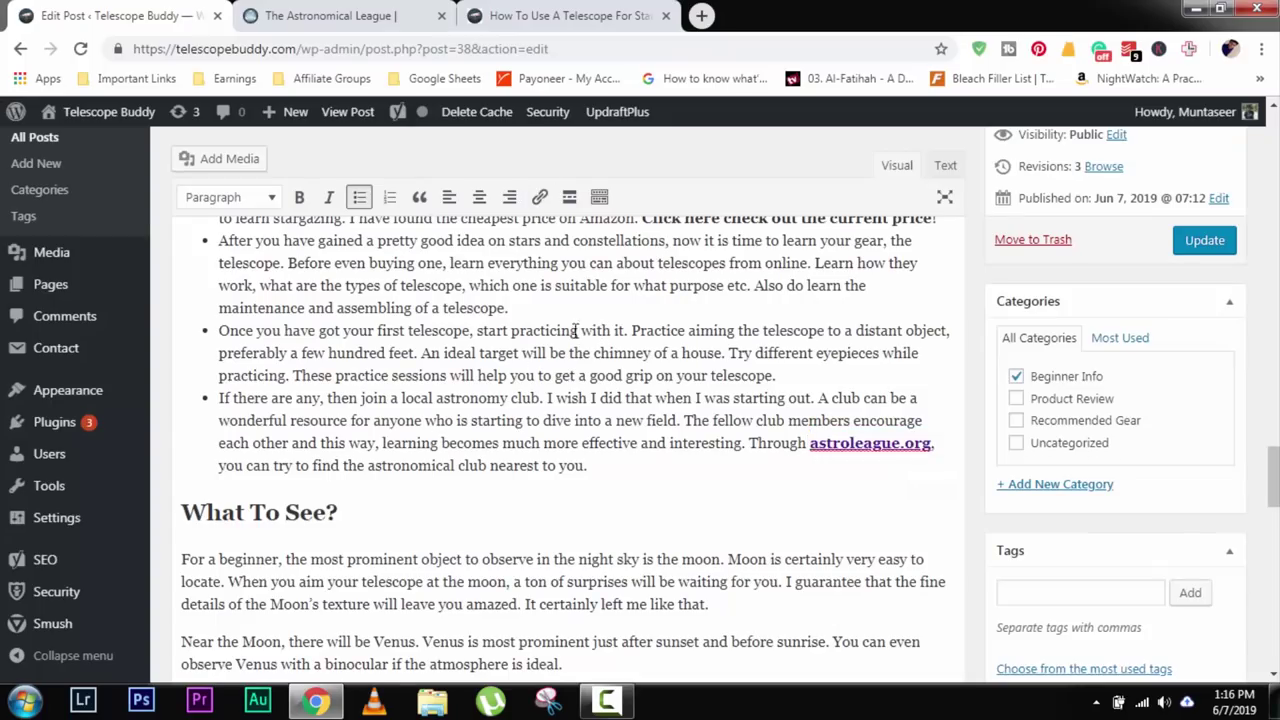
Close the Astronomical League site and update the published post with the new link.
left_click(405, 12)
left_click(440, 17)
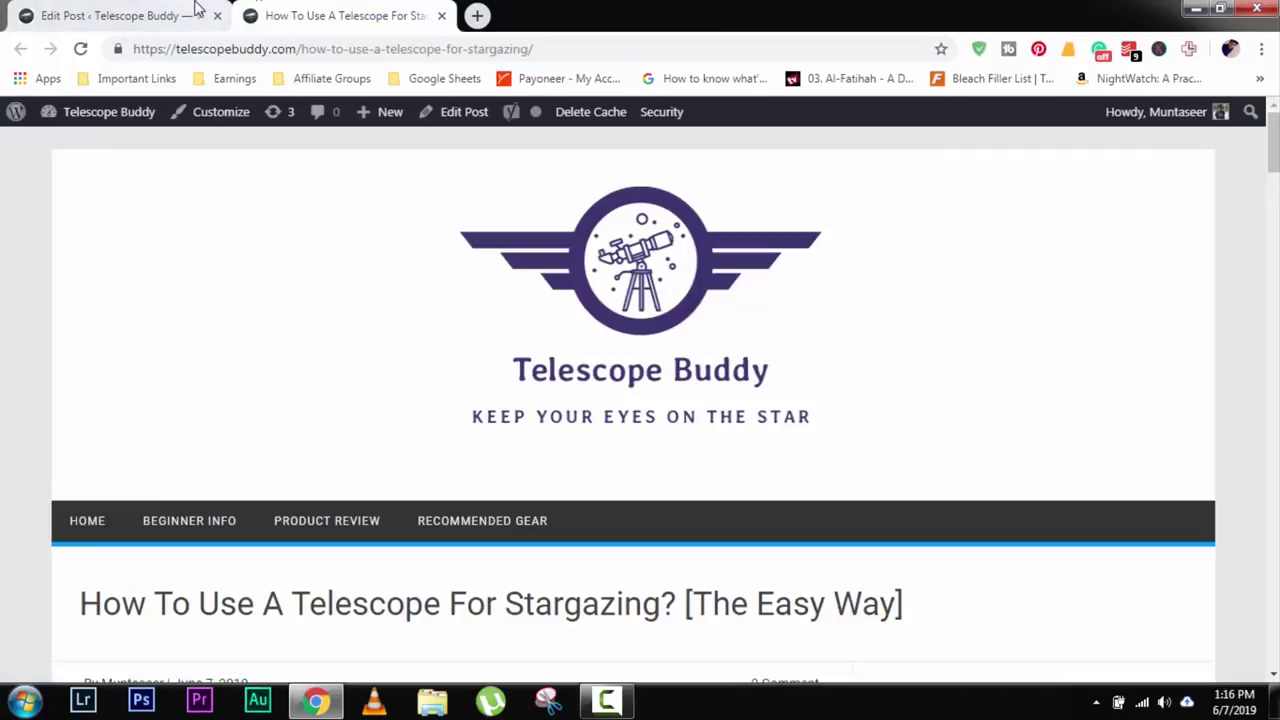
left_click(195, 15)
scroll(865, 357, "up", 3)
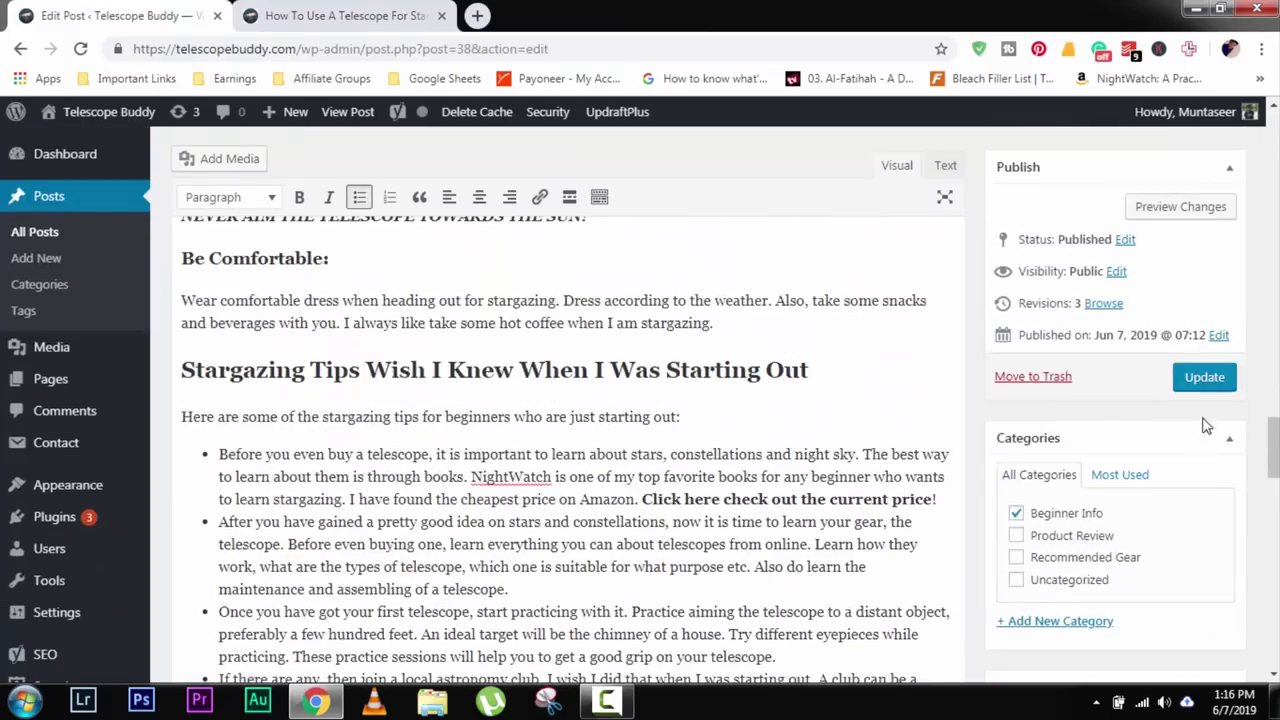
left_click(1204, 376)
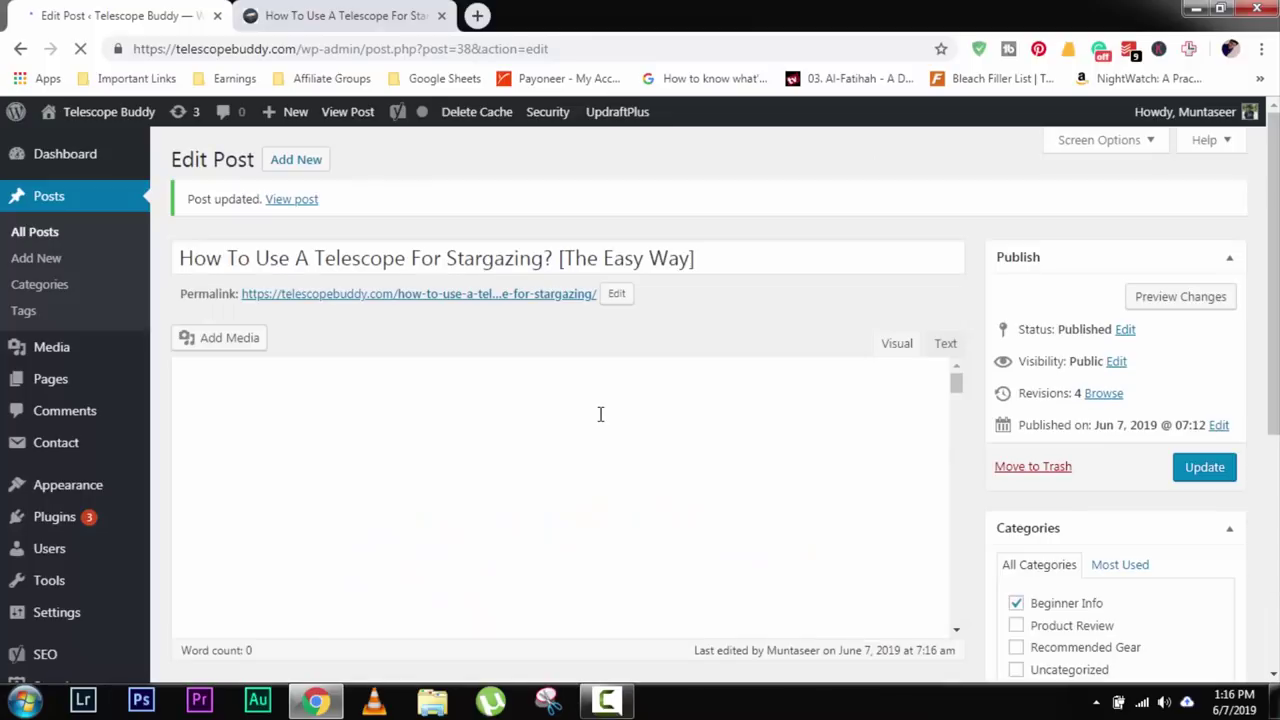
Reload the live article and check its sections down to "Final Words" and the astroleague.org link in the stargazing tips.
left_click(340, 15)
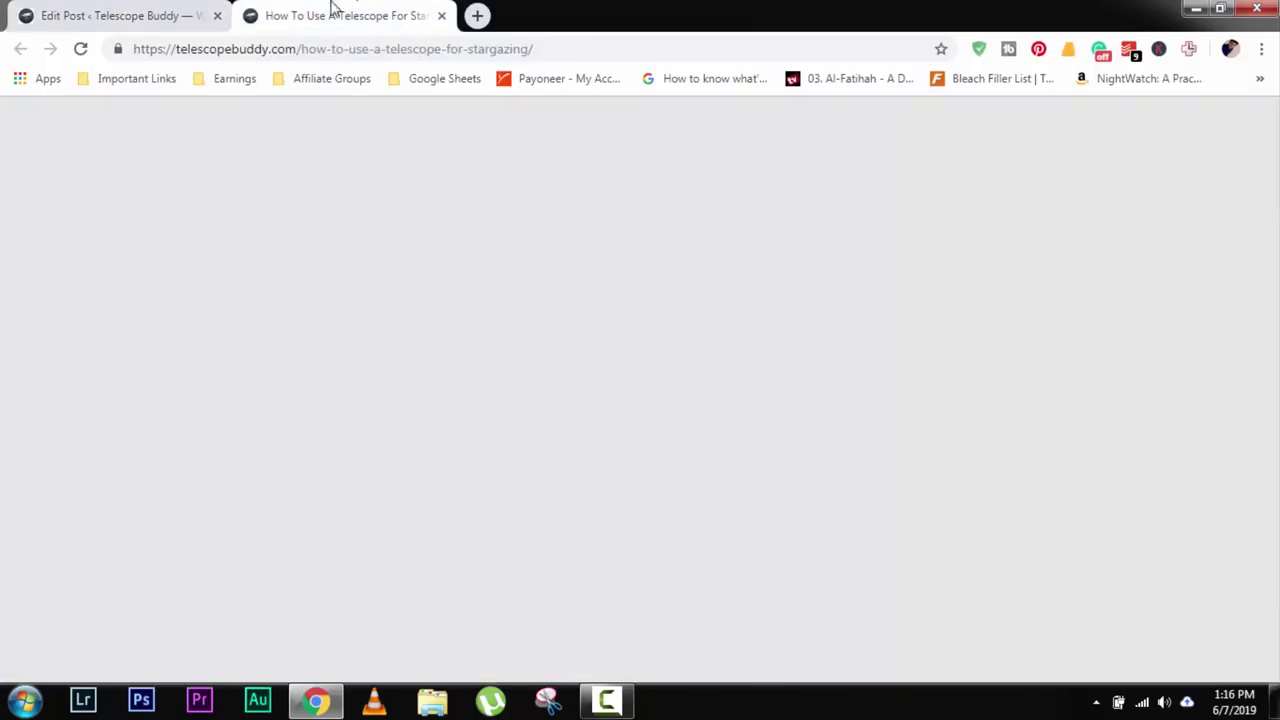
left_click(80, 48)
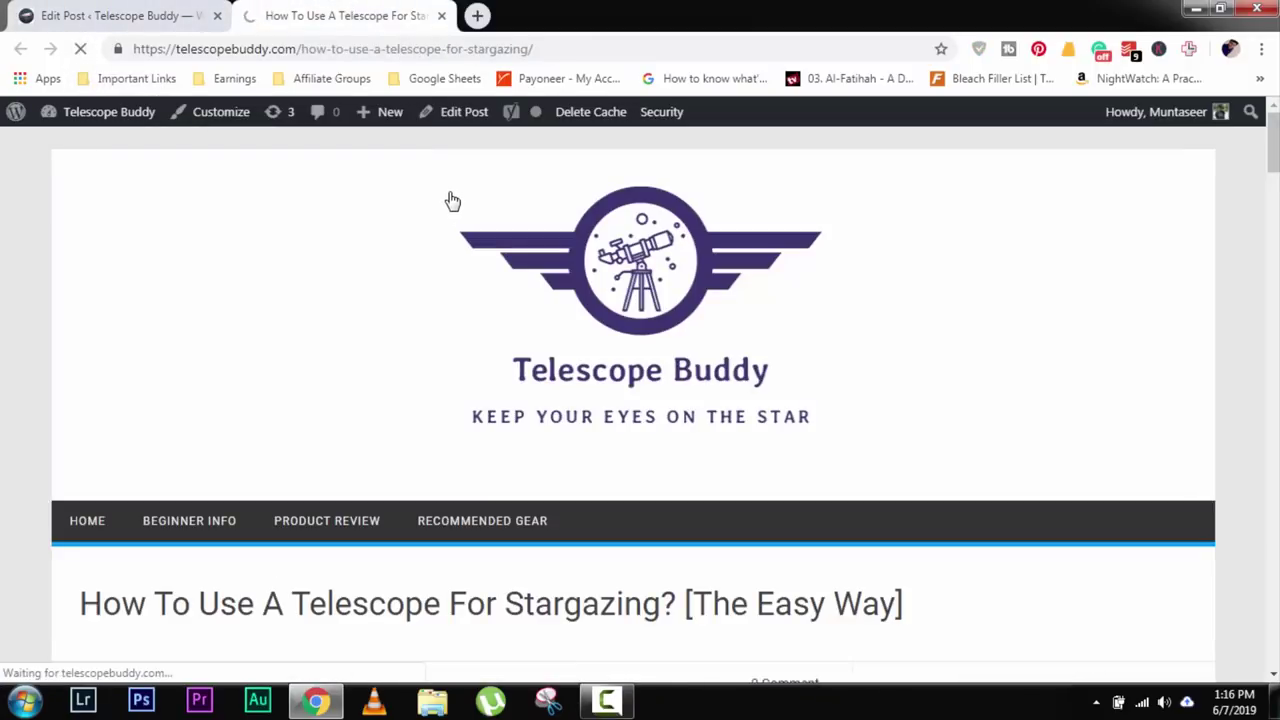
scroll(452, 220, "down", 15)
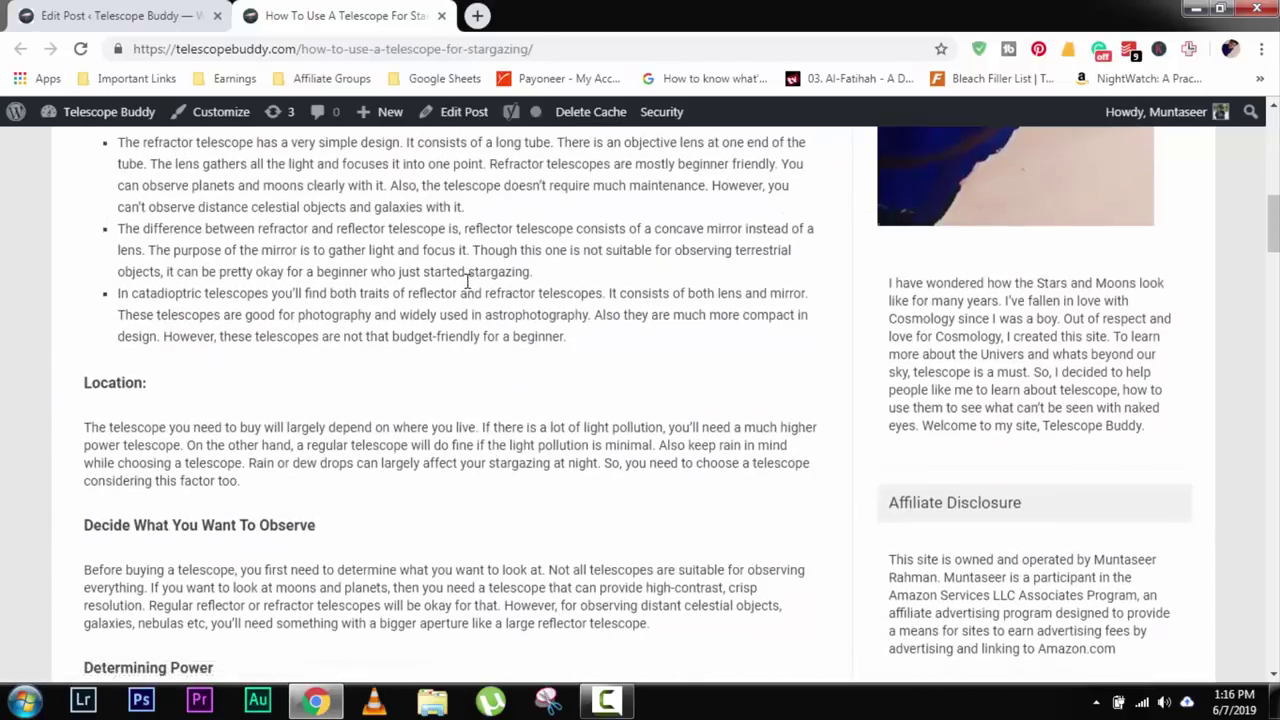
scroll(400, 255, "down", 11)
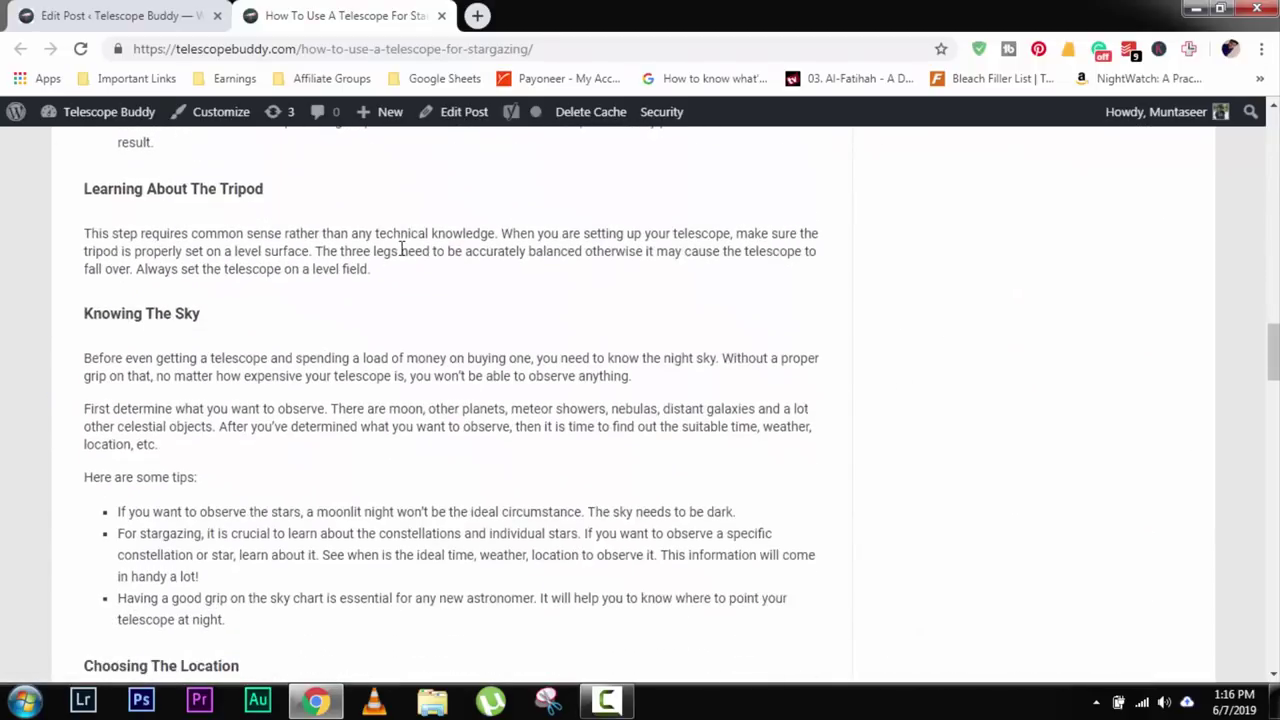
scroll(400, 255, "down", 15)
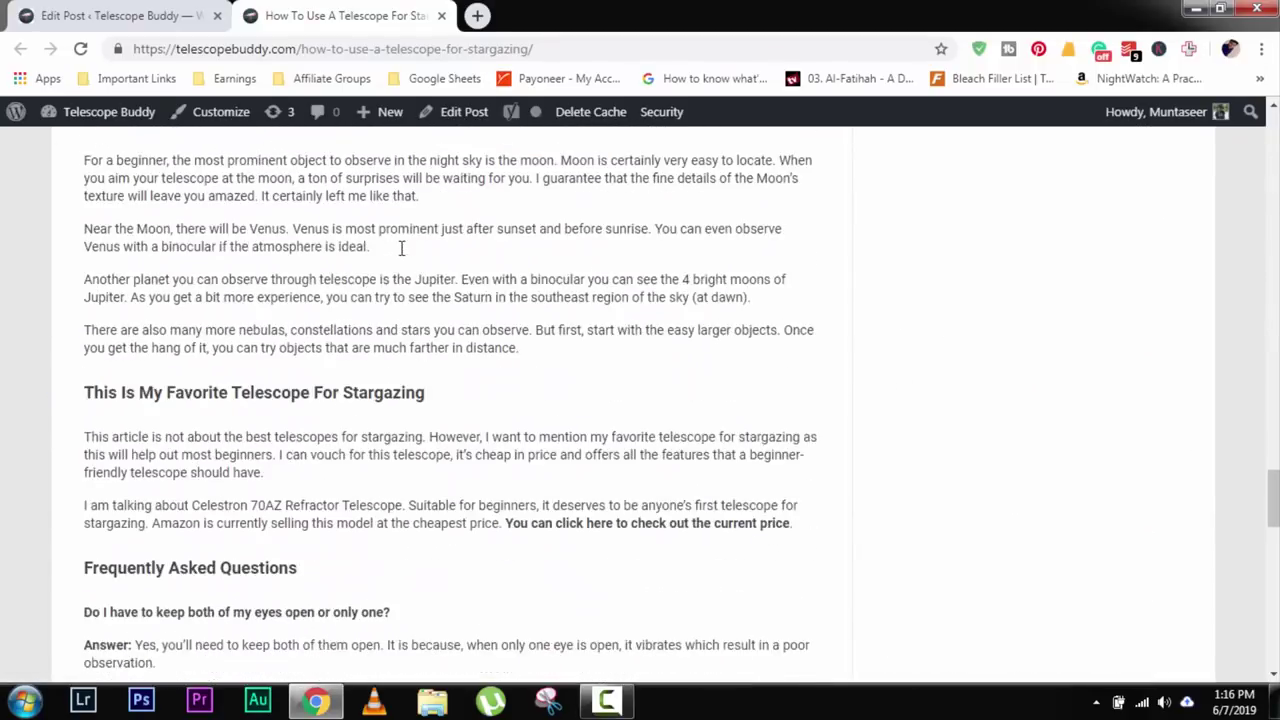
scroll(400, 255, "down", 4)
scroll(400, 249, "up", 11)
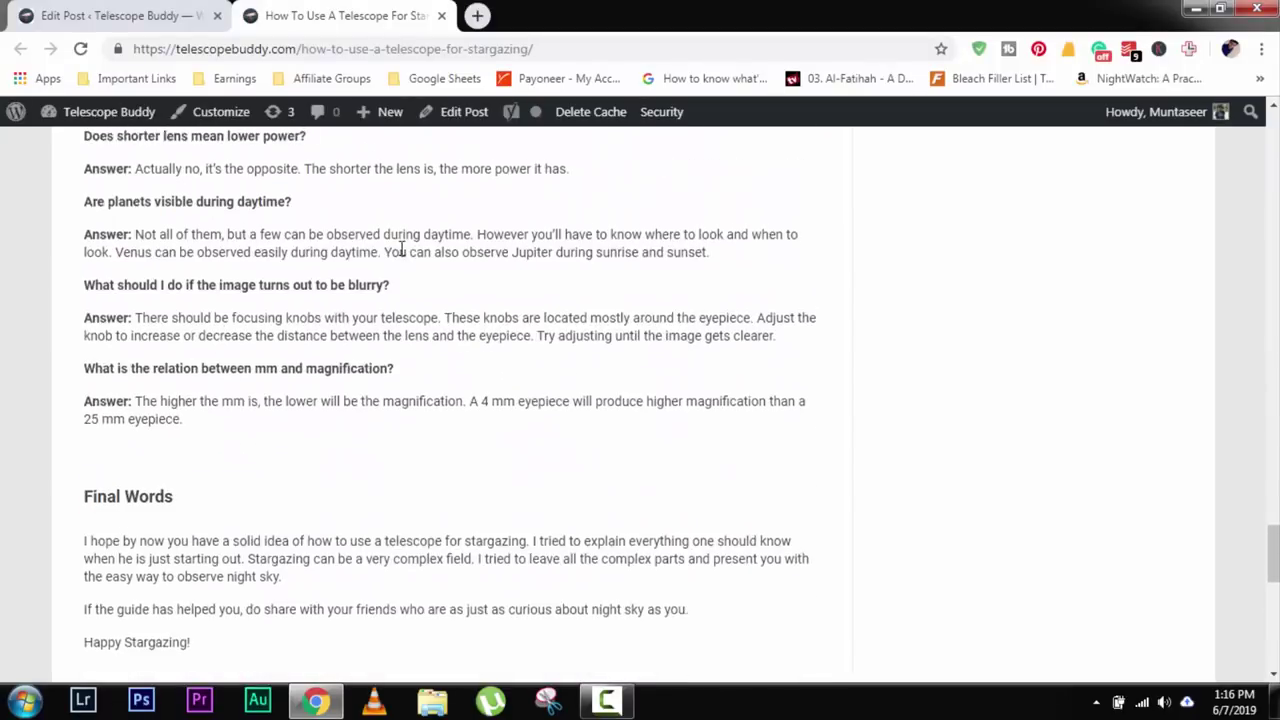
scroll(405, 255, "up", 3)
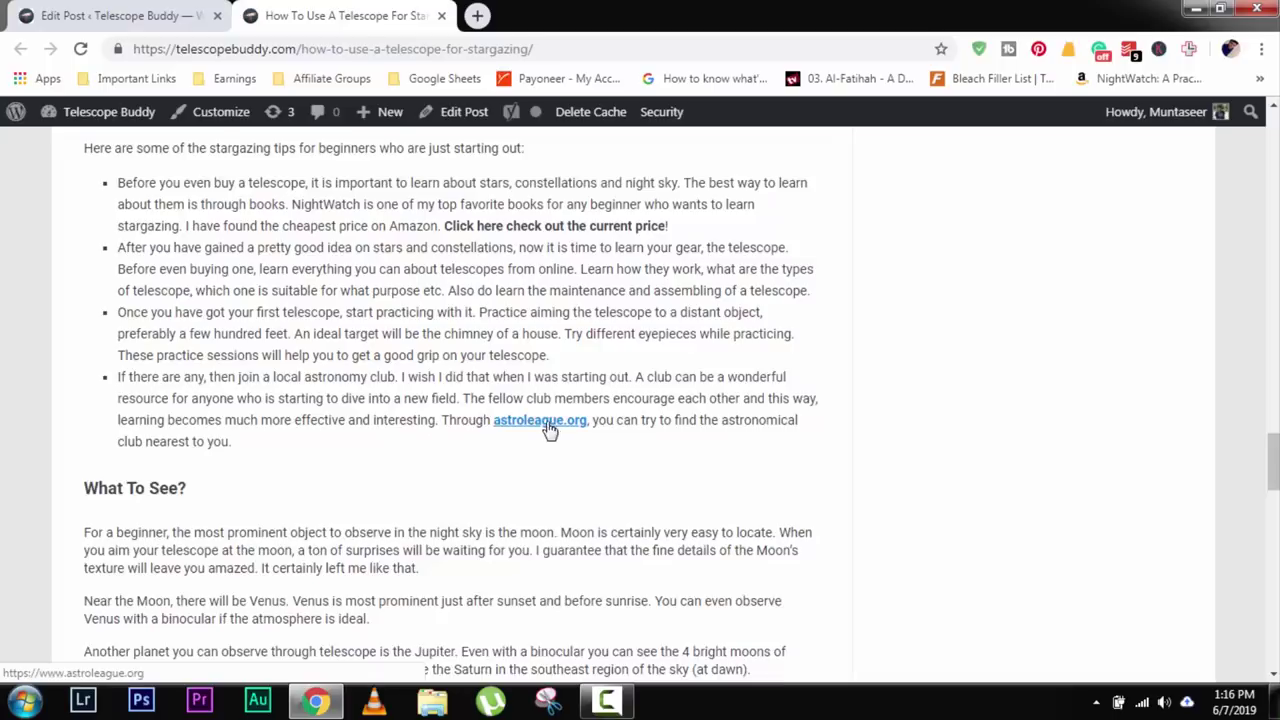
Return to the post editor and look through its sections for the bold price call-outs that need Amazon links.
scroll(549, 429, "up", 20)
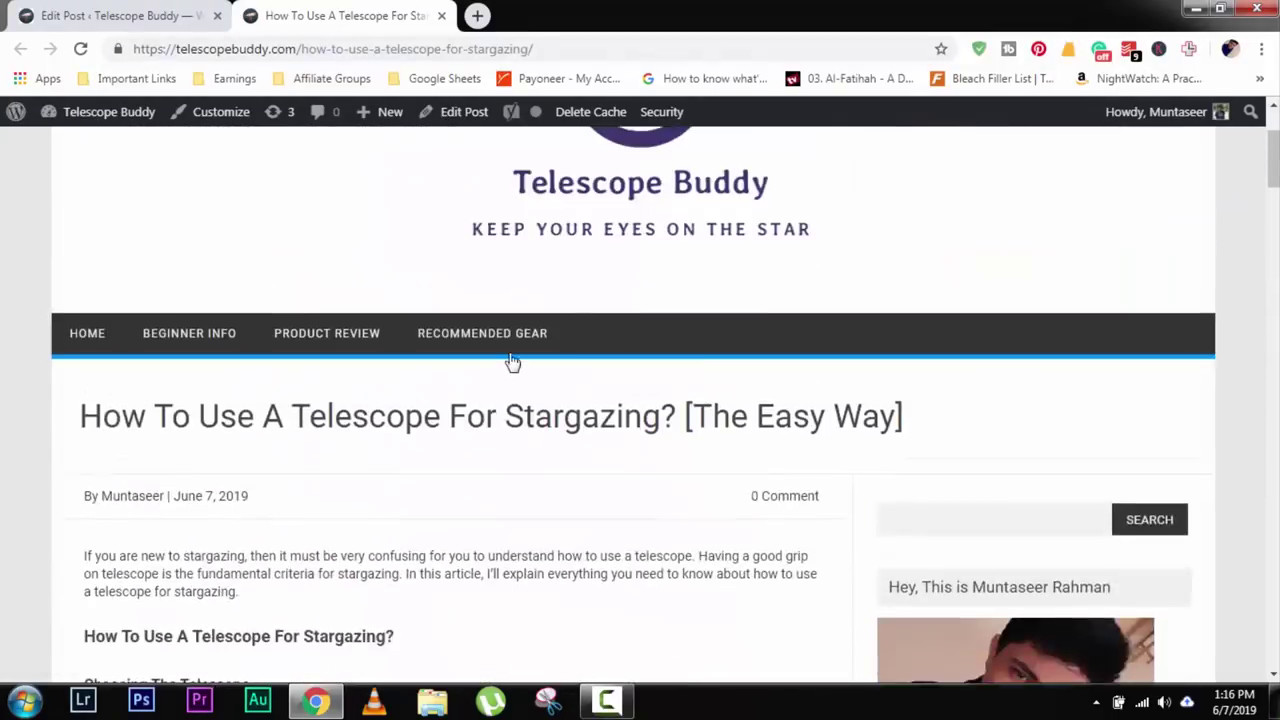
left_click(118, 15)
scroll(672, 430, "down", 3)
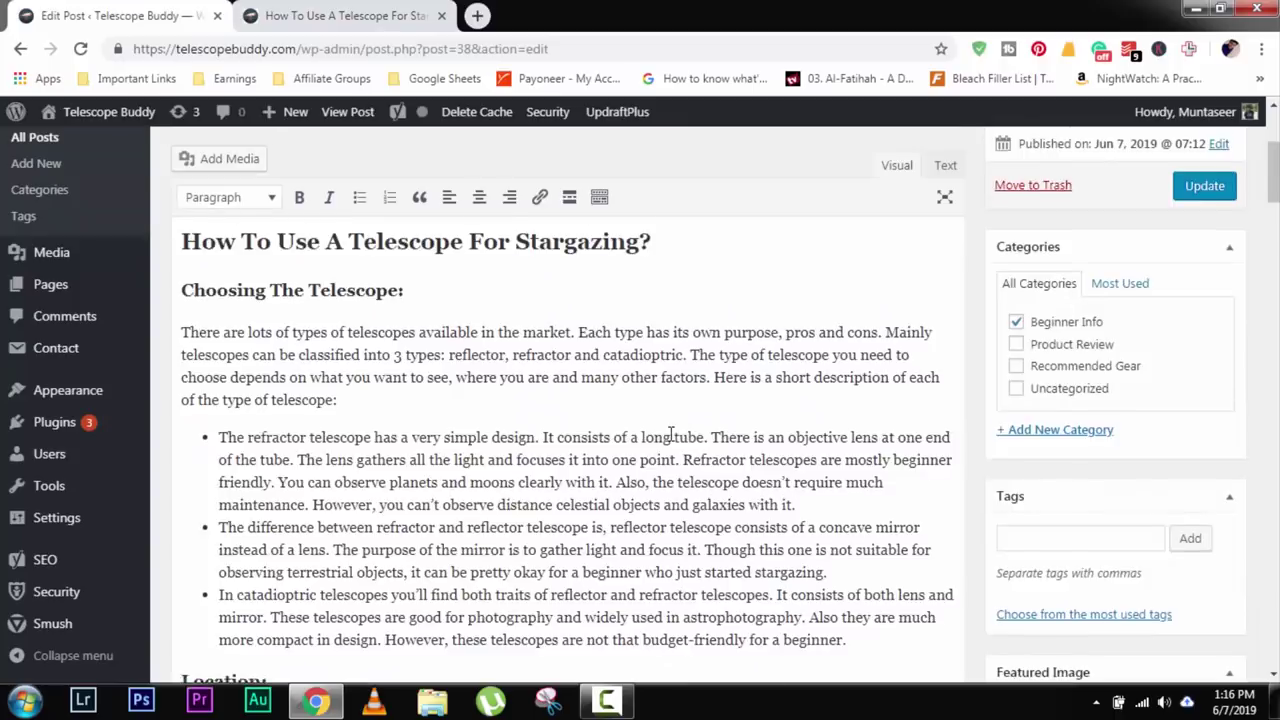
scroll(670, 432, "down", 15)
scroll(670, 432, "down", 12)
scroll(668, 434, "up", 6)
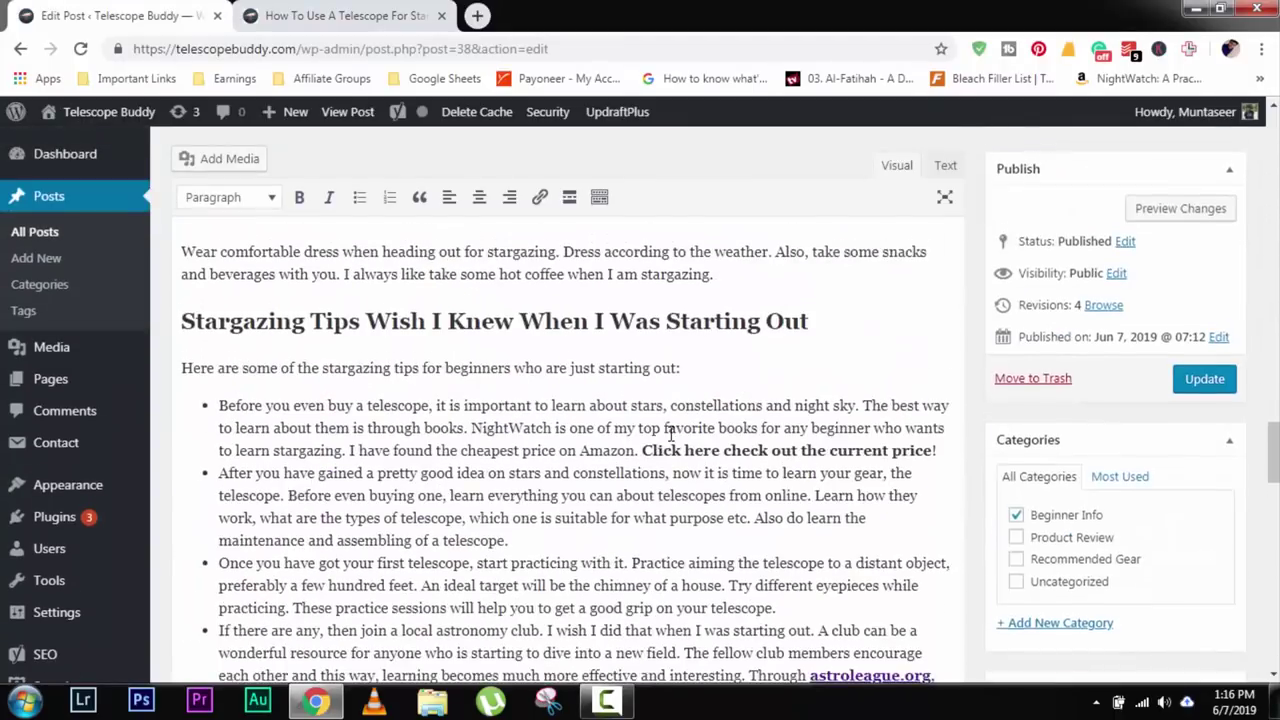
scroll(670, 432, "down", 1)
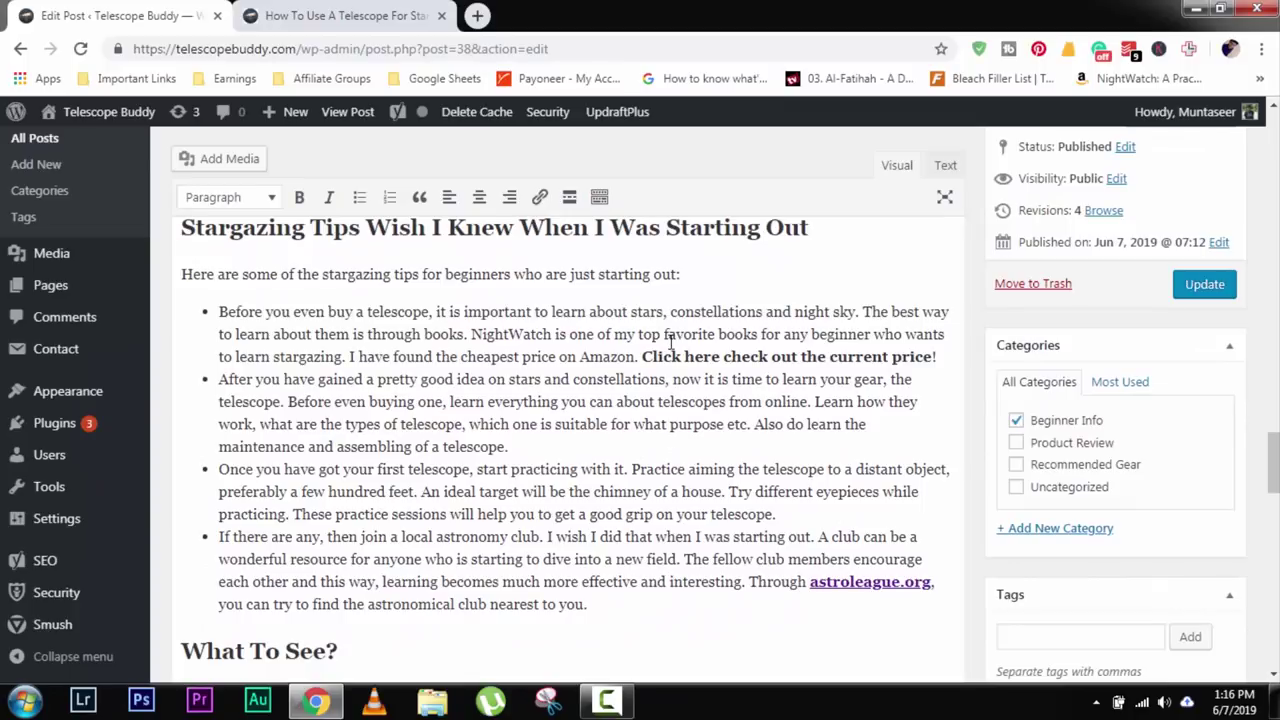
left_click_drag(753, 365, 507, 447)
scroll(708, 375, "up", 10)
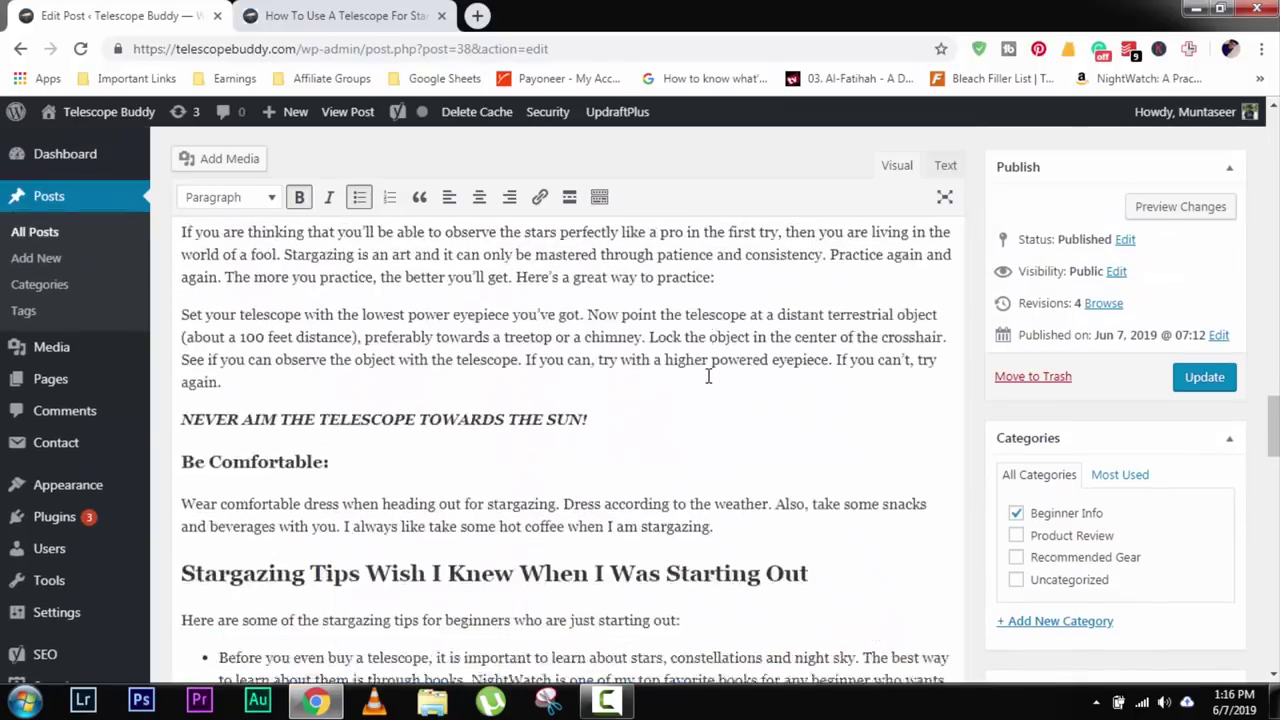
scroll(708, 375, "up", 12)
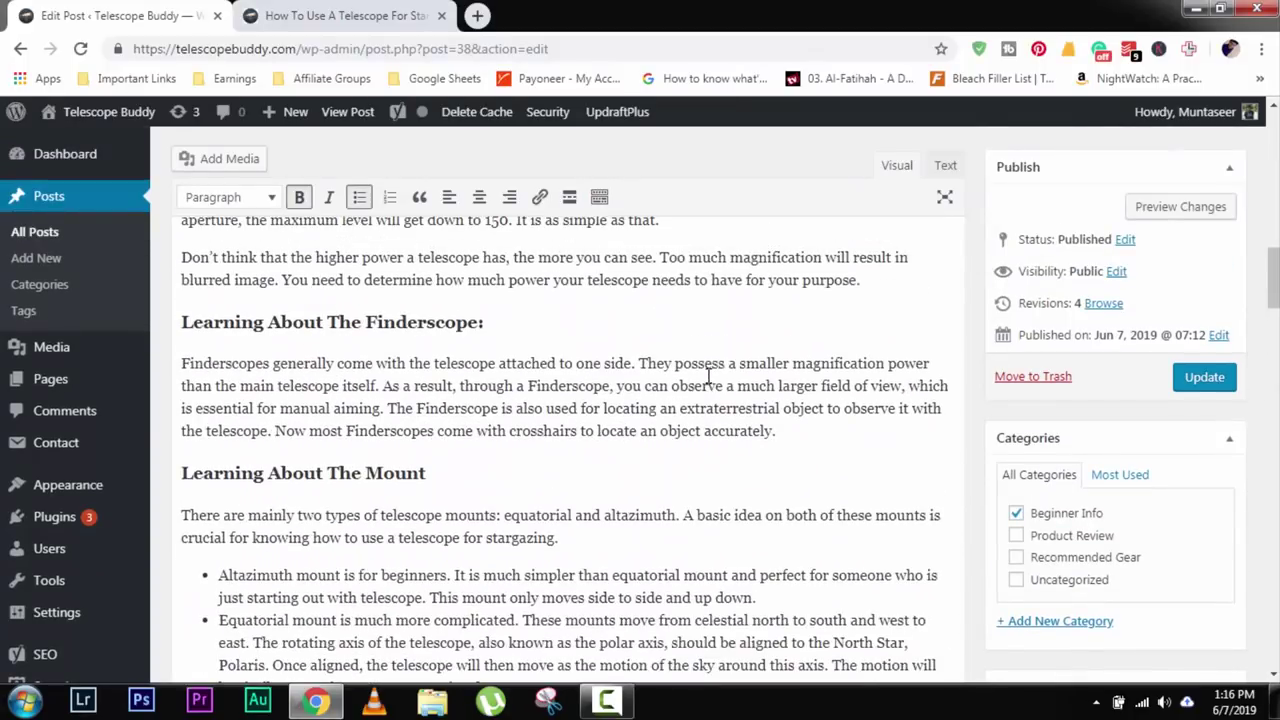
scroll(708, 375, "up", 5)
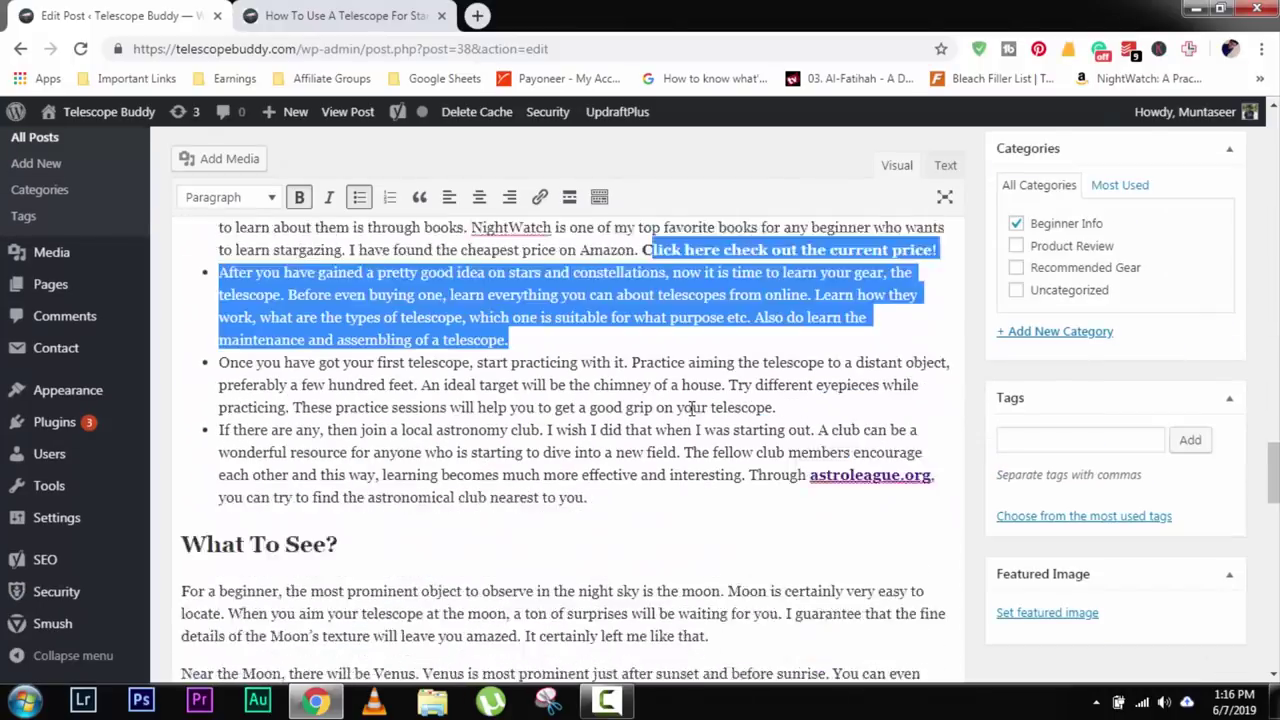
scroll(690, 408, "up", 5)
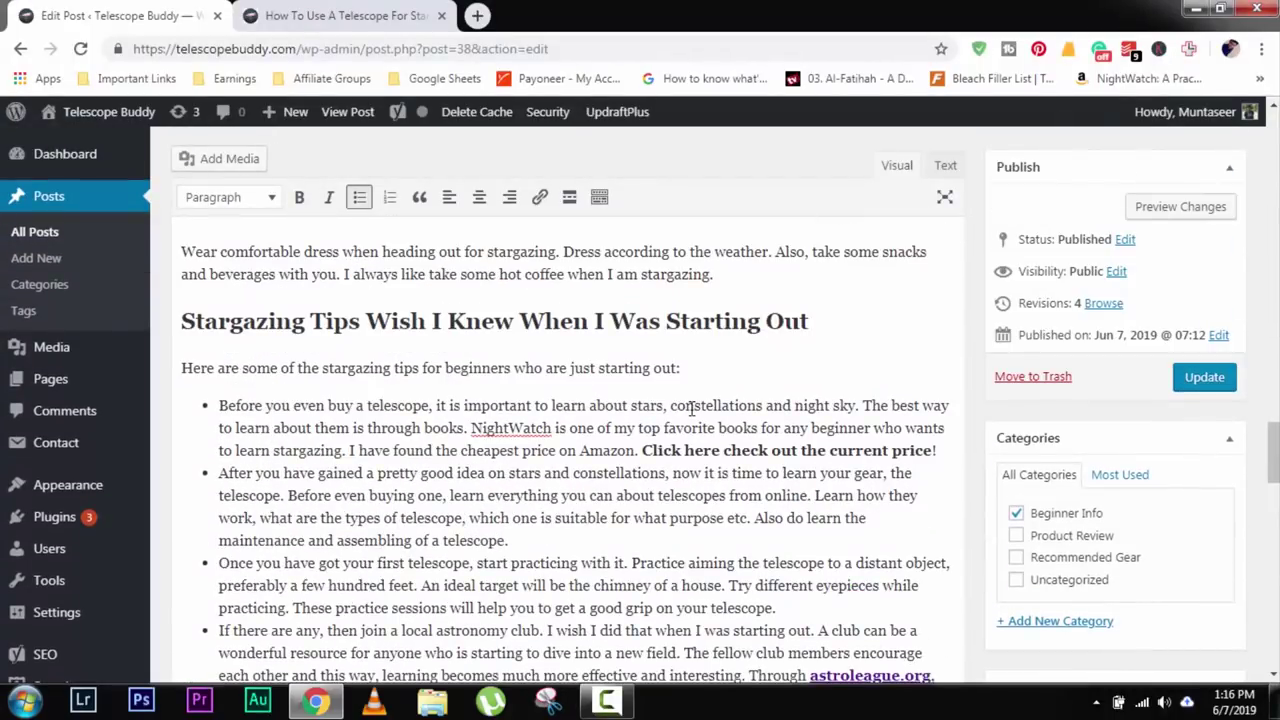
scroll(662, 416, "down", 5)
scroll(662, 416, "down", 2)
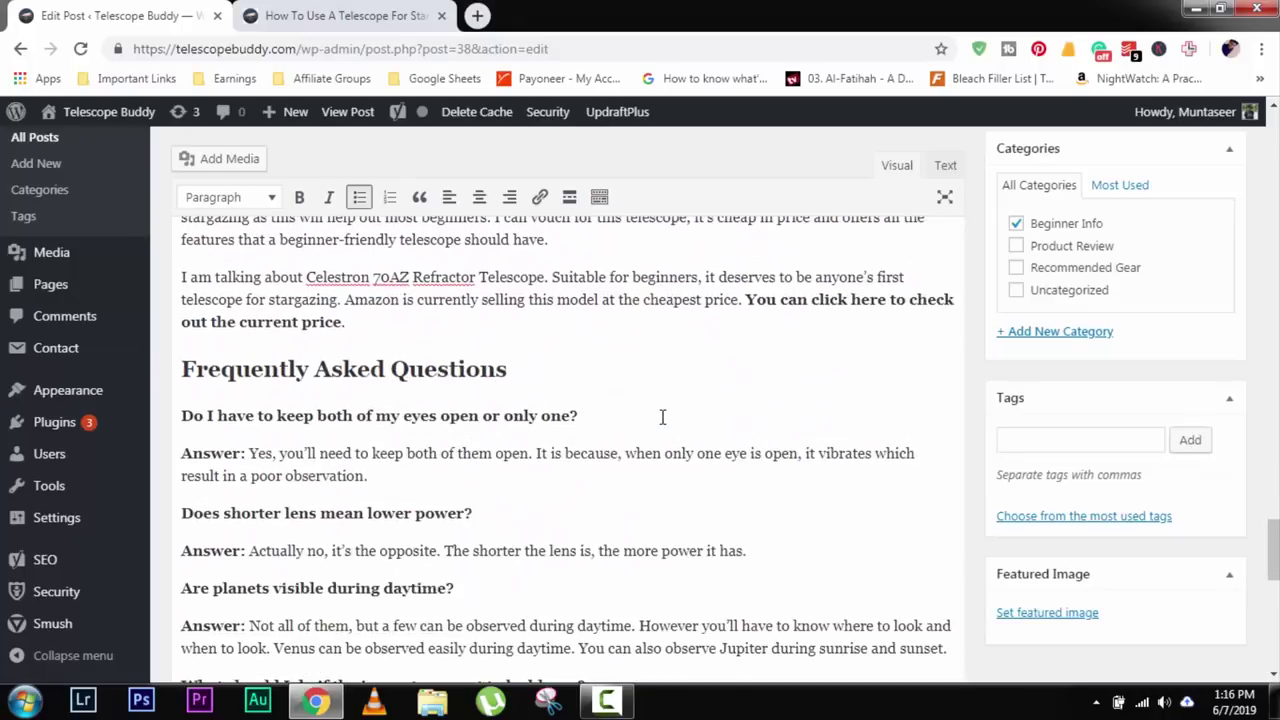
scroll(662, 416, "up", 10)
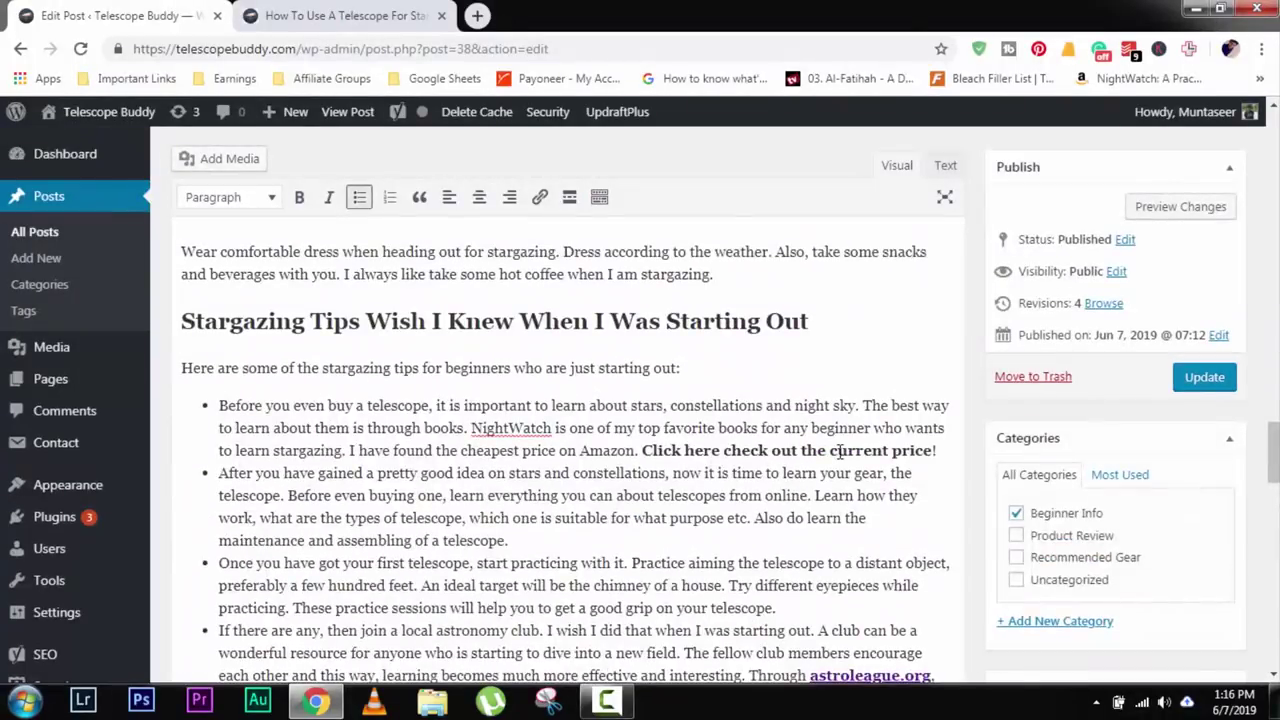
scroll(810, 460, "down", 10)
scroll(760, 405, "up", 4)
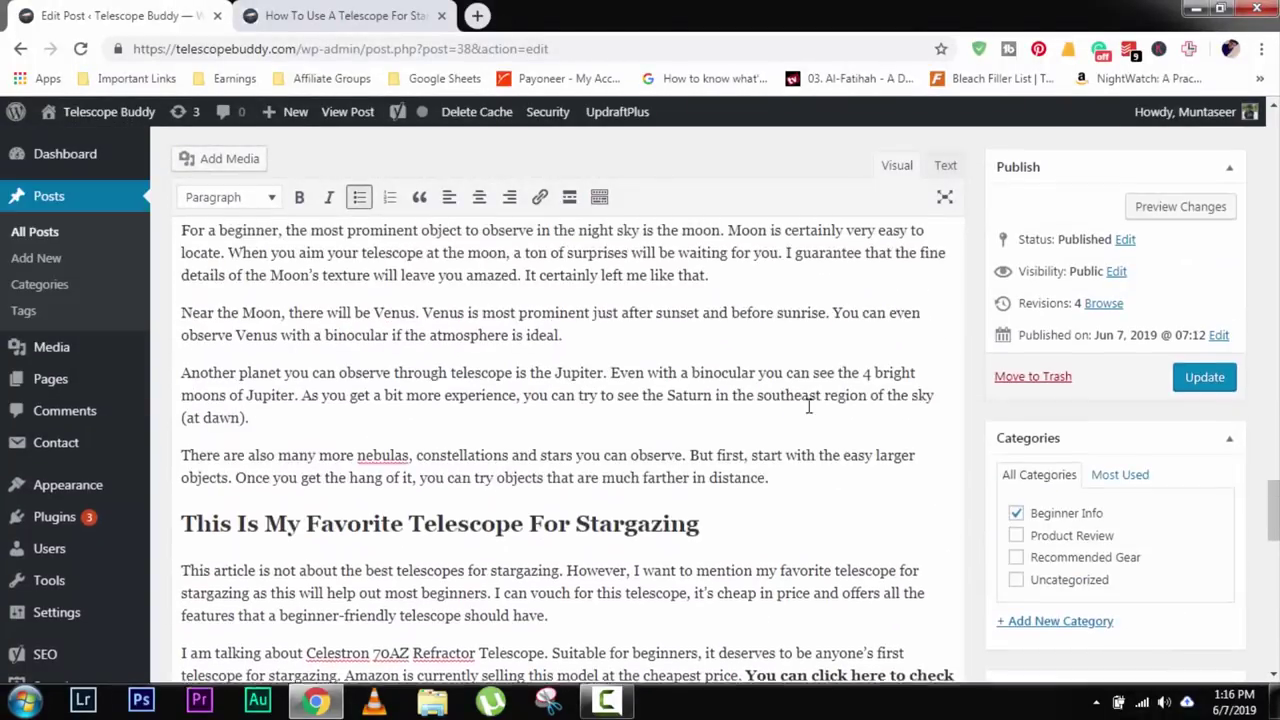
scroll(808, 405, "up", 6)
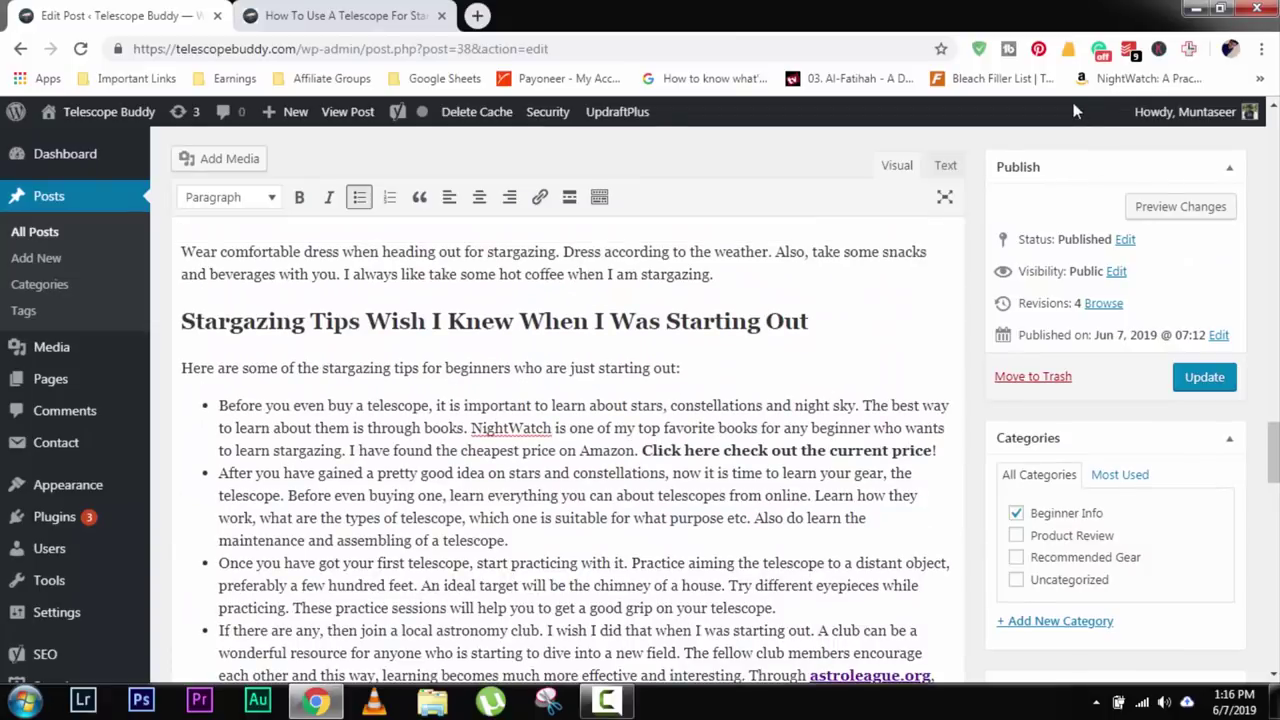
Open the bookmarked NightWatch book page on Amazon beside the post editor and look over the listing.
middle_click(1110, 80)
left_click(533, 10)
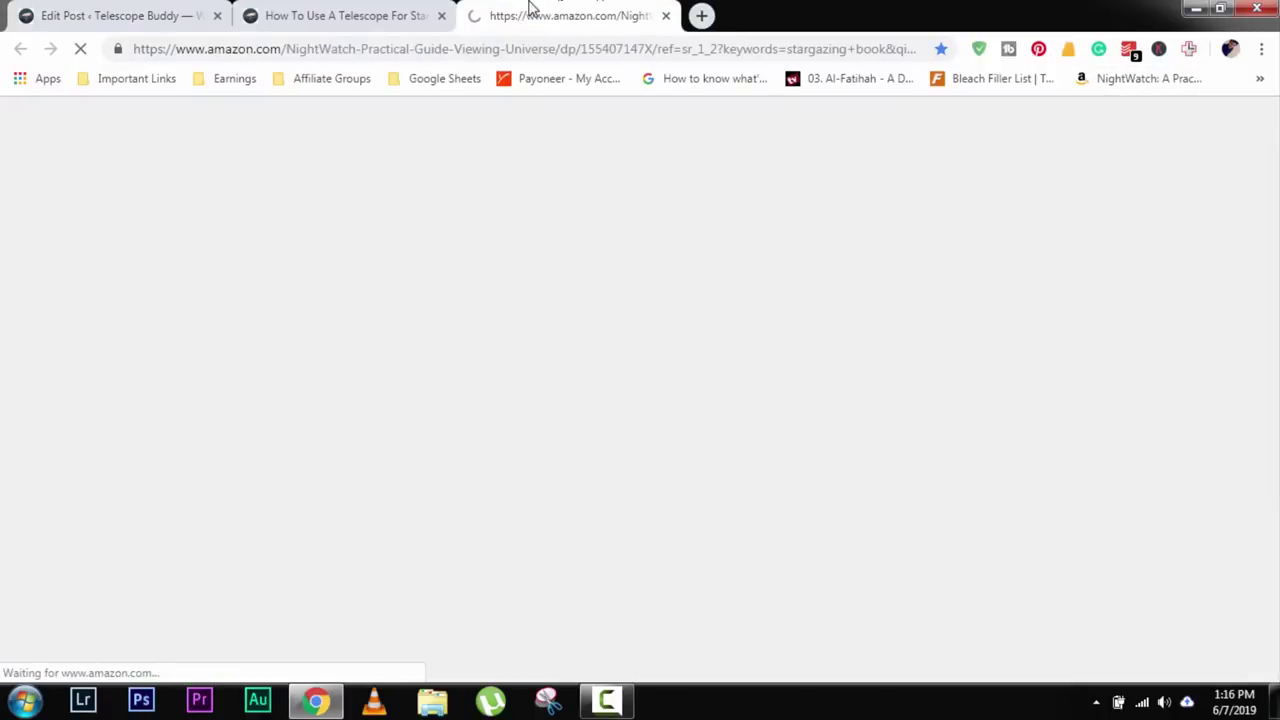
left_click_drag(533, 8, 257, 8)
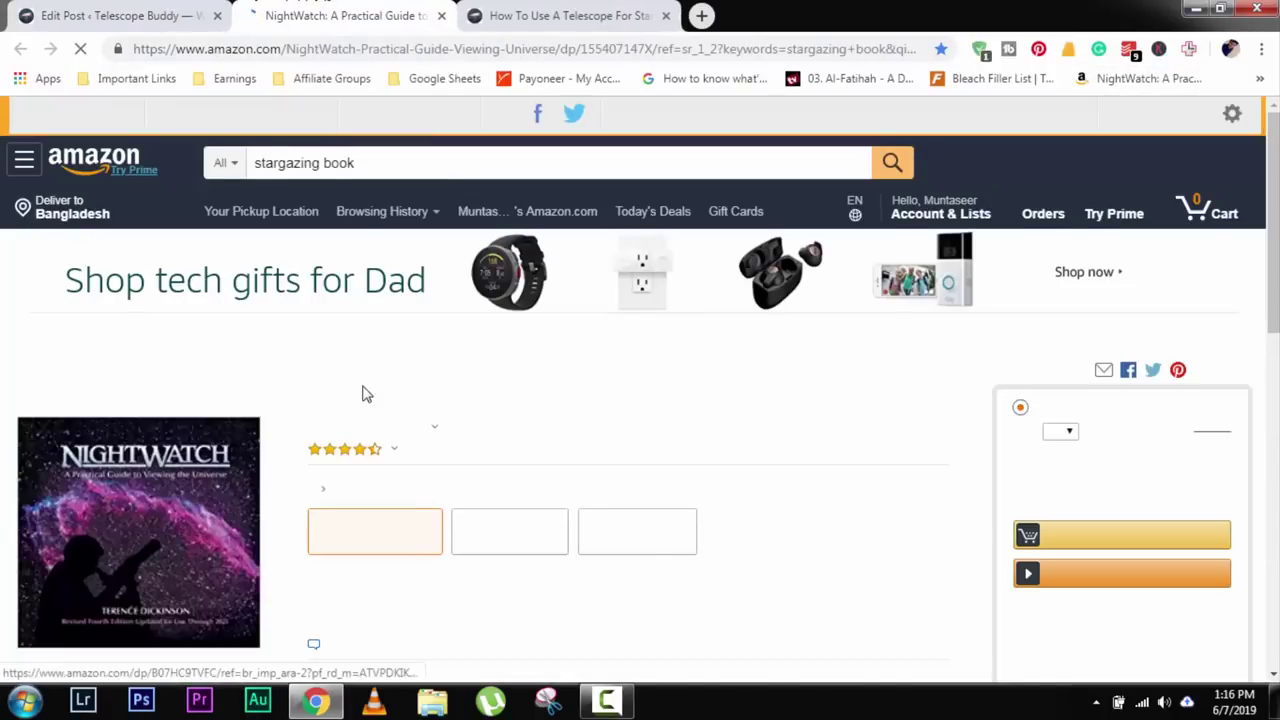
scroll(594, 385, "down", 7)
scroll(594, 385, "up", 7)
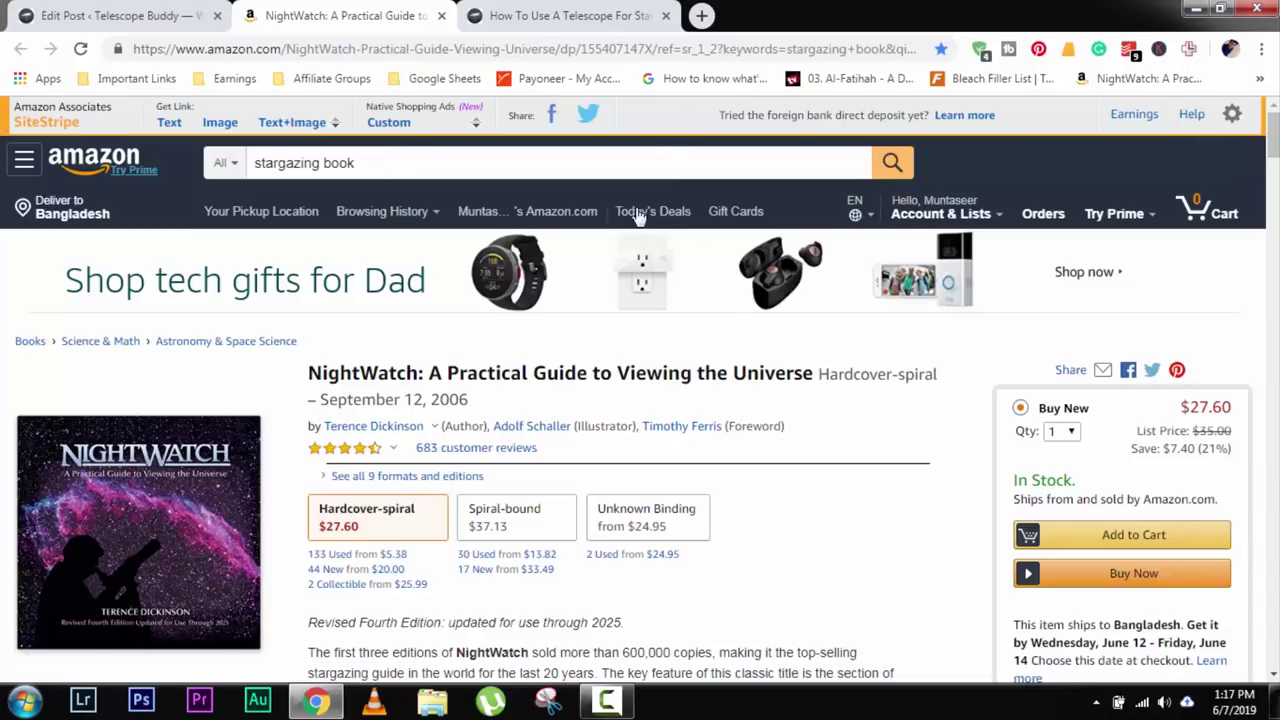
scroll(766, 271, "down", 3)
scroll(770, 268, "up", 3)
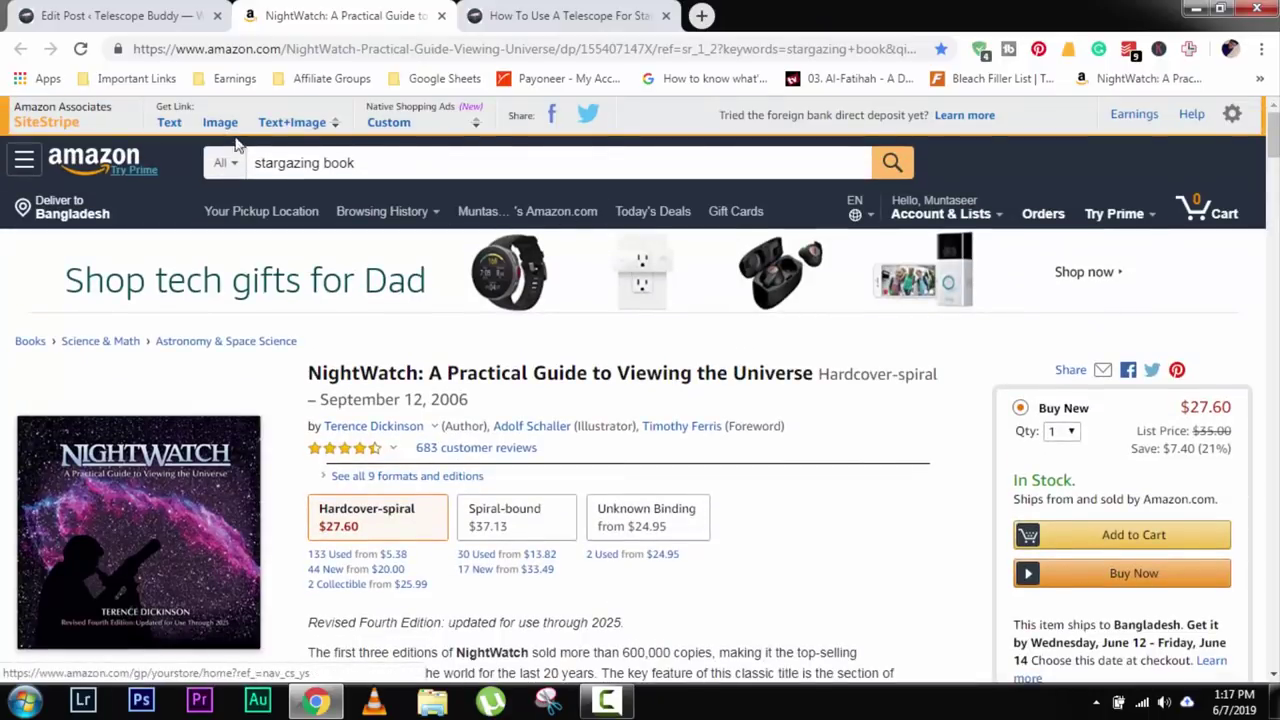
Generate a short affiliate text link for the NightWatch book with the telescopebuddy-20 tracking ID and copy it.
left_click(167, 126)
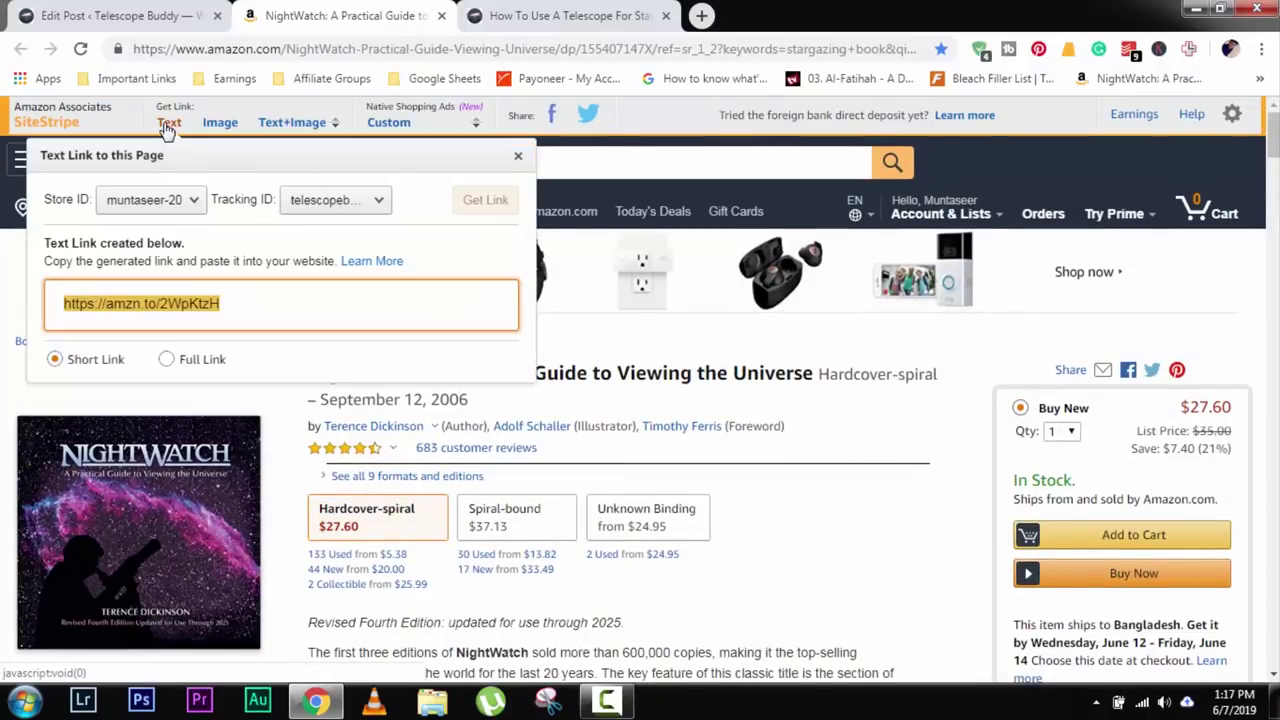
left_click(345, 200)
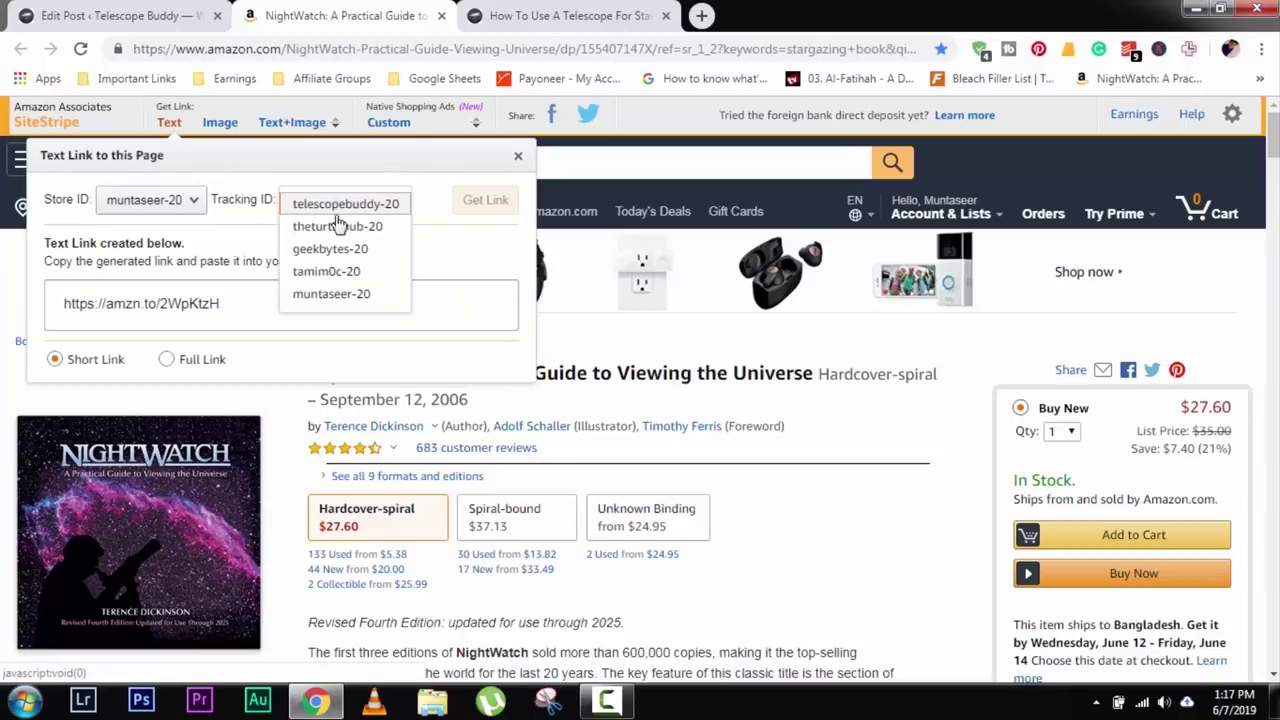
left_click(345, 204)
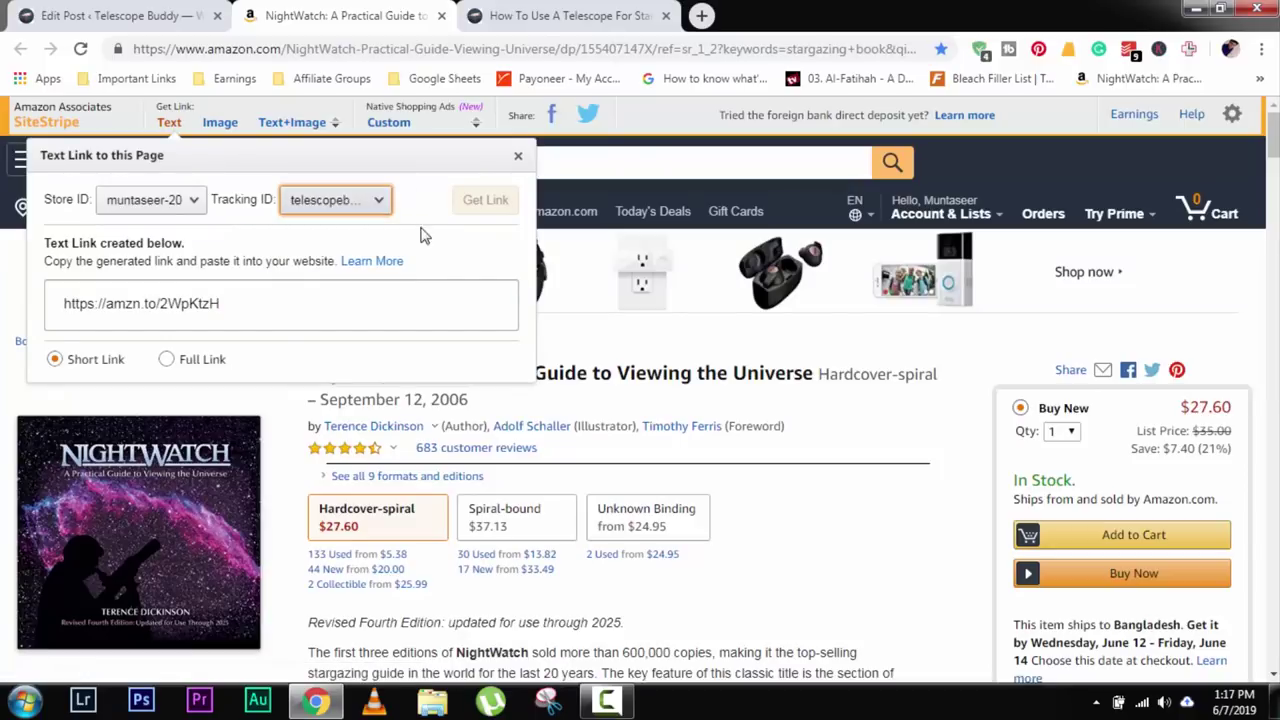
left_click(291, 289)
key("ctrl+c")
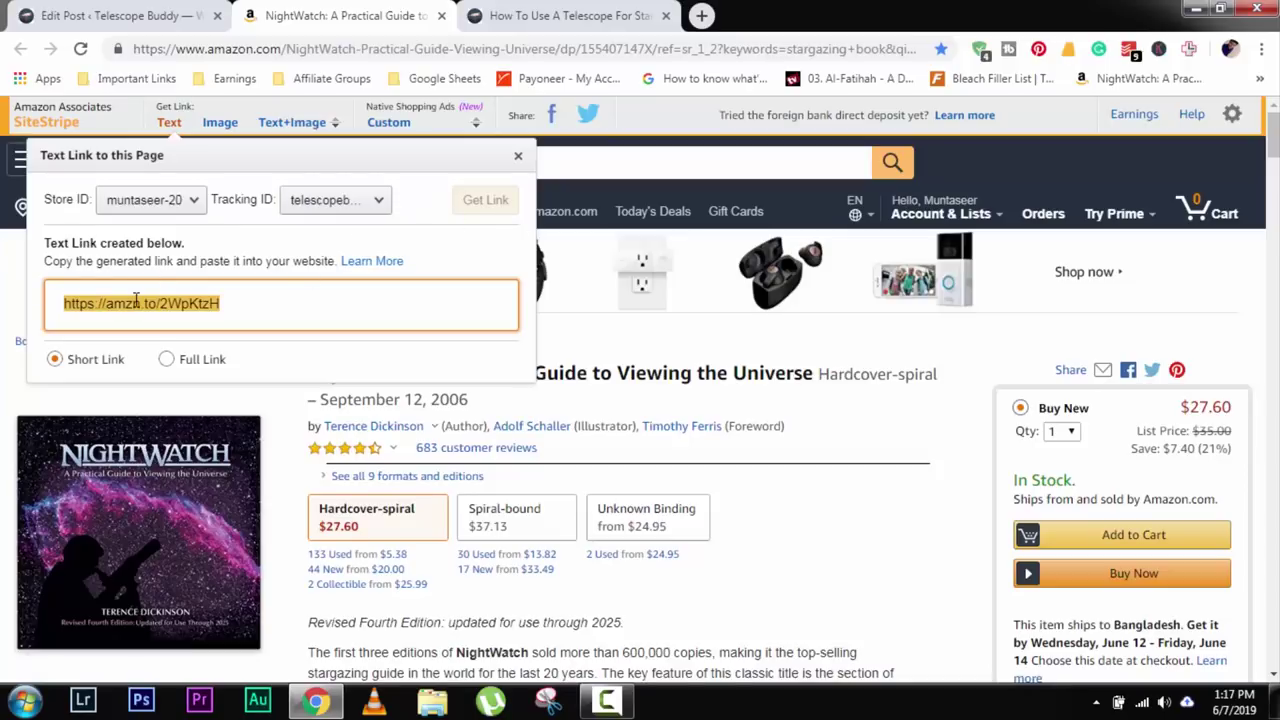
left_click(120, 15)
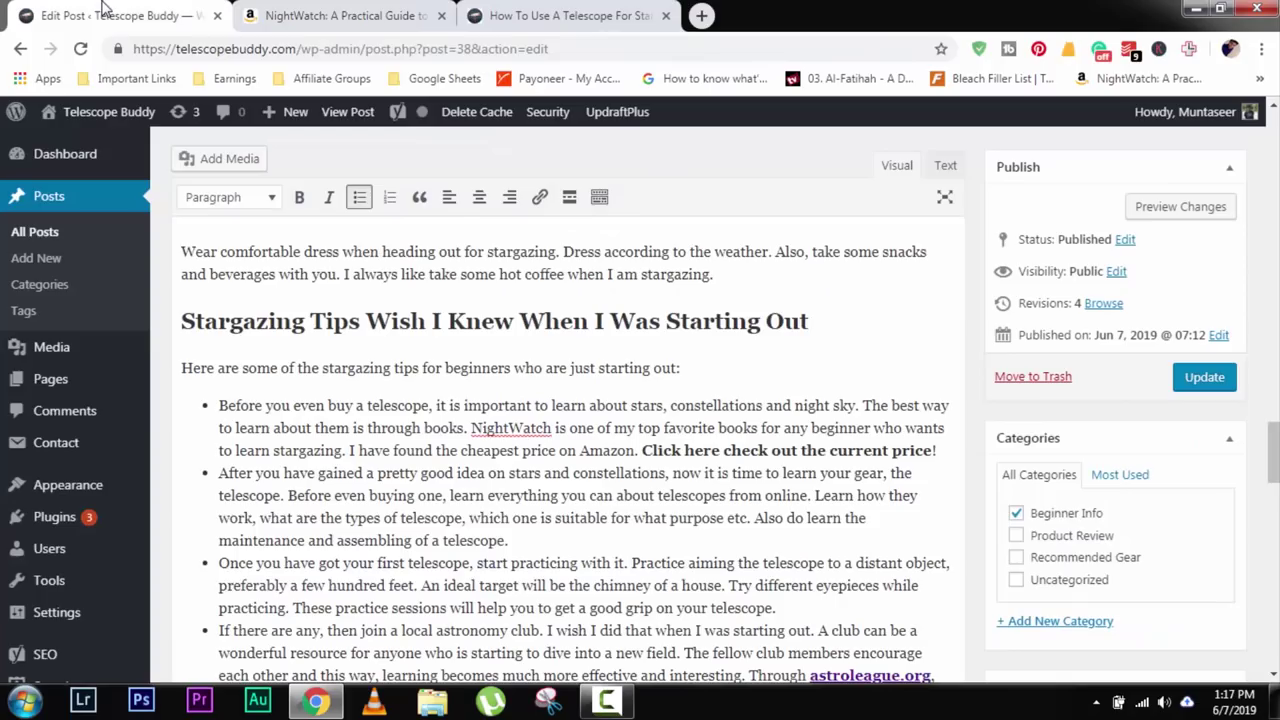
left_click_drag(645, 451, 918, 456)
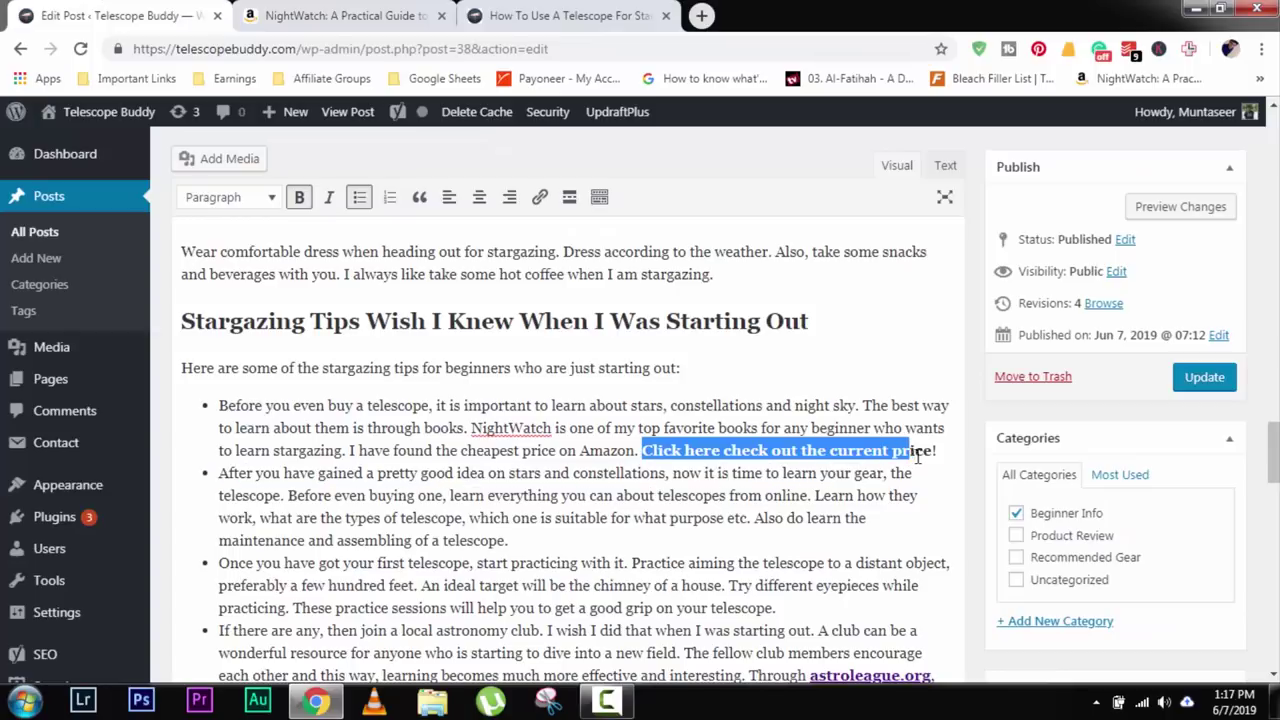
left_click(539, 197)
left_click(942, 484)
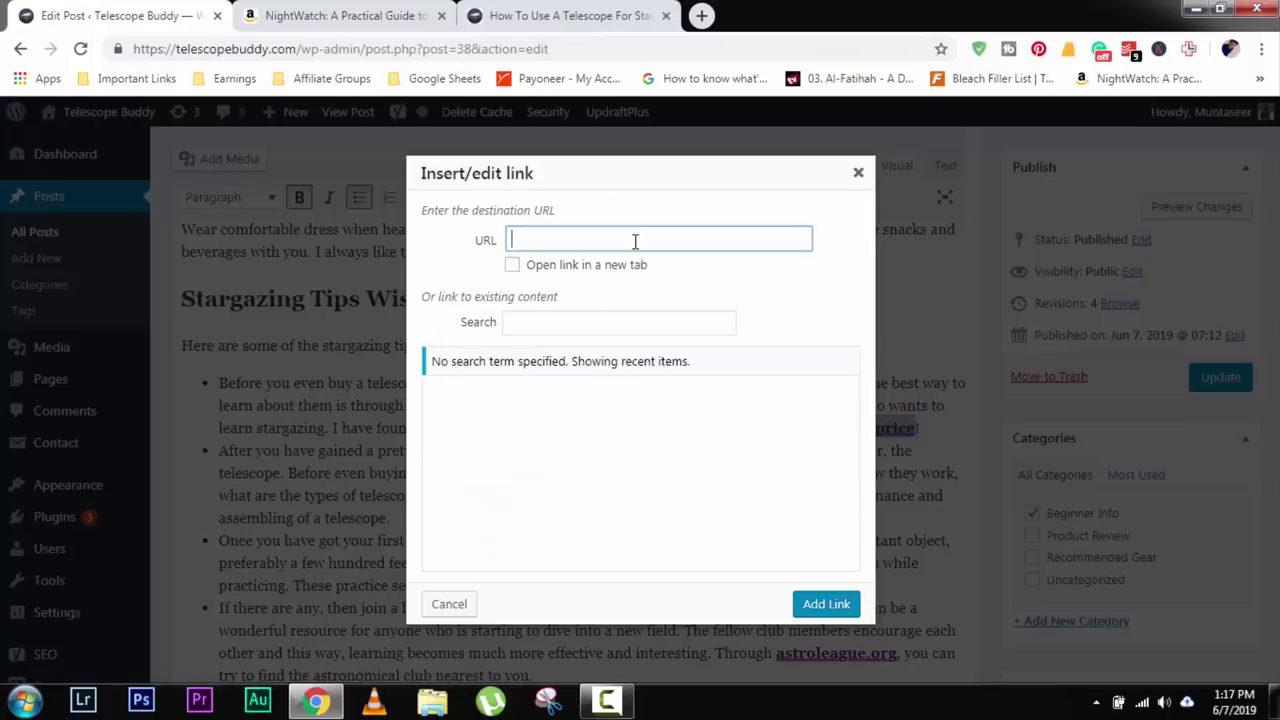
key("ctrl+v")
left_click(514, 265)
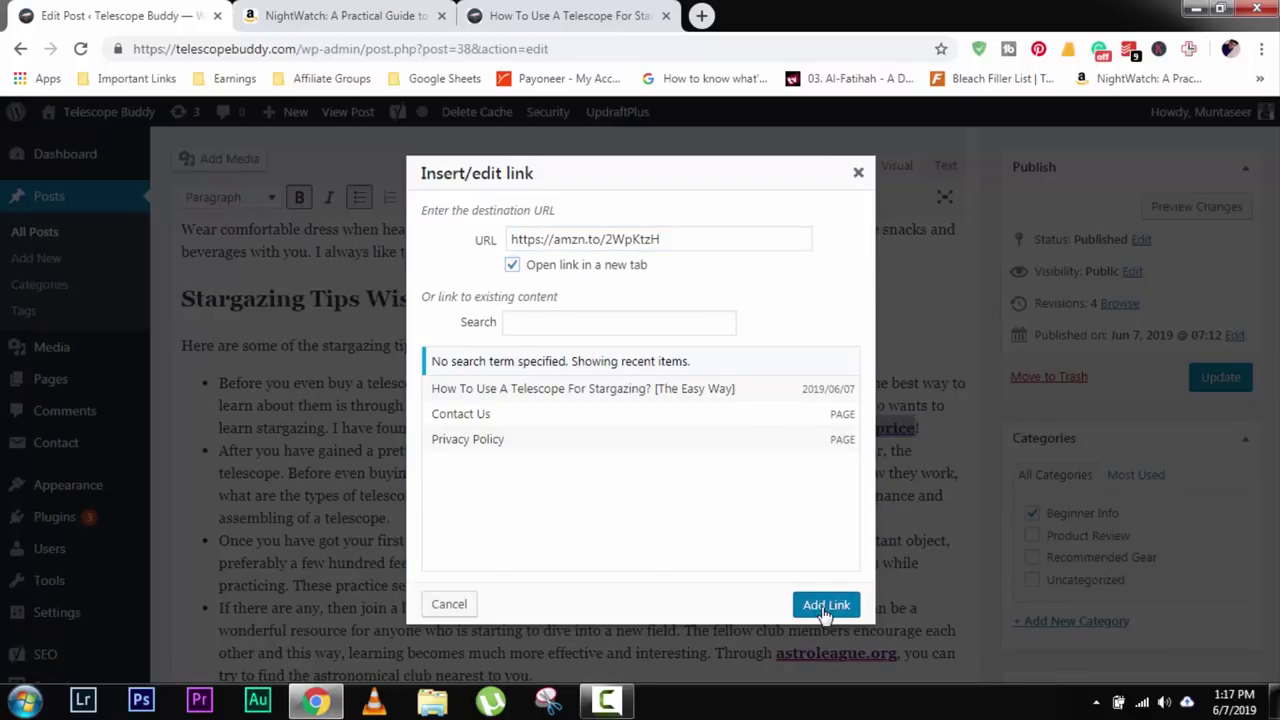
left_click(820, 600)
Close the NightWatch page on Amazon and return to the post editor.
left_click(540, 15)
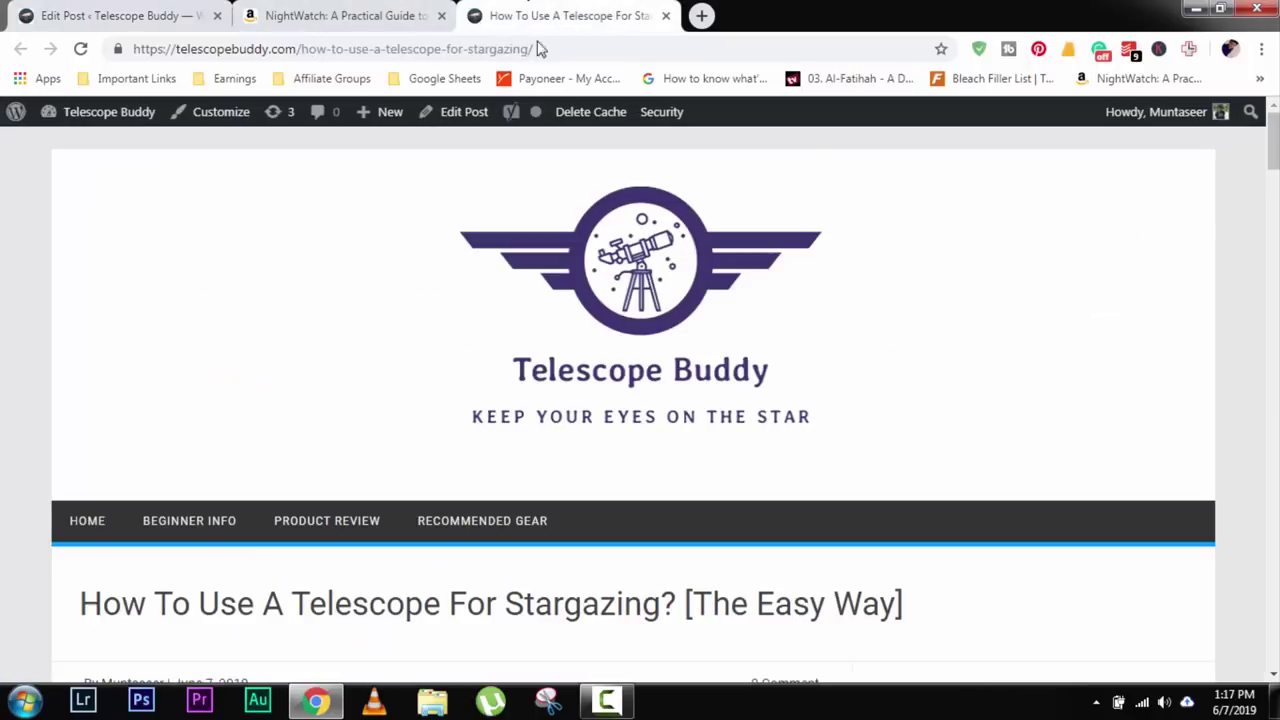
left_click(389, 14)
left_click(440, 15)
left_click(160, 10)
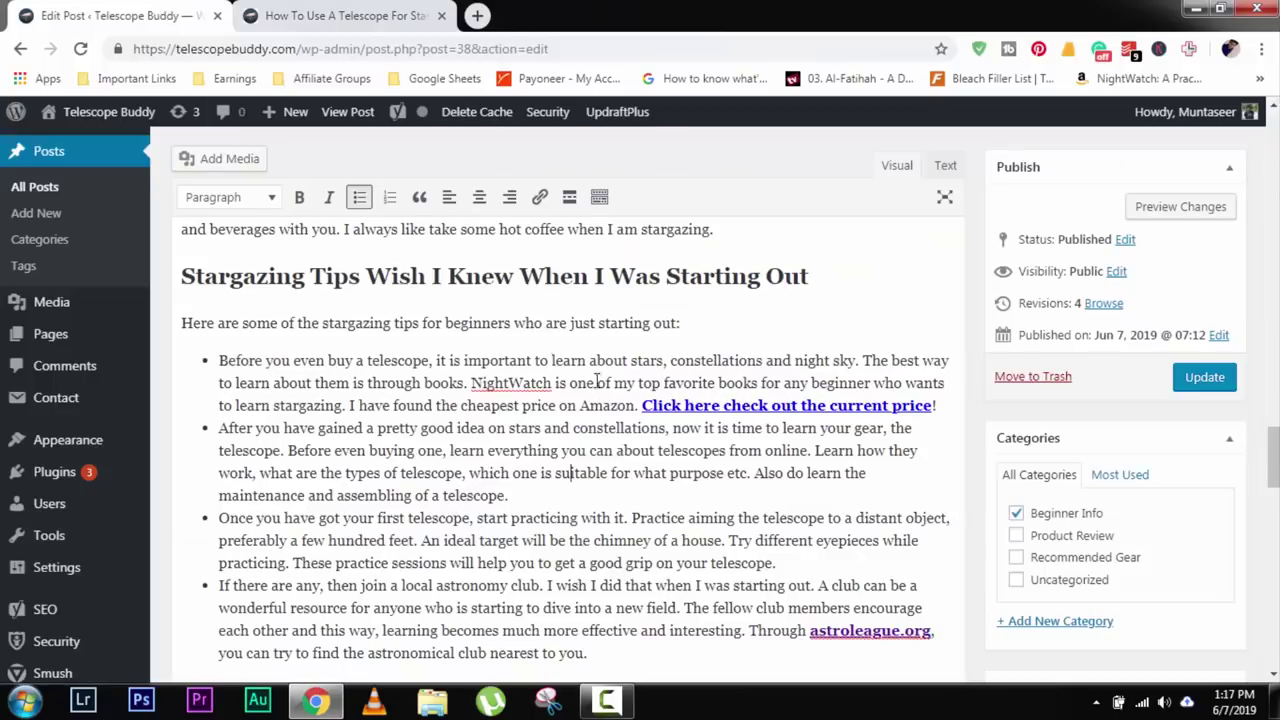
Open the Celestron AstroMaster 70AZ Refractor page on Amazon beside the editor and generate its short affiliate text link.
scroll(600, 380, "down", 10)
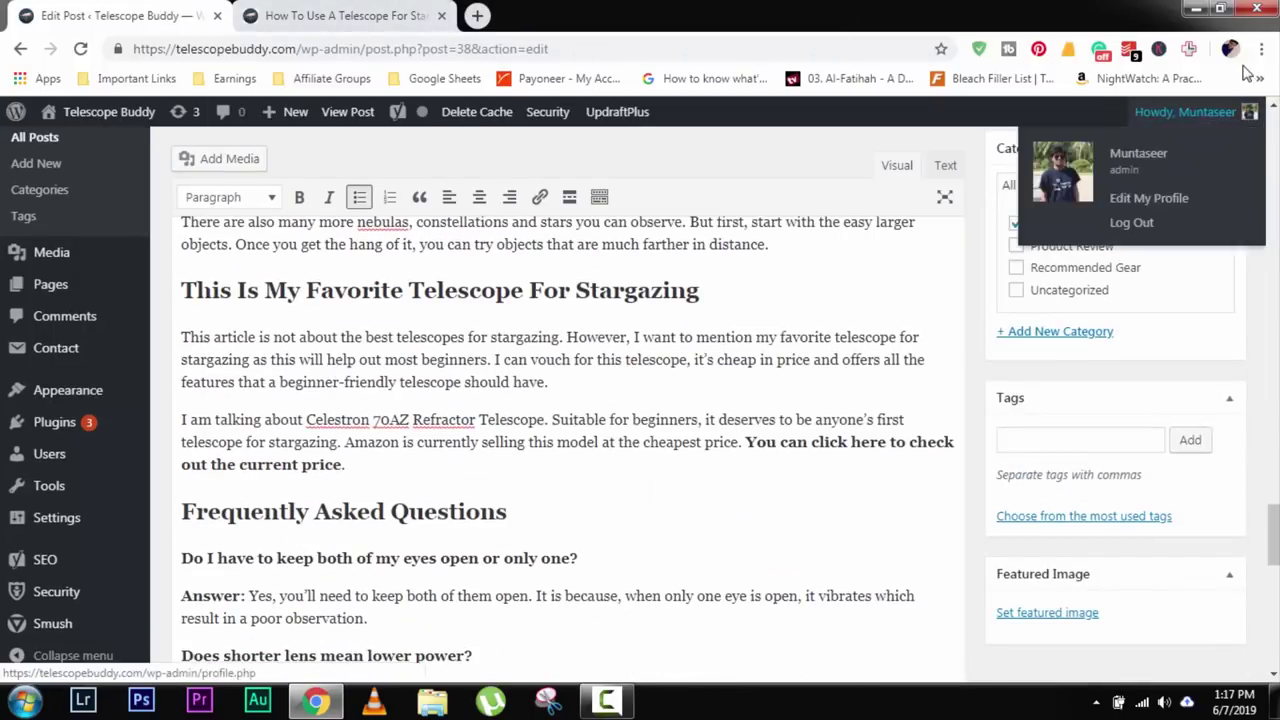
middle_click(1086, 107)
left_click_drag(549, 15, 330, 15)
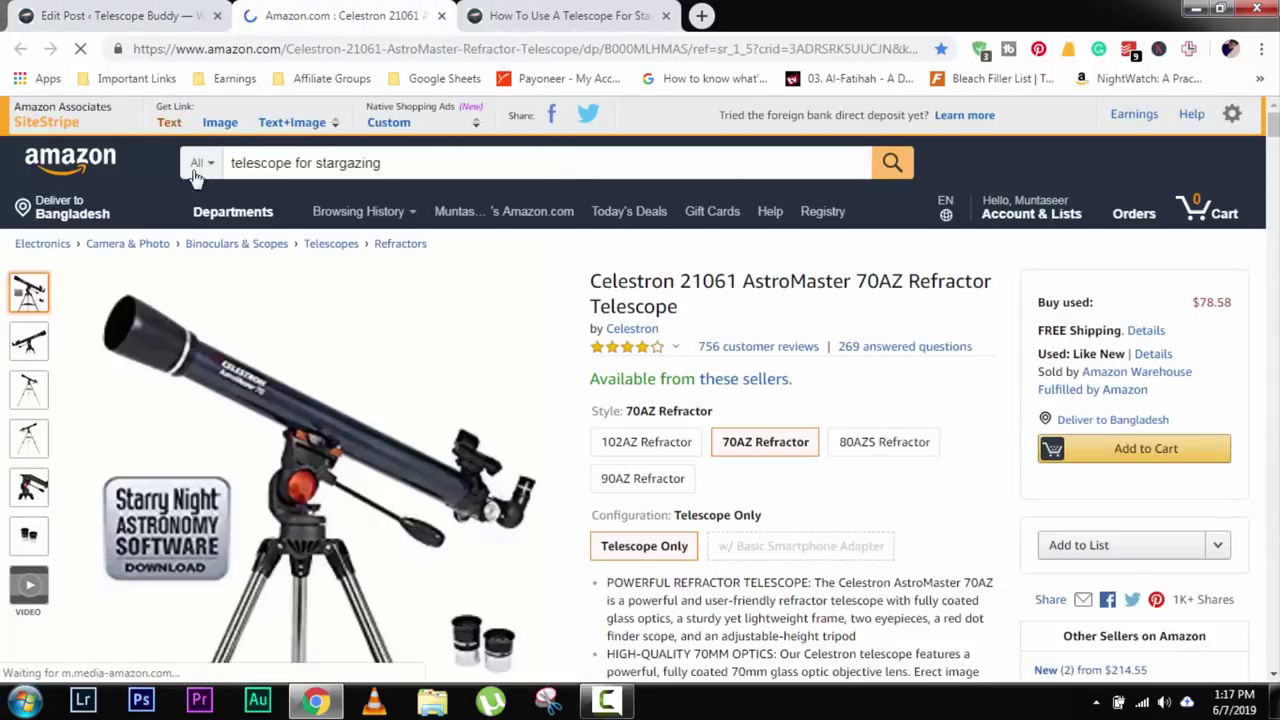
left_click(170, 123)
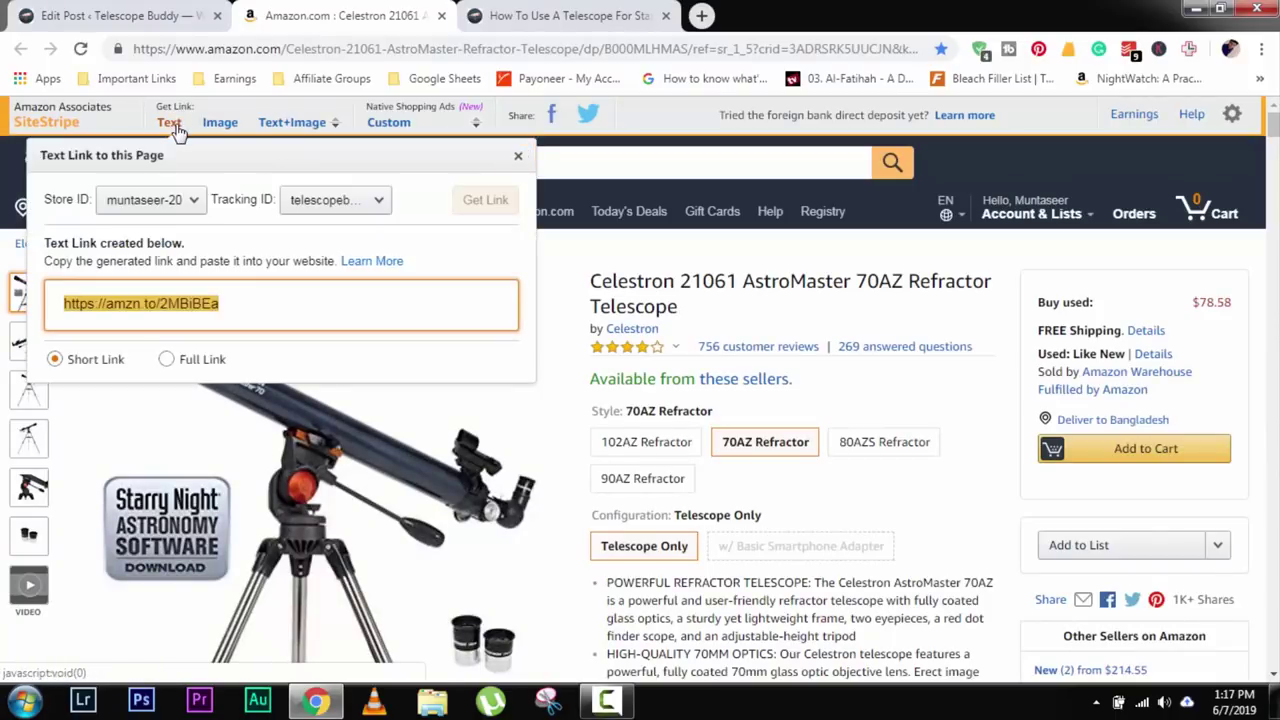
left_click(130, 18)
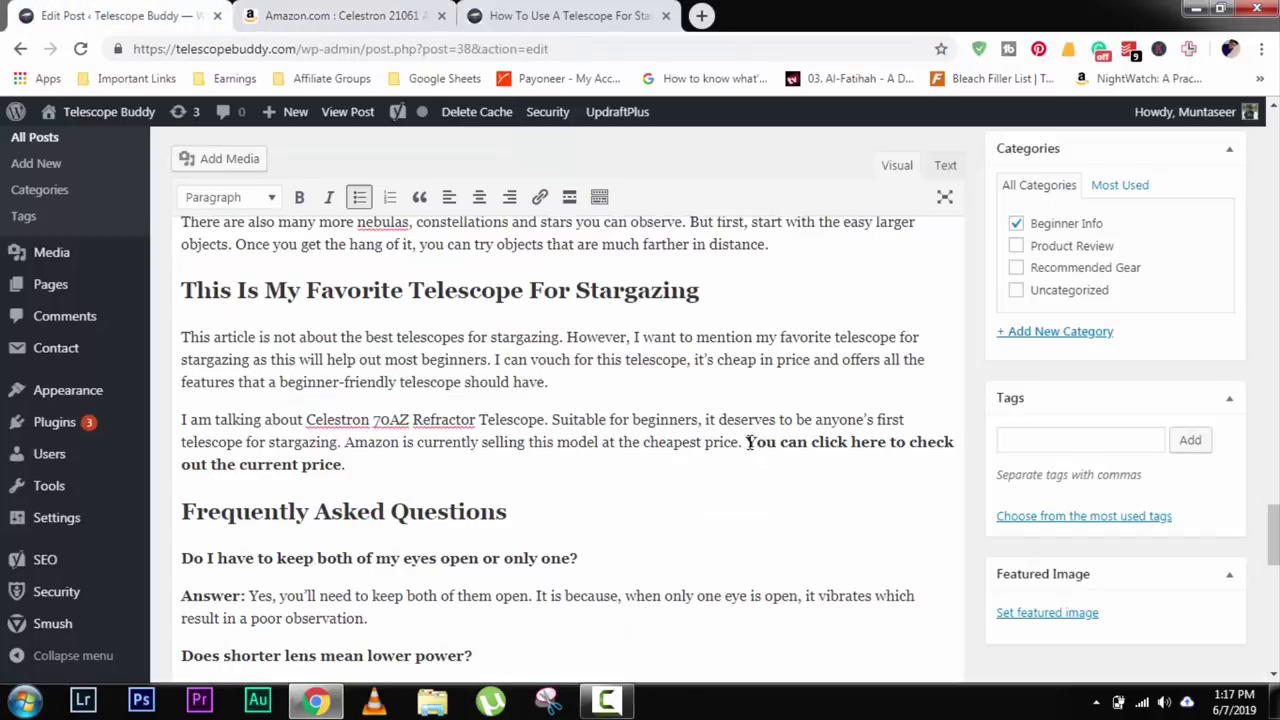
left_click_drag(746, 442, 432, 462)
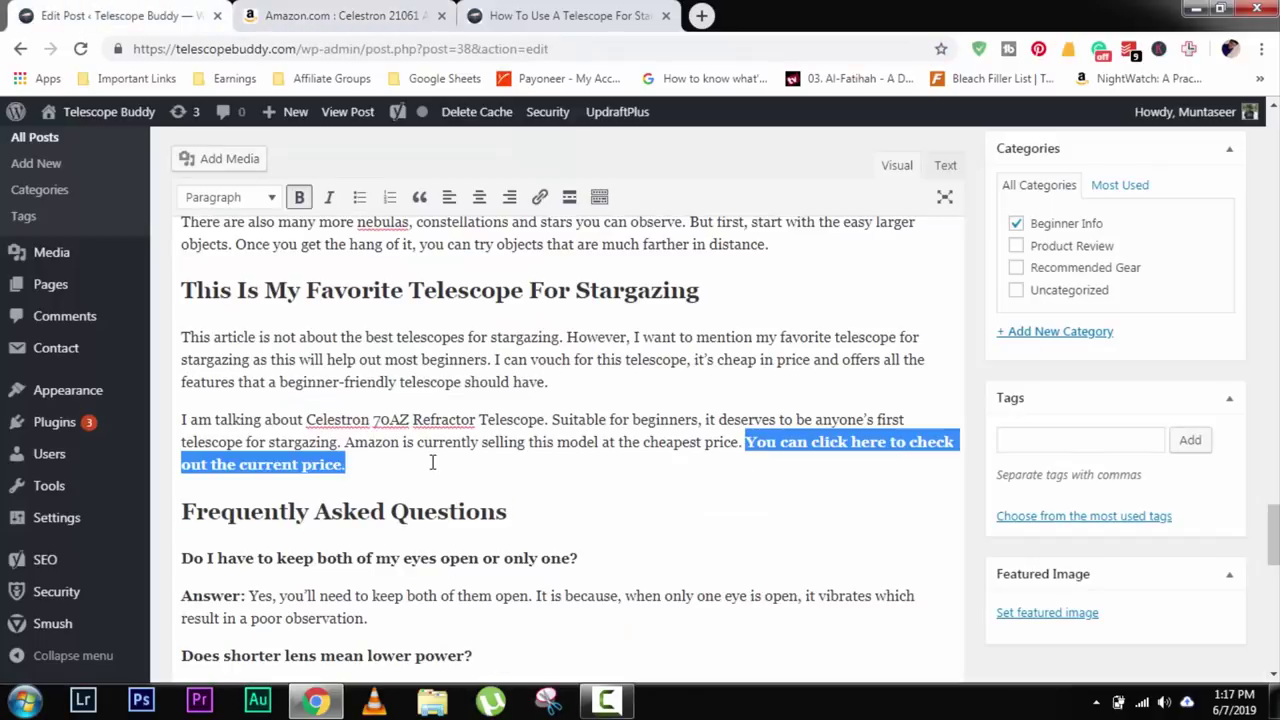
left_click(540, 197)
left_click(724, 499)
type("https://amzn.to/2M9kBEa")
left_click(826, 604)
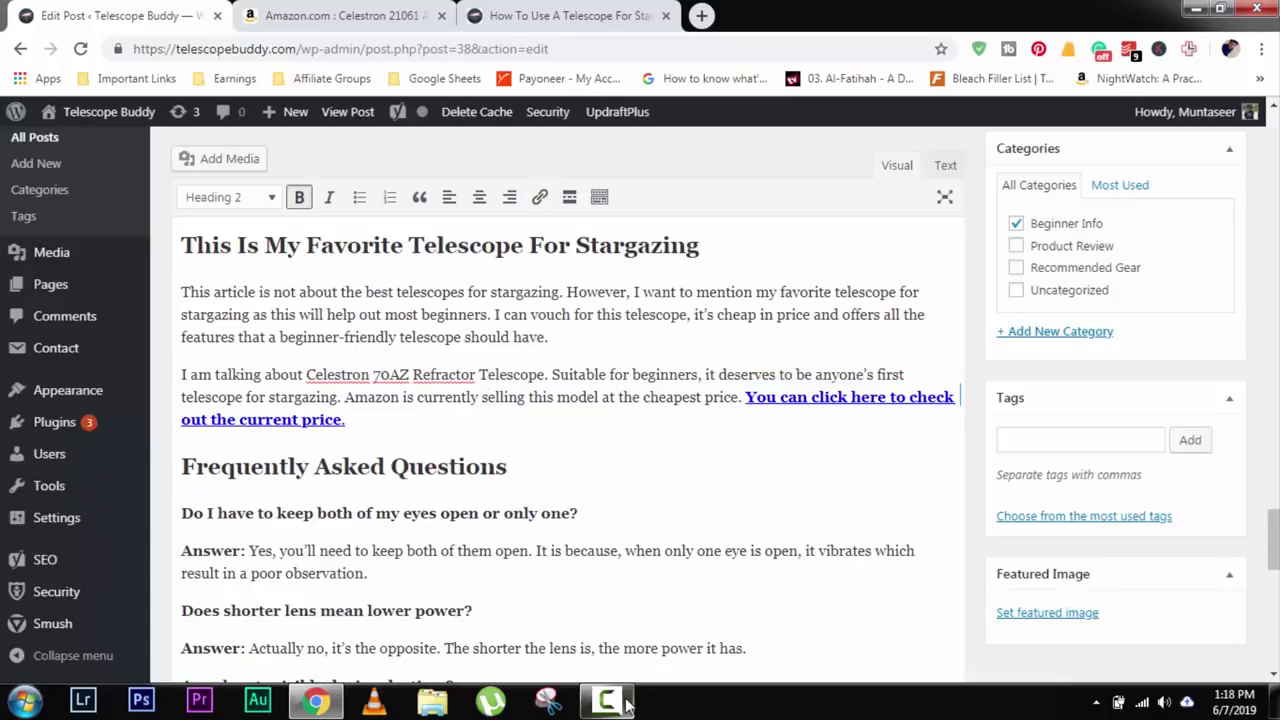
left_click(625, 705)
left_click(625, 705)
left_click(749, 491)
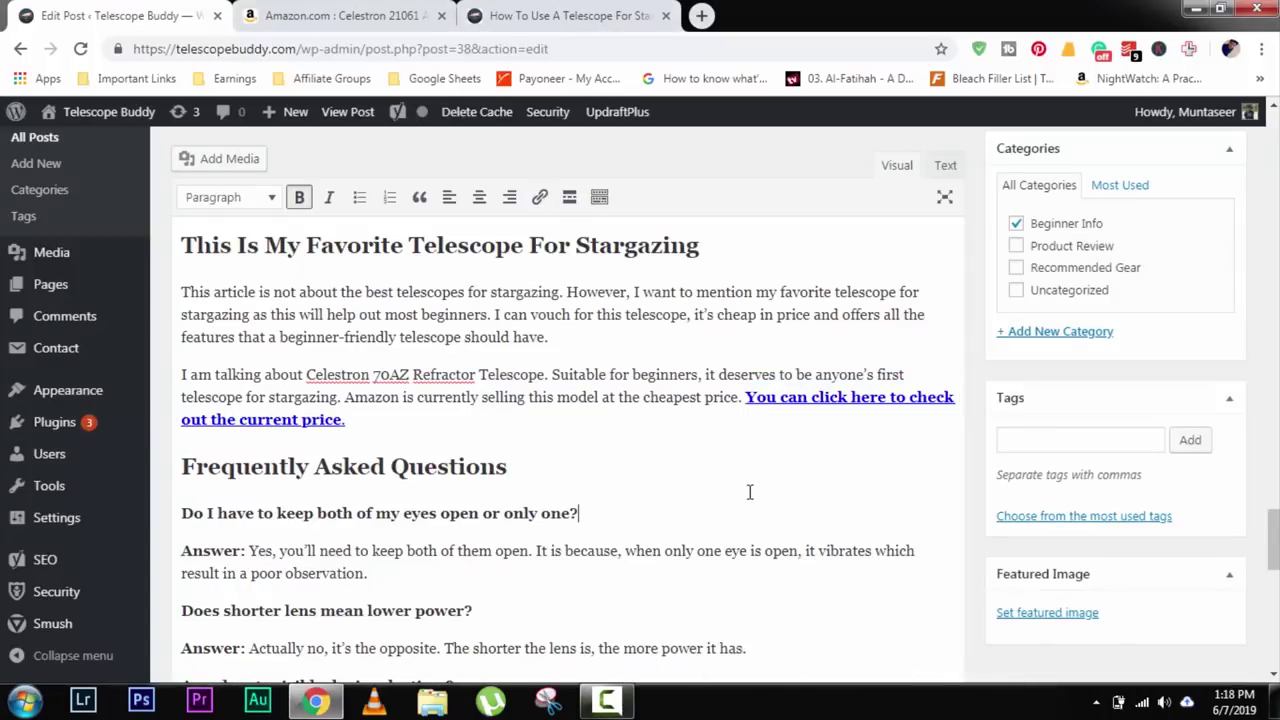
Update the published post and review the live article from its title down to the frequently asked questions.
scroll(749, 491, "up", 8)
left_click(1204, 378)
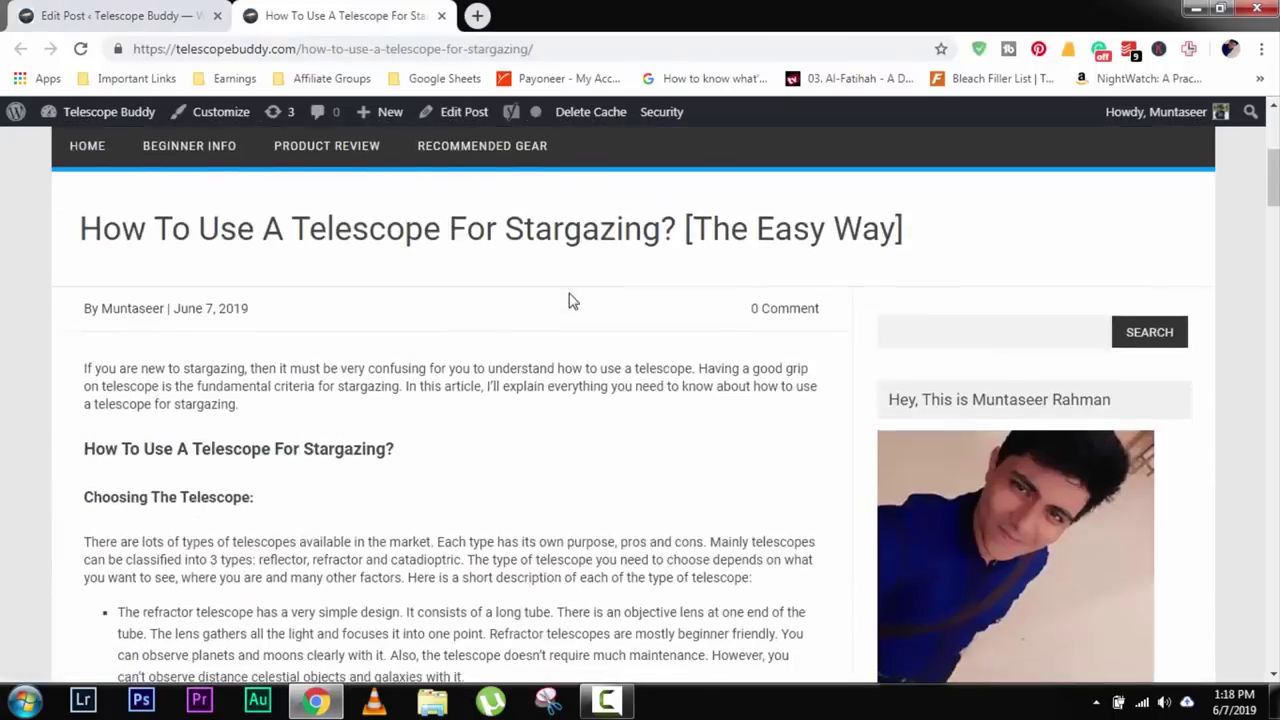
scroll(557, 331, "down", 20)
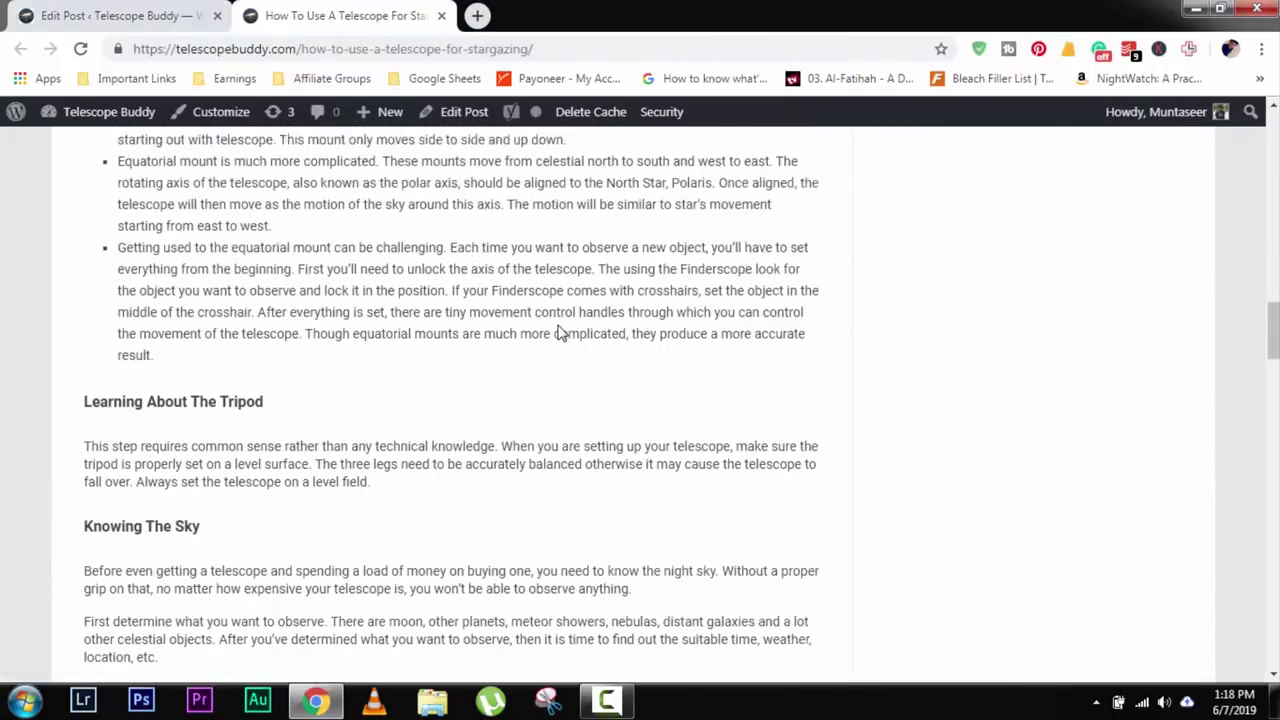
scroll(557, 331, "down", 20)
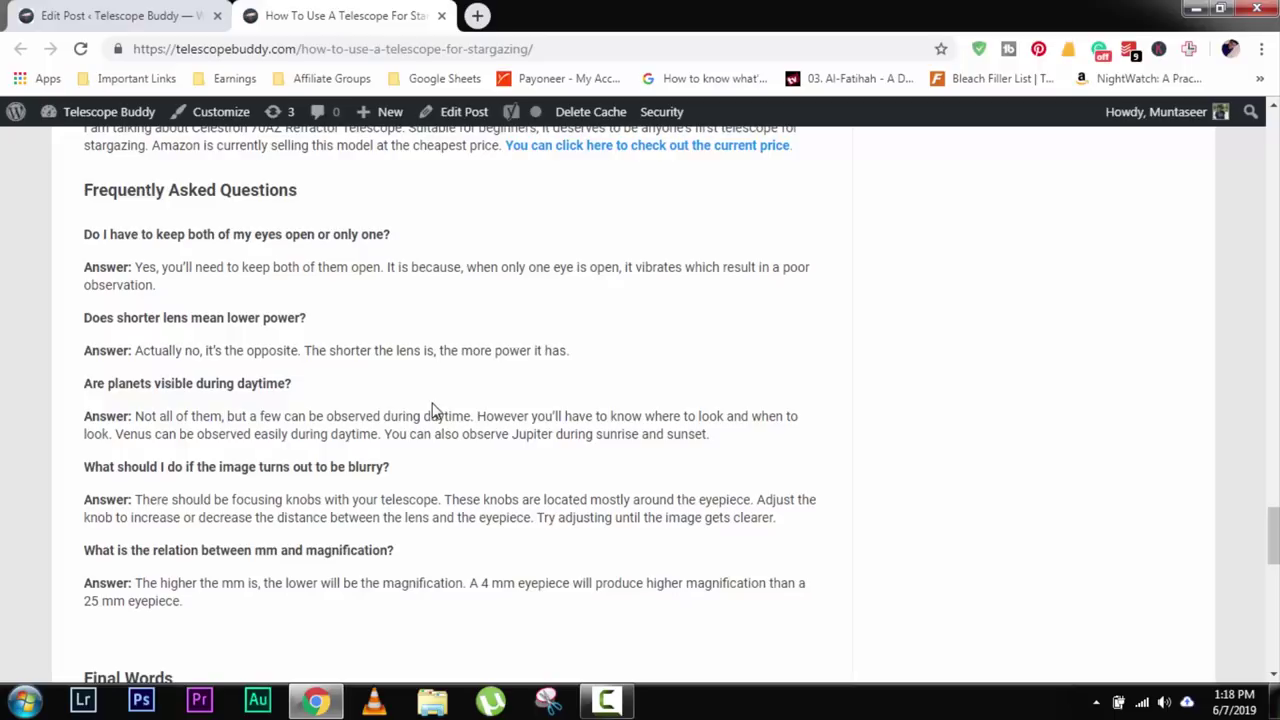
scroll(405, 398, "up", 1)
left_click(127, 16)
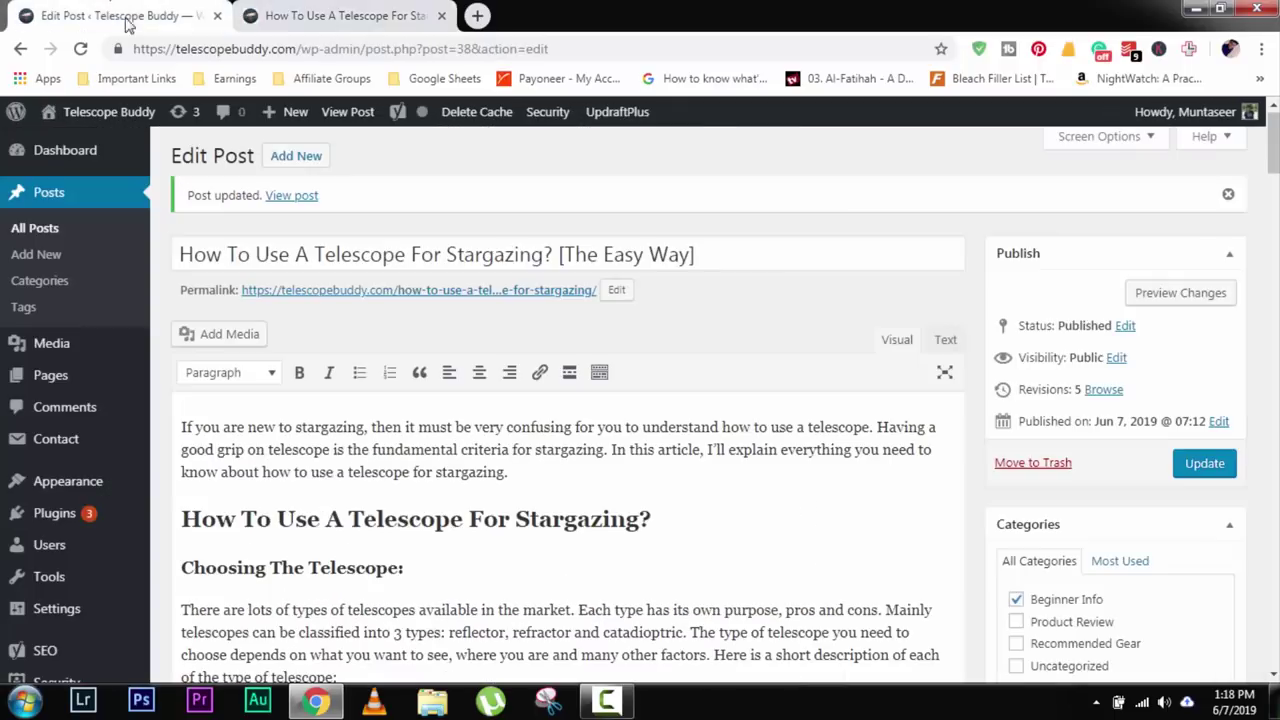
left_click(340, 8)
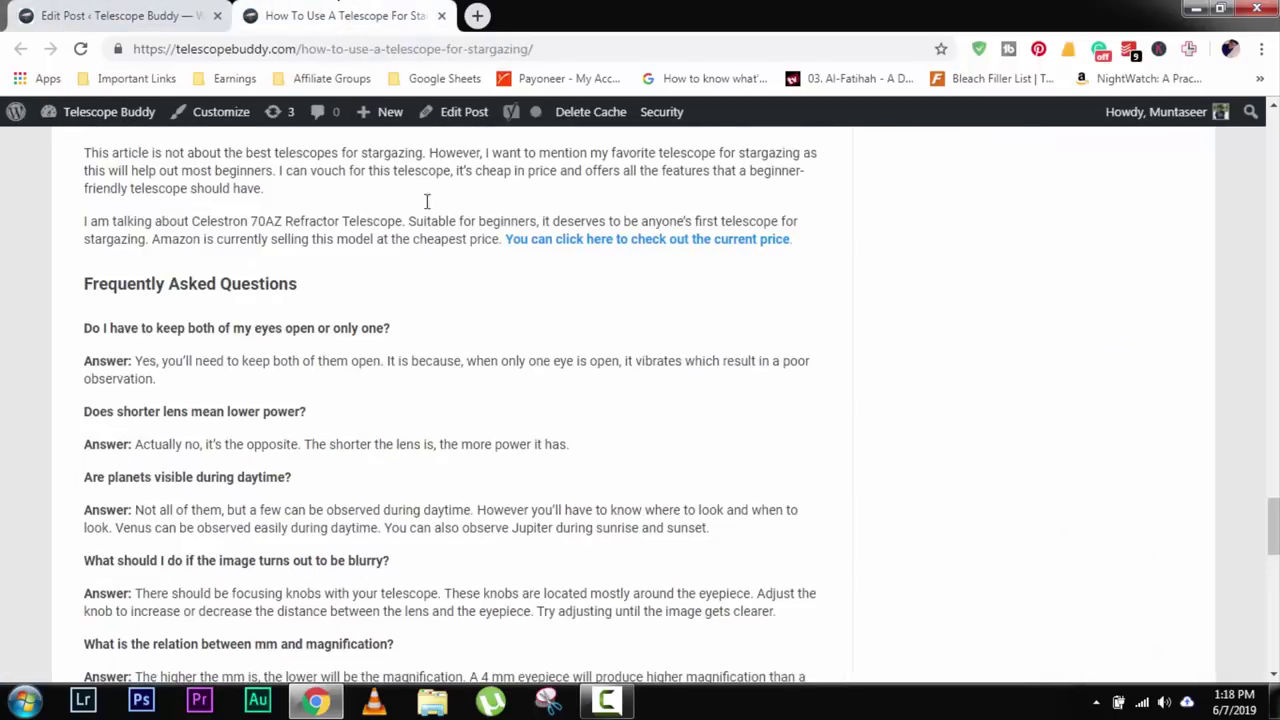
scroll(1081, 397, "up", 5)
scroll(826, 380, "up", 15)
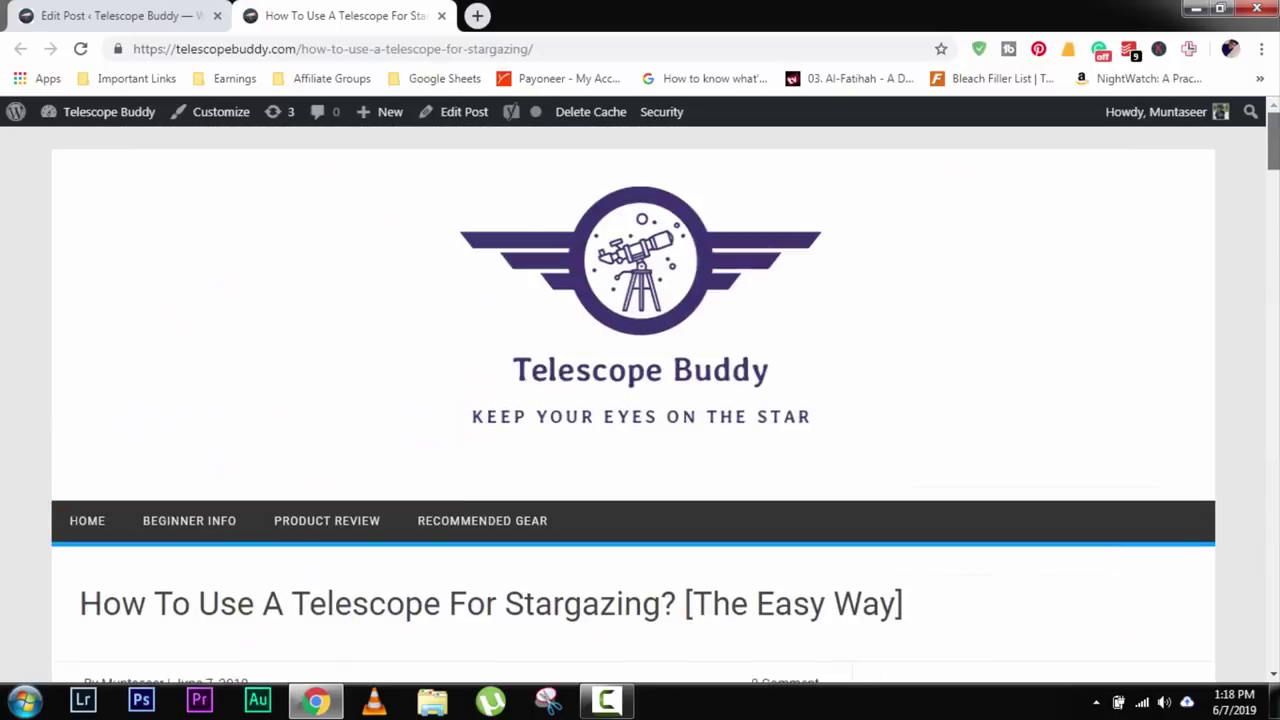
scroll(416, 538, "down", 2)
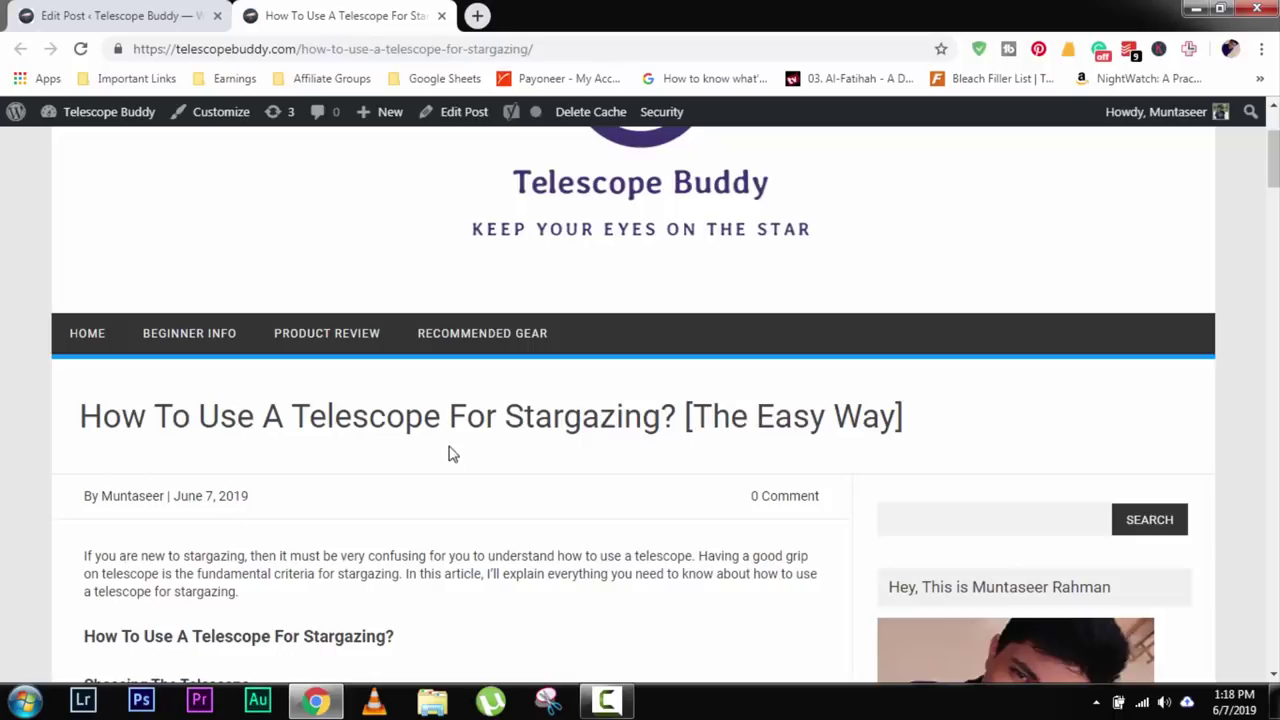
left_click(477, 15)
type("te")
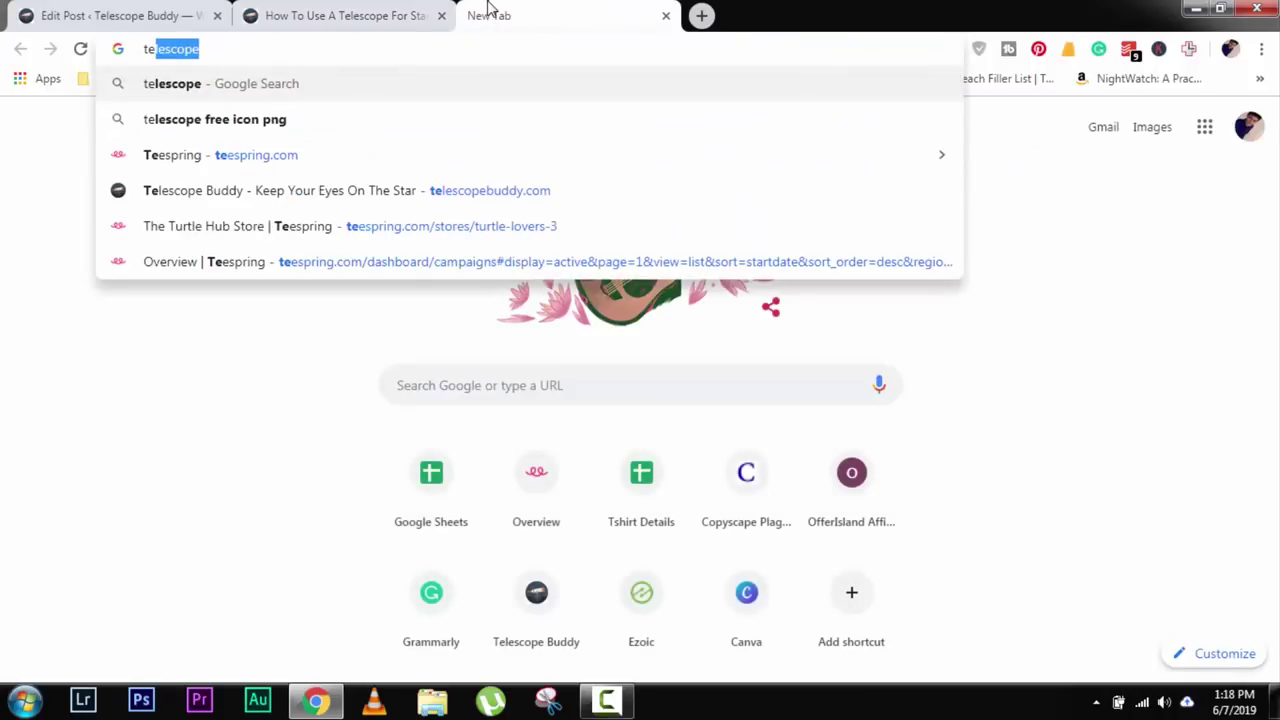
type("e")
key("BackSpace")
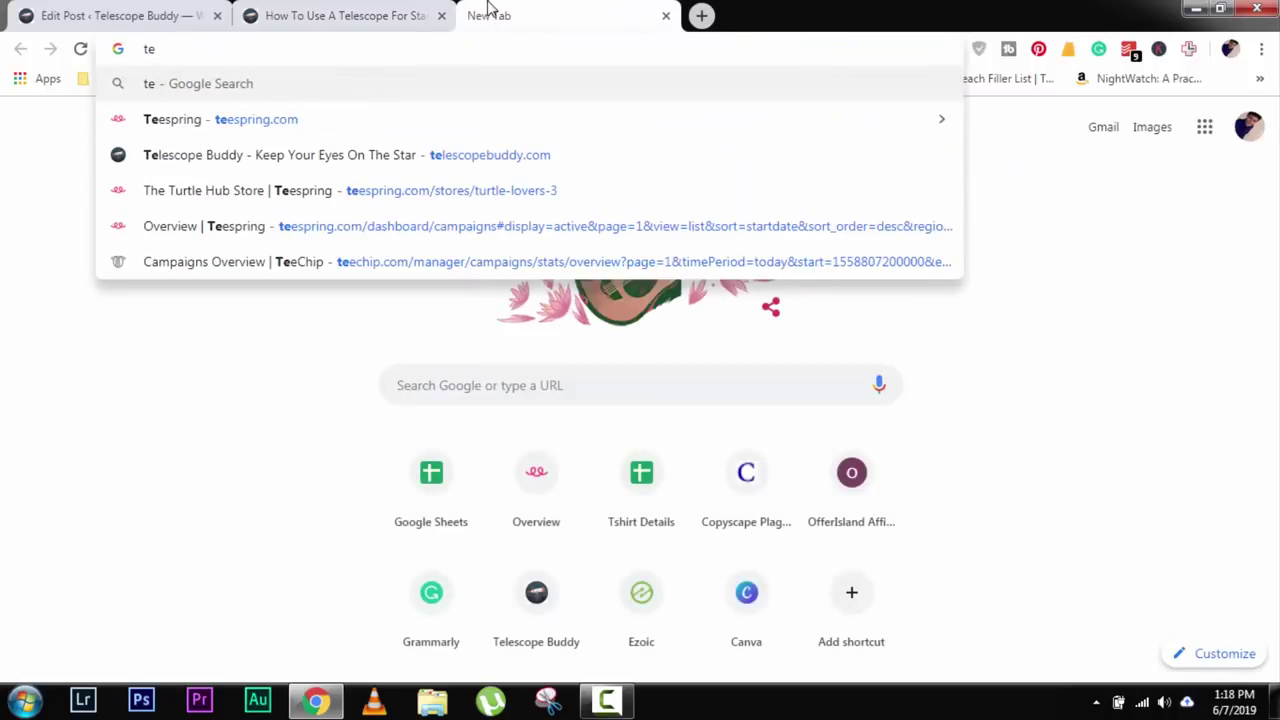
type("lescope")
key("Return")
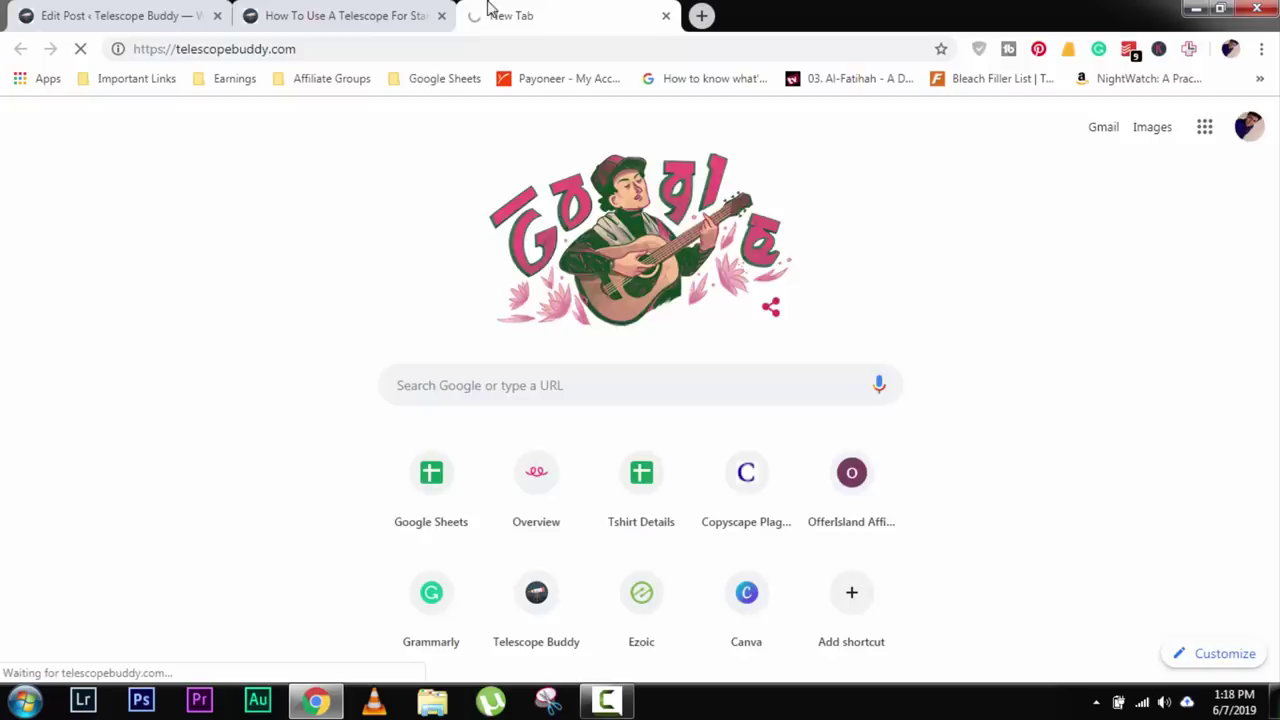
Search Google for "telescope" and show the image results.
left_click(215, 49)
type("te")
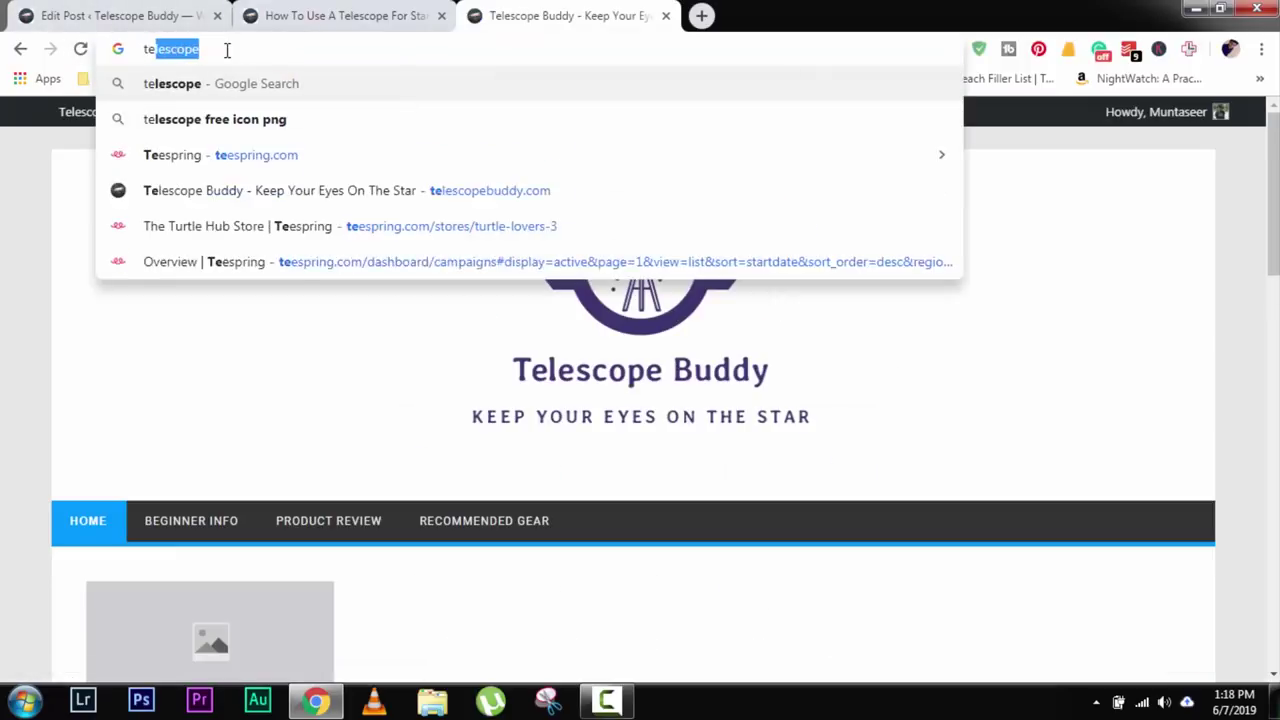
type("lescope")
key("Down")
key("Return")
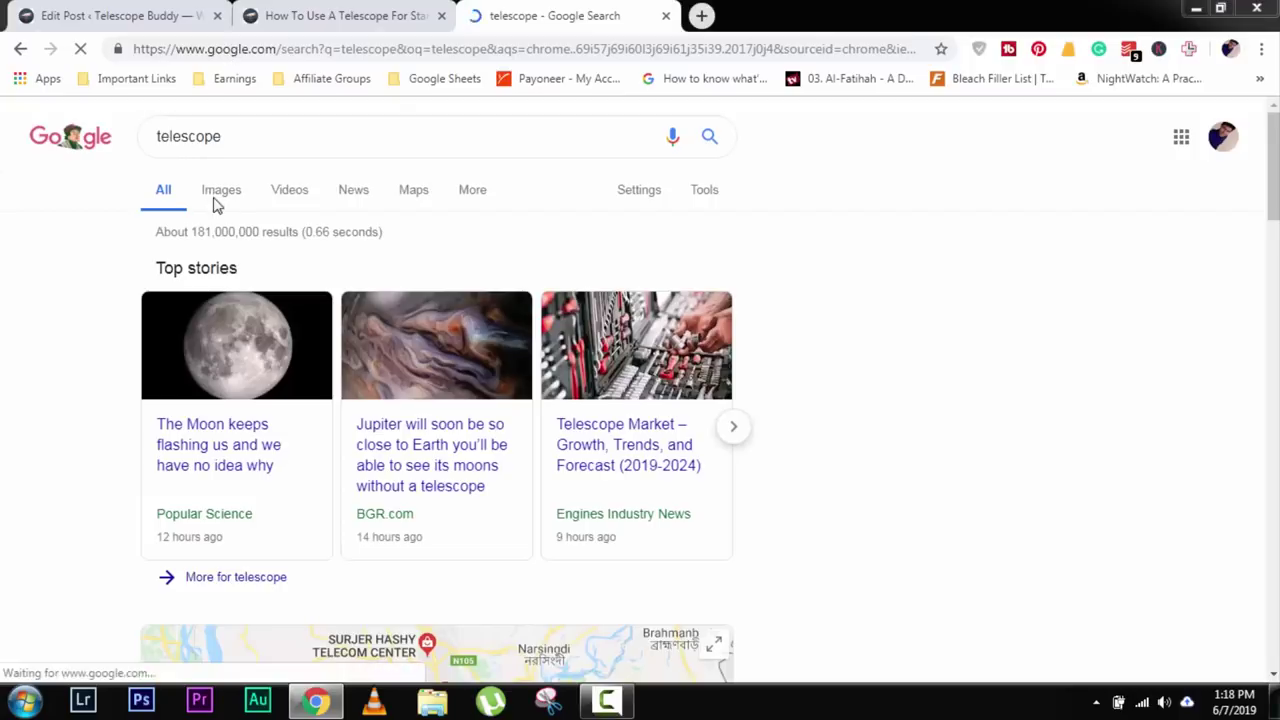
left_click(386, 84)
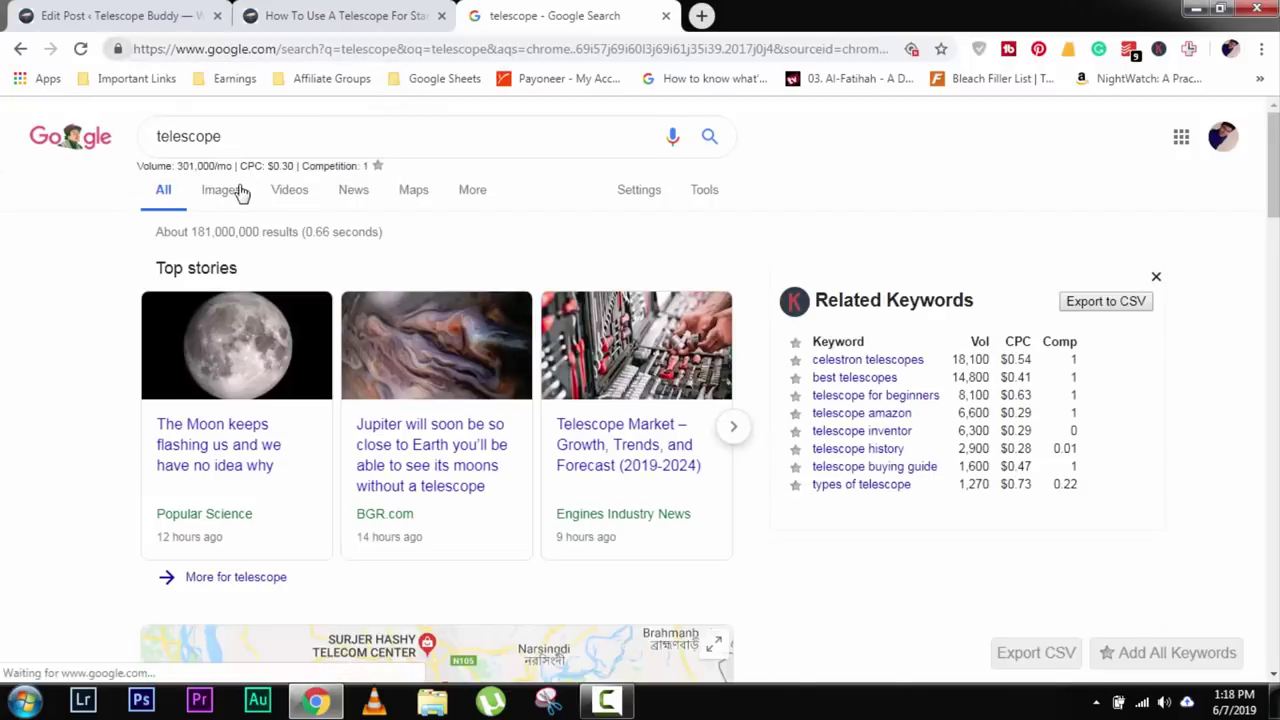
left_click(221, 190)
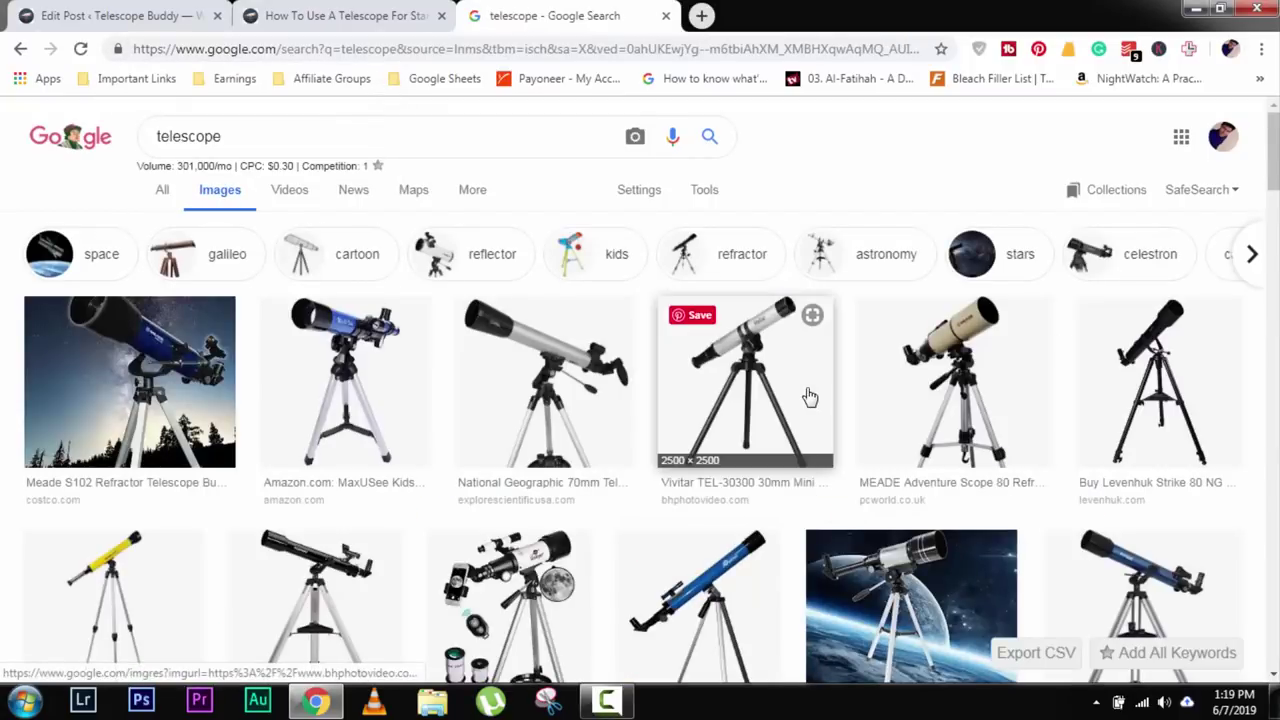
Filter the telescope image results by usage rights to "Labeled for reuse".
left_click(712, 201)
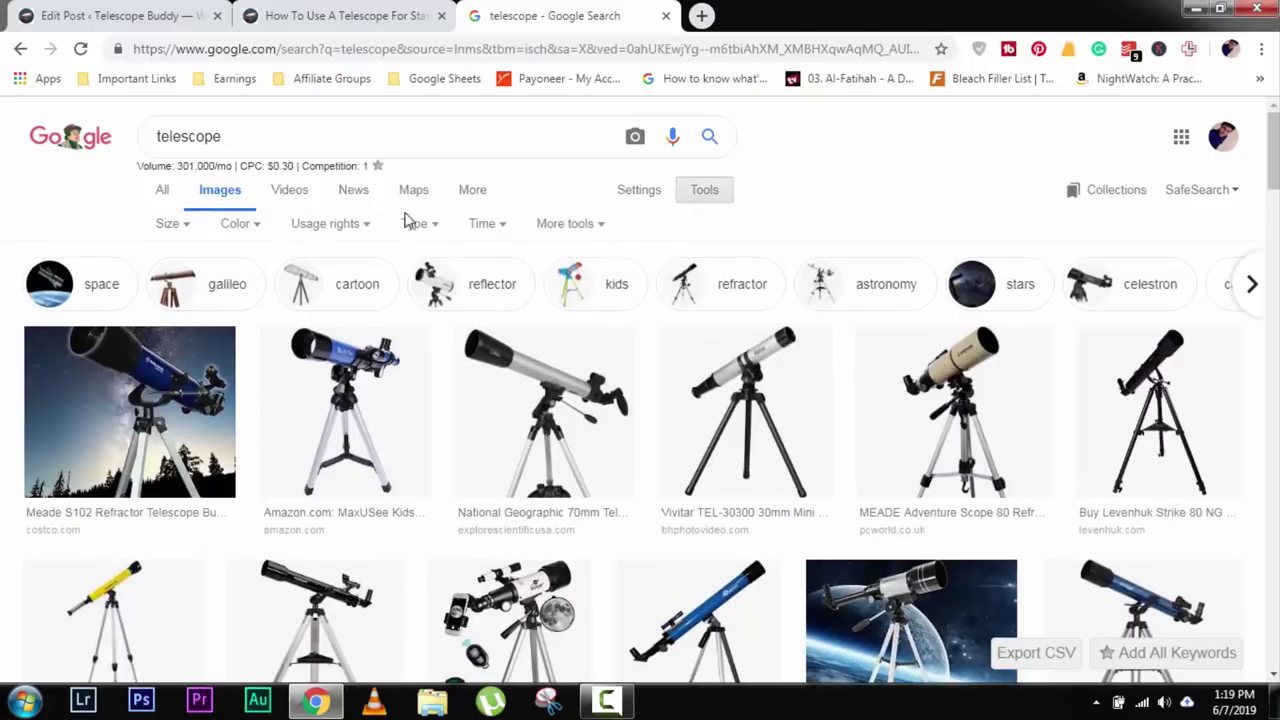
left_click(300, 226)
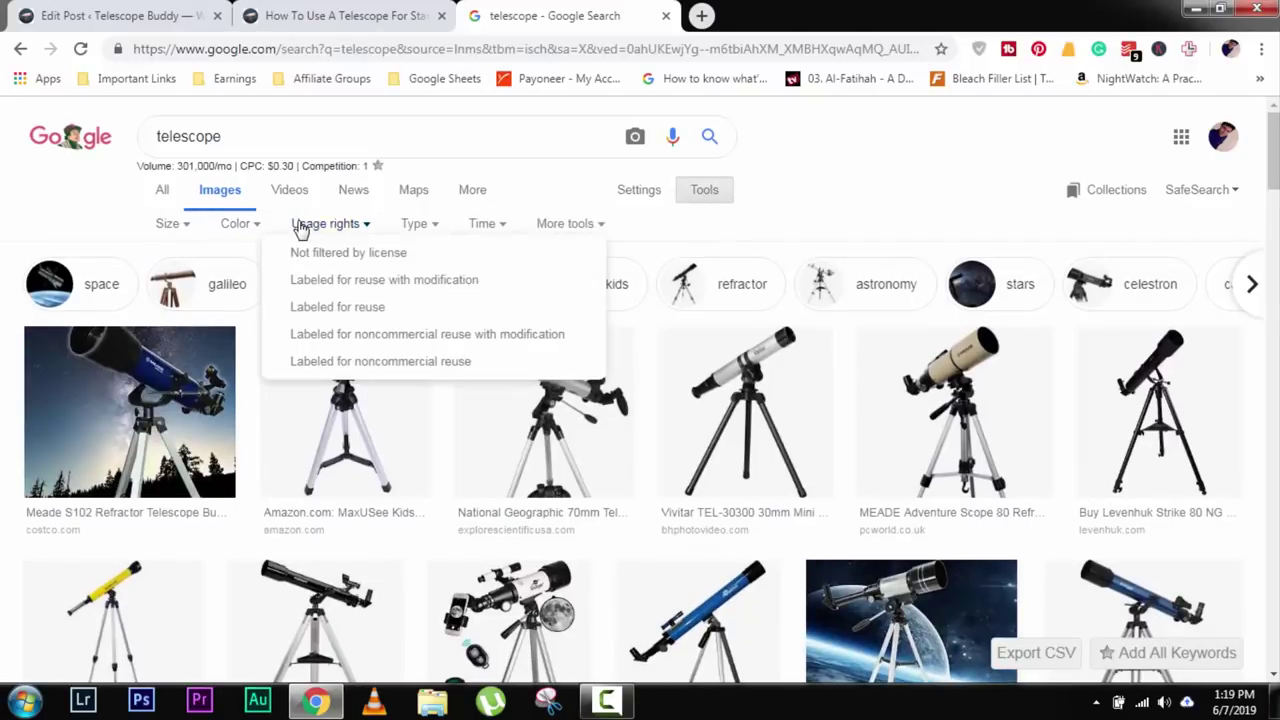
left_click(355, 310)
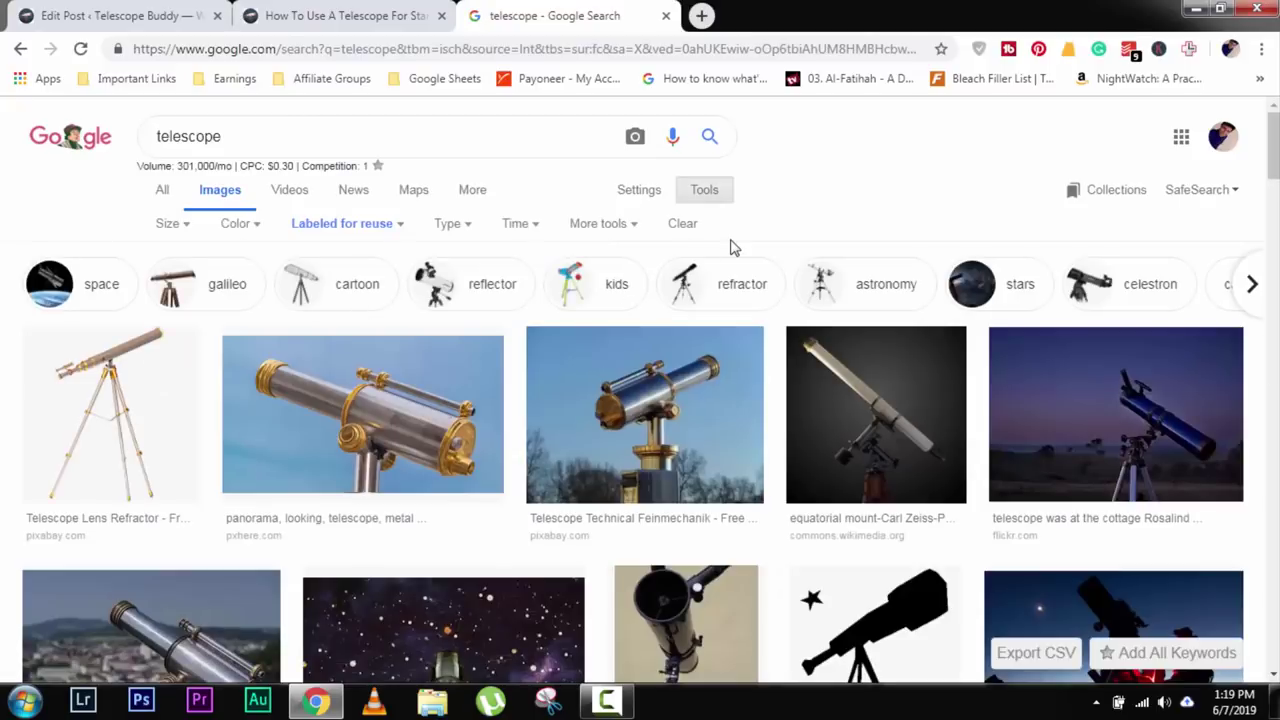
Browse the reusable telescope pictures and open the preview of the Flickr photo of a blue telescope at dusk.
scroll(860, 400, "down", 2)
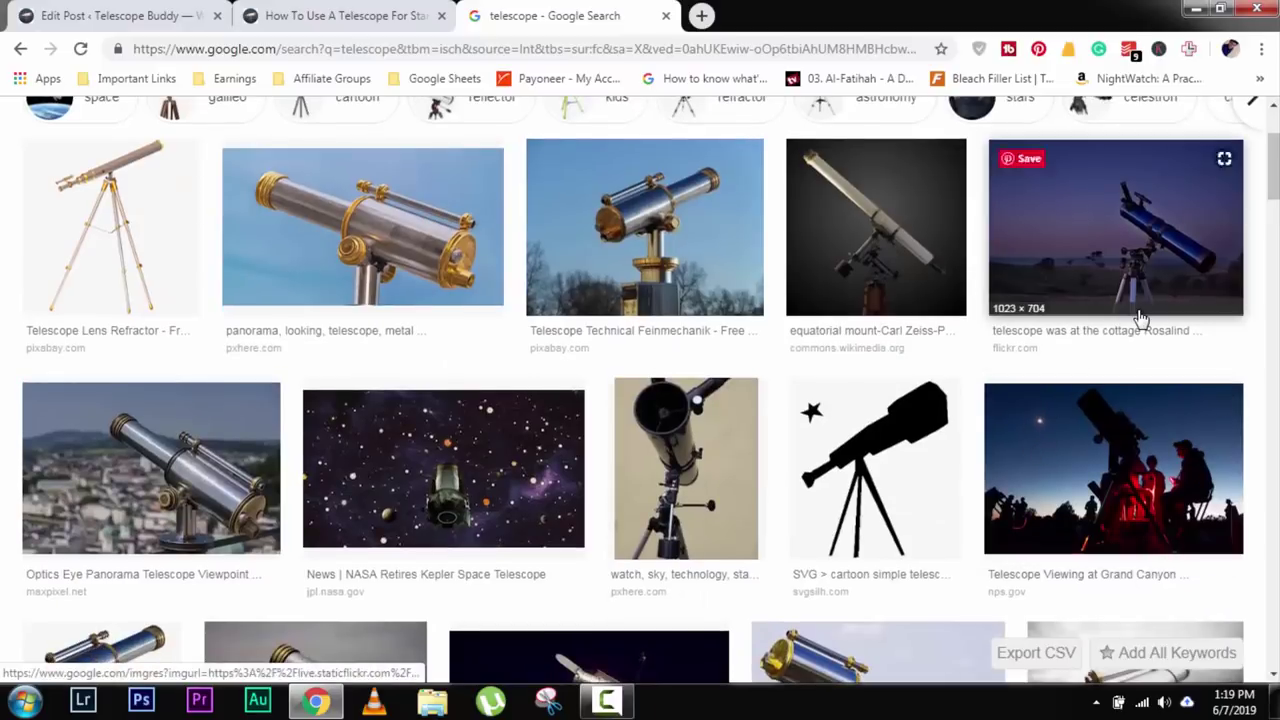
scroll(1108, 323, "down", 2)
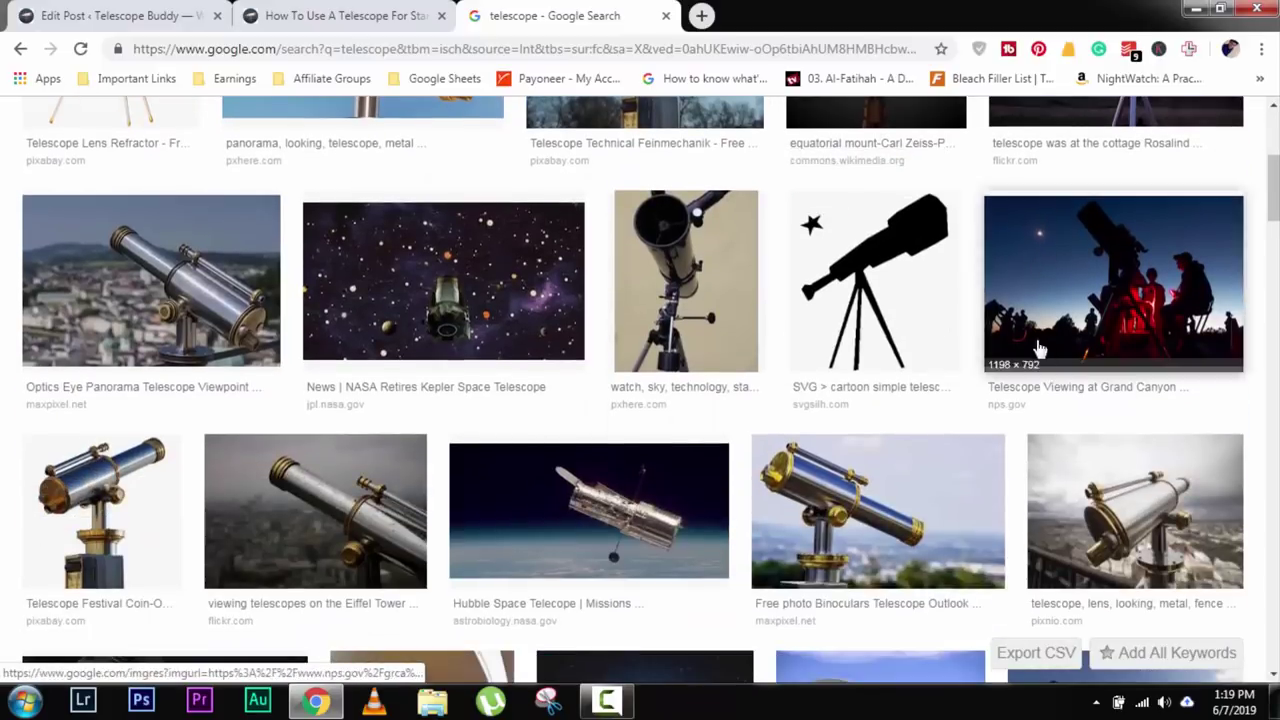
scroll(1047, 383, "up", 1)
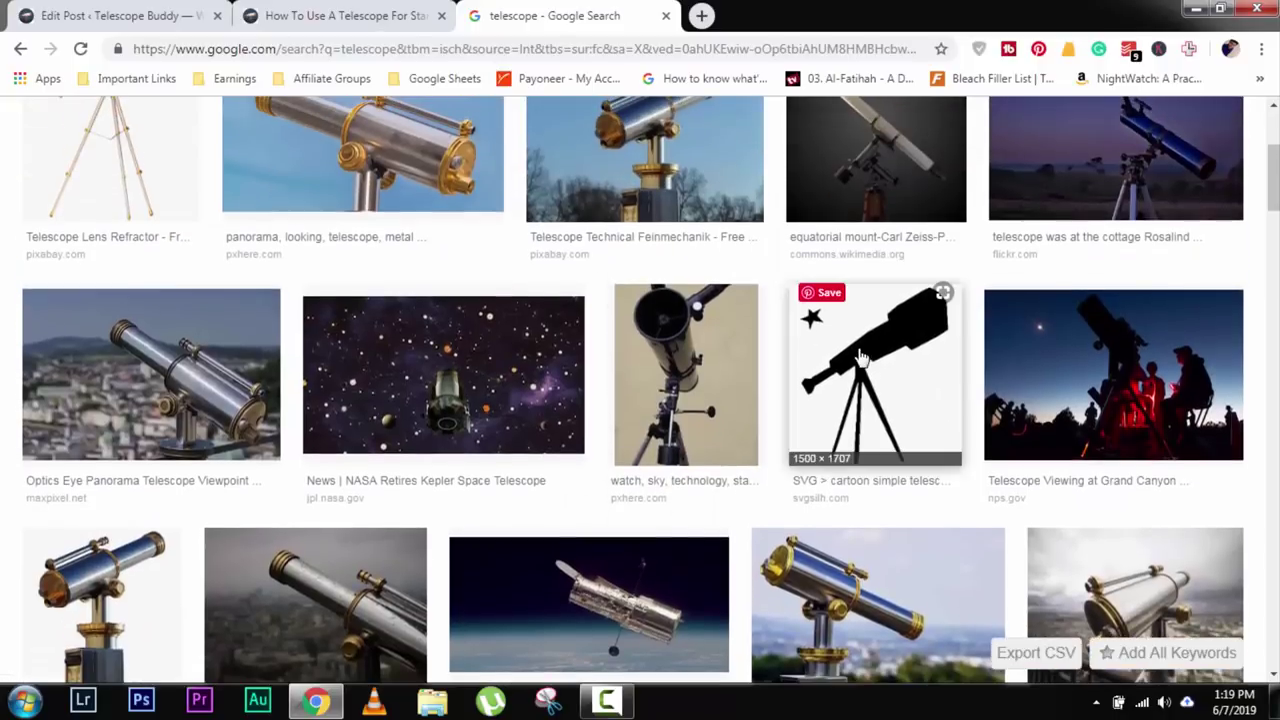
scroll(1150, 340, "up", 2)
left_click(1191, 310)
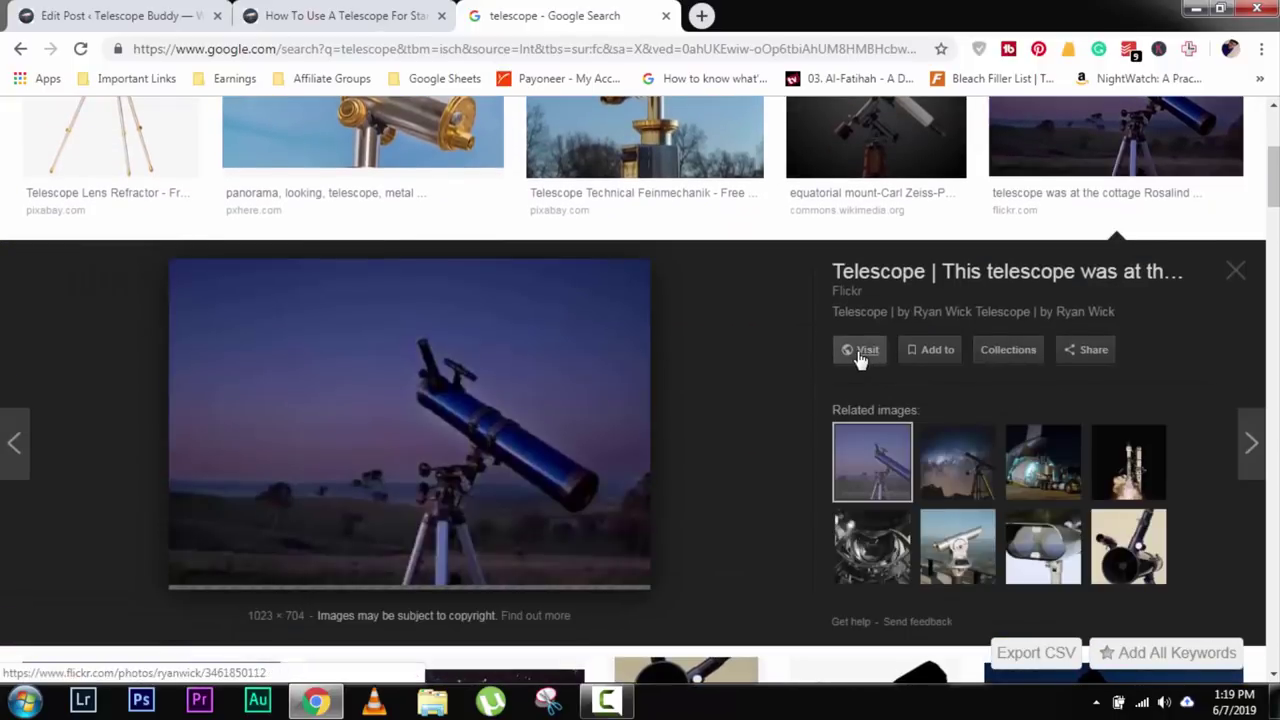
Copy "How To Use A Telescope For Stargazing" from the live article's title and return to the image preview.
left_click(381, 8)
left_click_drag(87, 400, 665, 422)
key("ctrl+c")
left_click(530, 8)
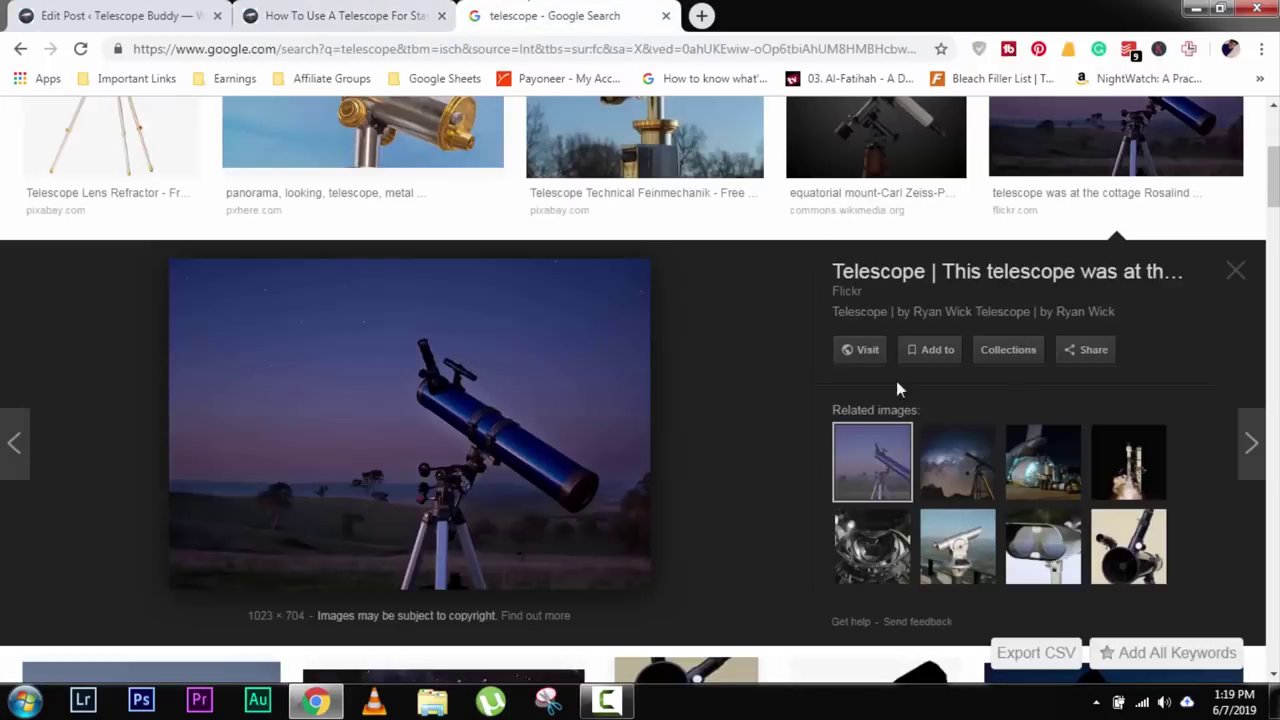
Save the telescope photo to the Desktop as JPEG "How To Use A Telescope For Stargazing" and close the image search.
right_click(445, 388)
left_click(577, 191)
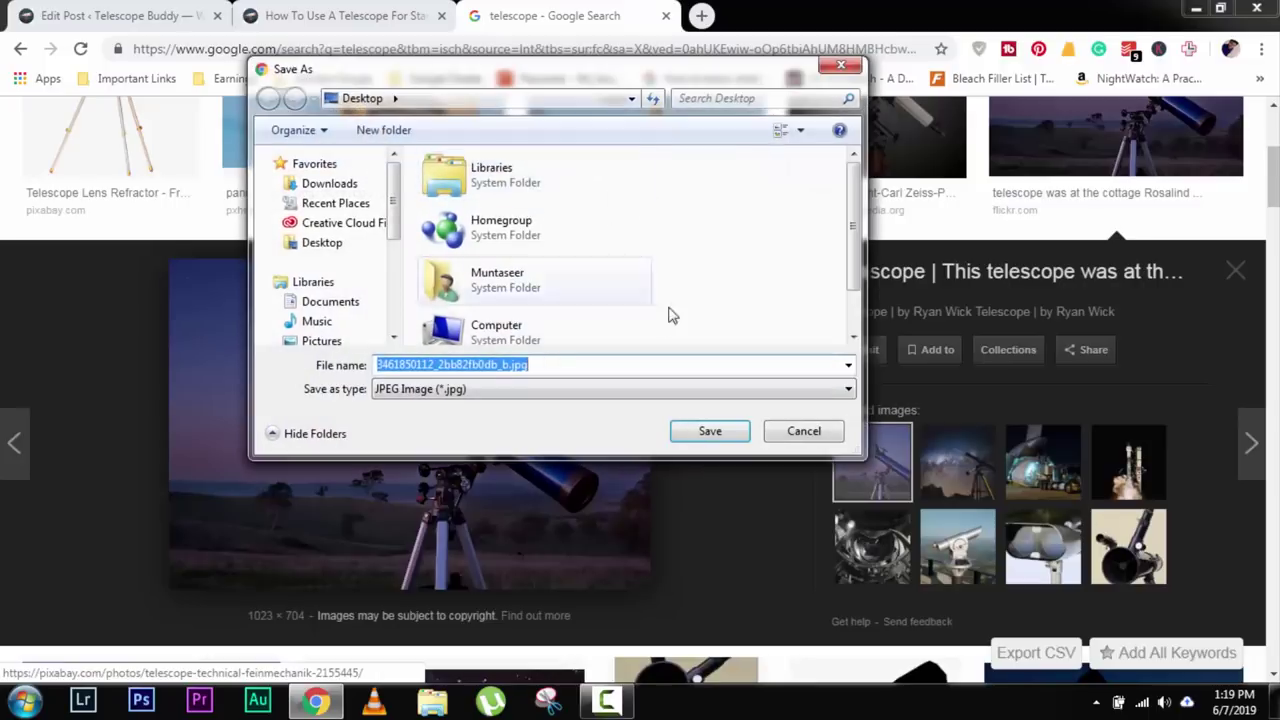
key("ctrl+v")
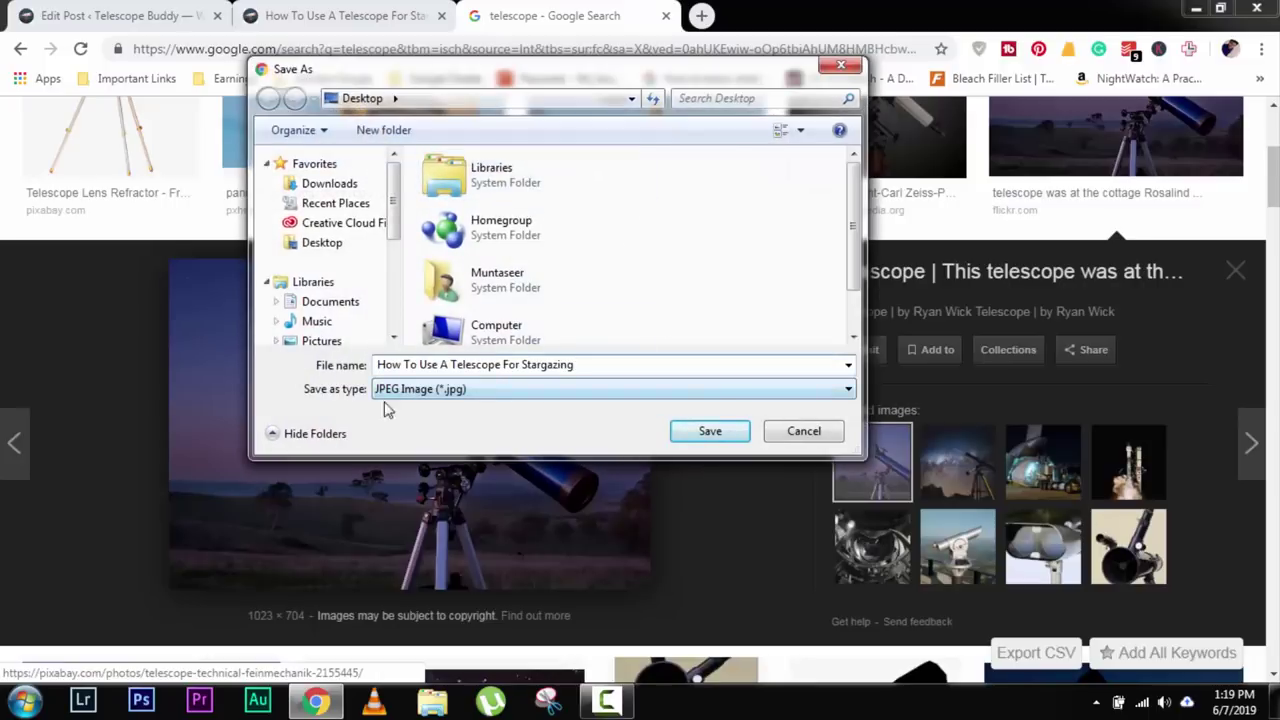
left_click(735, 431)
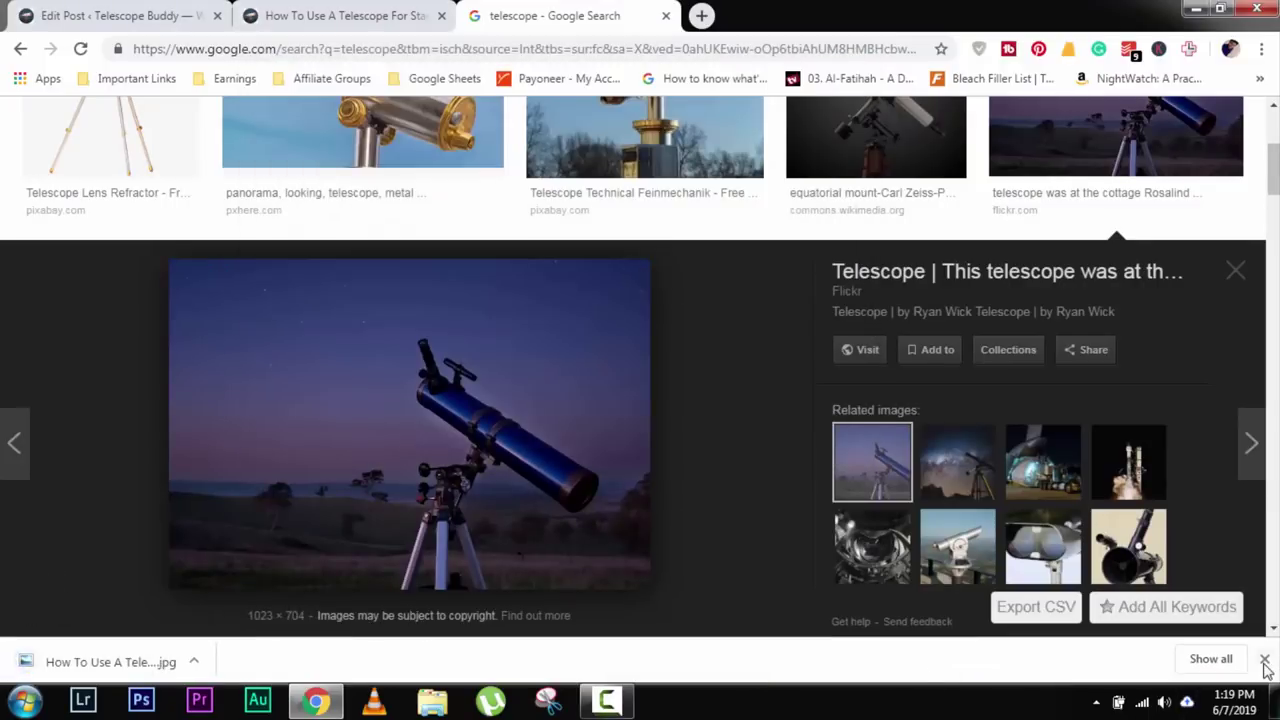
left_click(1264, 658)
left_click(663, 16)
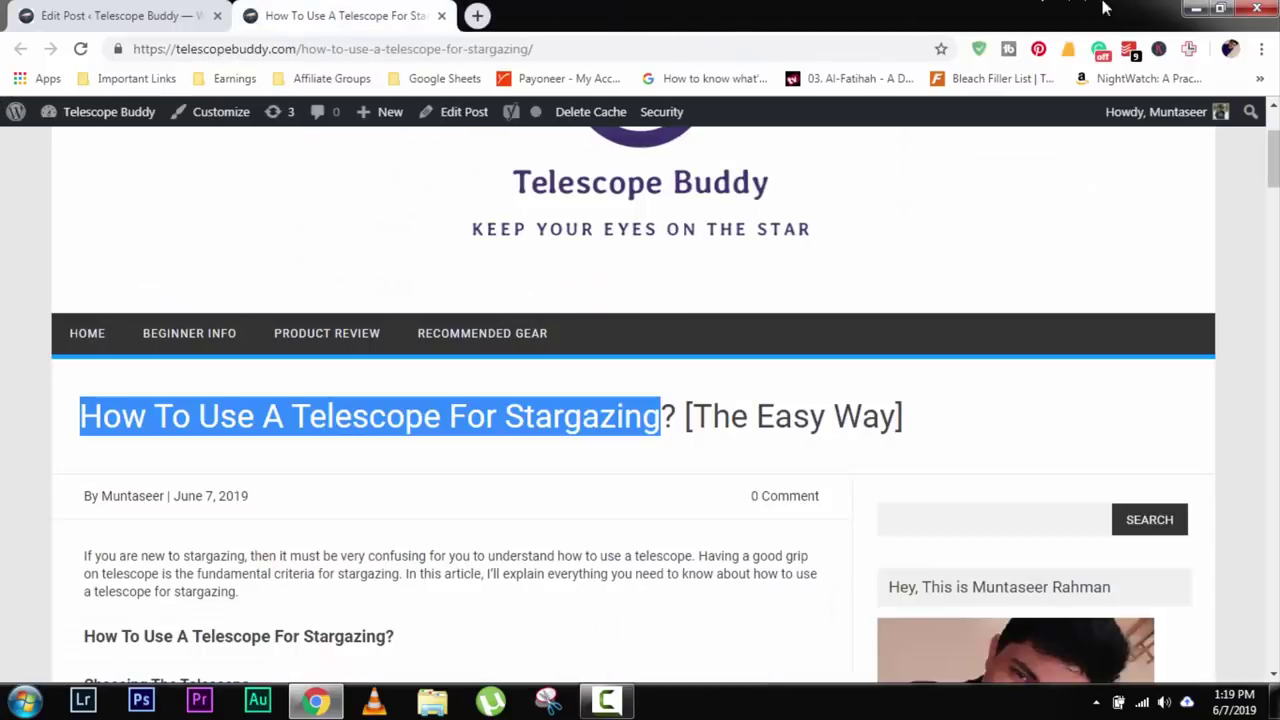
Minimize the browser to reach the desktop and preview the saved telescope photo in Windows Photo Viewer.
left_click(1219, 8)
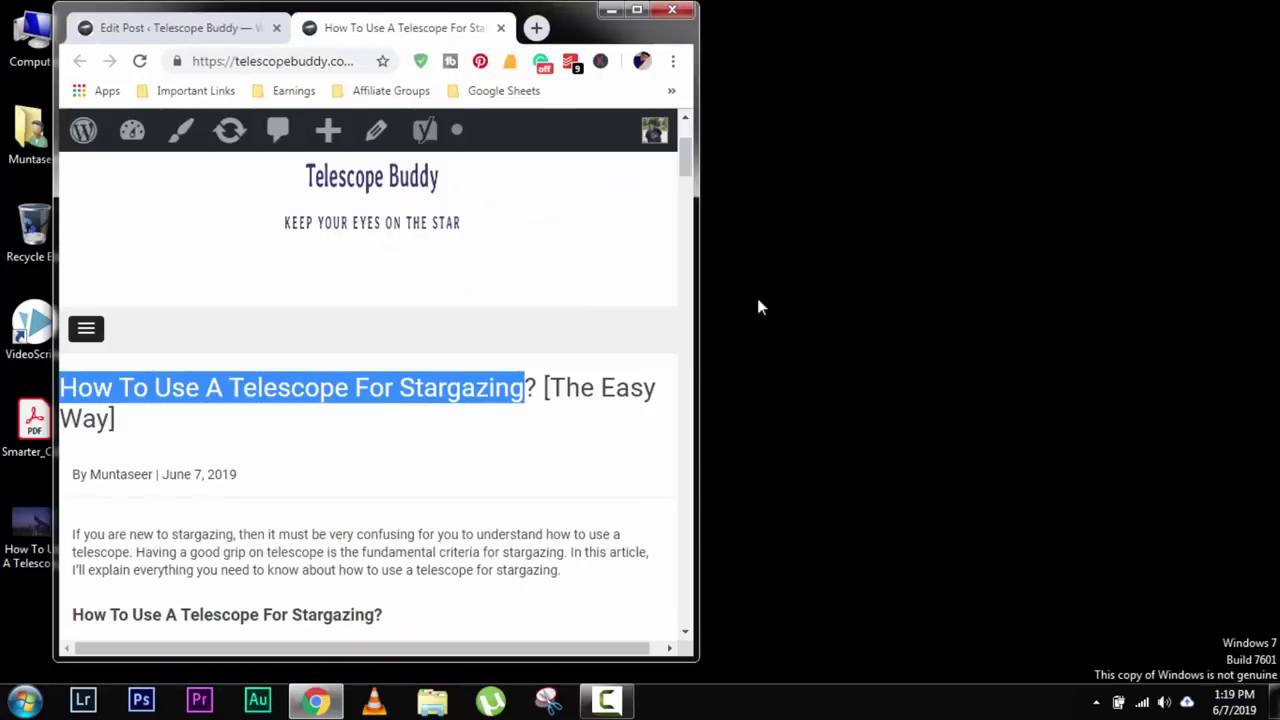
left_click(637, 10)
left_click(1195, 8)
right_click(704, 130)
left_click(800, 183)
double_click(65, 516)
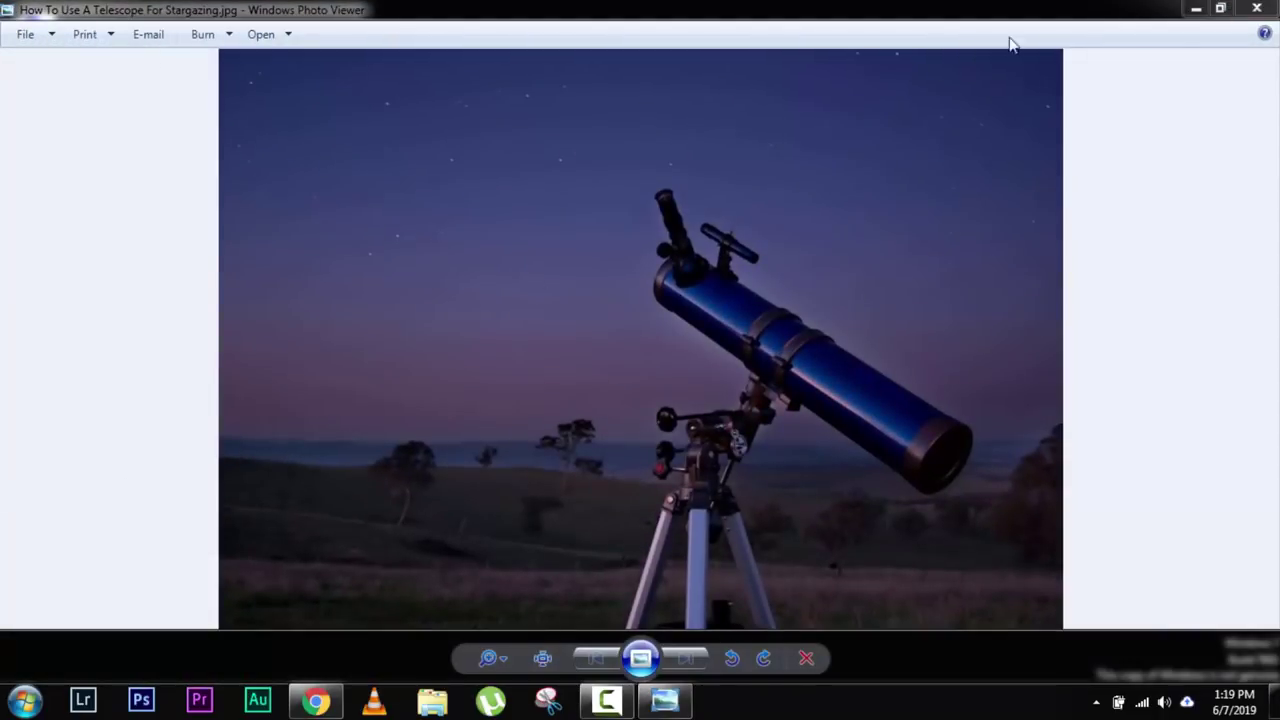
left_click(1257, 8)
Check the saved telescope photo's file size and pixel dimensions in its properties, closing them when done.
right_click(34, 540)
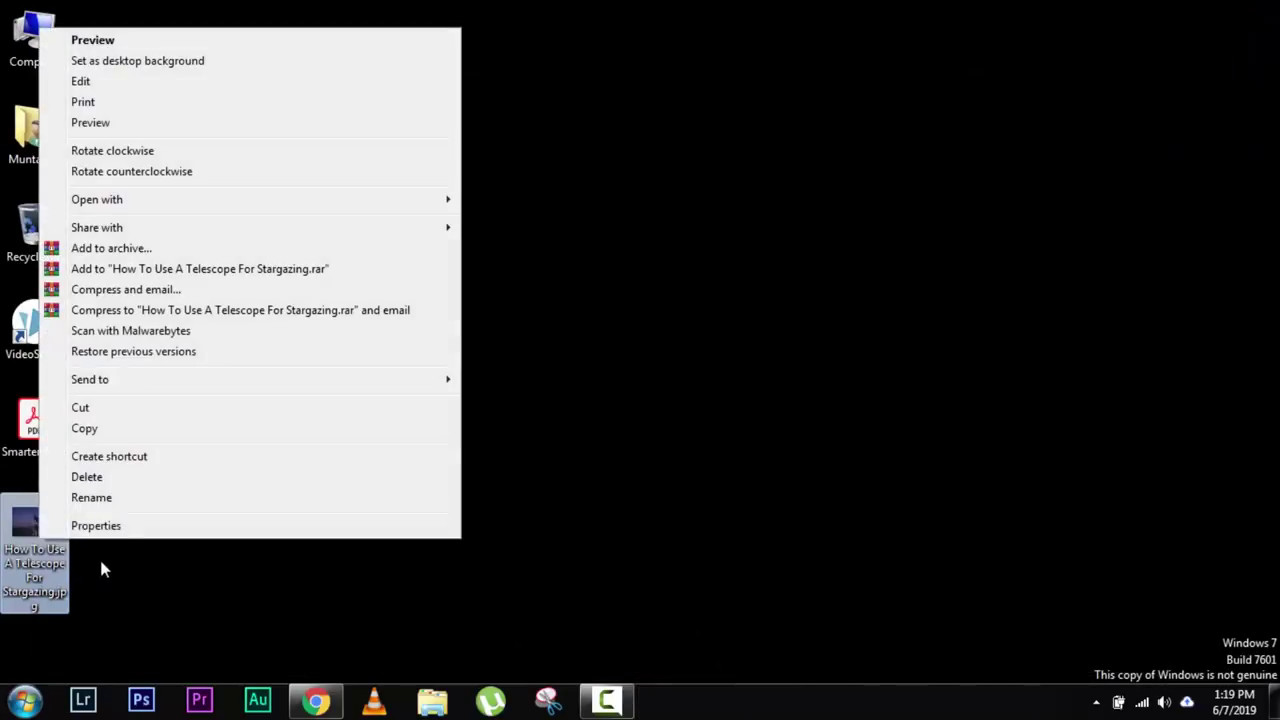
left_click(123, 527)
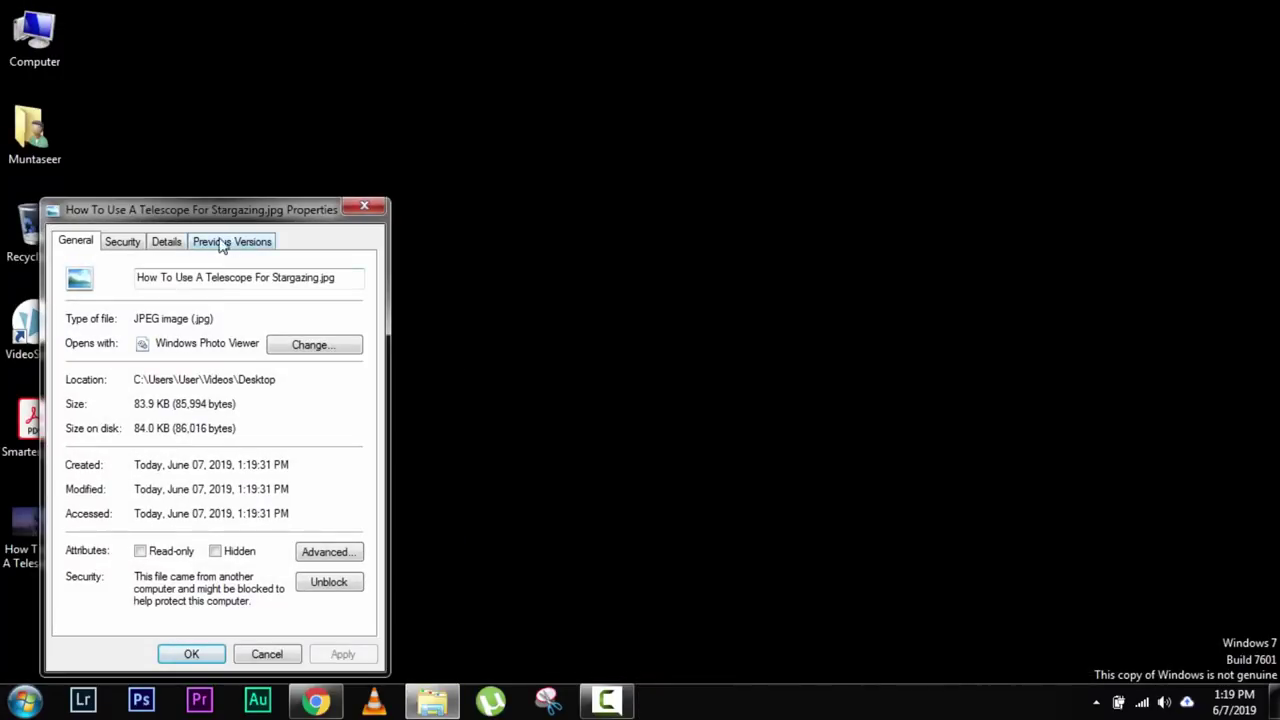
left_click(138, 243)
left_click(160, 245)
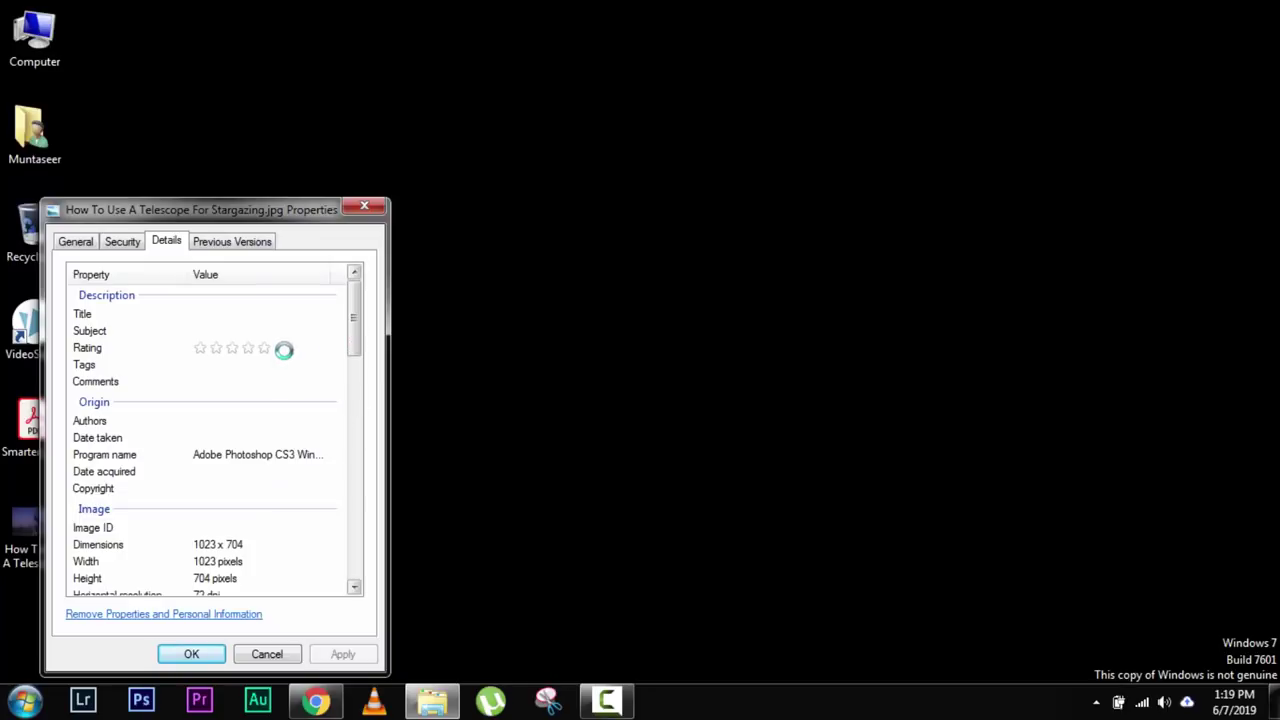
left_click_drag(350, 346, 349, 379)
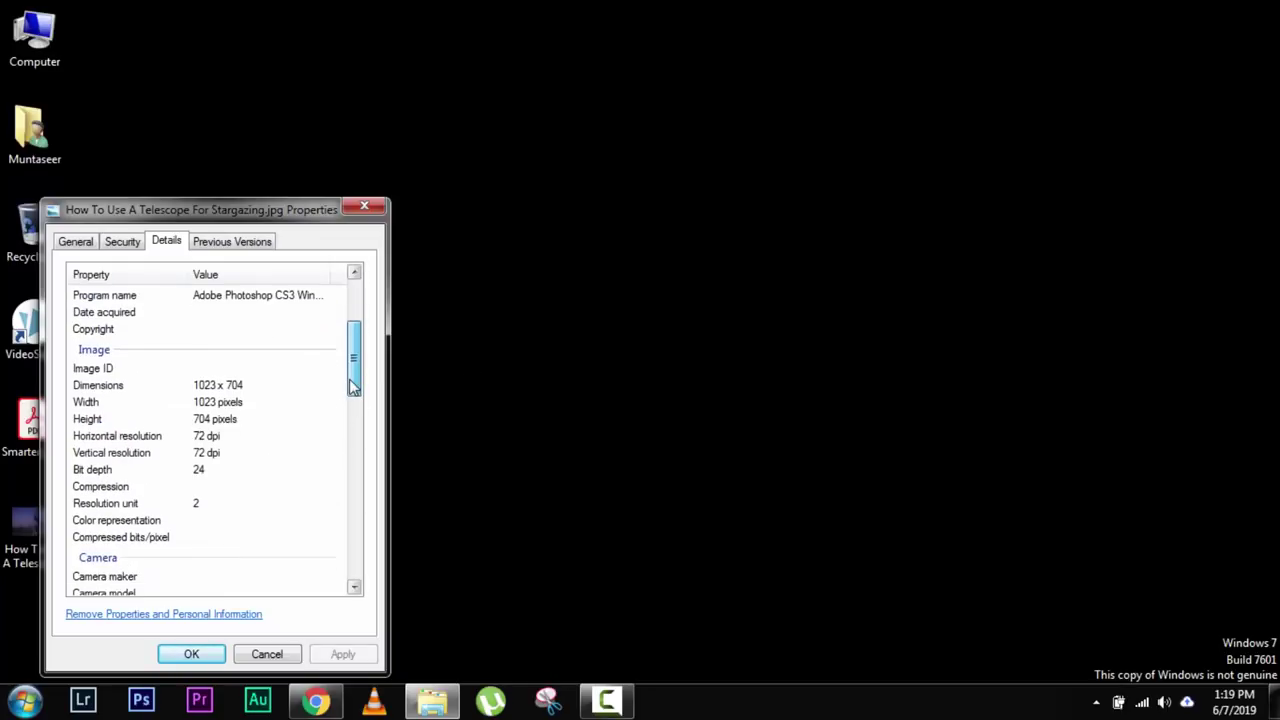
scroll(245, 452, "up", 4)
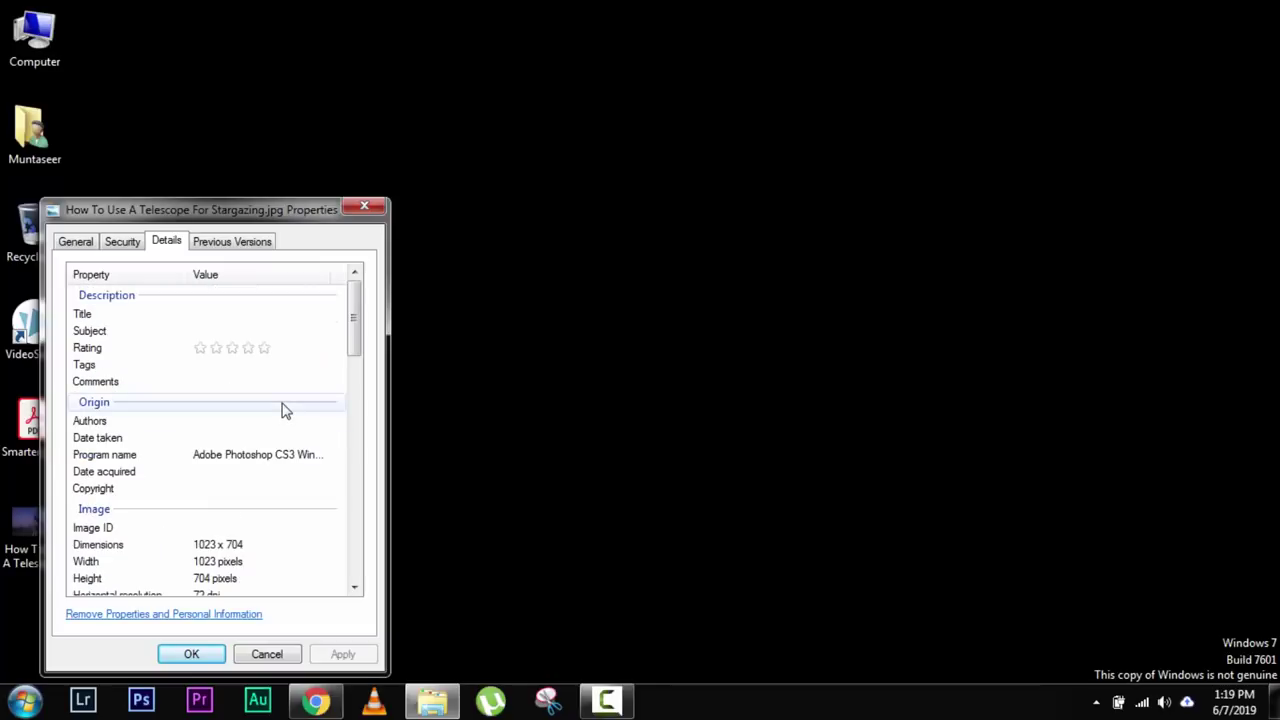
left_click(72, 244)
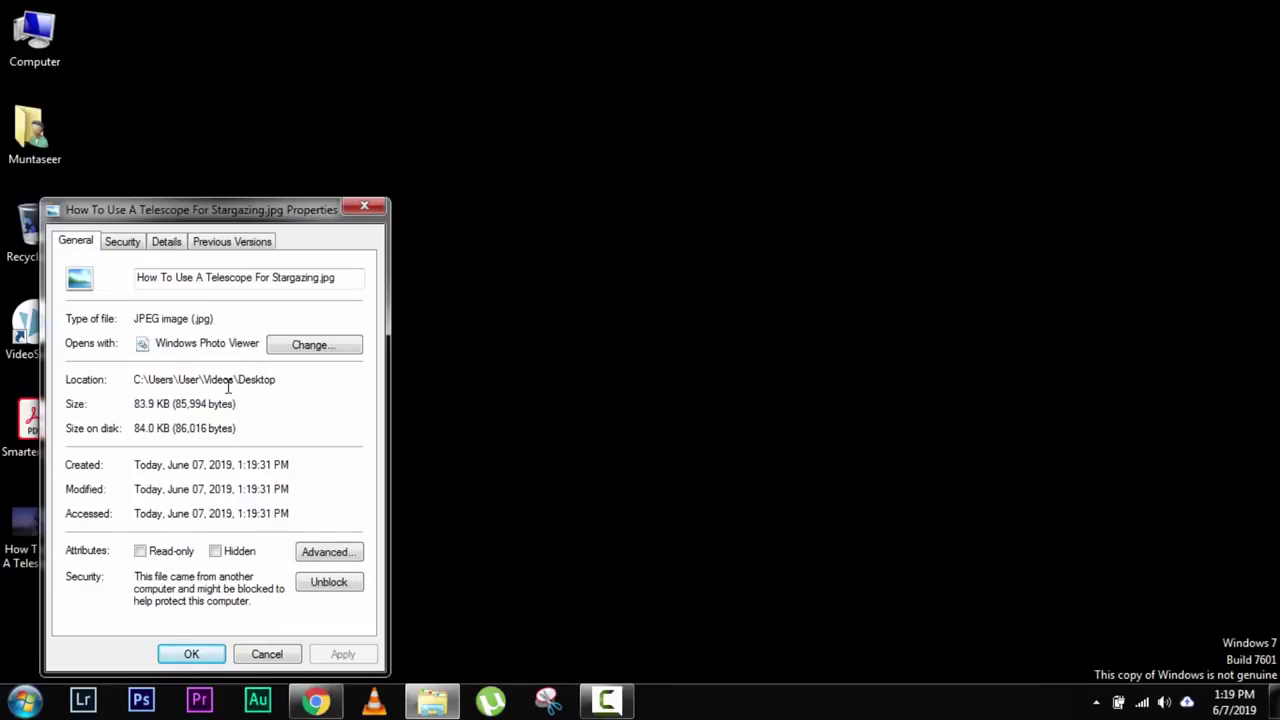
left_click(364, 207)
right_click(400, 205)
left_click(443, 254)
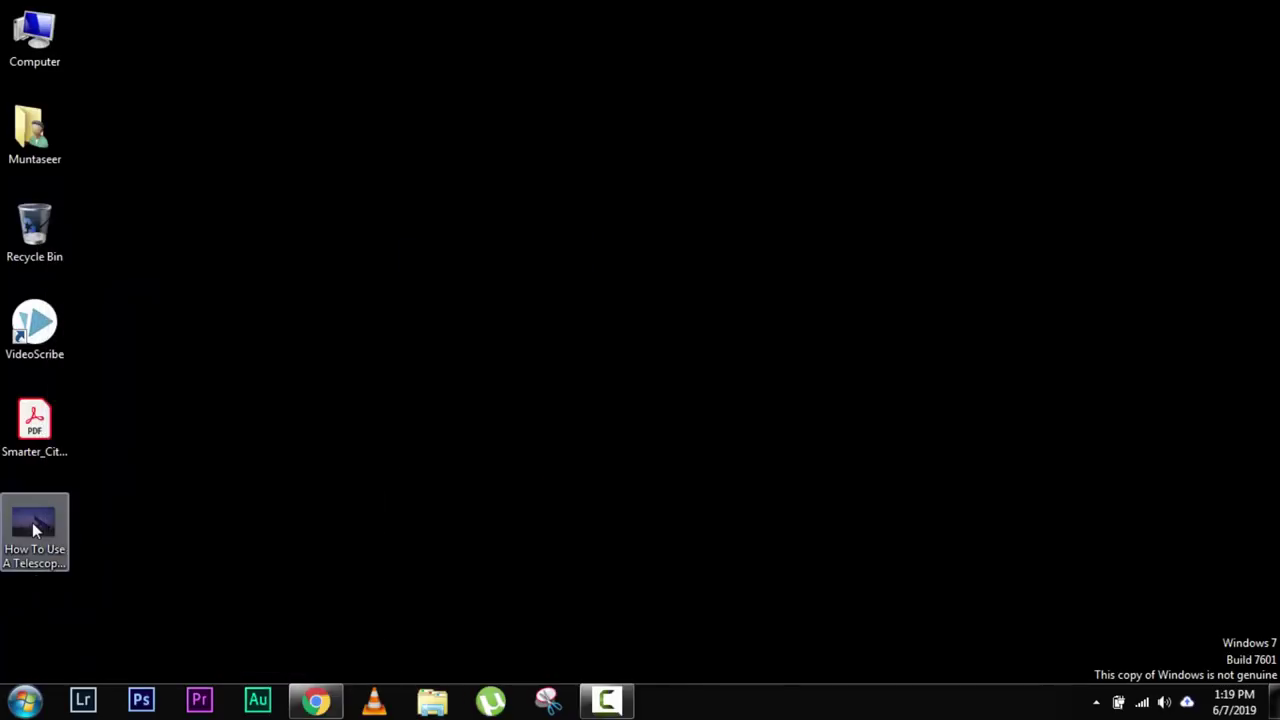
Resize the saved telescope photo in Paint to 450 pixels wide with the aspect ratio maintained, save it and close Paint.
right_click(32, 522)
mouse_move(443, 188)
left_click(515, 242)
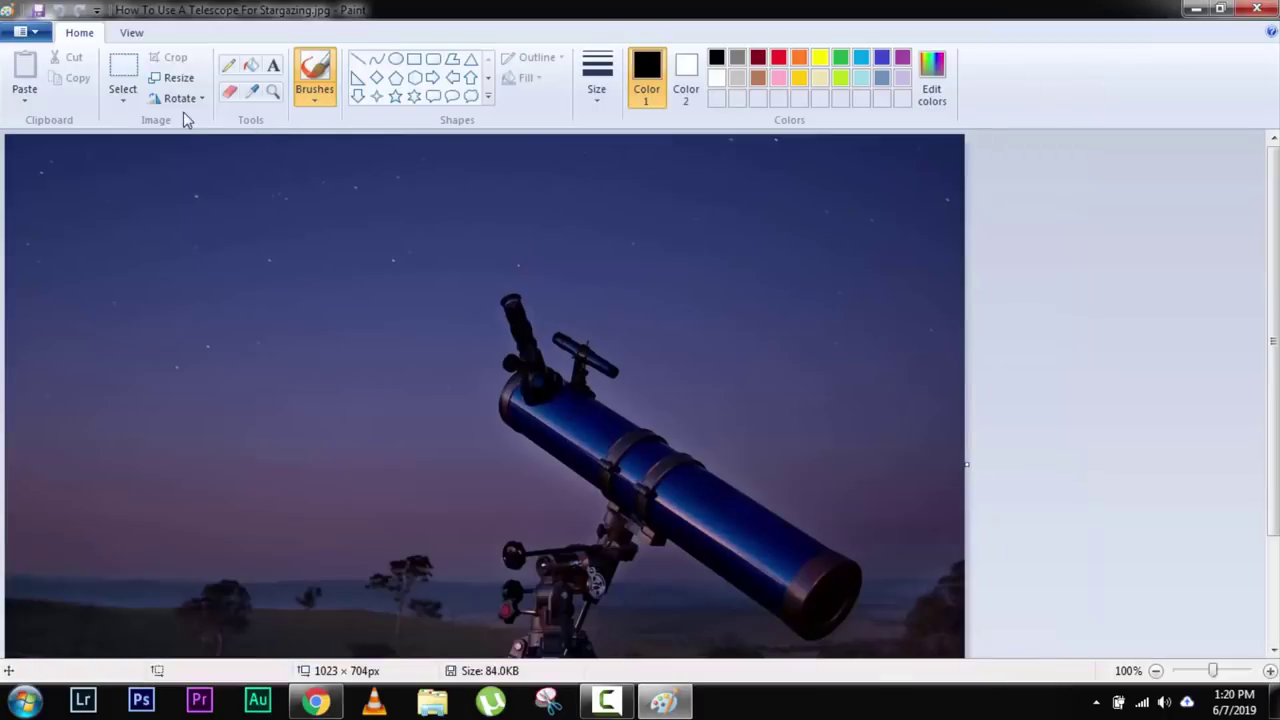
left_click(172, 78)
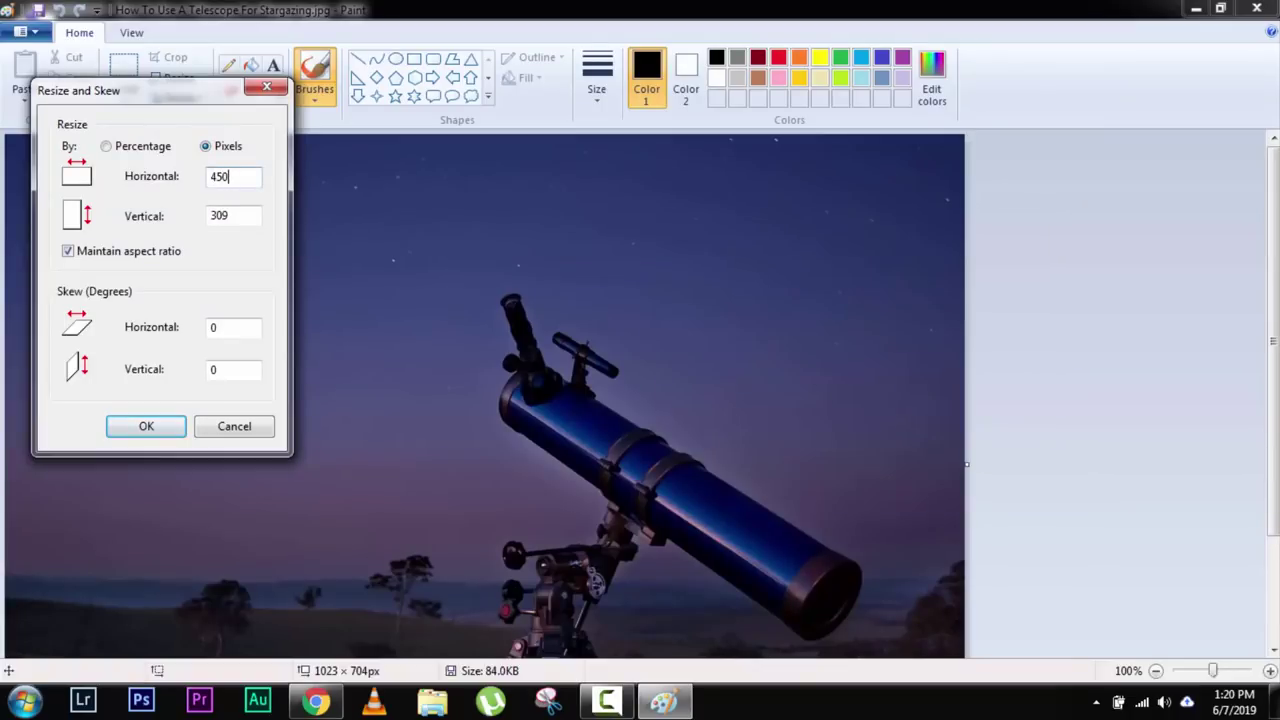
type("450")
left_click(146, 426)
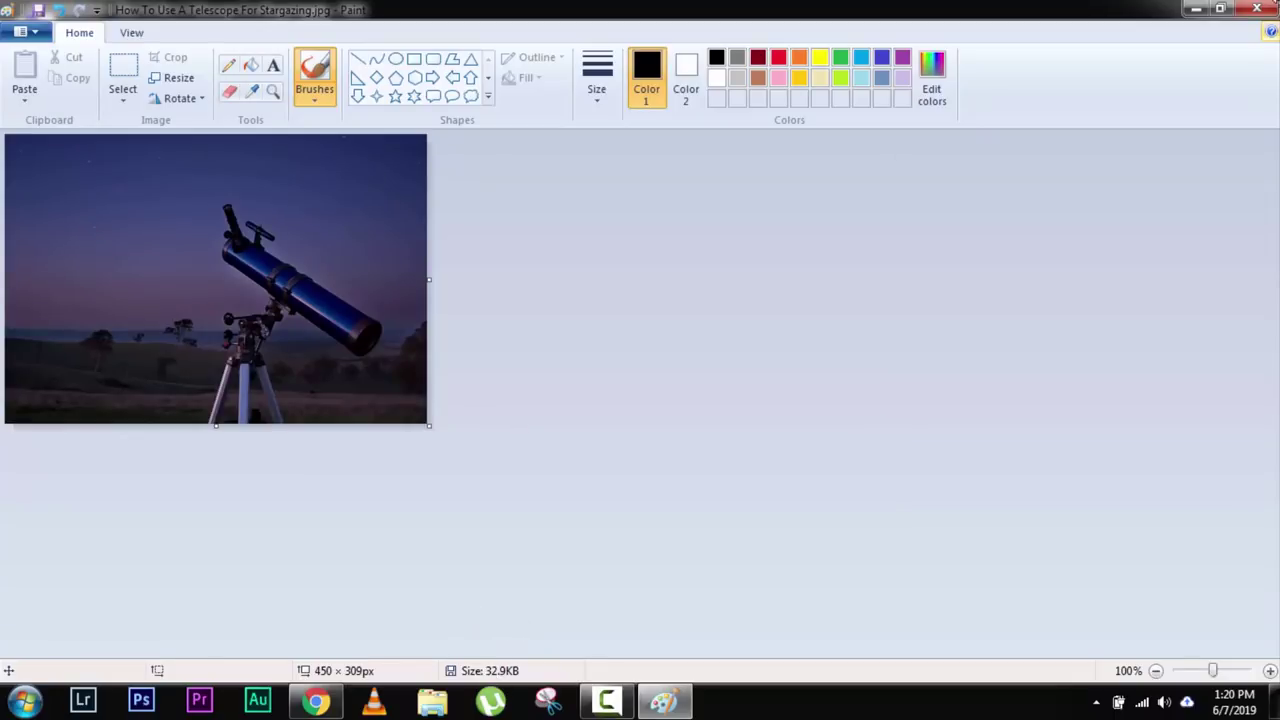
left_click(1257, 8)
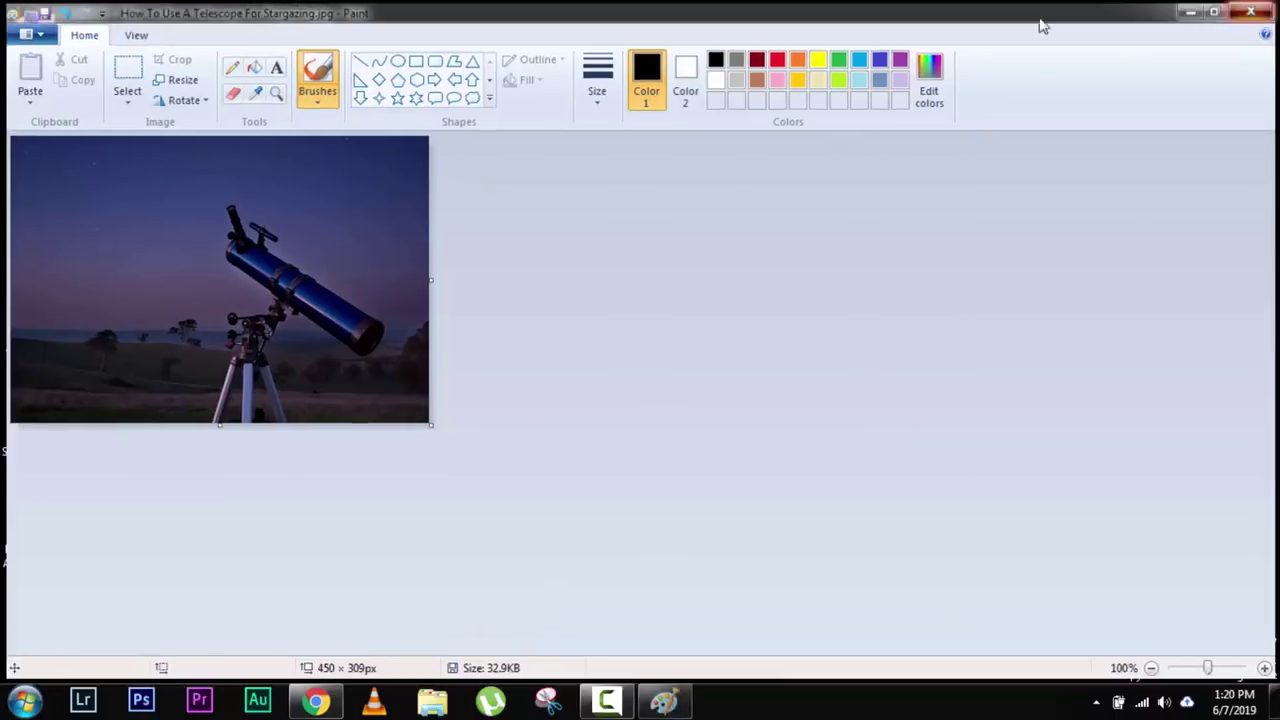
right_click(781, 74)
left_click(843, 130)
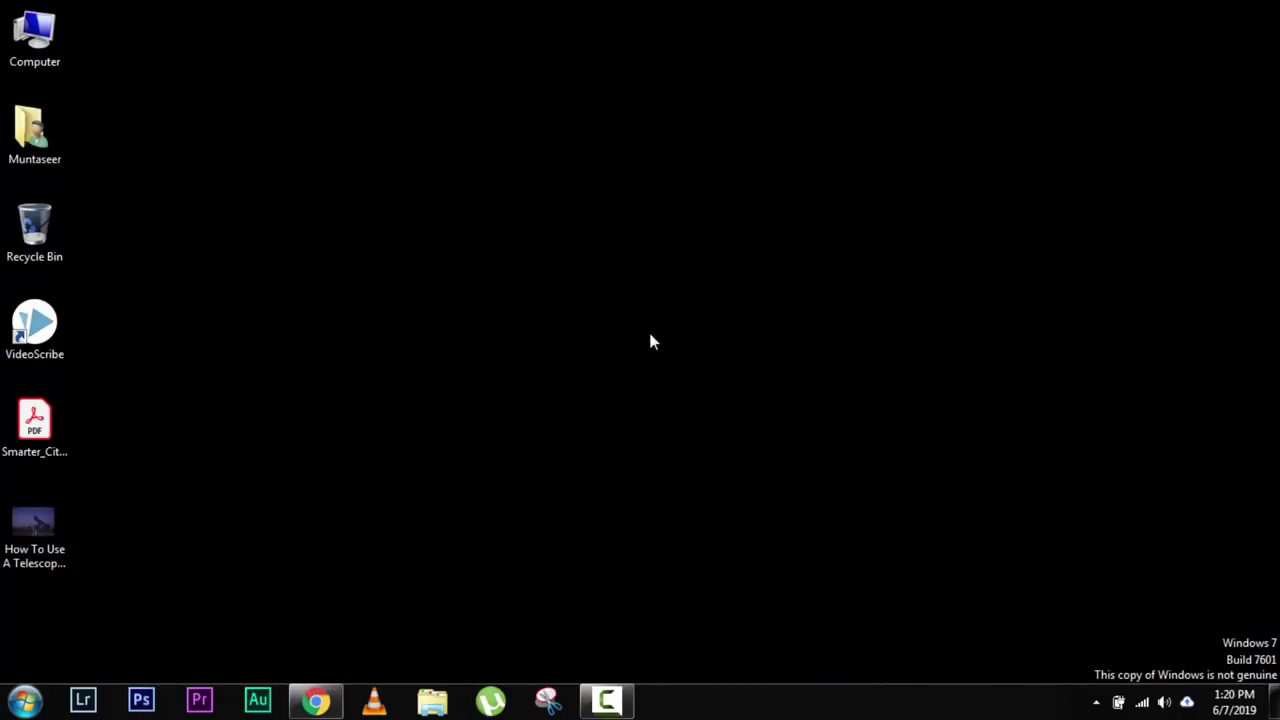
Return to the post editor in the browser and upload the resized telescope photo from the Desktop for the featured image.
left_click(316, 700)
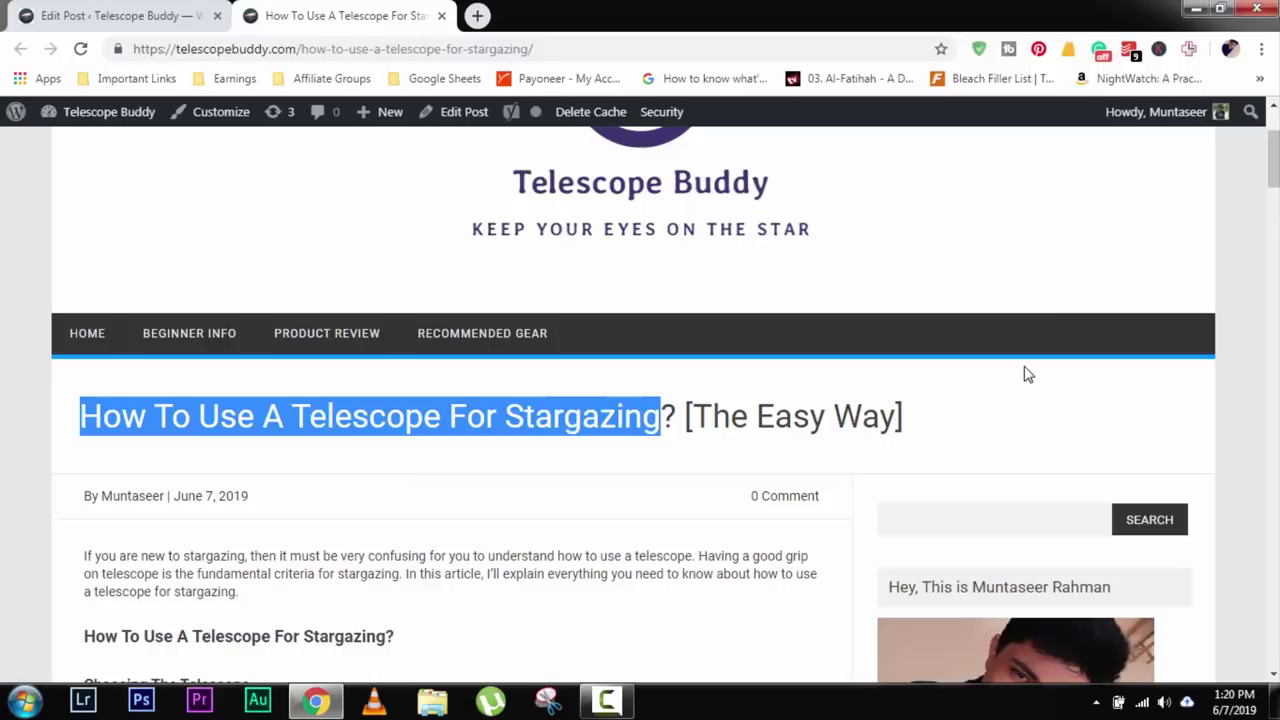
left_click(1022, 423)
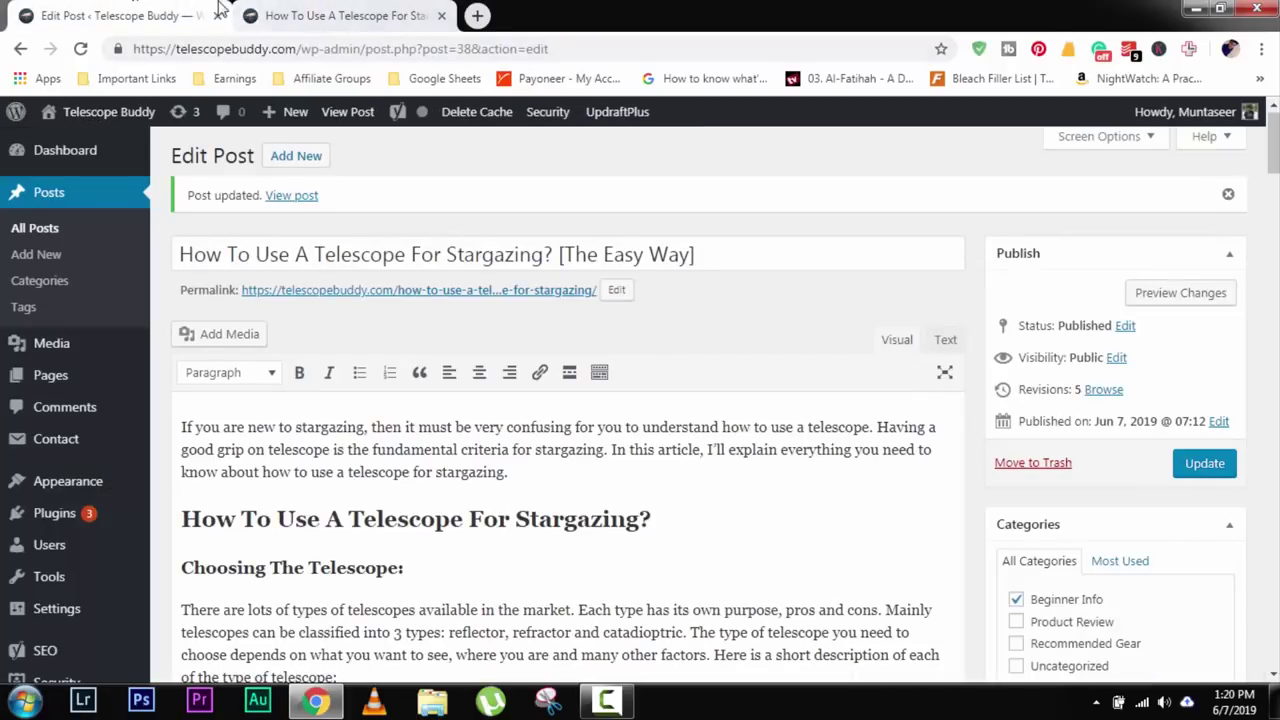
scroll(1106, 526, "down", 4)
left_click(1050, 614)
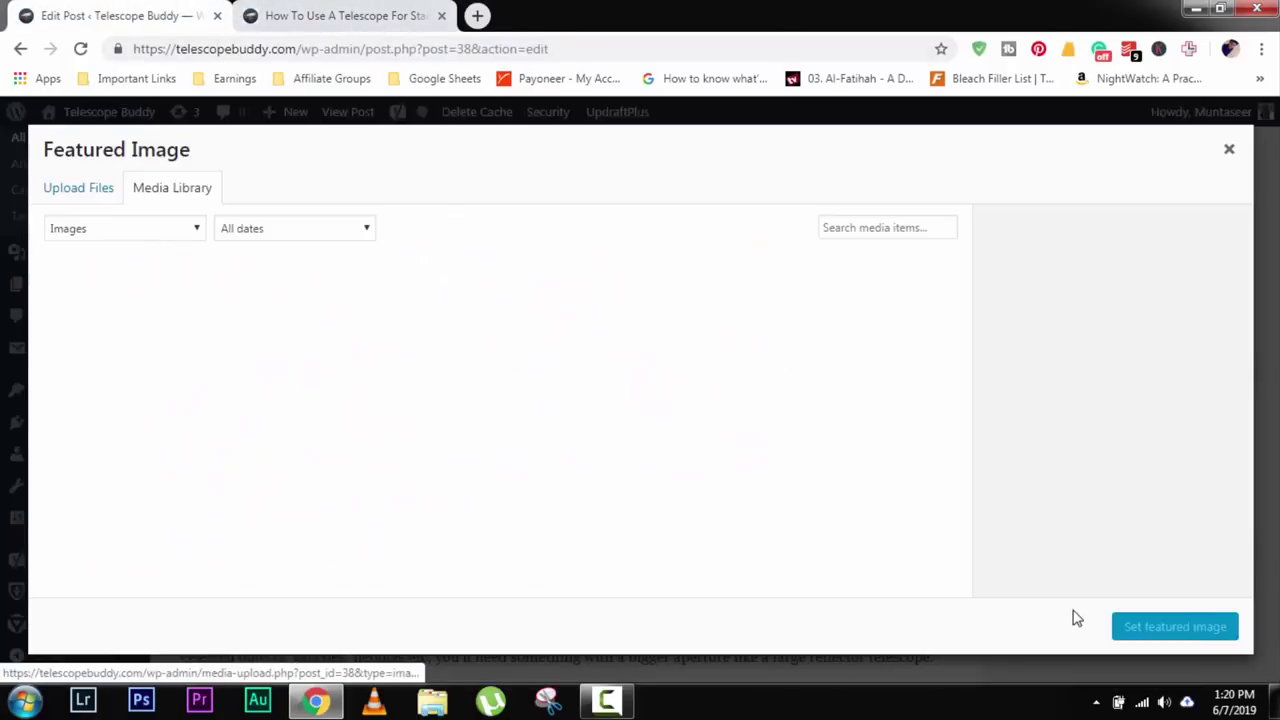
left_click(86, 189)
left_click(626, 421)
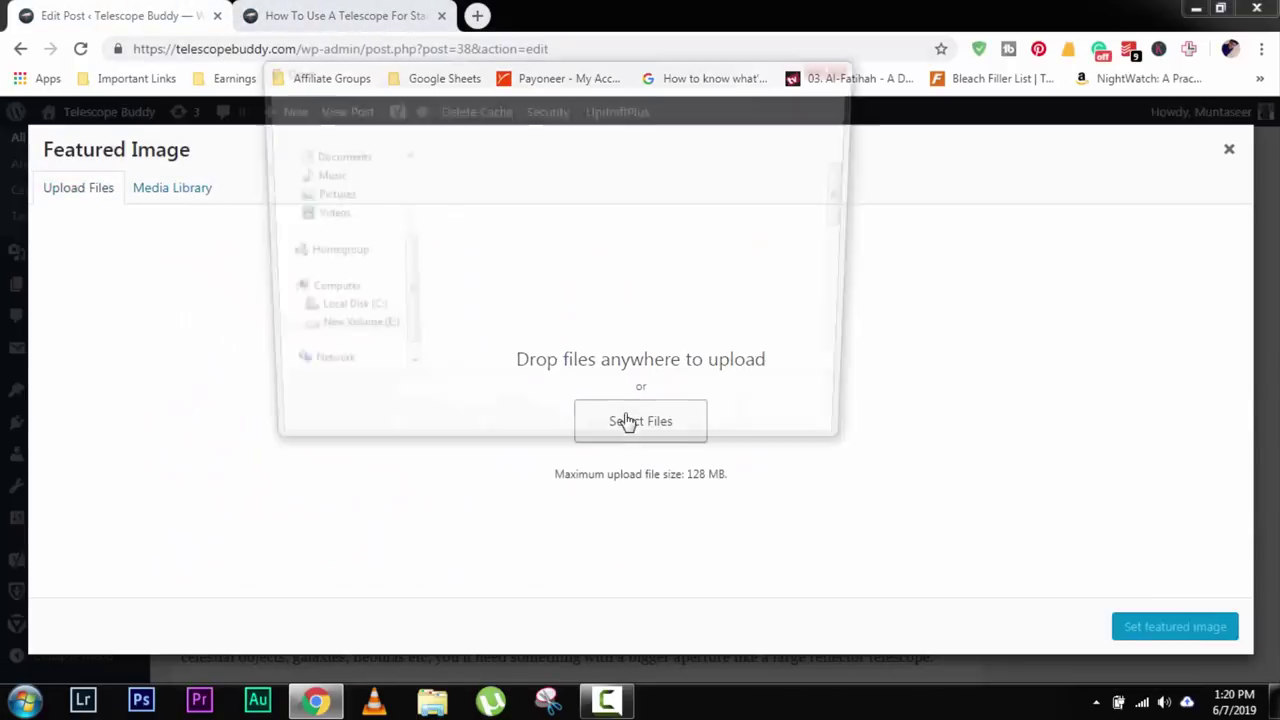
scroll(397, 270, "up", 3)
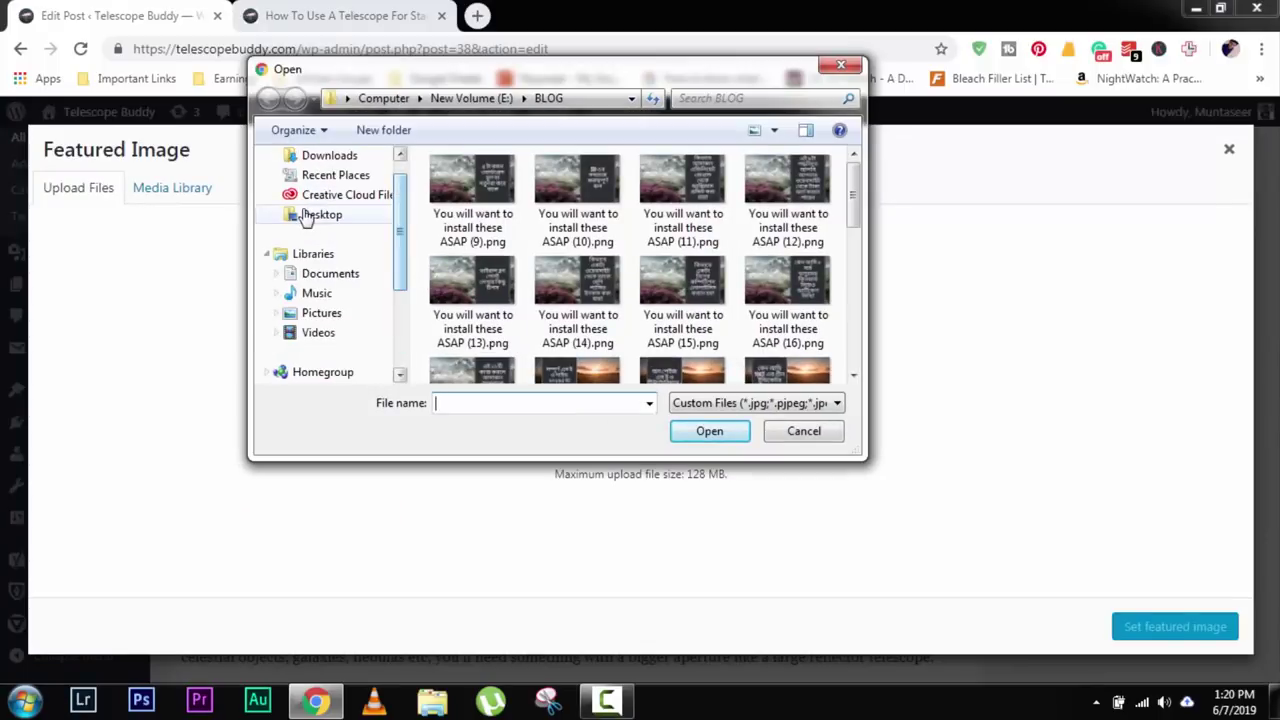
left_click(300, 214)
double_click(495, 282)
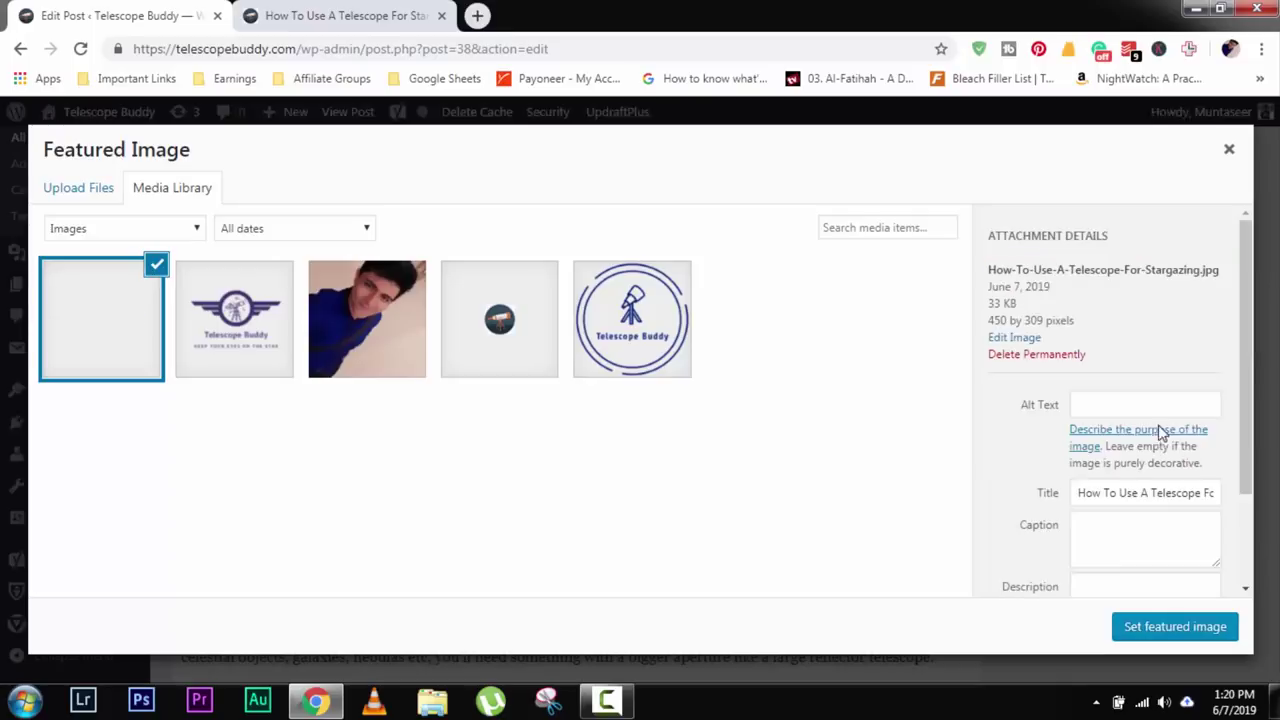
Copy the photo's title, "How To Use A Telescope For Stargazing", into its alt text and description, and set it as featured image.
scroll(1170, 414, "down", 2)
left_click(1116, 385)
key("ctrl+a")
key("ctrl+c")
left_click(1100, 290)
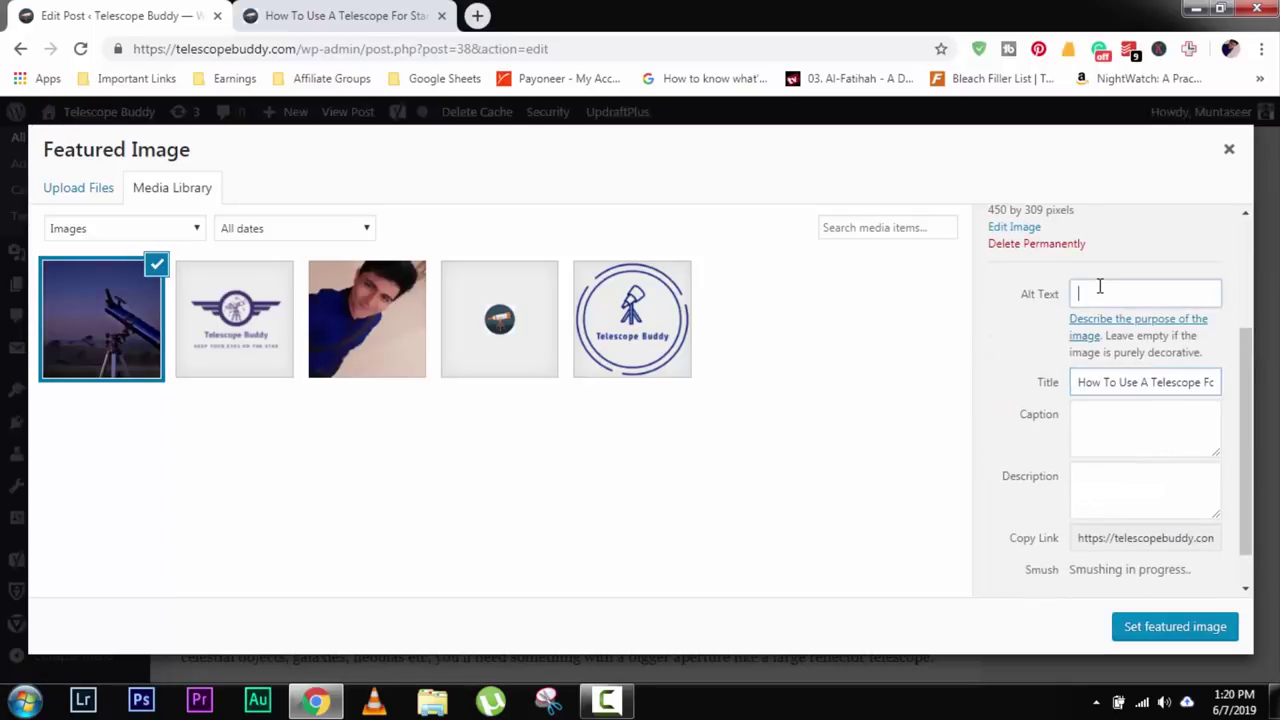
key("ctrl+v")
left_click(1118, 487)
key("ctrl+v")
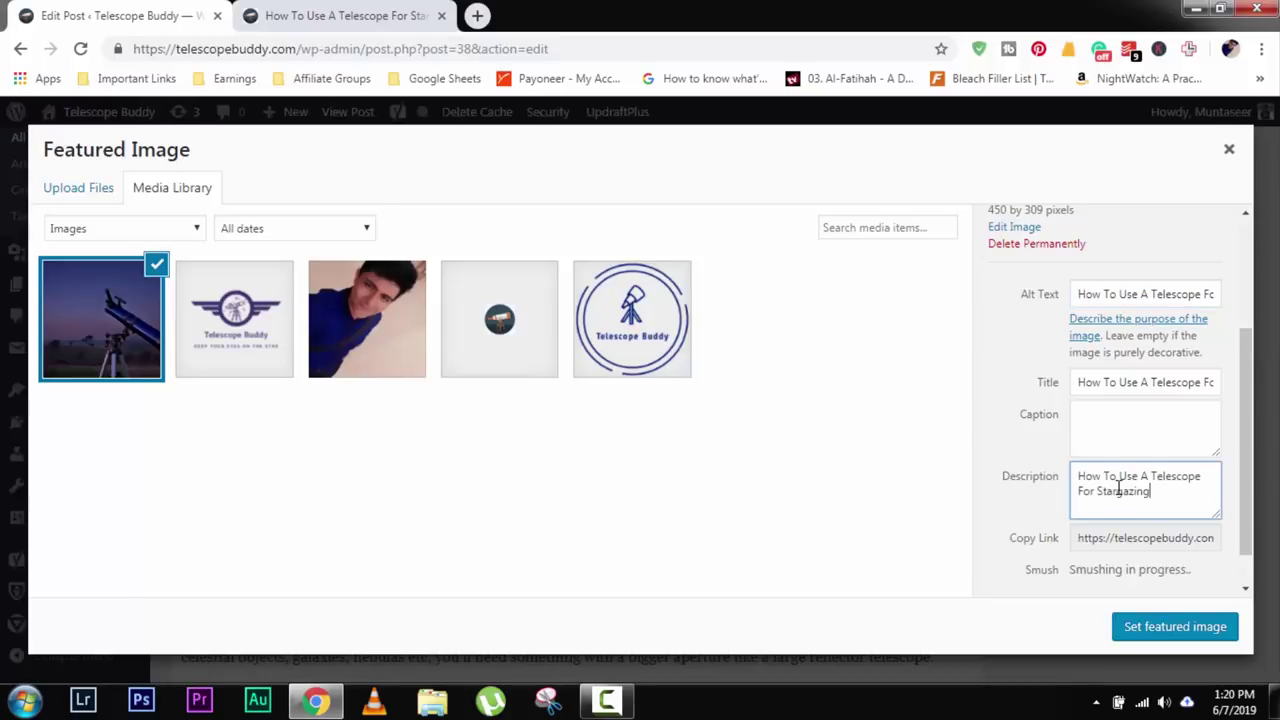
left_click(1183, 627)
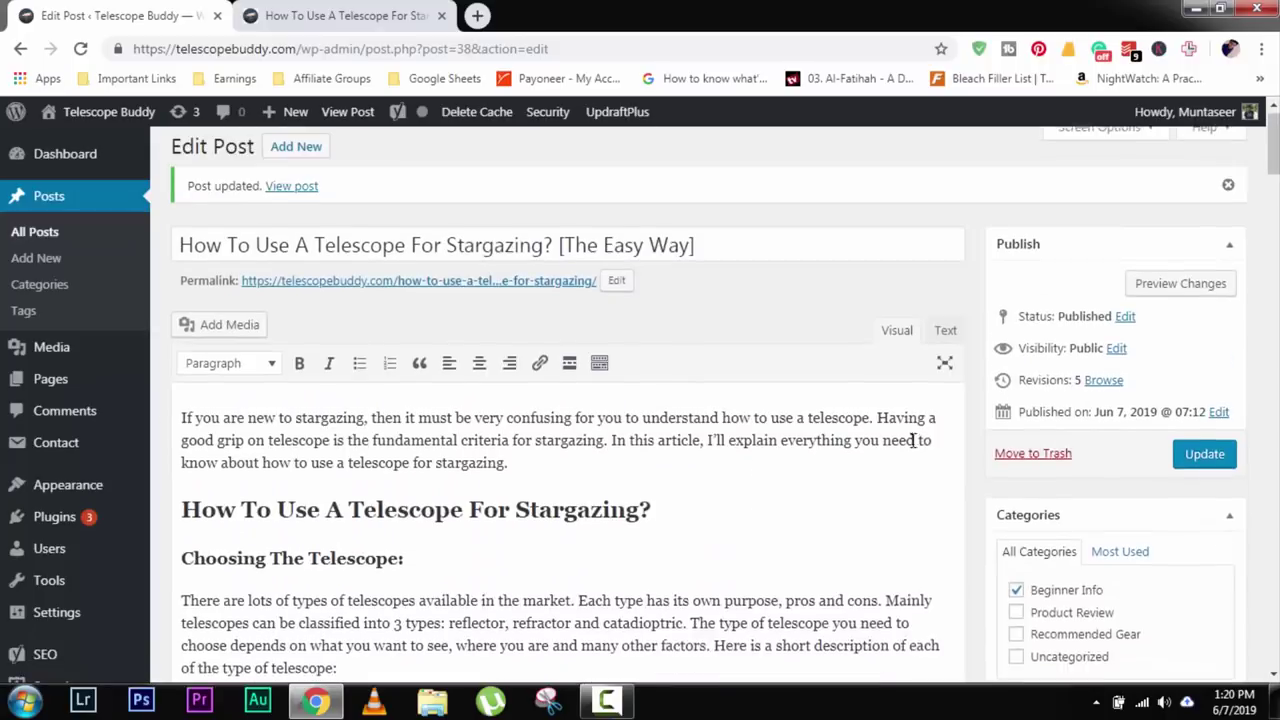
Update the post and reload the live article.
left_click(1212, 474)
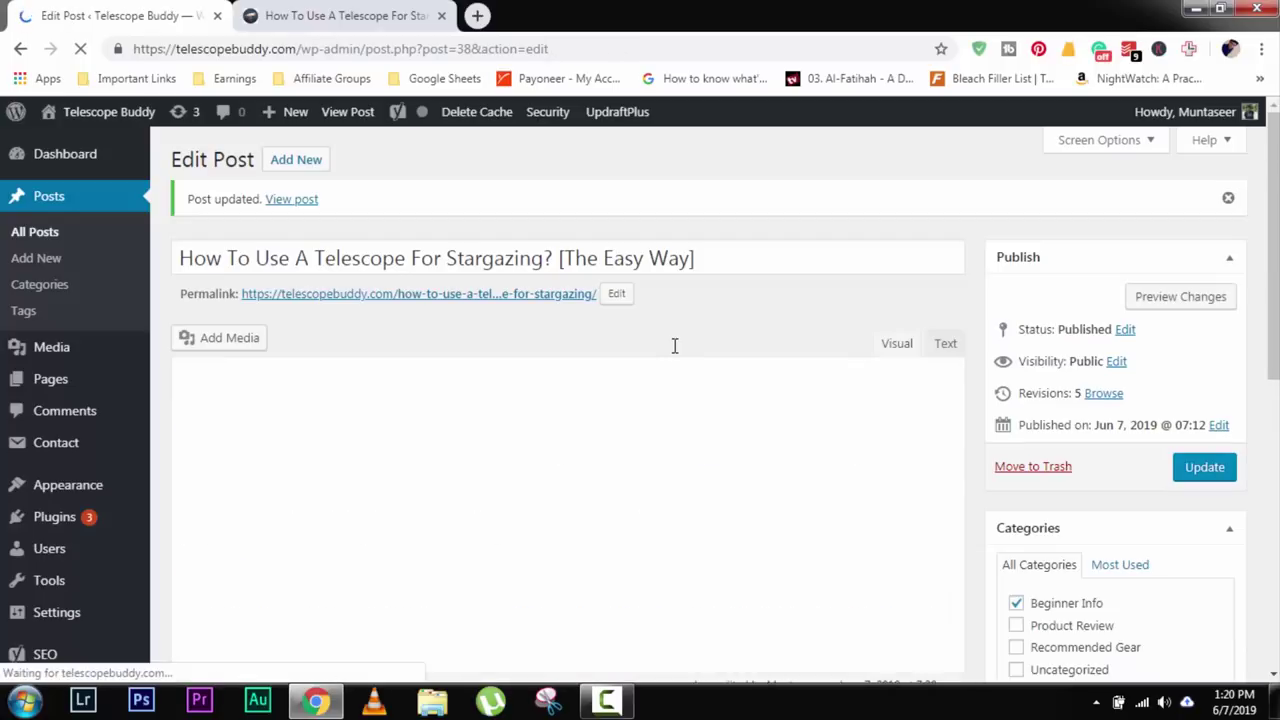
left_click(405, 16)
left_click(80, 49)
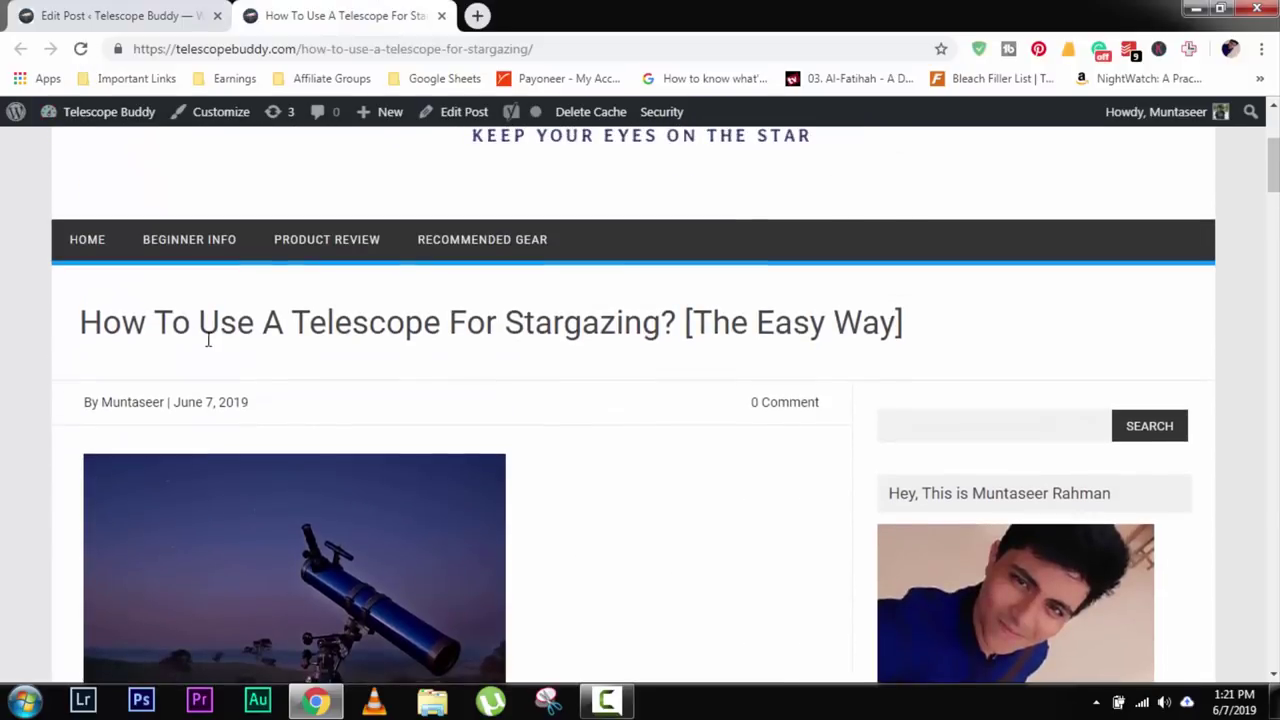
Examine the live article's featured image, headings and body sections.
scroll(273, 342, "down", 1)
scroll(280, 346, "up", 2)
scroll(186, 357, "down", 3)
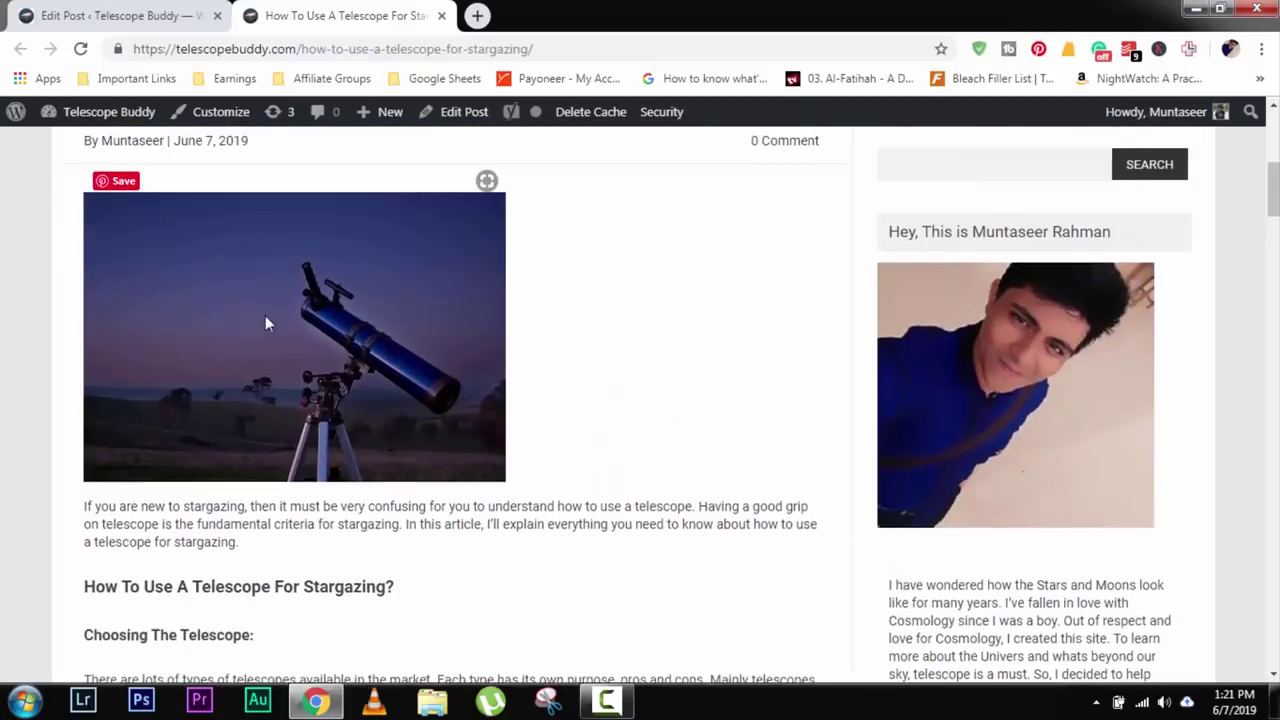
scroll(305, 350, "down", 15)
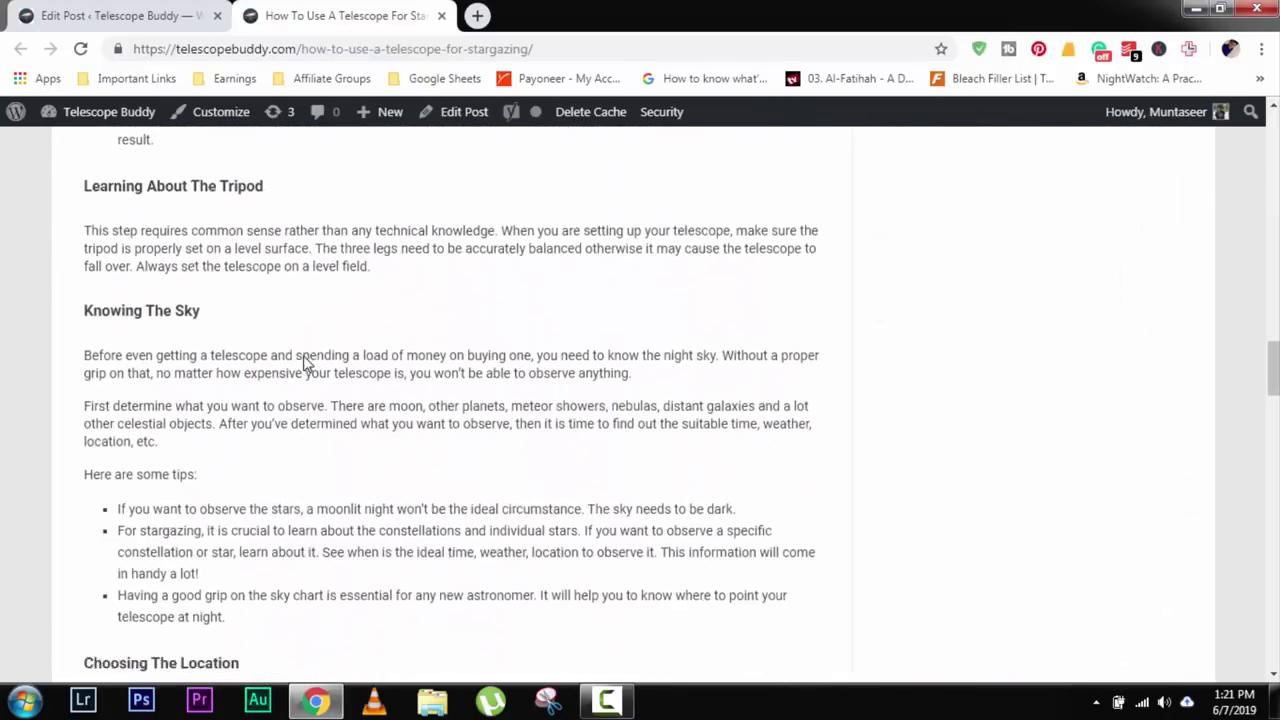
scroll(305, 360, "down", 20)
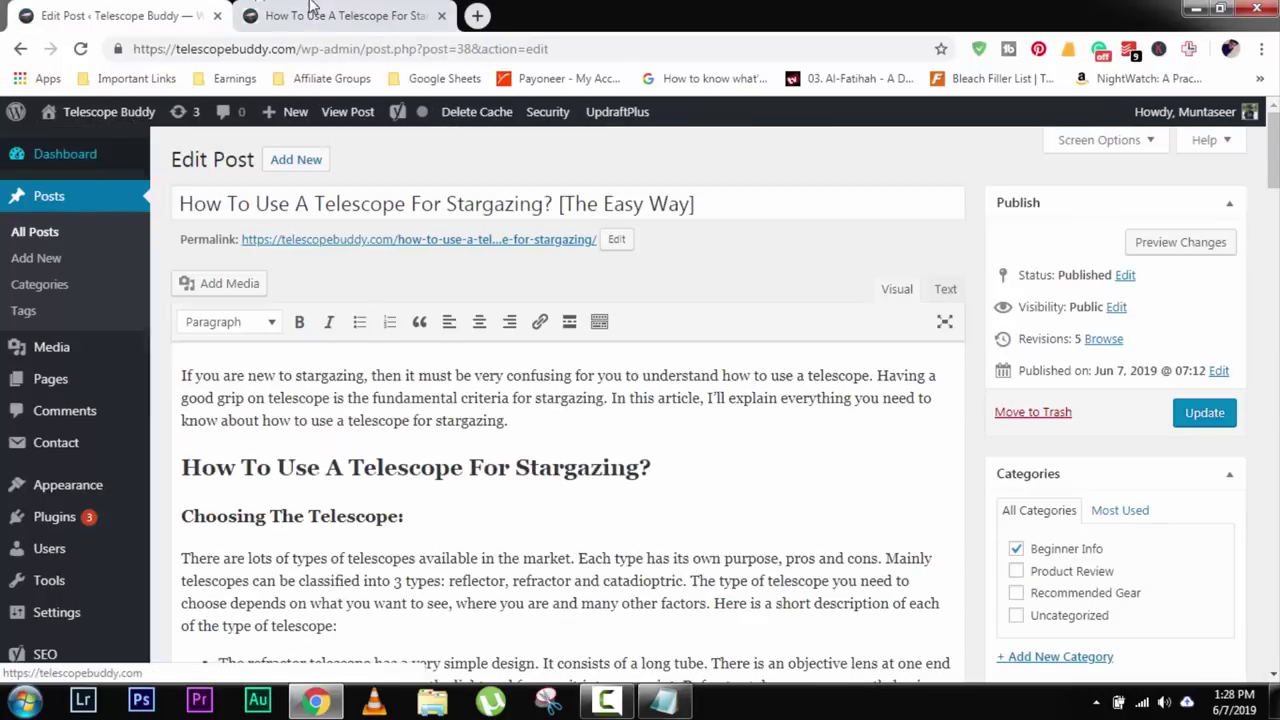
left_click(310, 12)
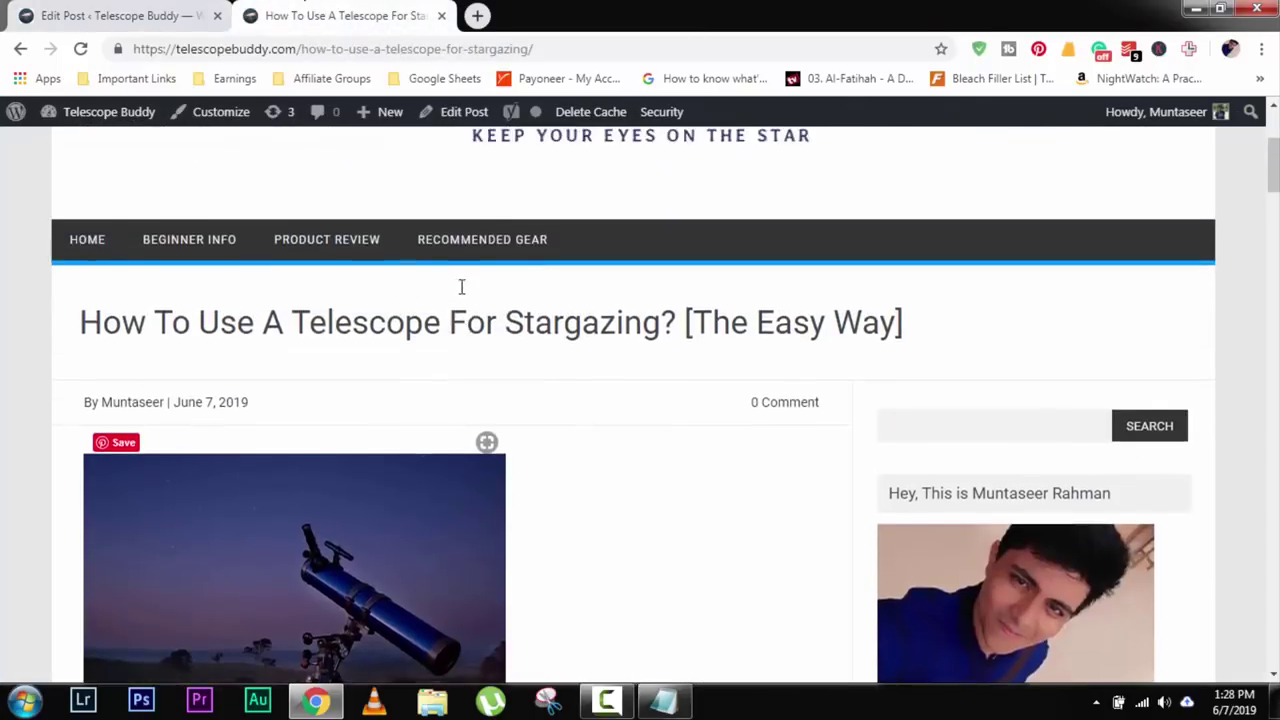
scroll(462, 290, "down", 3)
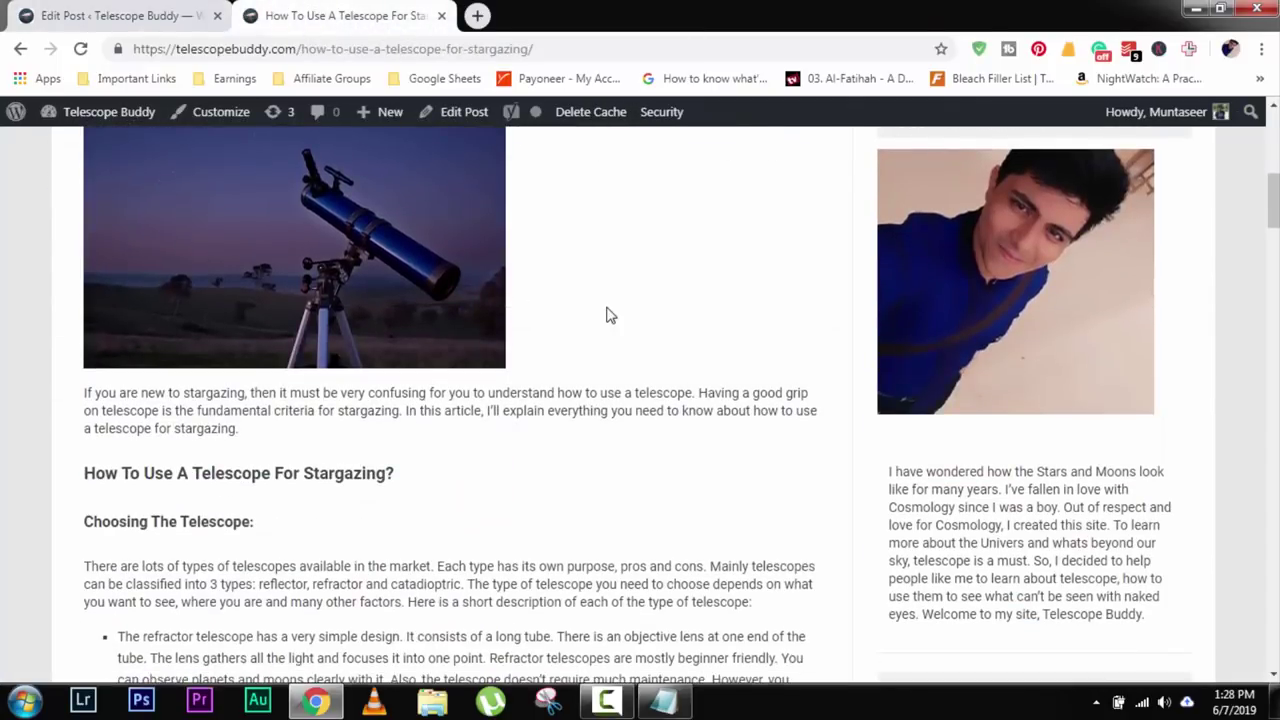
scroll(585, 328, "down", 4)
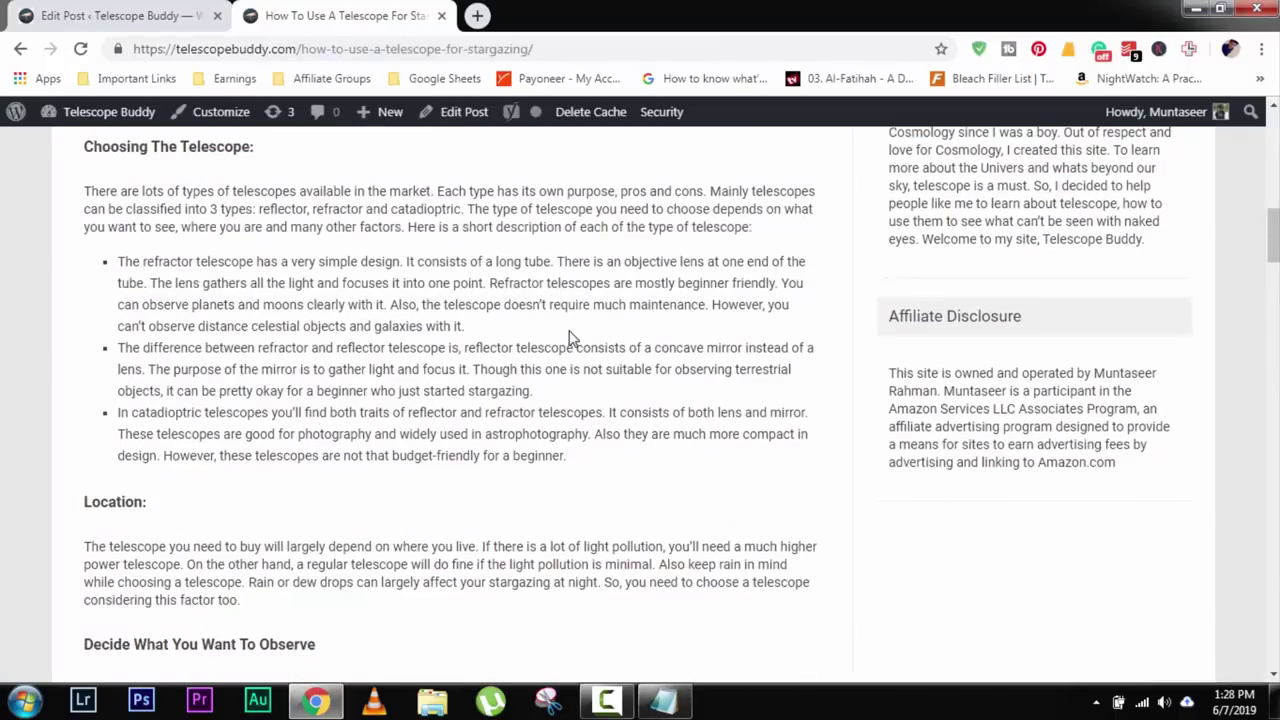
scroll(480, 390, "down", 5)
scroll(457, 409, "up", 8)
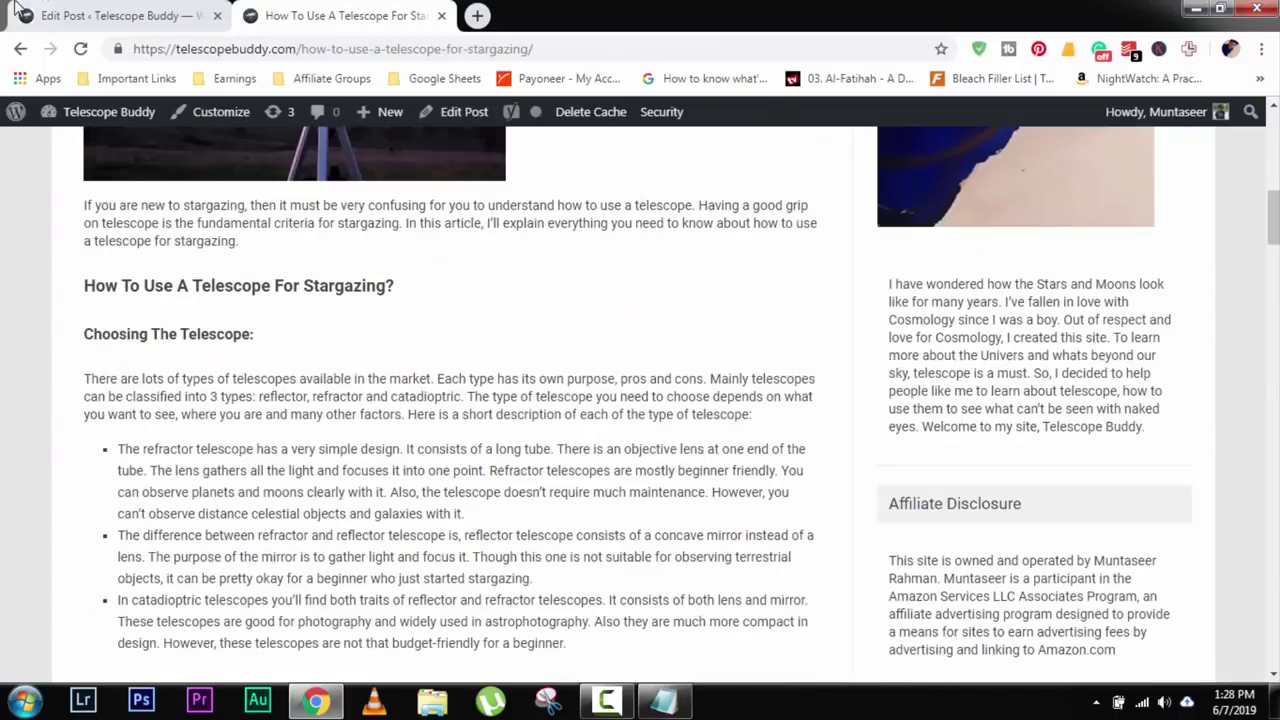
Return to the WordPress admin, open the page for adding plugins and search for "table of content plus".
left_click(160, 15)
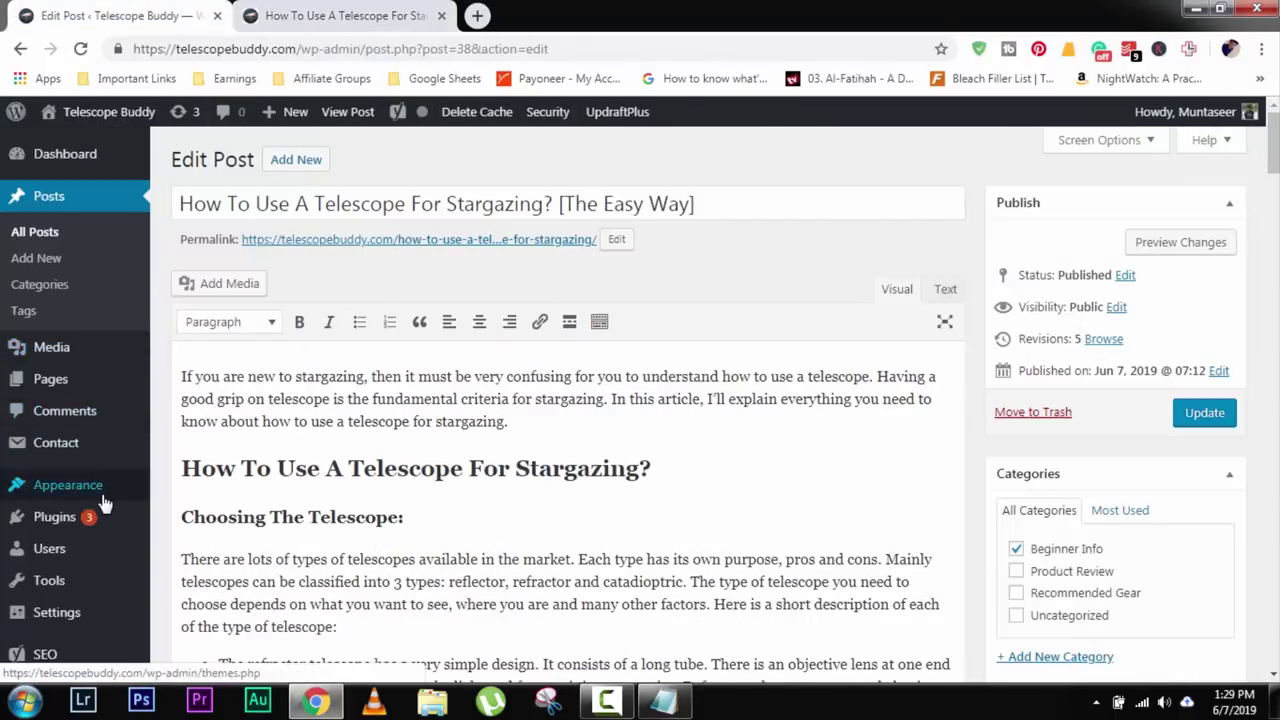
mouse_move(90, 500)
left_click(180, 543)
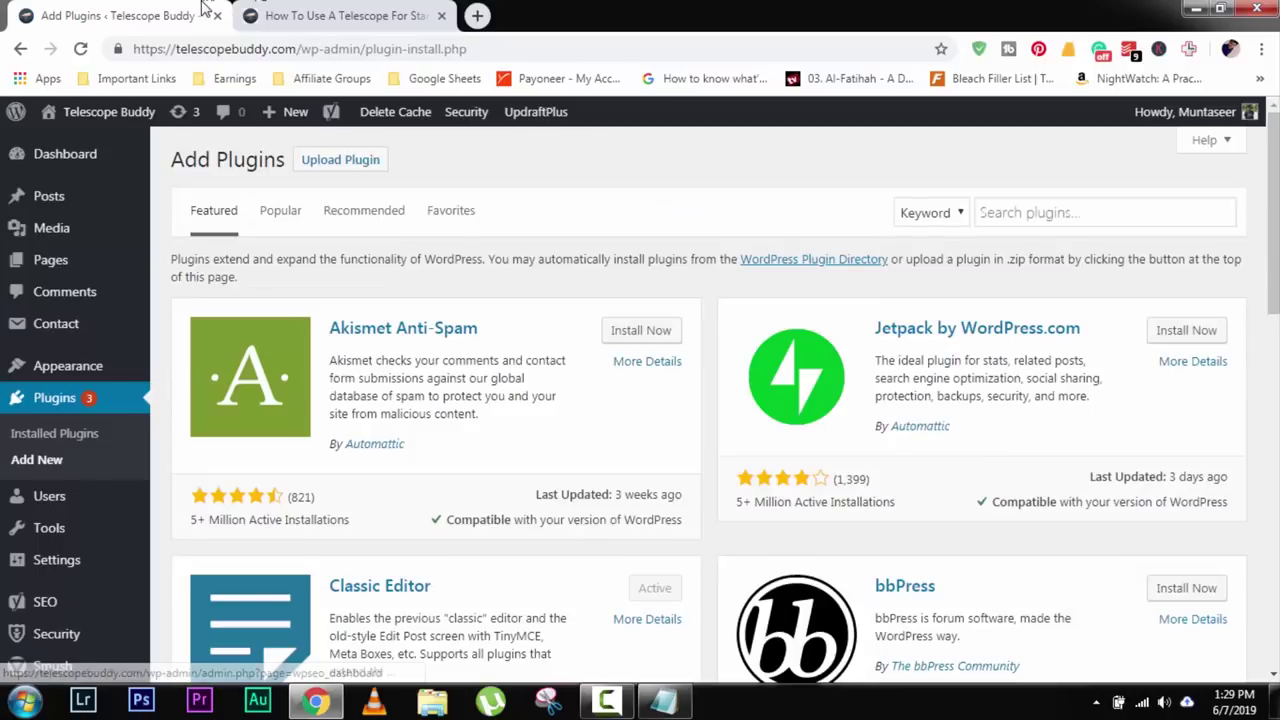
left_click(1063, 210)
type("ta")
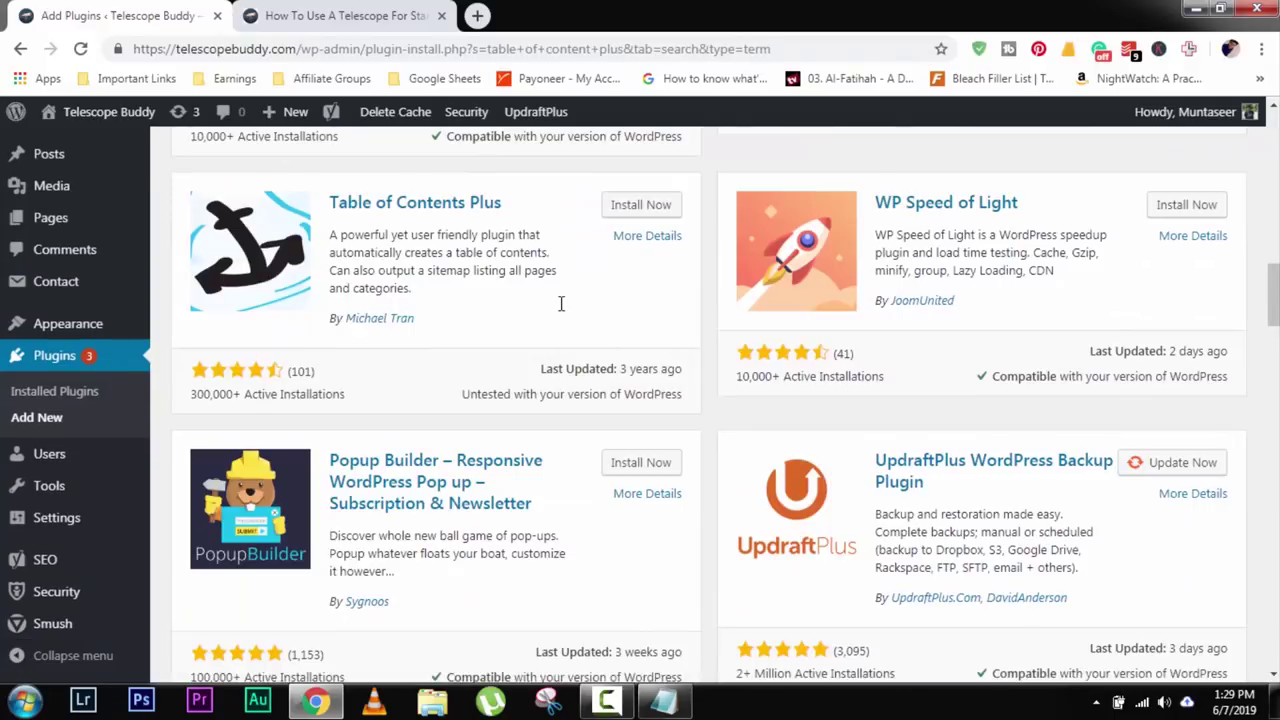
Find Table of Contents Plus among the search results, install it and activate it.
scroll(561, 304, "up", 10)
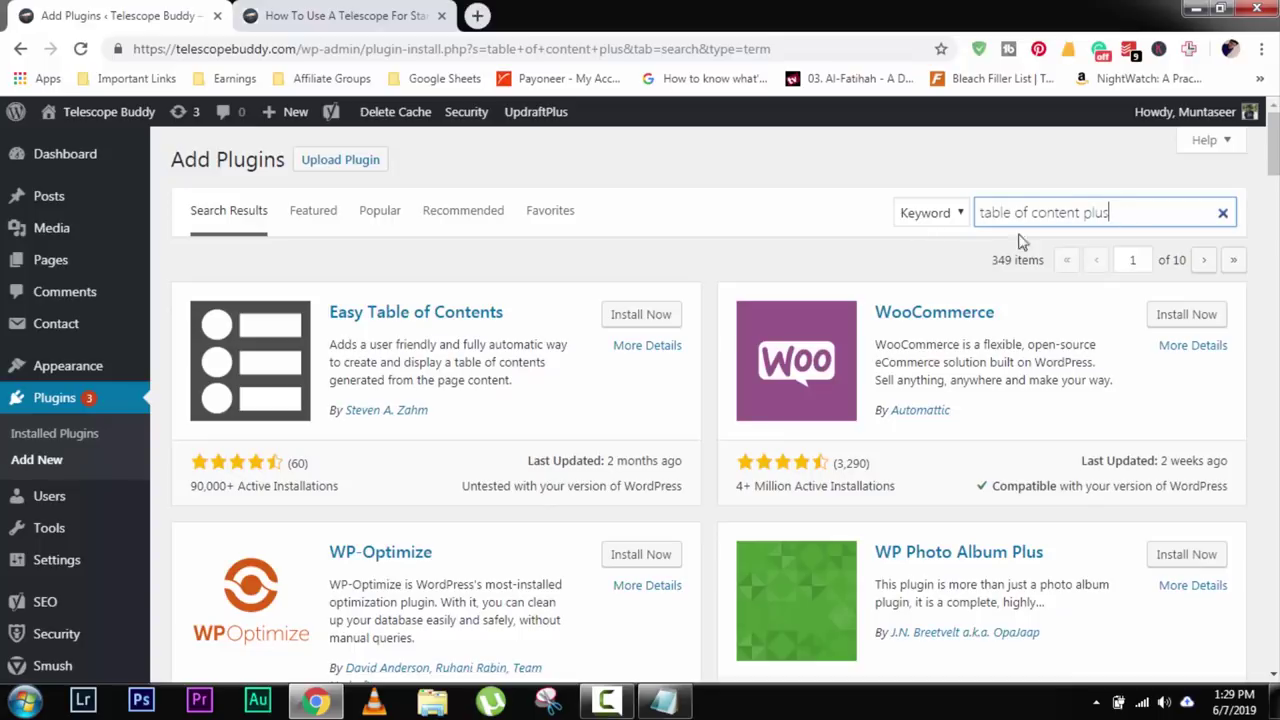
scroll(689, 331, "down", 10)
scroll(688, 333, "down", 3)
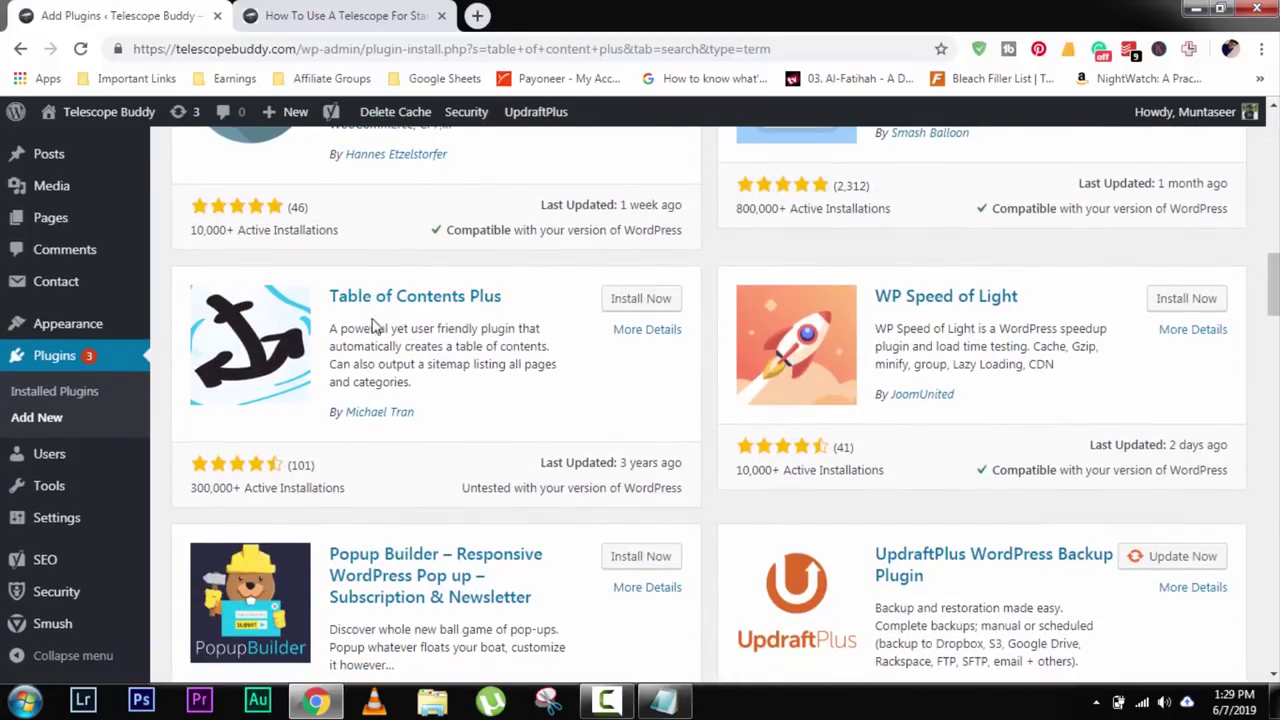
left_click(641, 298)
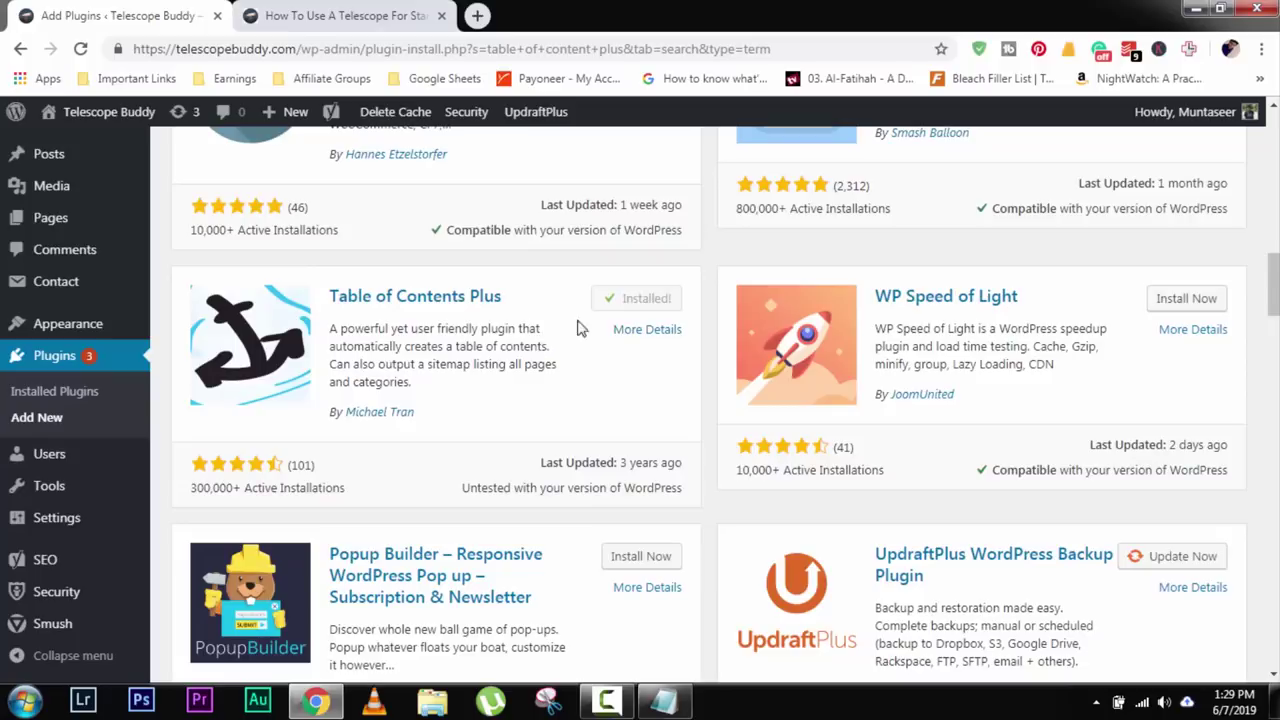
left_click(641, 302)
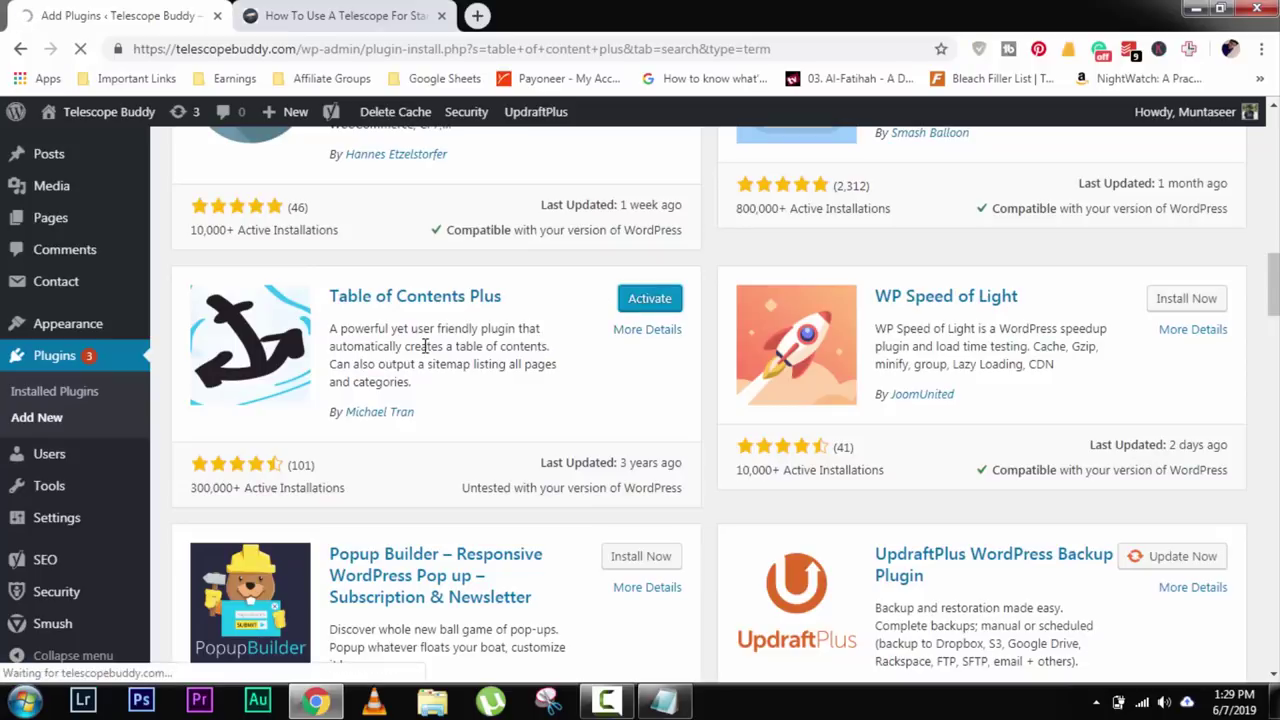
Open the settings of Table of Contents Plus and keep the position at "Before first heading (default)".
scroll(437, 354, "down", 6)
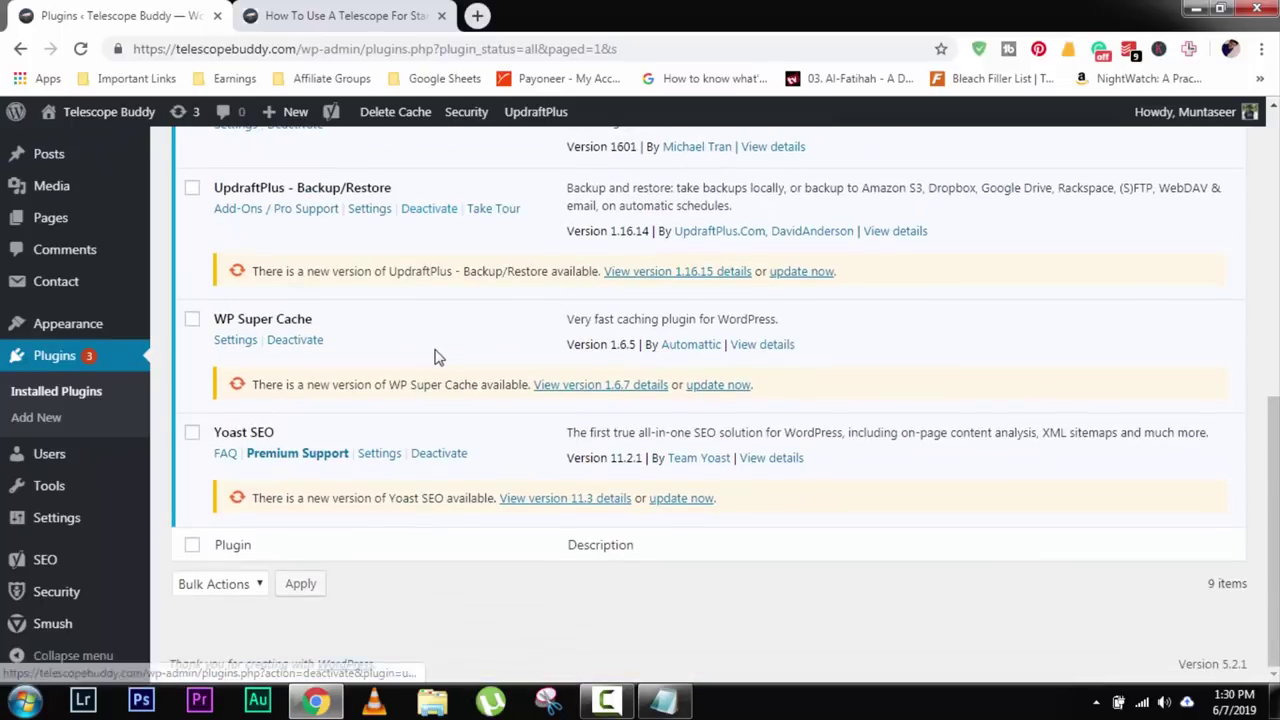
scroll(437, 357, "up", 4)
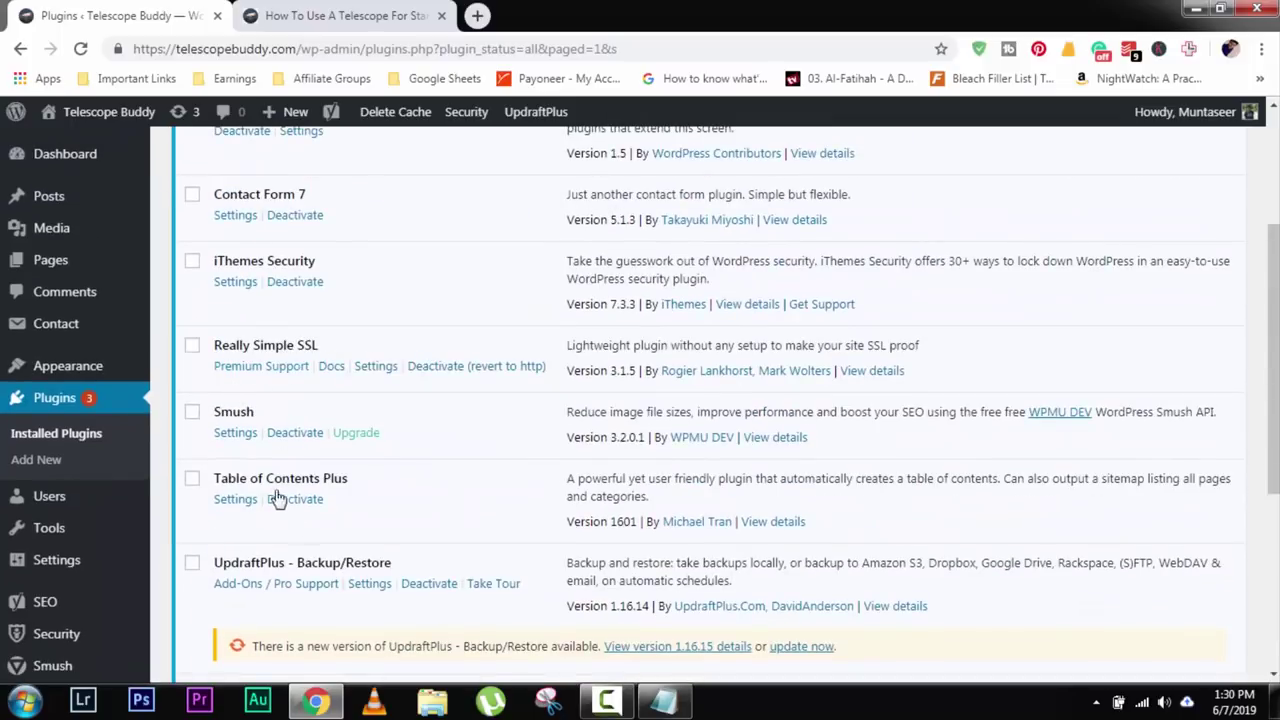
left_click(230, 499)
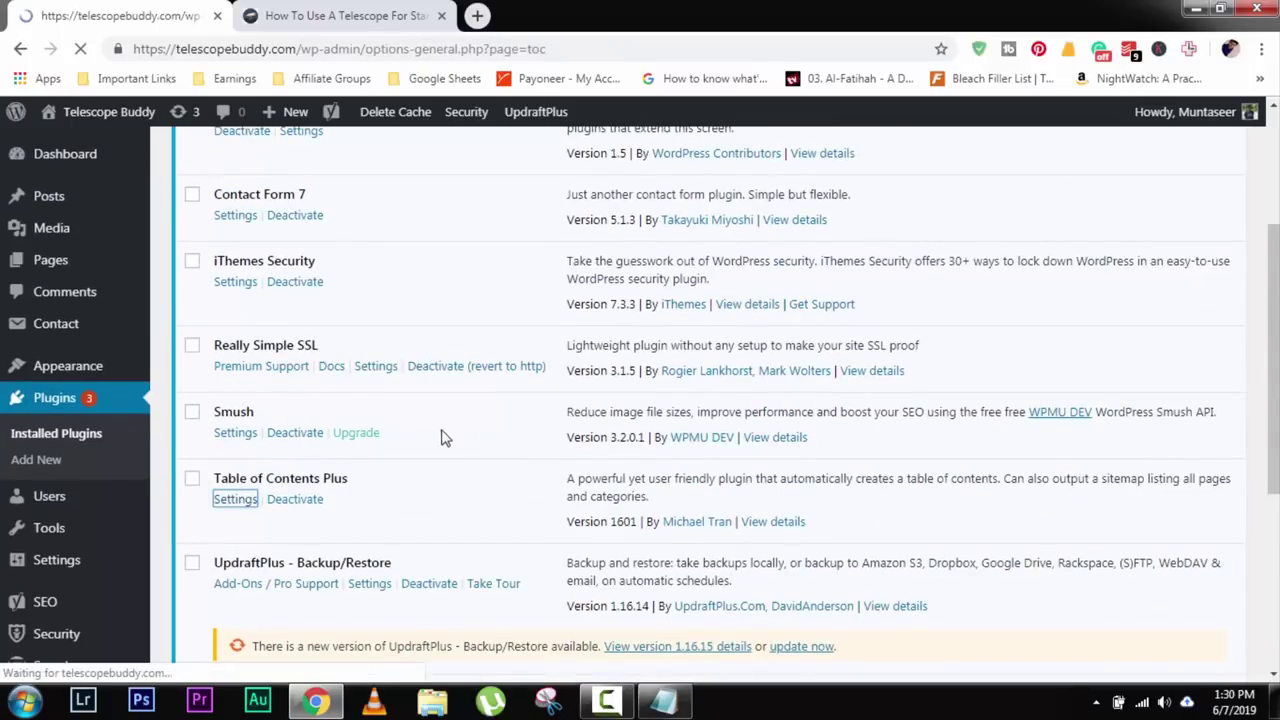
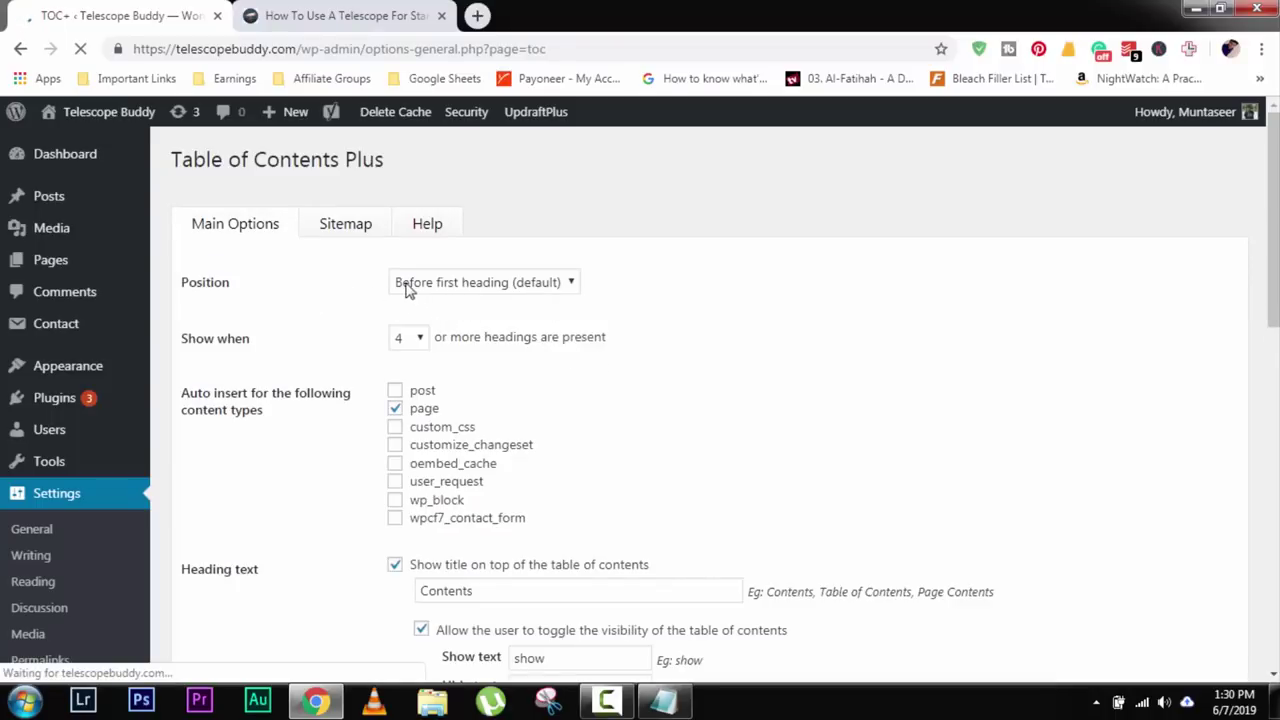
left_click(557, 285)
left_click(557, 285)
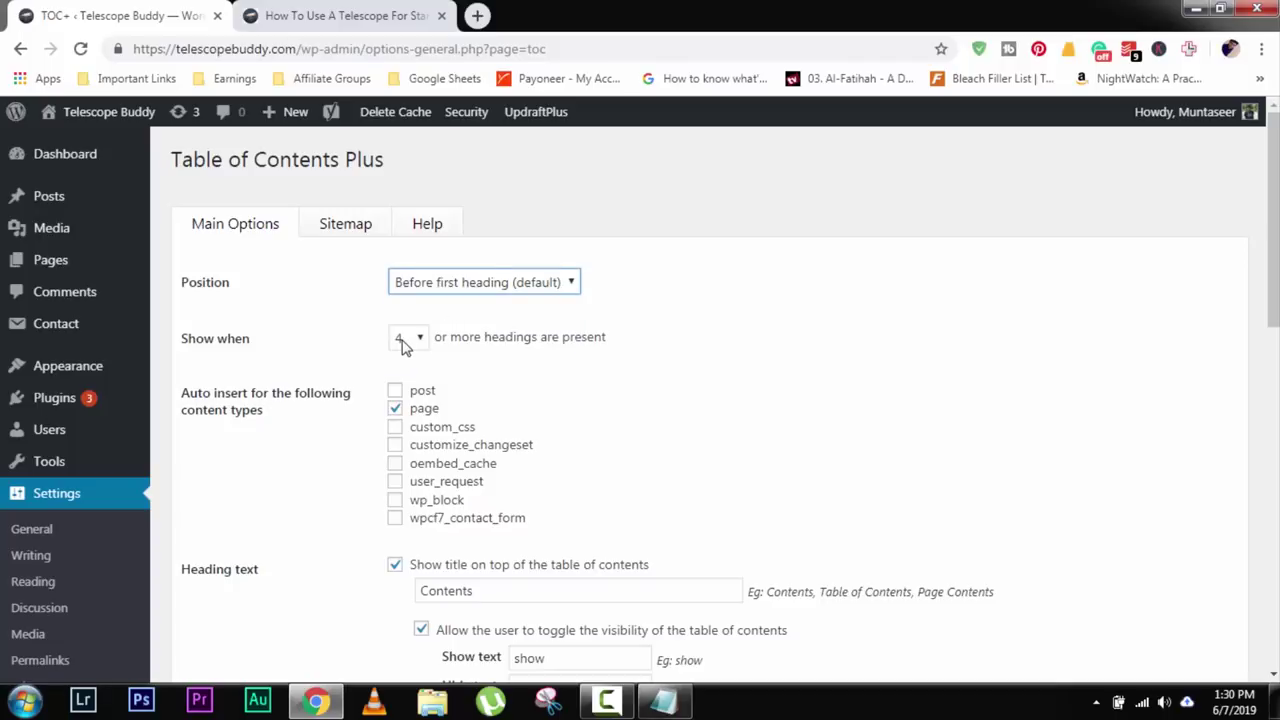
Set the table of contents to be inserted automatically for the post content type and not for page.
scroll(403, 345, "down", 1)
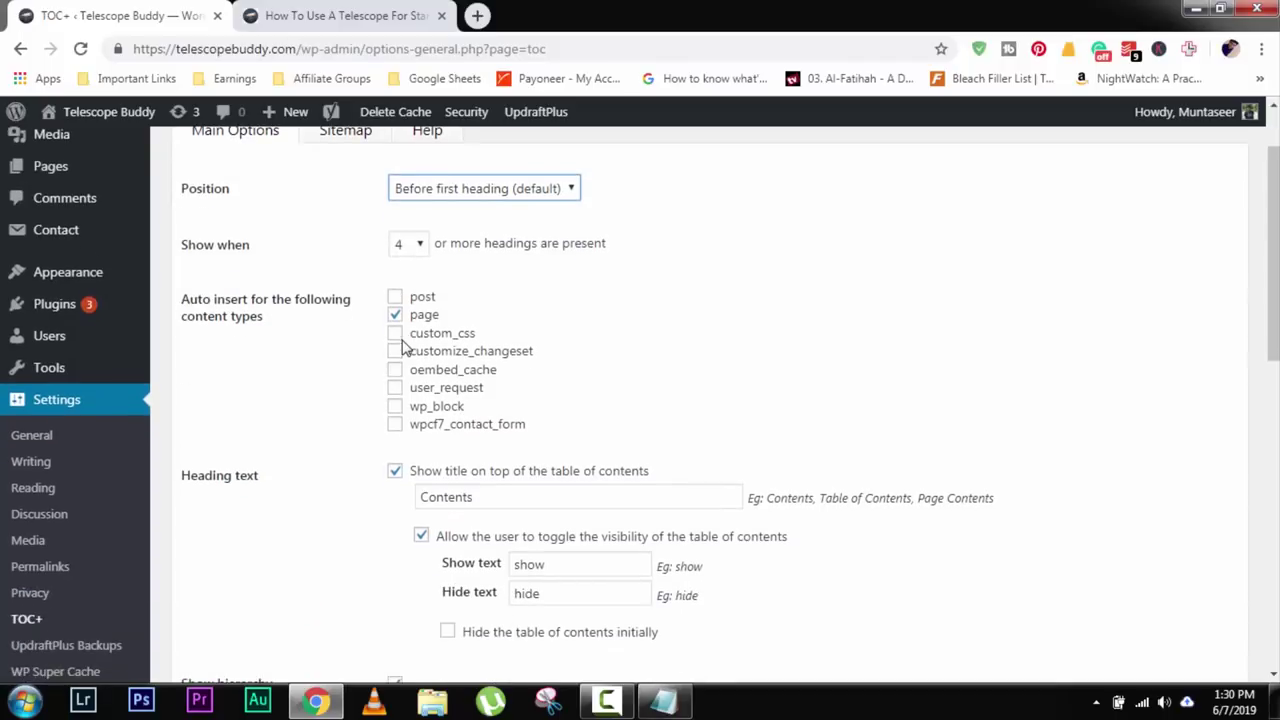
left_click(395, 298)
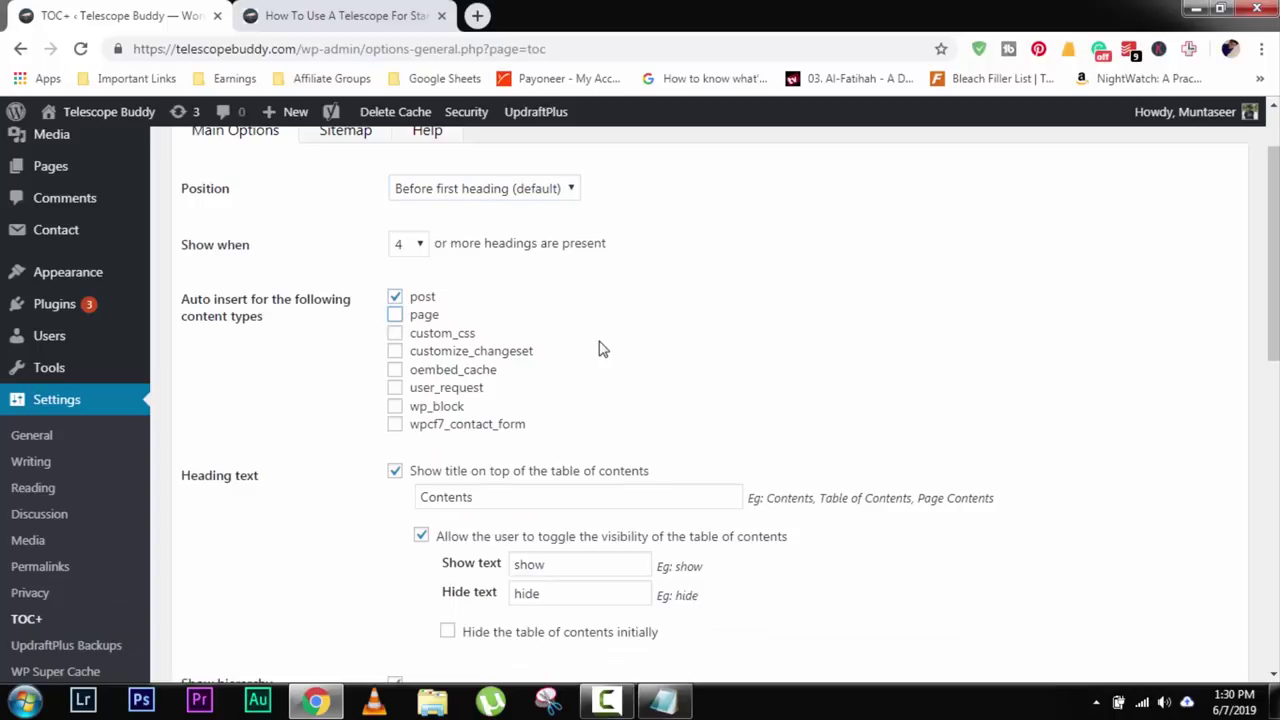
Review the plugin's heading text, hierarchy, numbering, smooth scroll, appearance and position options.
scroll(603, 348, "down", 1)
scroll(331, 337, "down", 1)
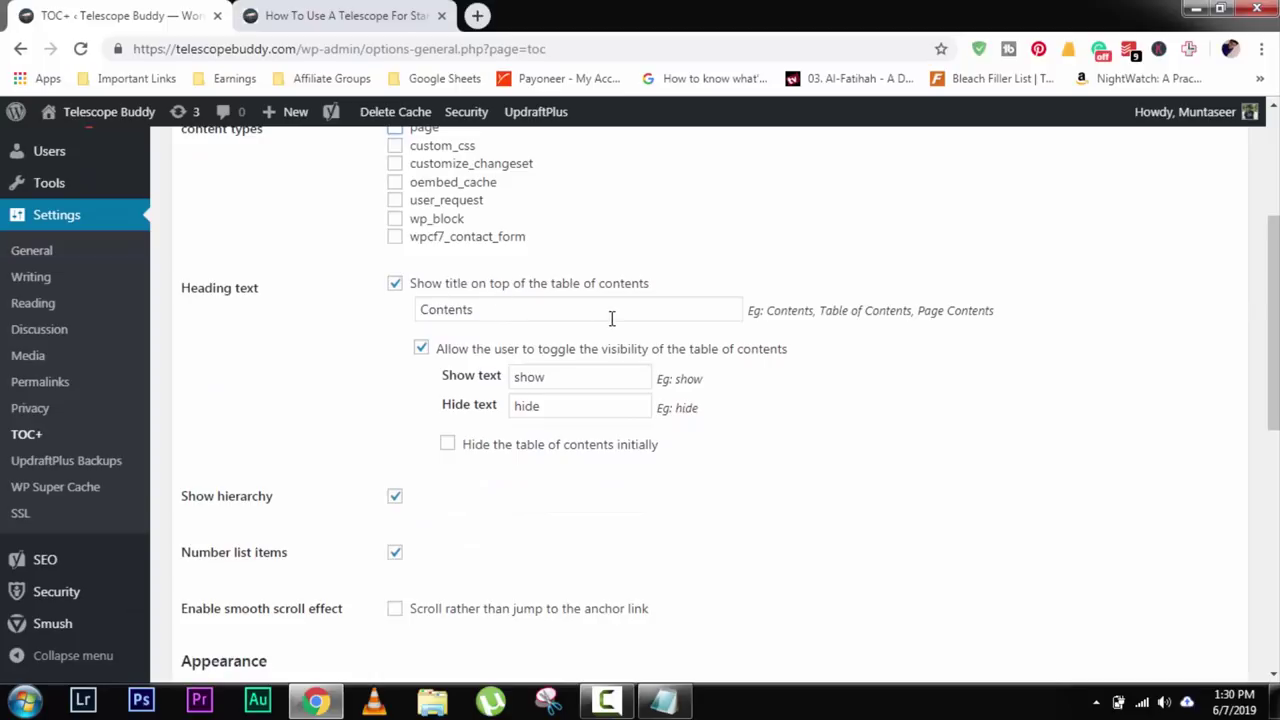
scroll(590, 345, "down", 1)
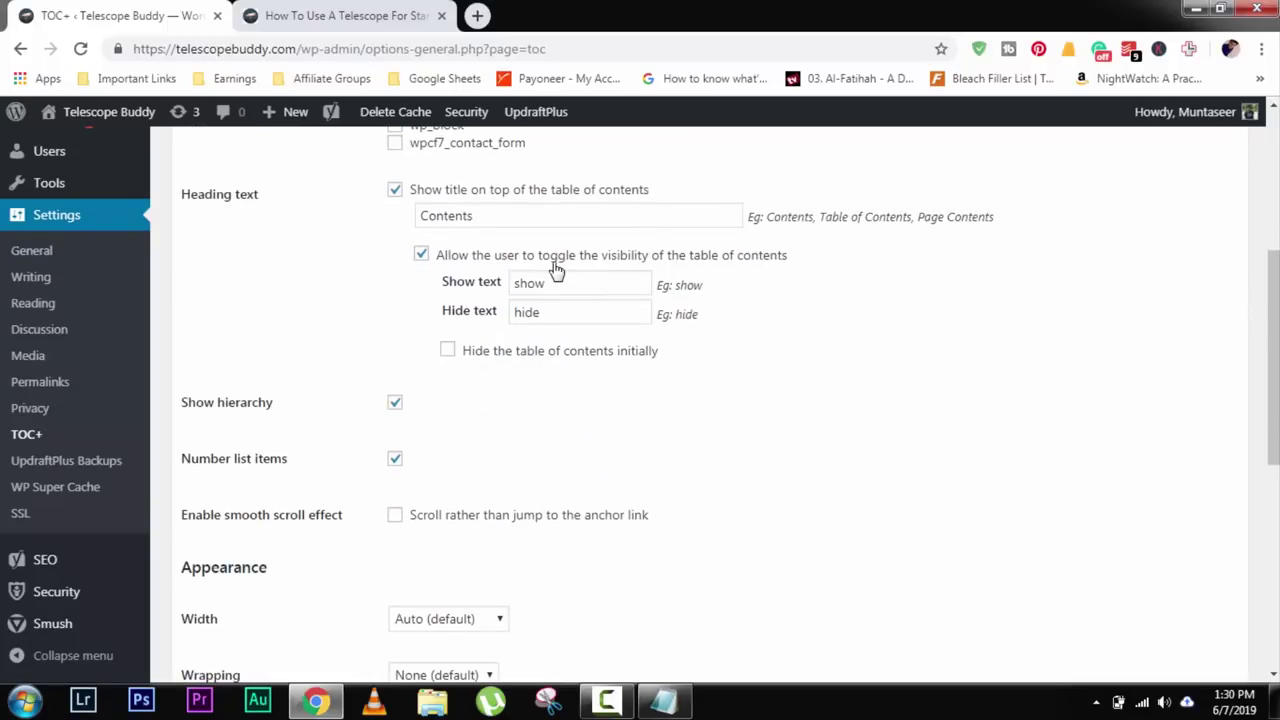
scroll(492, 288, "down", 1)
scroll(398, 316, "down", 2)
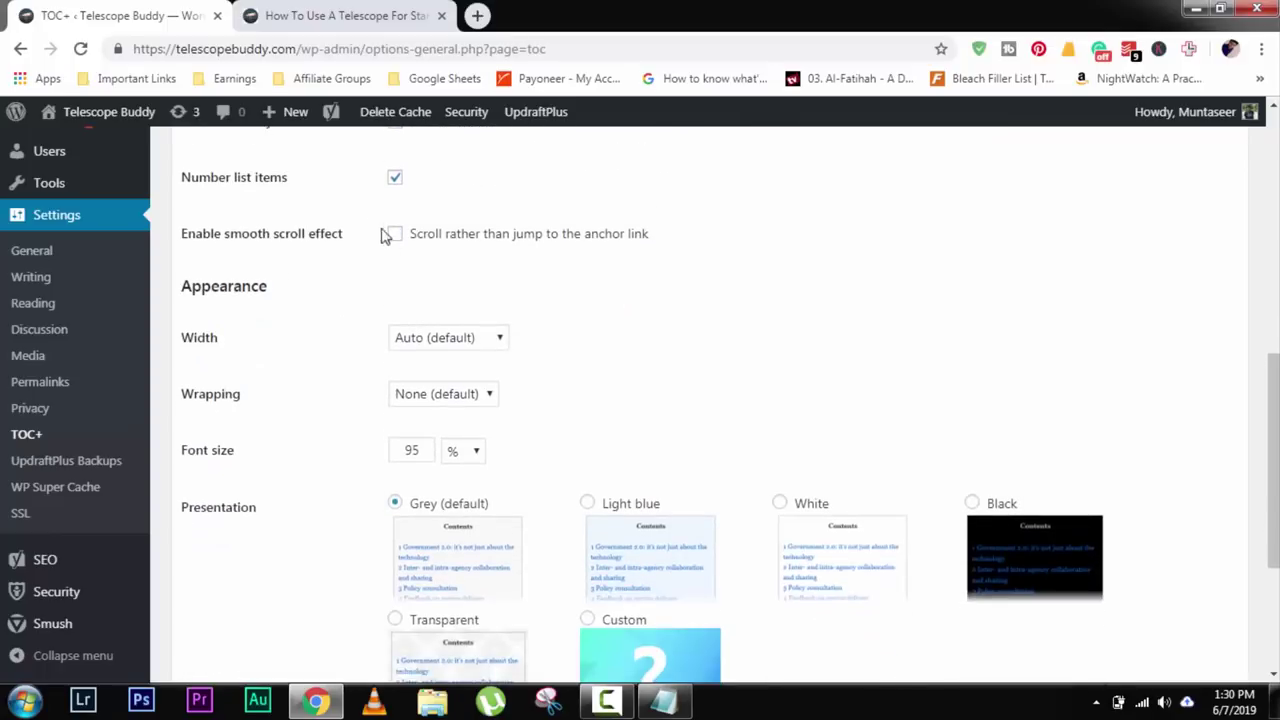
scroll(412, 329, "down", 3)
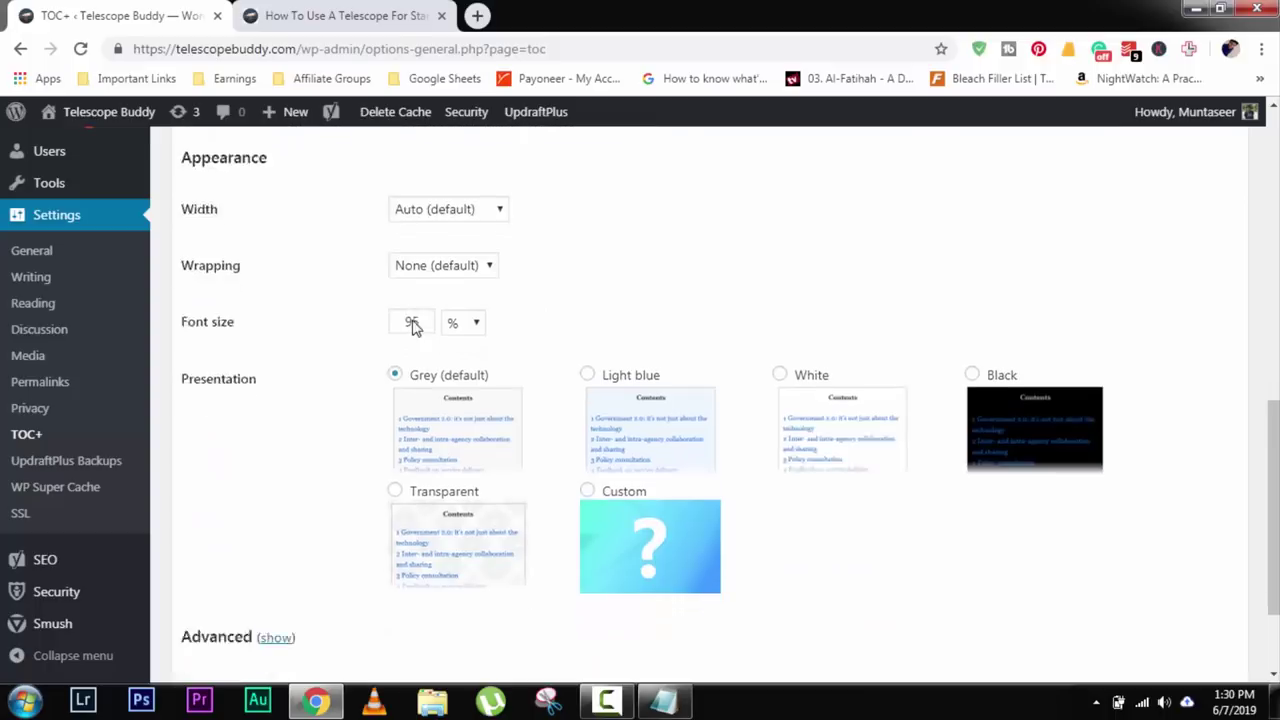
scroll(425, 416, "up", 7)
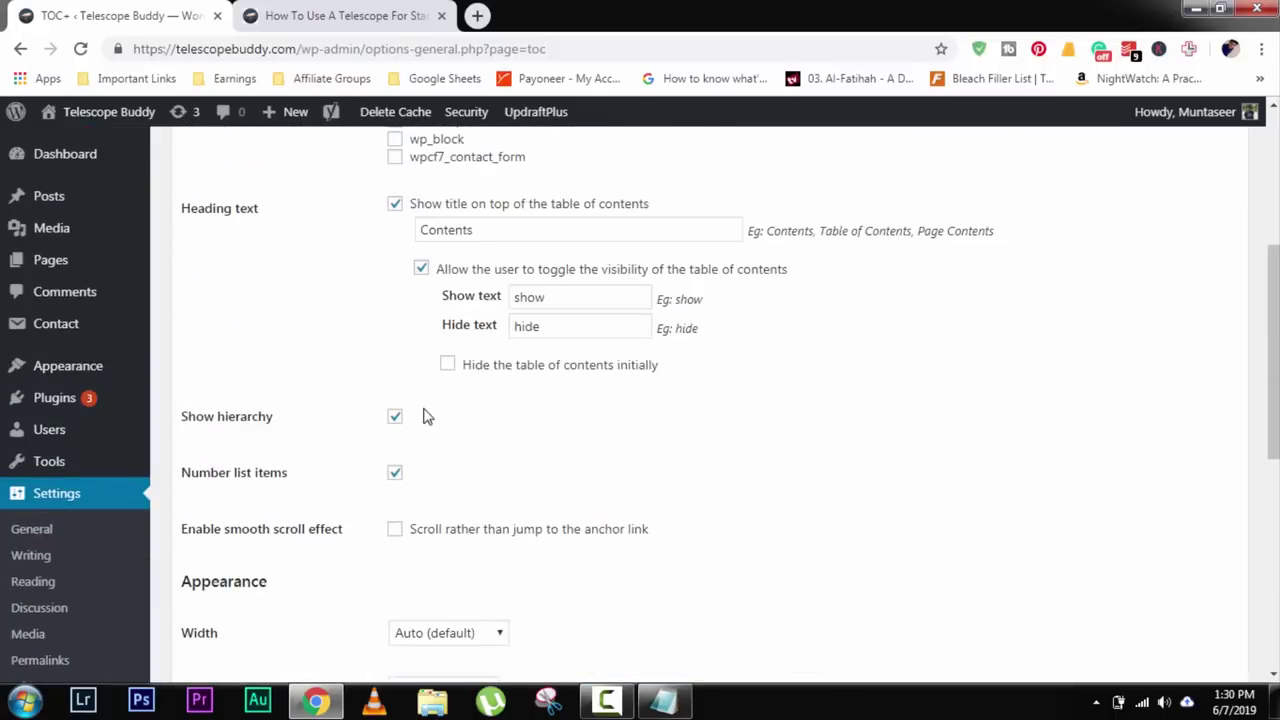
scroll(427, 416, "up", 3)
left_click(480, 202)
left_click(480, 202)
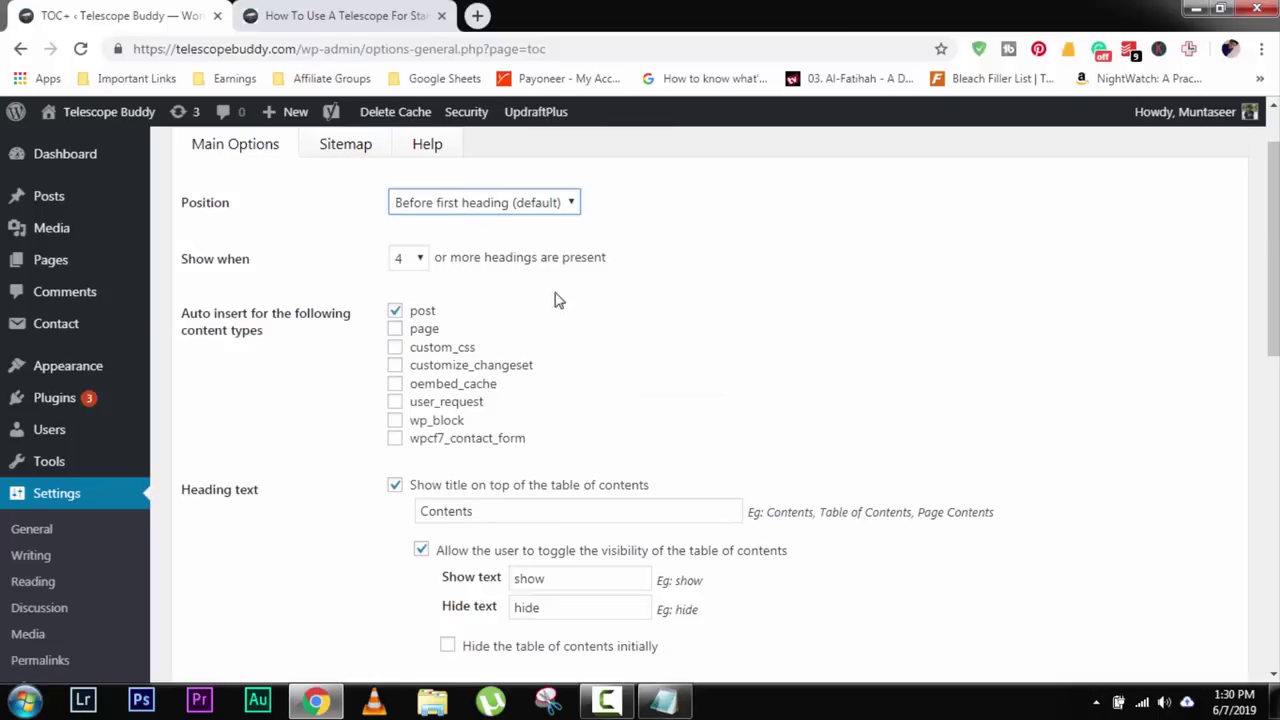
scroll(557, 300, "down", 2)
scroll(294, 257, "up", 3)
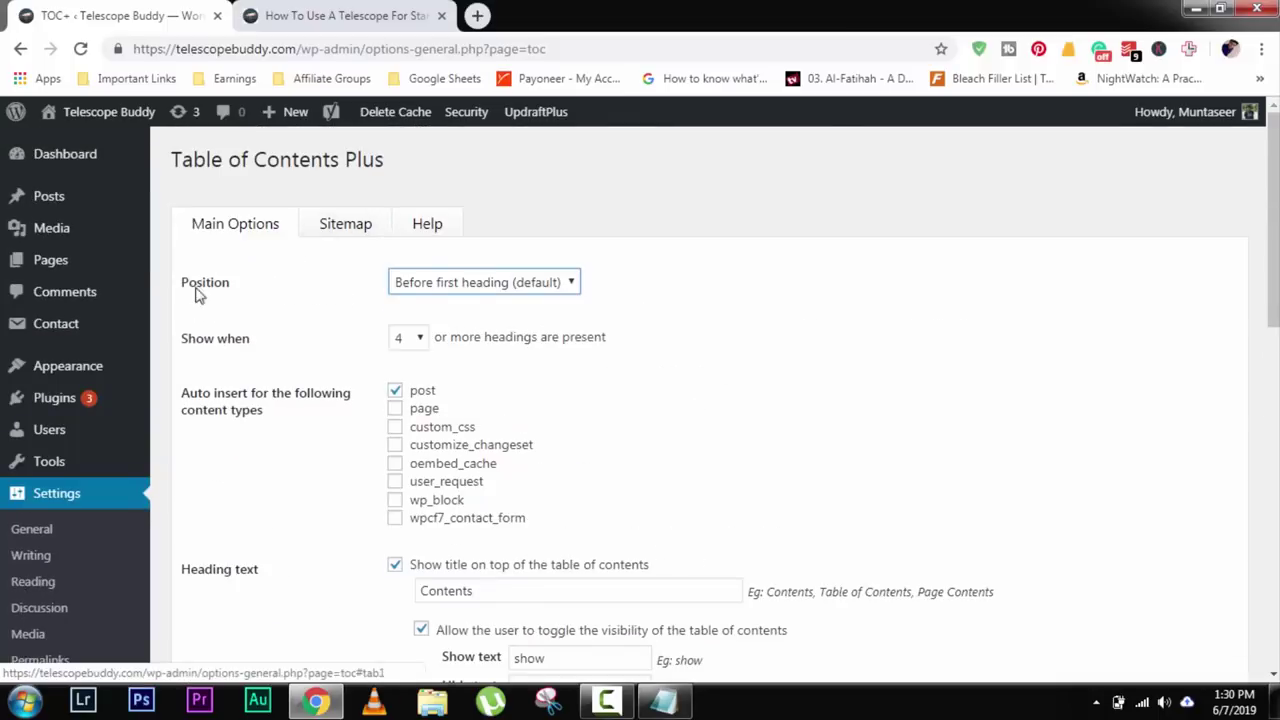
Save the Table of Contents Plus options.
scroll(323, 386, "down", 4)
scroll(323, 386, "up", 1)
scroll(323, 386, "down", 5)
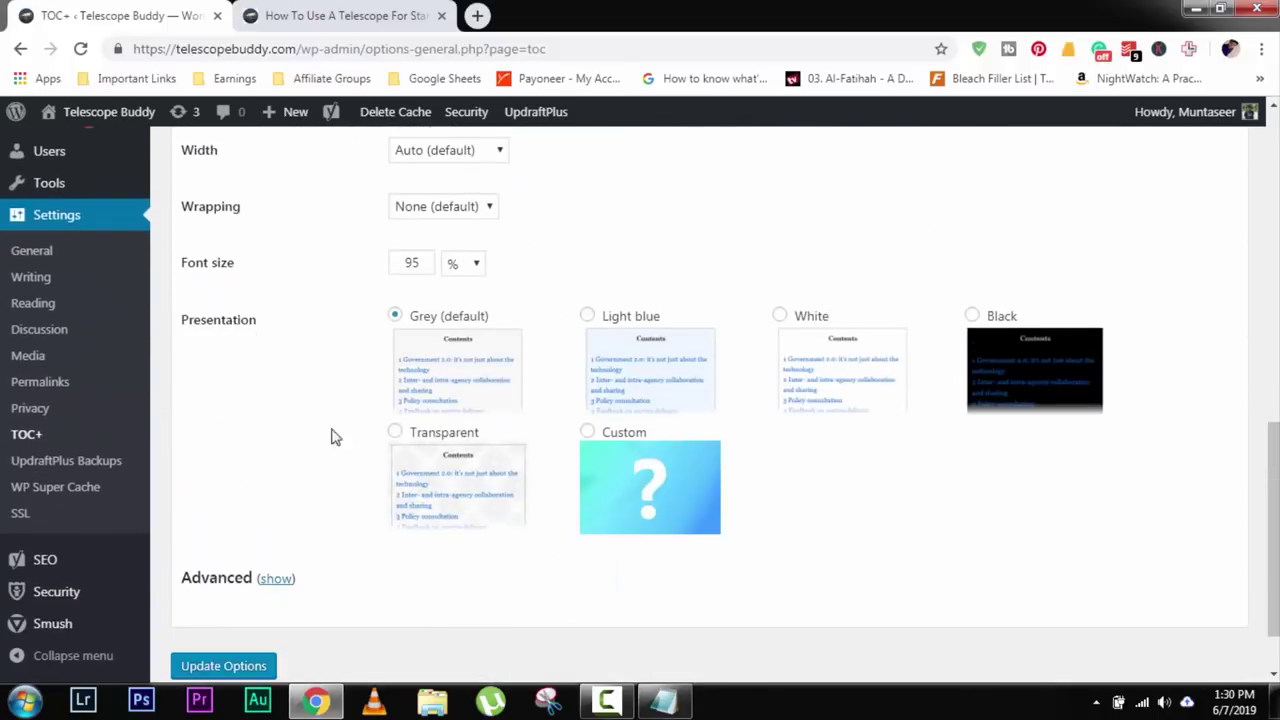
scroll(335, 437, "down", 1)
left_click(252, 587)
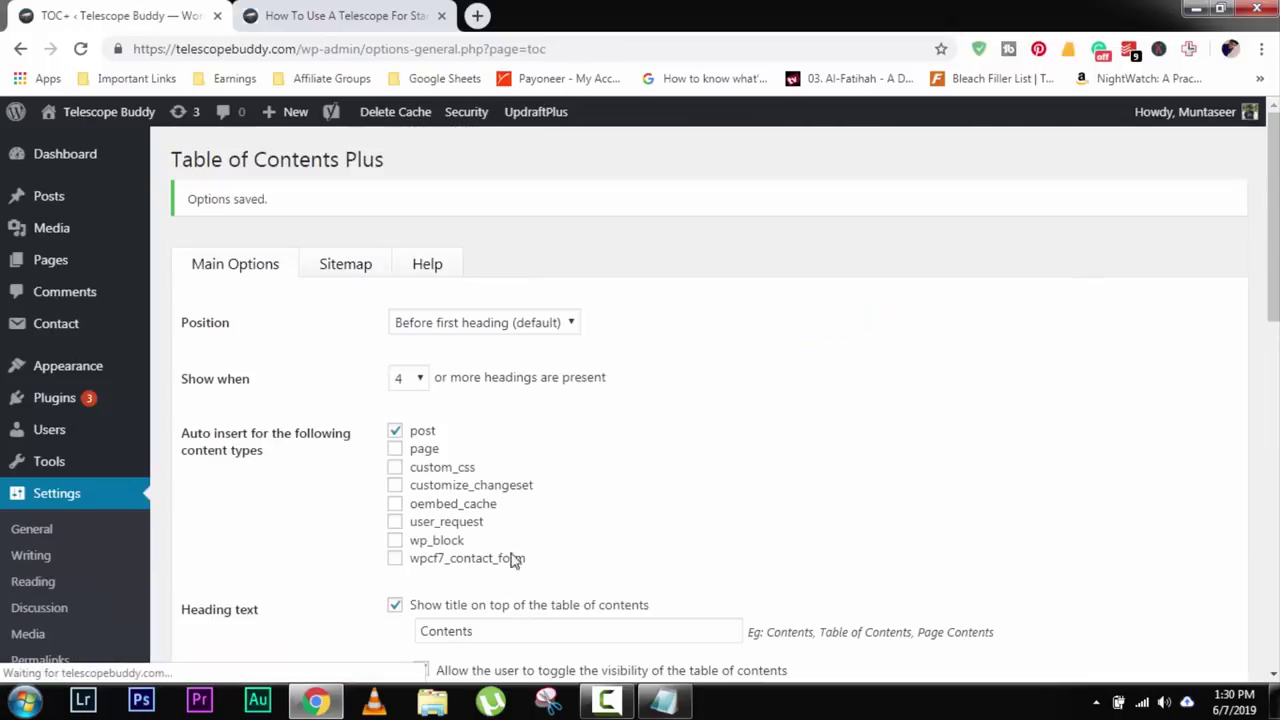
Switch to the live stargazing article, reload it and check for a table of contents before the first heading.
left_click(340, 15)
scroll(216, 222, "up", 6)
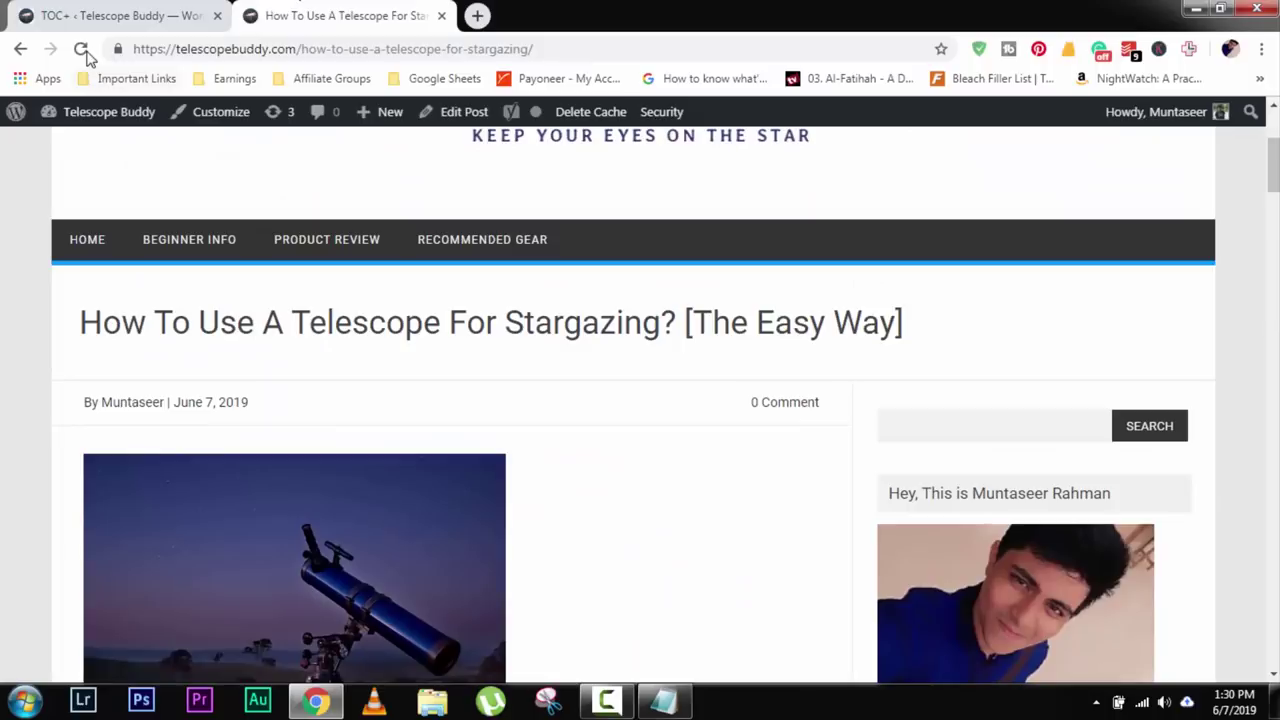
left_click(81, 49)
scroll(430, 350, "down", 2)
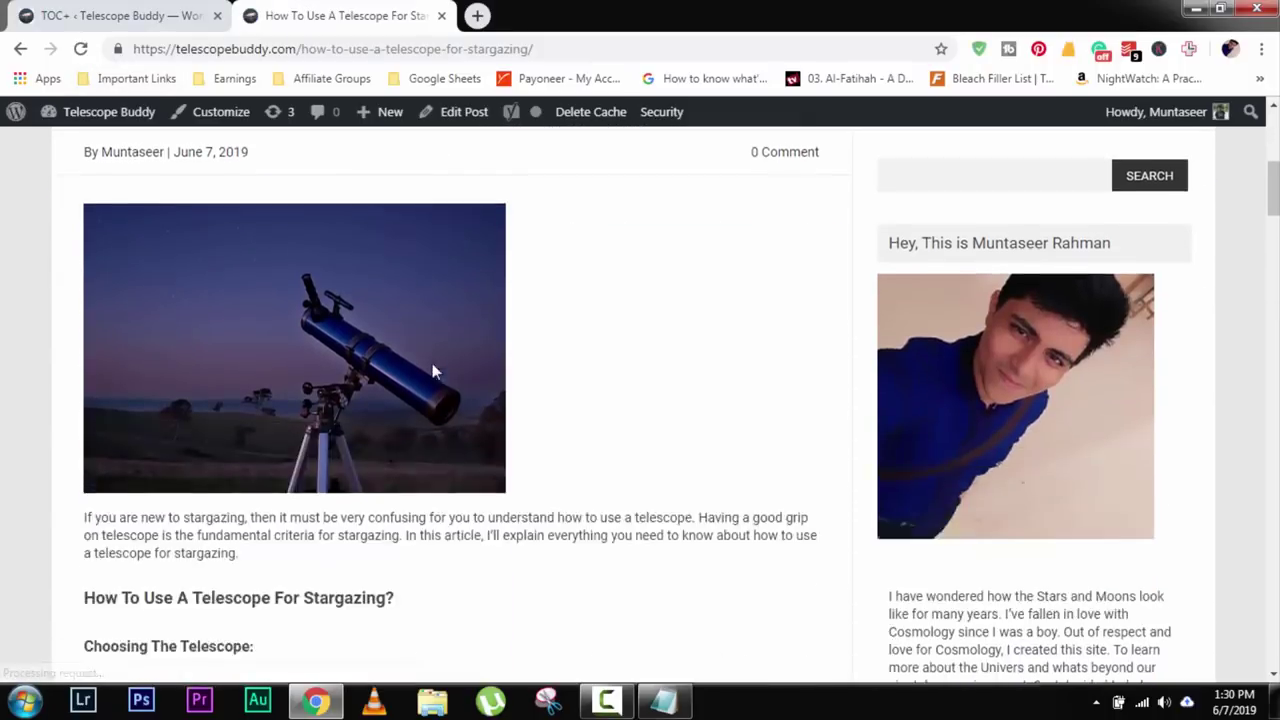
scroll(432, 372, "down", 5)
scroll(430, 371, "up", 9)
scroll(175, 432, "down", 2)
Look over the table of contents settings once more and search the article's sections for the table.
key("ctrl+Tab")
scroll(340, 440, "down", 2)
scroll(370, 480, "up", 2)
key("ctrl+Tab")
scroll(240, 430, "down", 4)
scroll(124, 468, "down", 4)
scroll(280, 370, "up", 4)
scroll(340, 420, "down", 15)
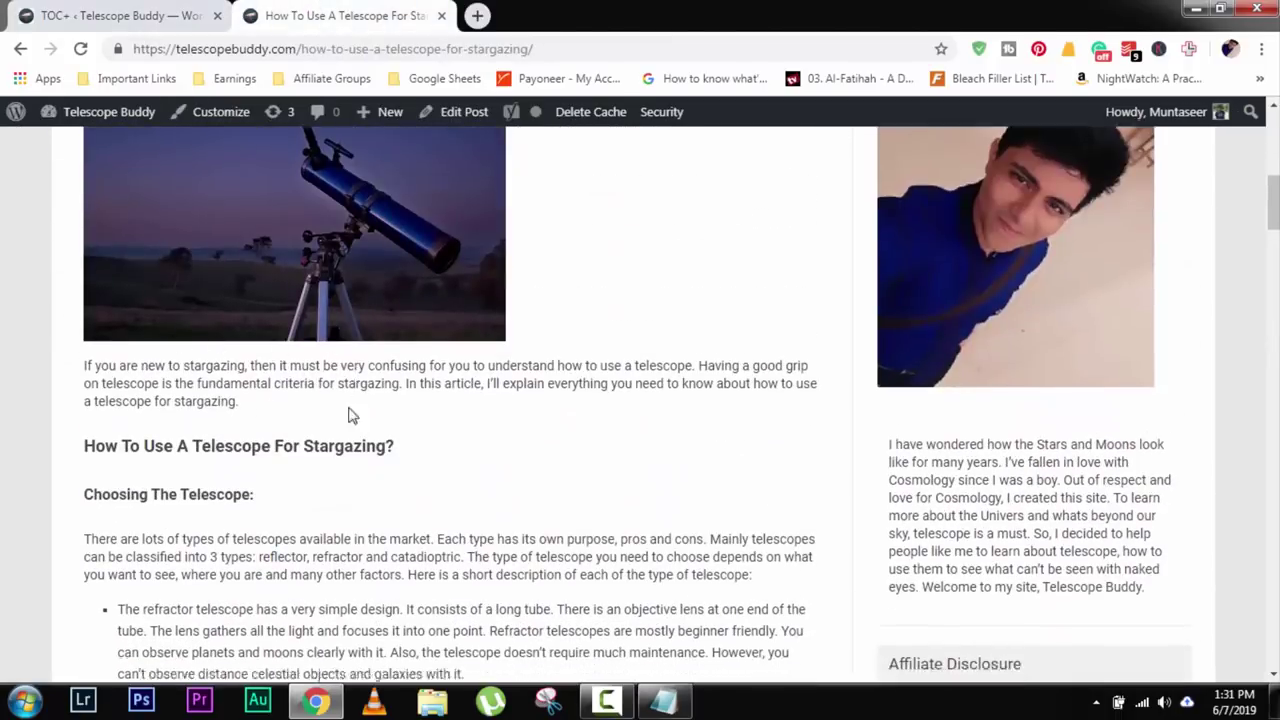
scroll(320, 457, "down", 4)
scroll(314, 409, "up", 20)
scroll(267, 420, "down", 4)
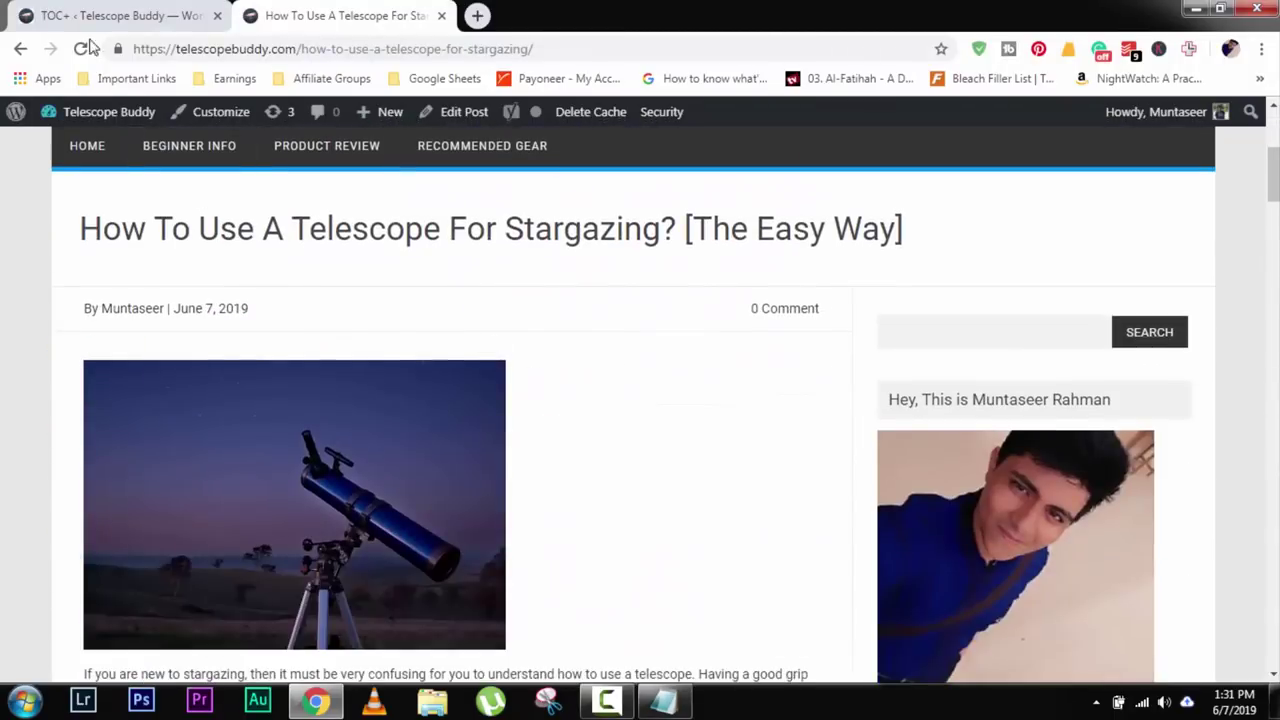
Reload the article, reopen it from the site's home page and check it again for the table of contents.
left_click(80, 48)
left_click(87, 146)
scroll(450, 415, "down", 6)
scroll(374, 434, "down", 3)
scroll(374, 434, "up", 2)
left_click(678, 501)
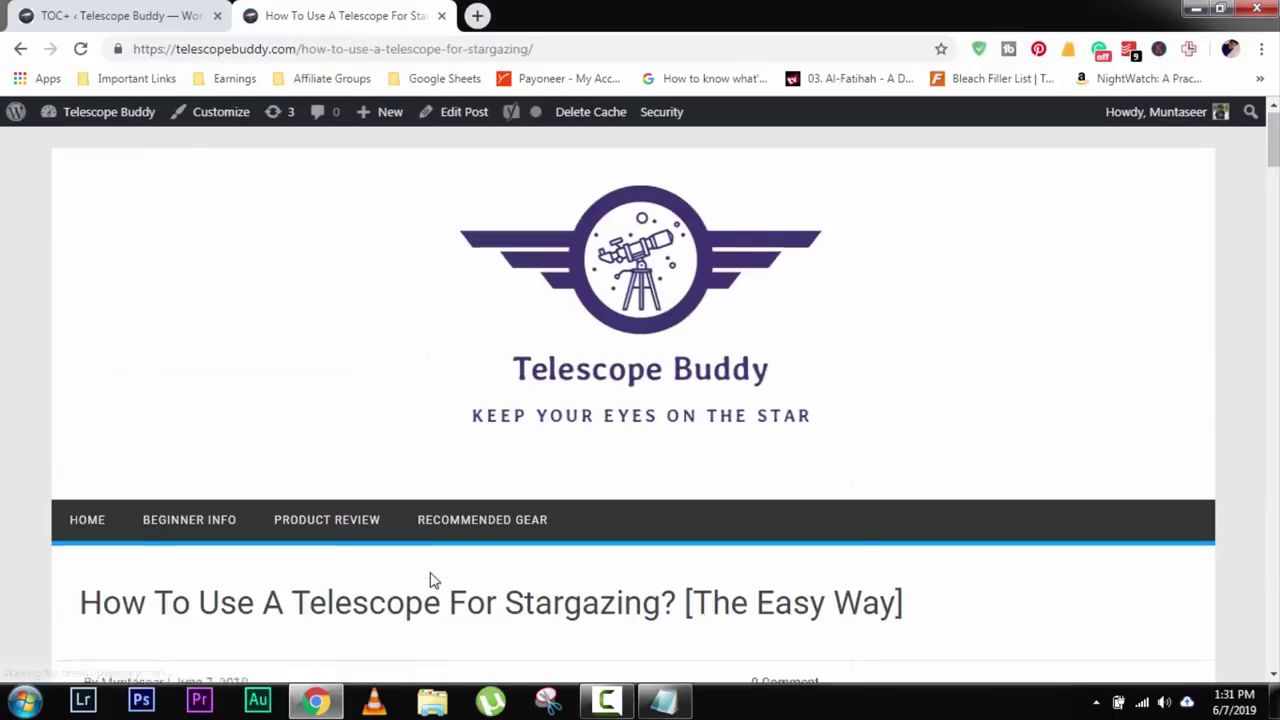
scroll(432, 573, "down", 4)
scroll(432, 573, "down", 5)
scroll(437, 583, "up", 4)
Return to the WordPress admin, open the page for adding plugins and search for "share button by Addthis".
left_click(150, 15)
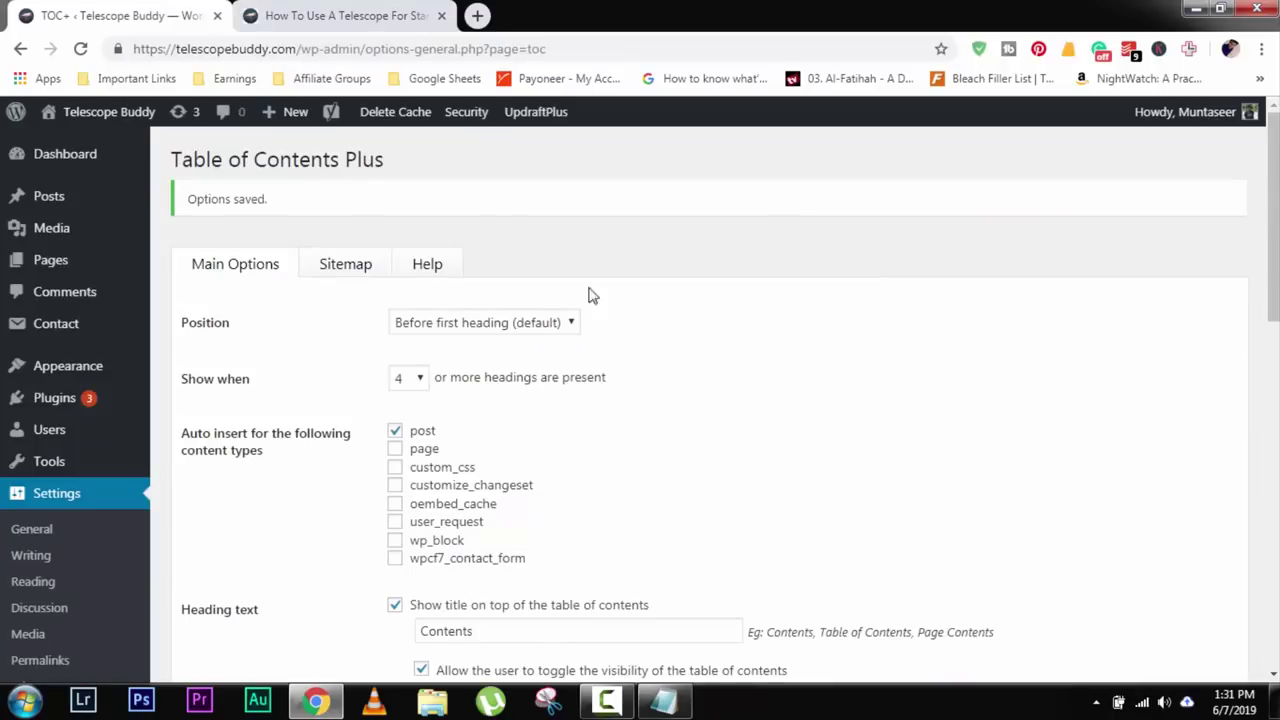
scroll(586, 423, "down", 3)
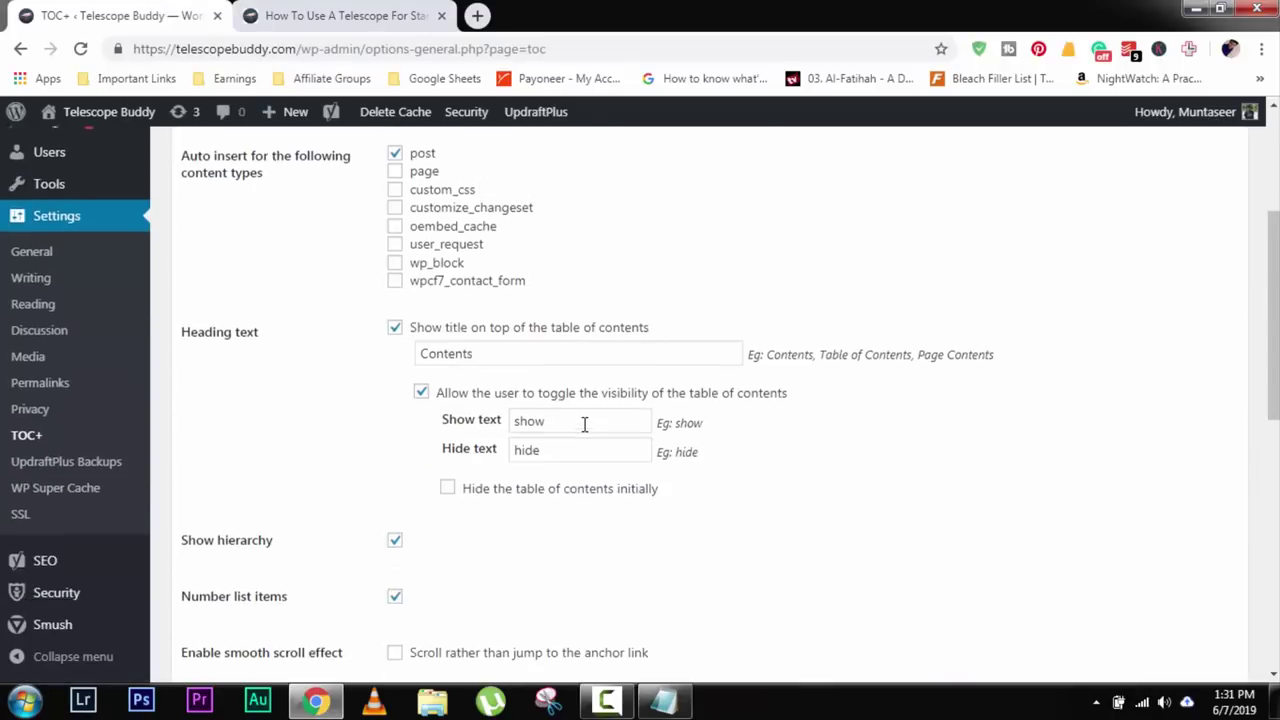
scroll(371, 423, "down", 3)
scroll(183, 370, "up", 2)
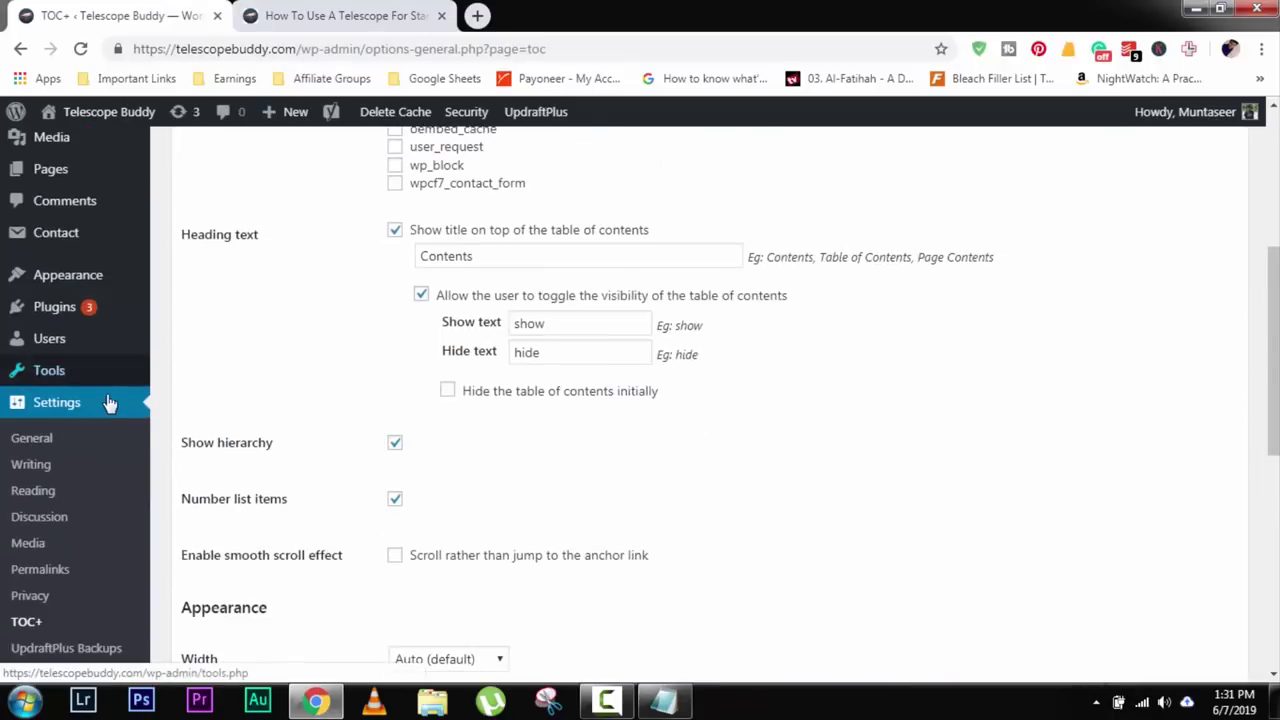
mouse_move(146, 313)
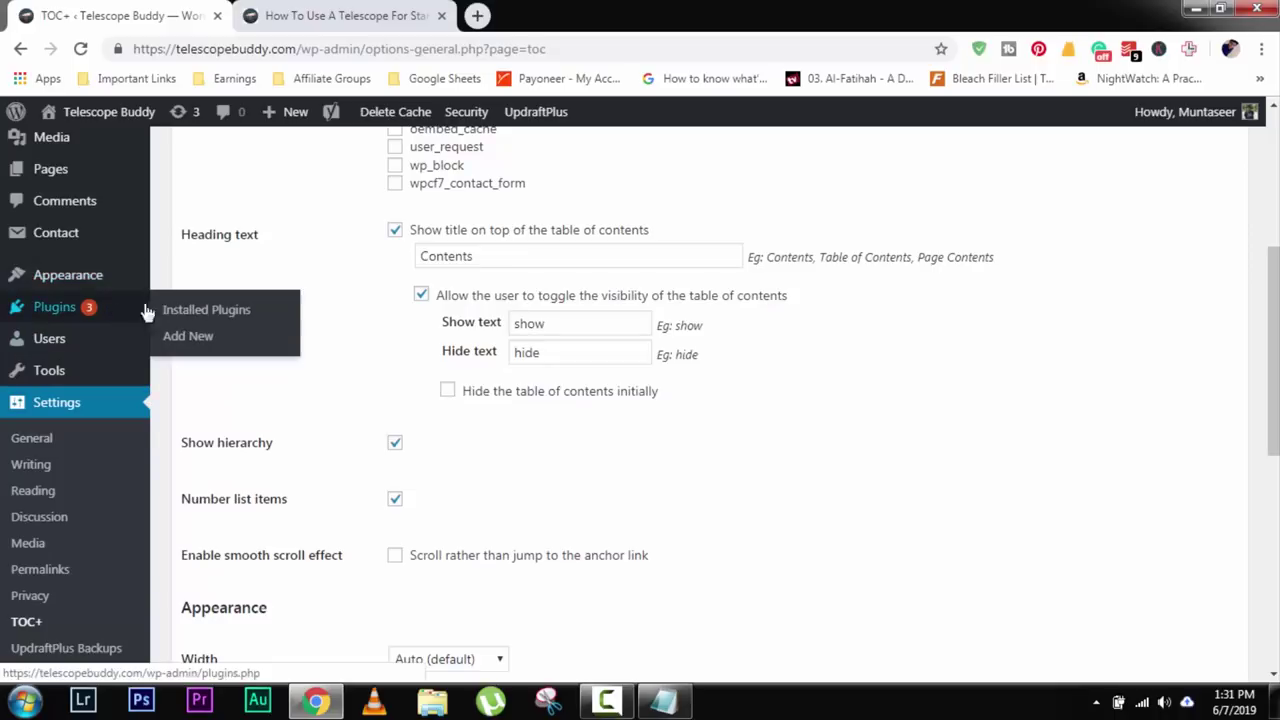
left_click(248, 335)
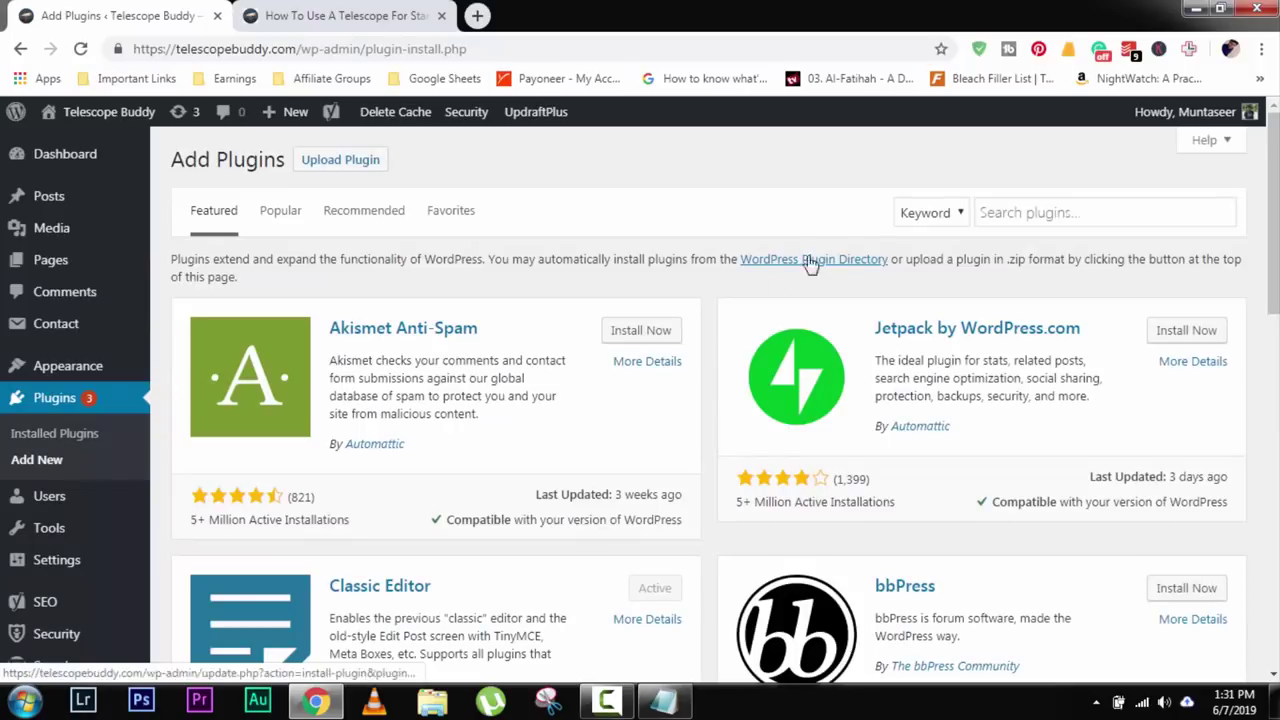
left_click(1006, 213)
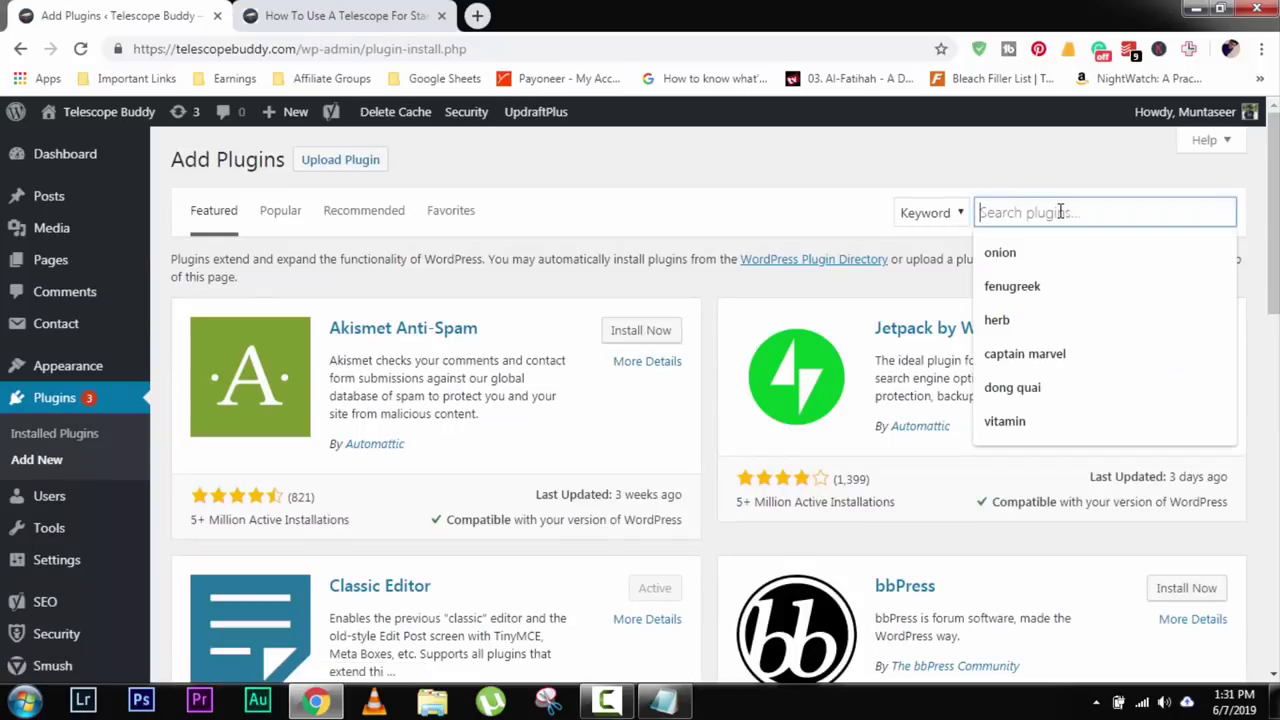
type("Addthis")
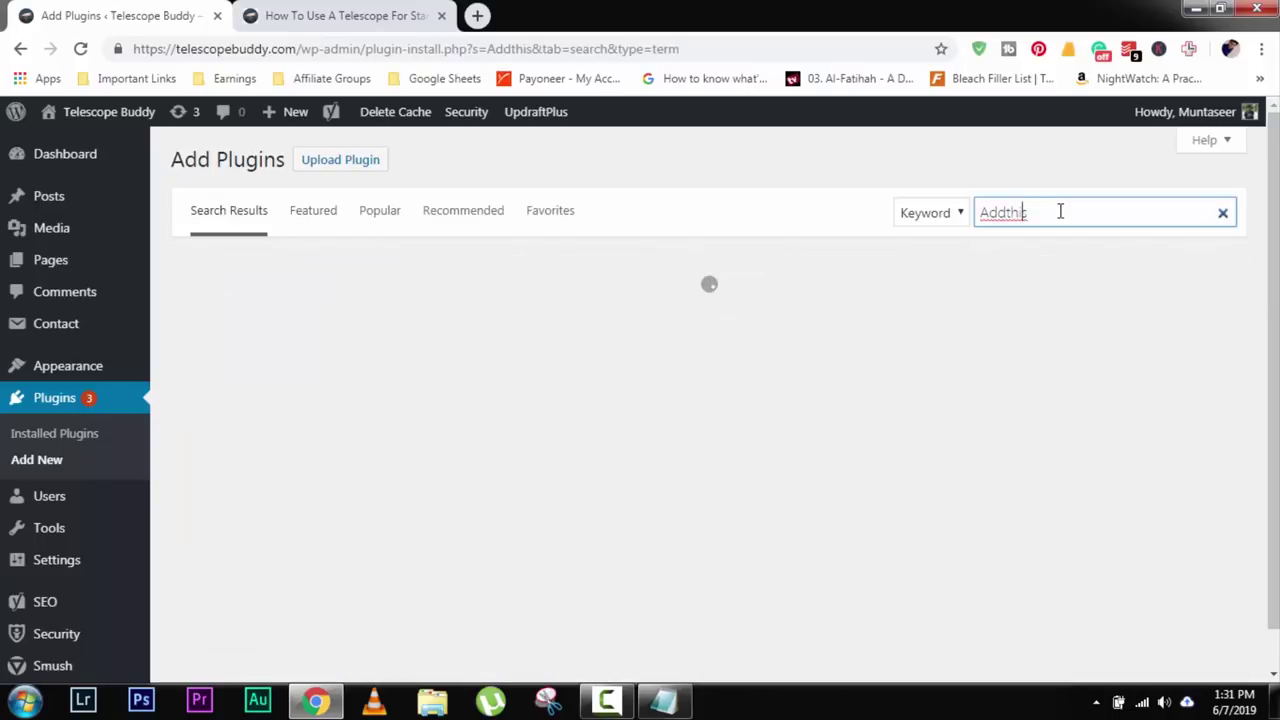
type("hare button by")
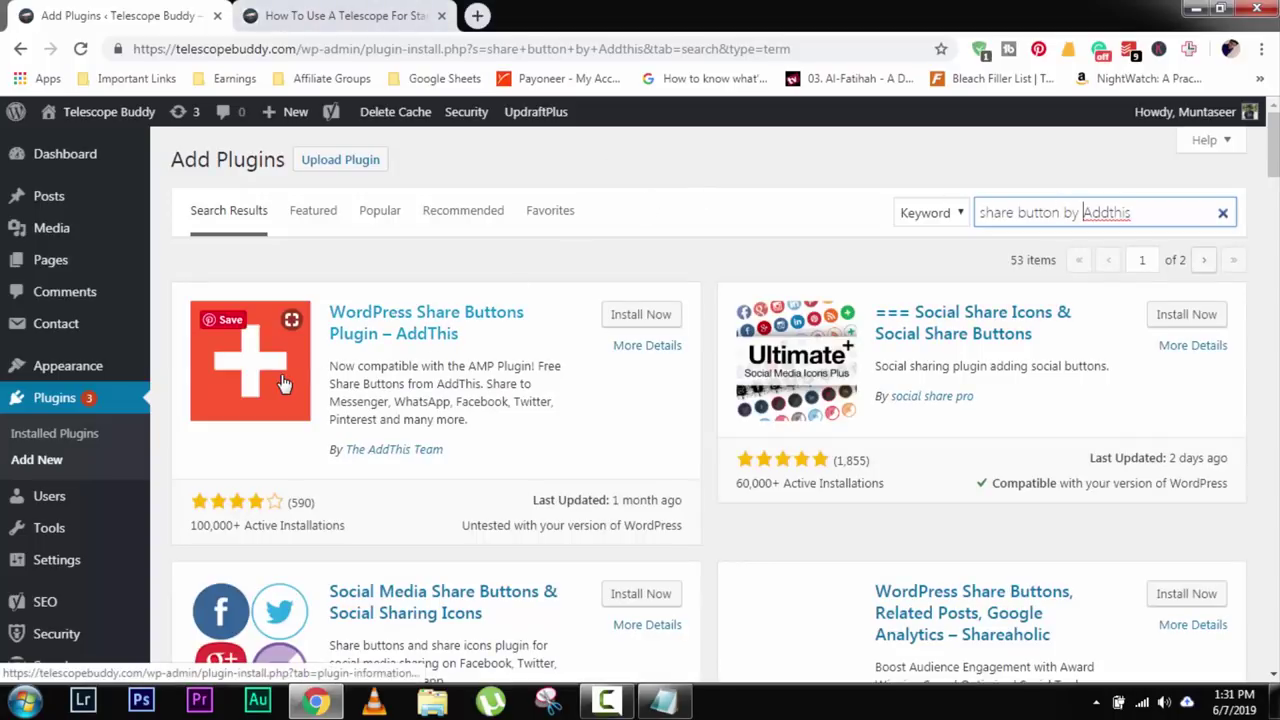
Install and activate the WordPress Share Buttons Plugin – AddThis.
left_click(655, 318)
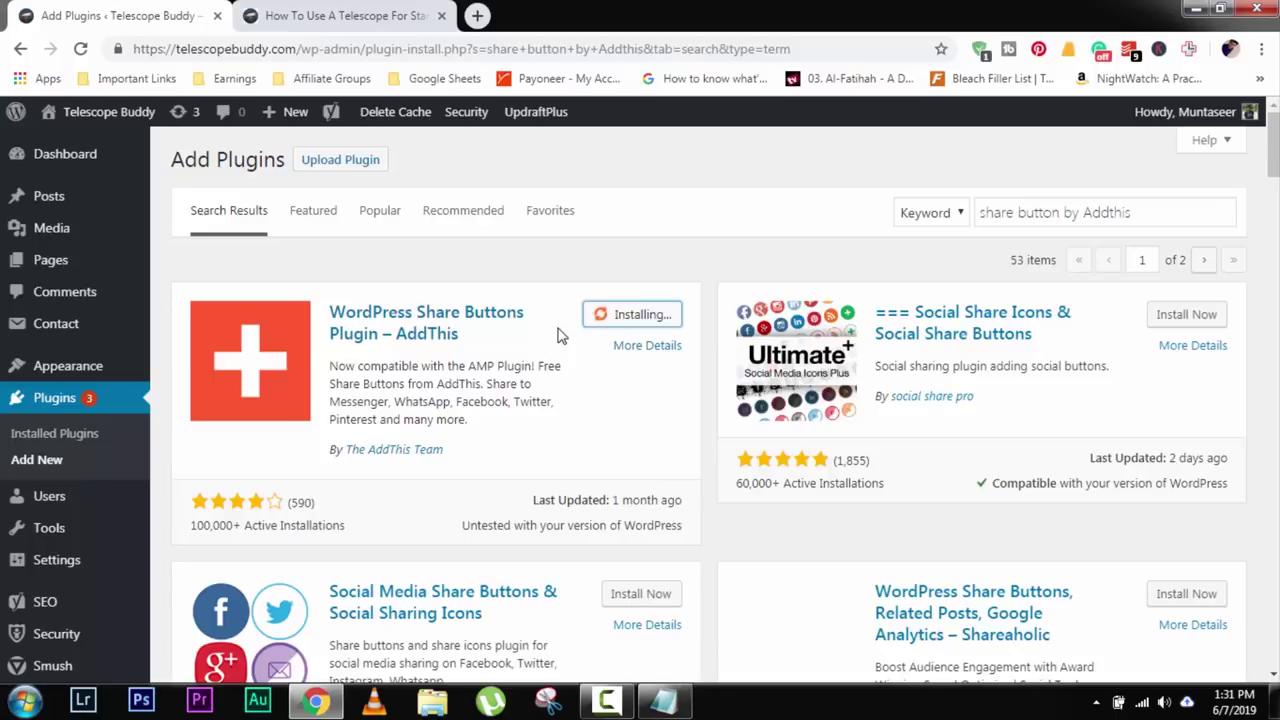
left_click(655, 316)
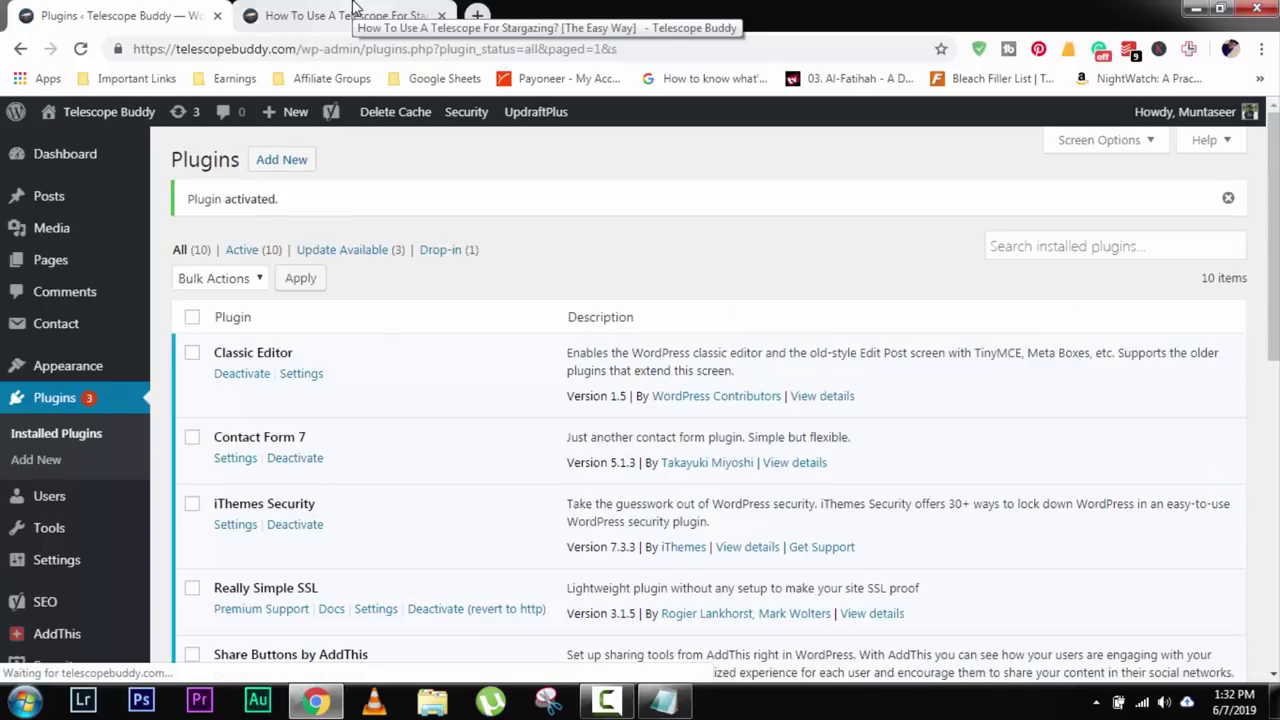
Open the share buttons page of AddThis in the WordPress admin.
scroll(449, 429, "down", 4)
scroll(407, 423, "down", 4)
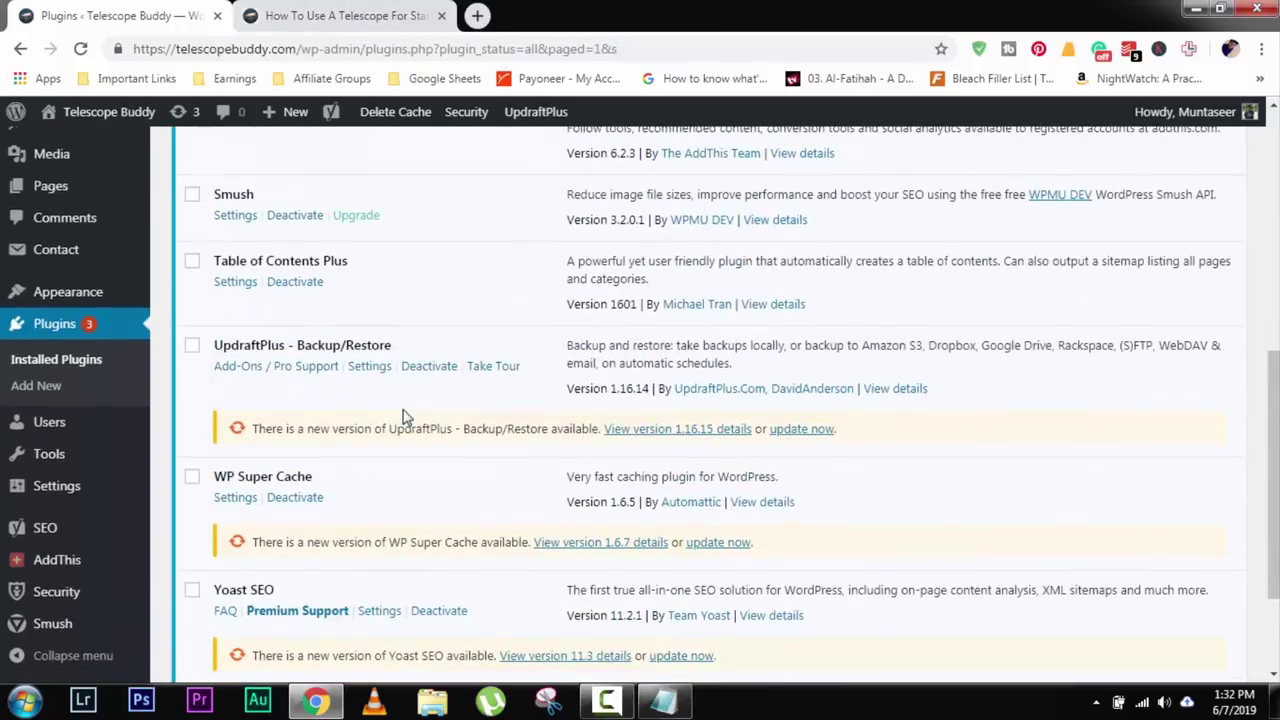
mouse_move(88, 508)
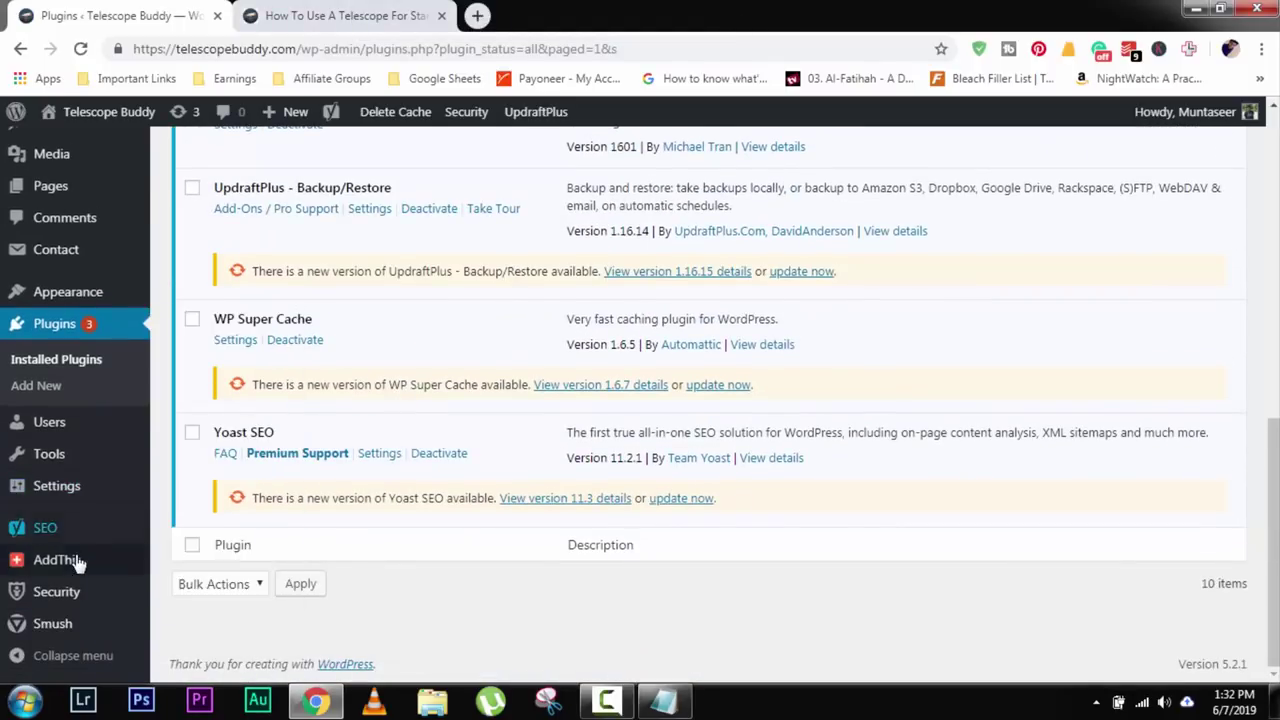
mouse_move(78, 563)
left_click(124, 568)
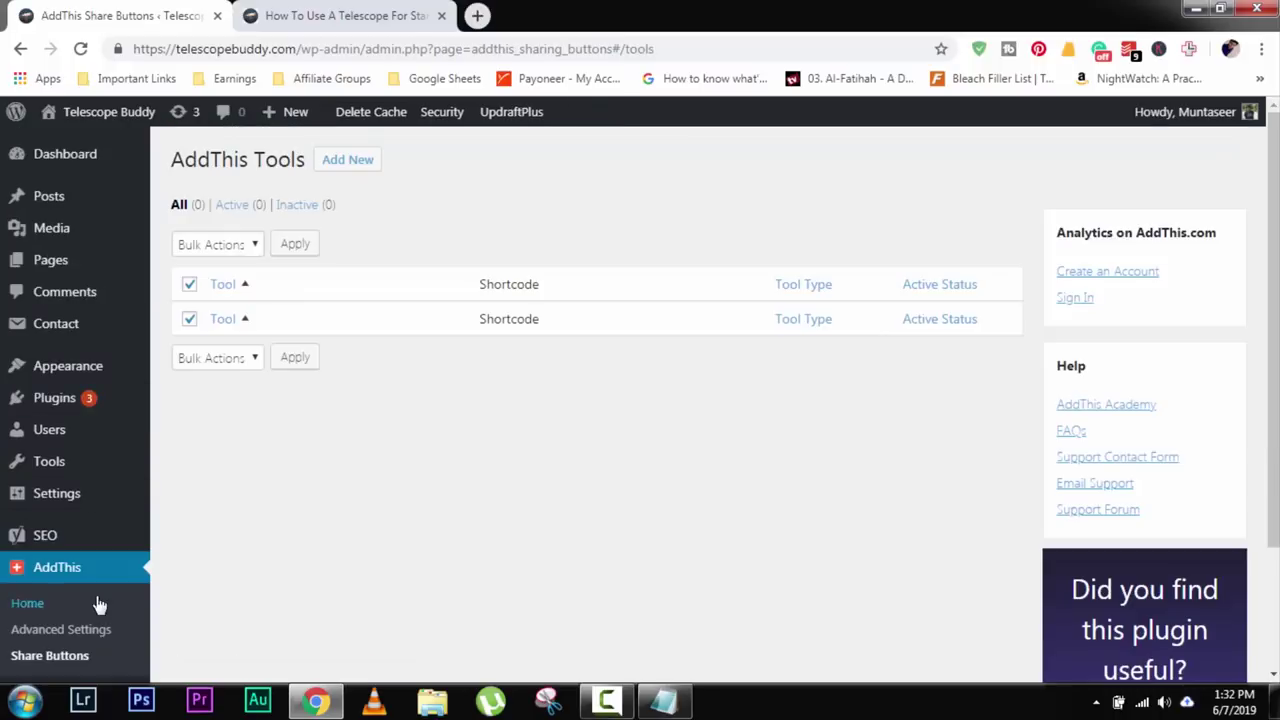
scroll(97, 600, "down", 1)
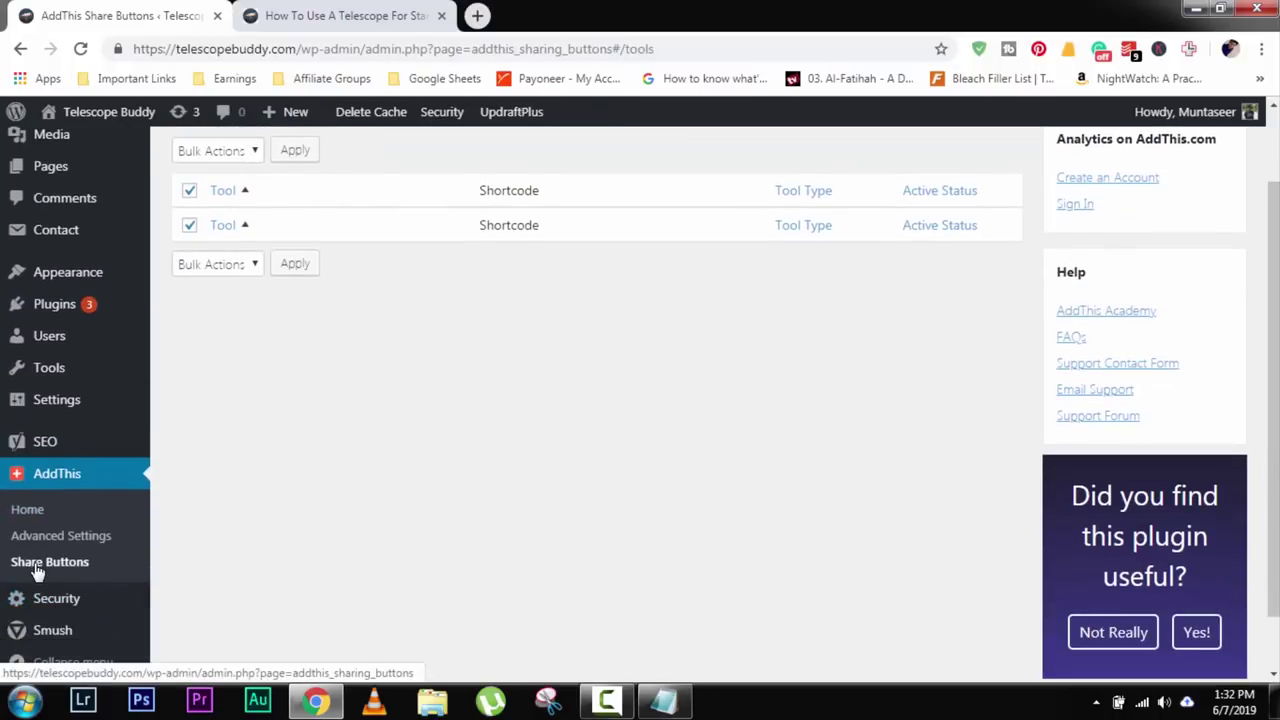
scroll(288, 535, "up", 1)
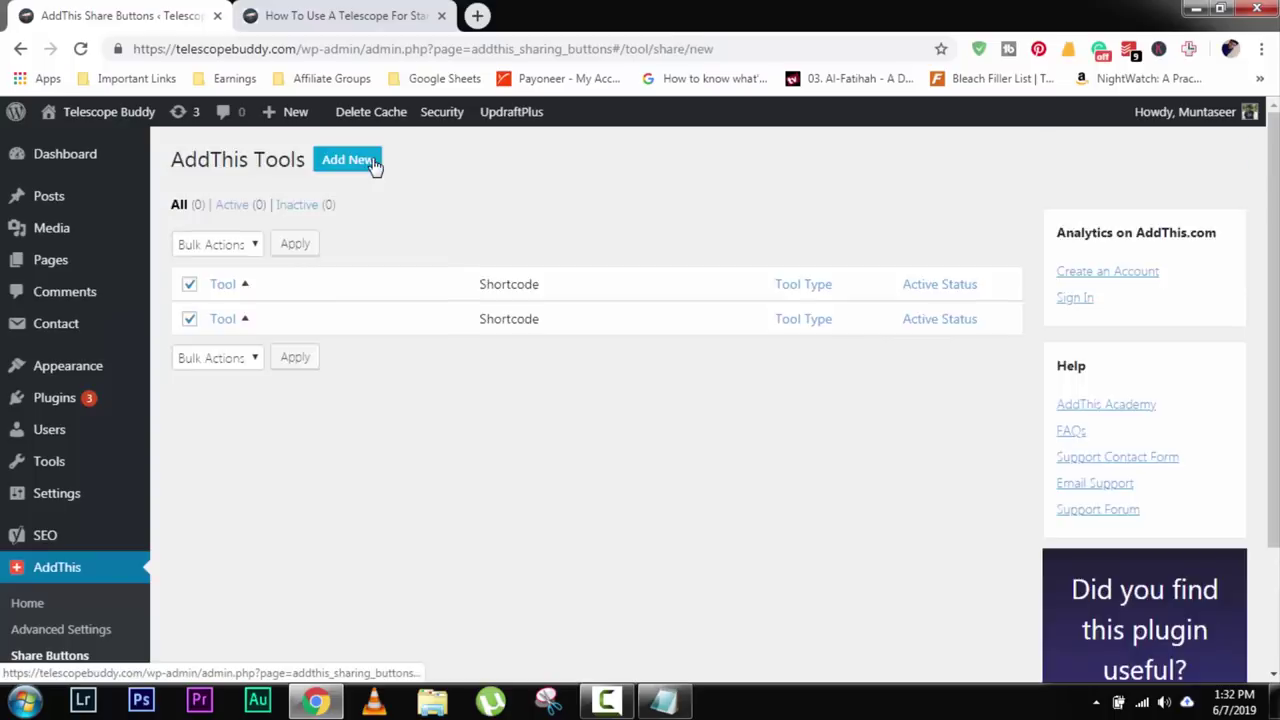
Add a new share button tool of the Sidebar type and go through its general settings.
left_click(371, 163)
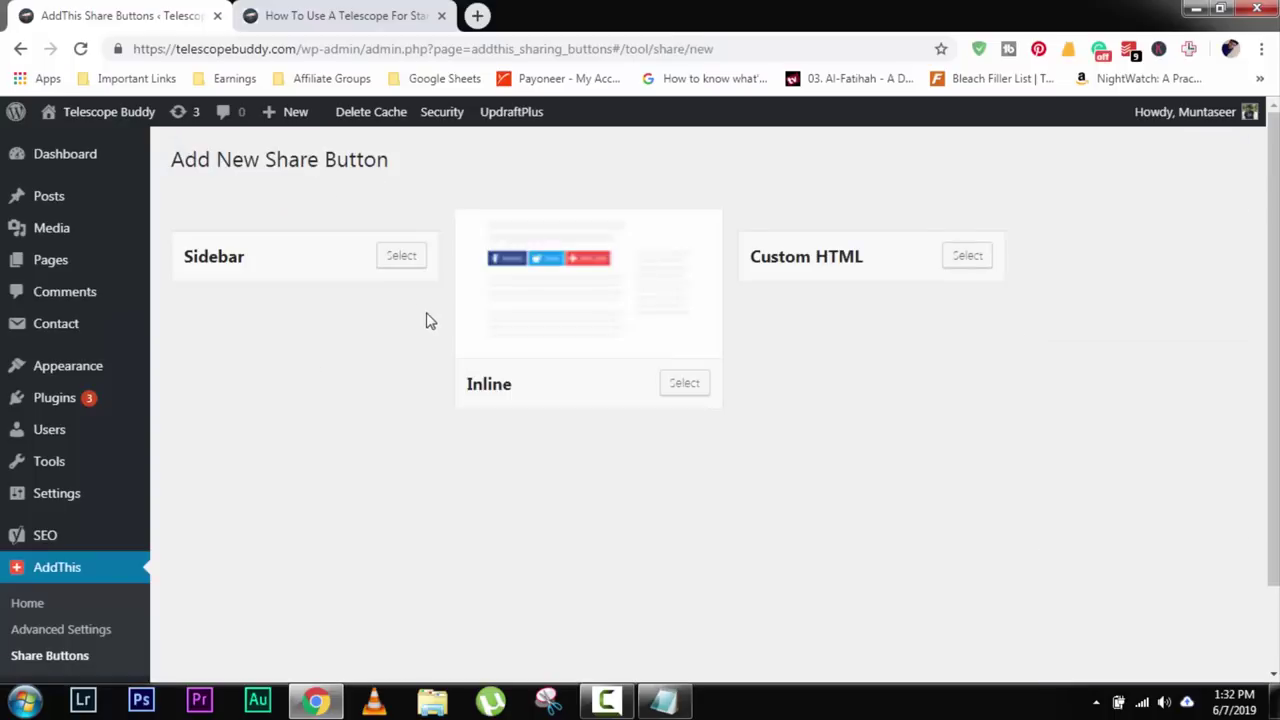
left_click(393, 386)
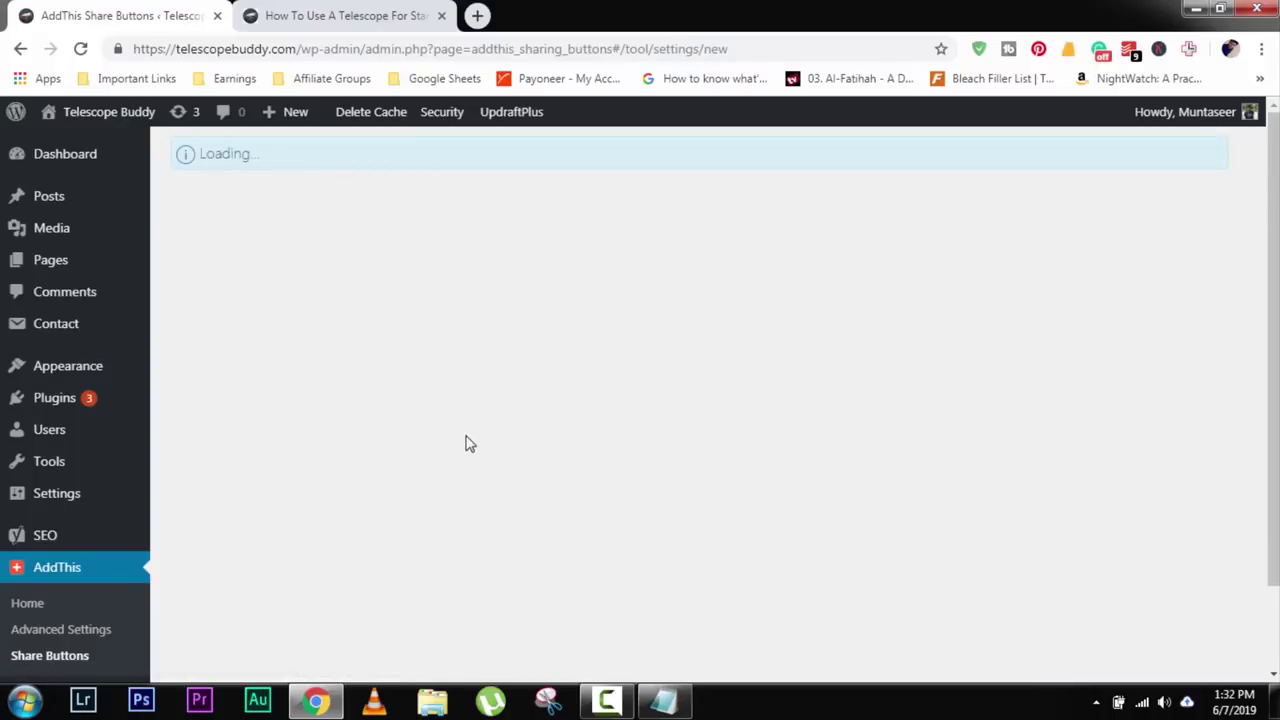
scroll(316, 320, "down", 2)
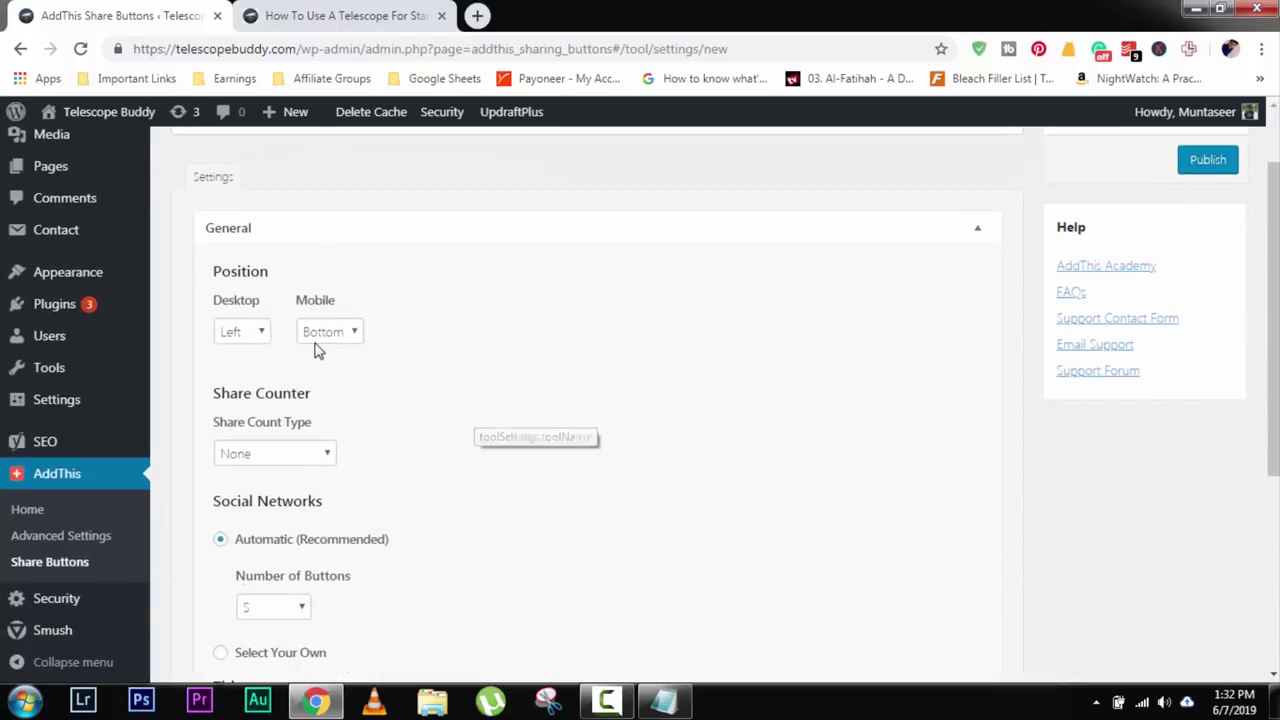
scroll(316, 350, "down", 1)
scroll(268, 370, "down", 2)
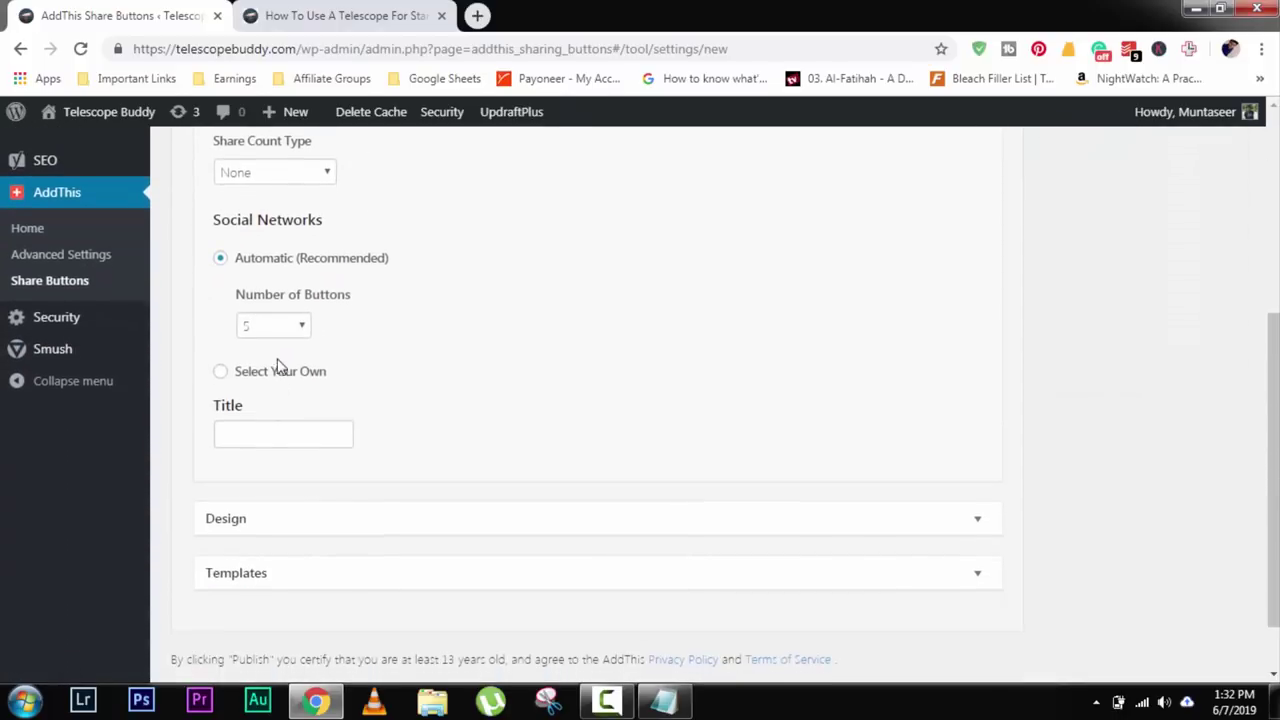
left_click(215, 295)
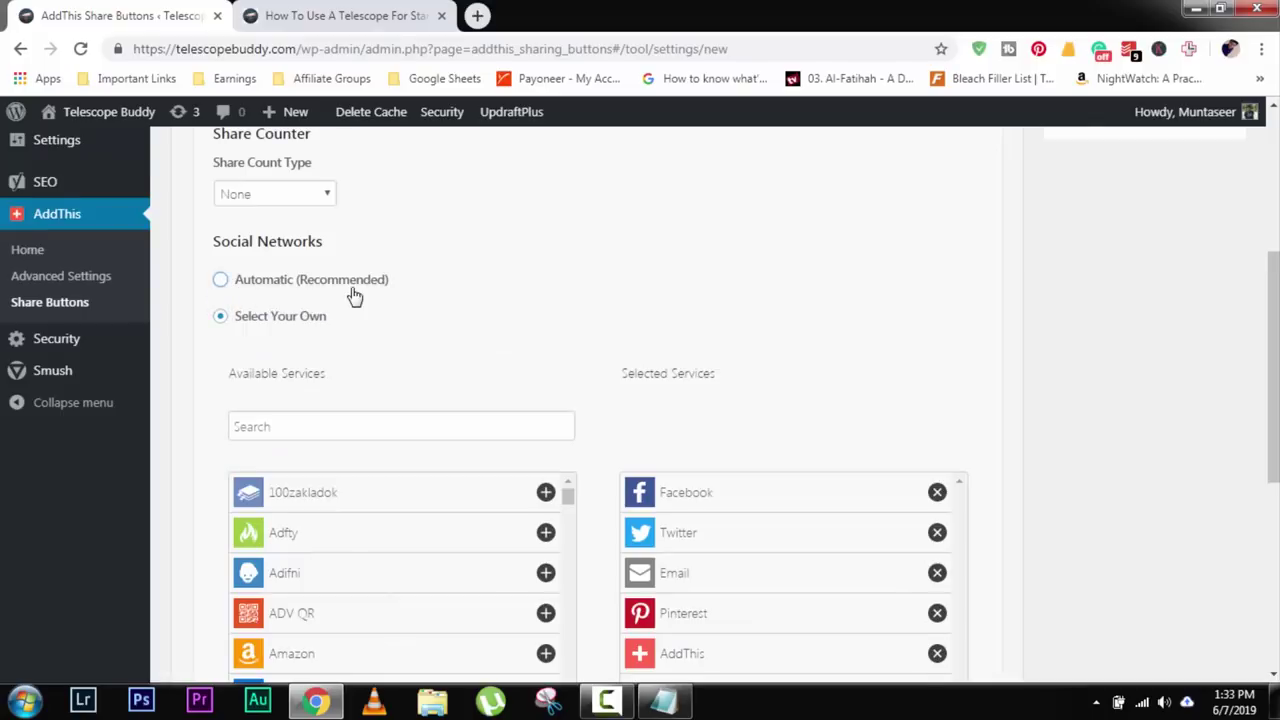
scroll(354, 296, "up", 1)
left_click(290, 374)
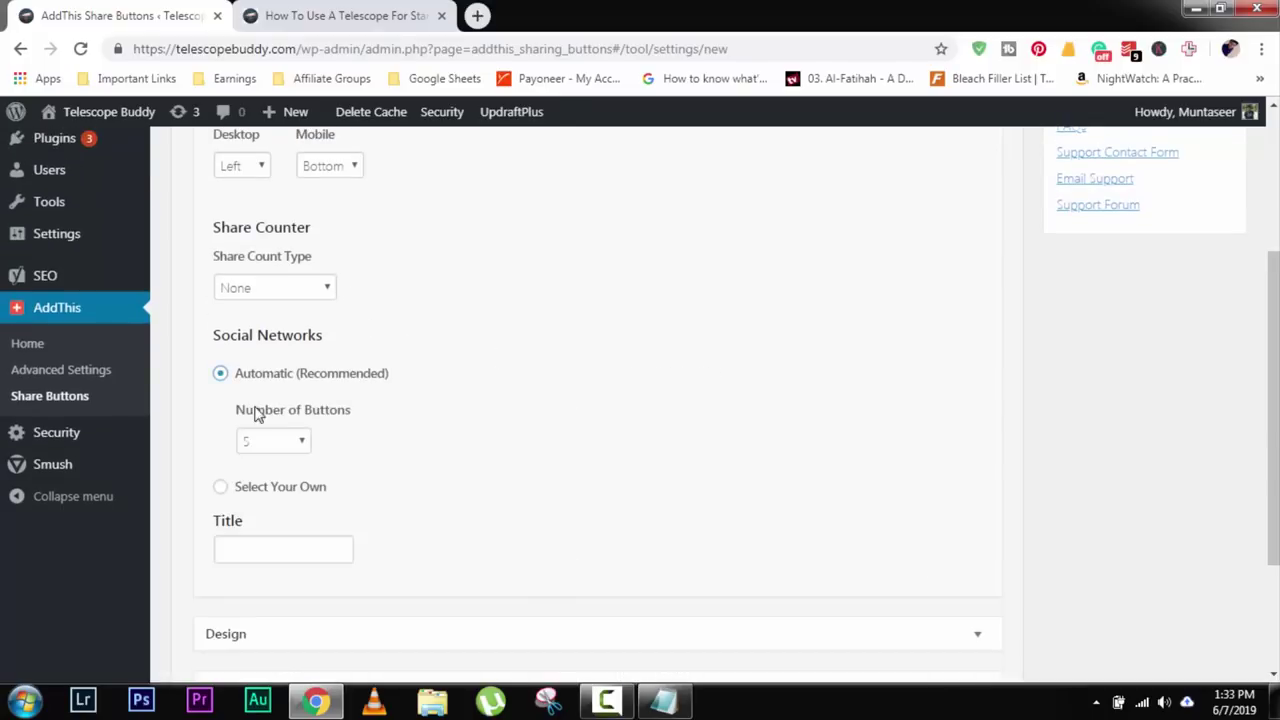
Set the sidebar's share count type to Total and its title to "Share With Friends!".
left_click(333, 291)
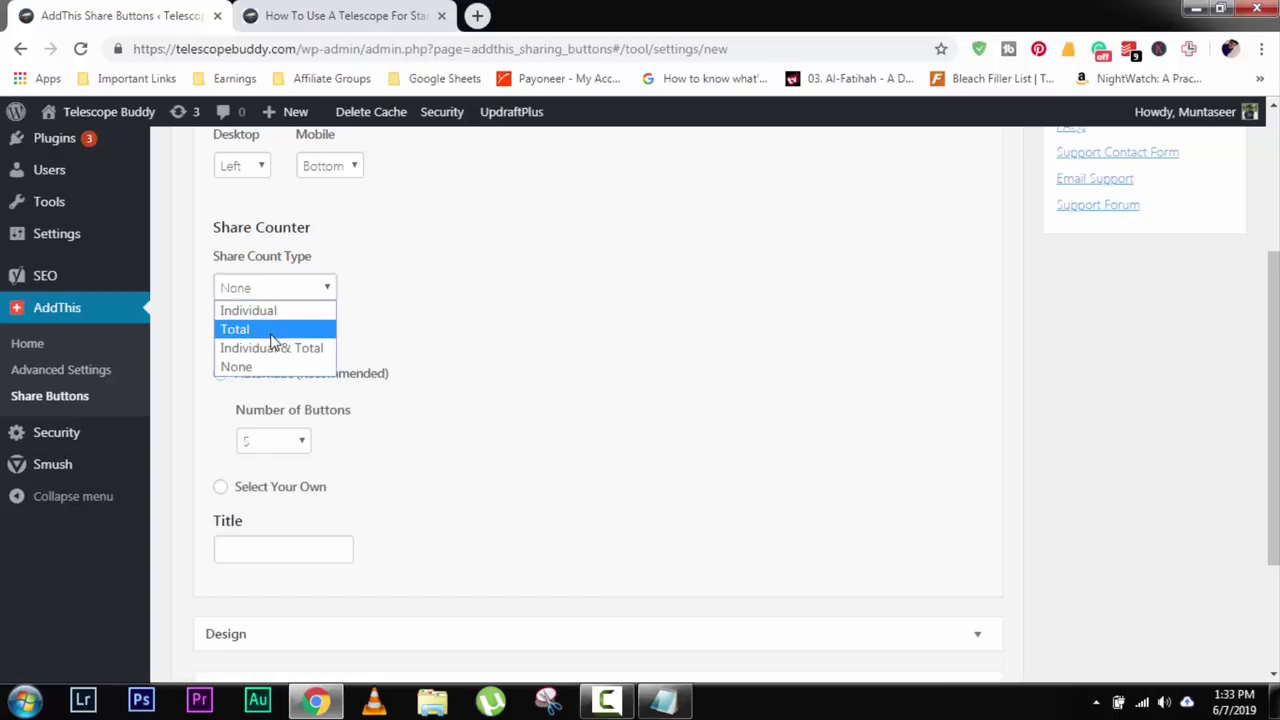
left_click(283, 329)
scroll(371, 351, "up", 2)
scroll(366, 366, "down", 4)
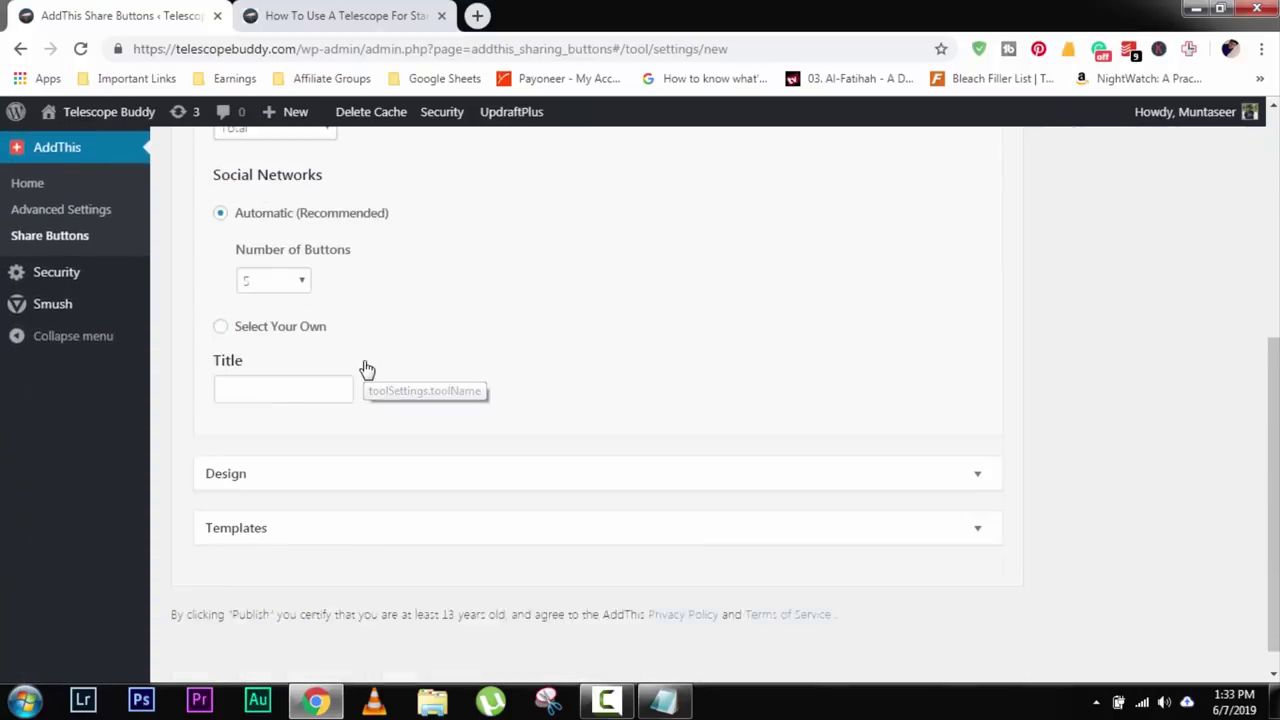
left_click(300, 361)
type("Share With Friends!")
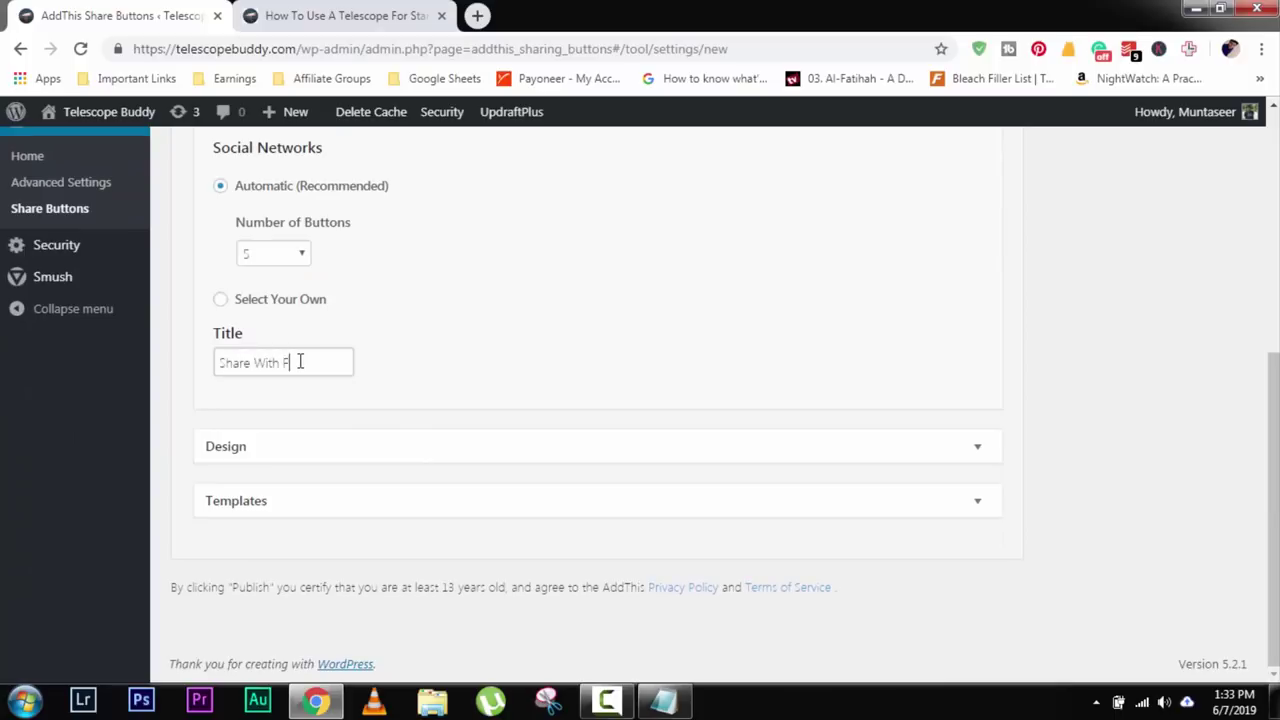
Limit the sidebar share buttons to the Posts template only and publish the tool.
left_click(976, 455)
scroll(649, 440, "down", 3)
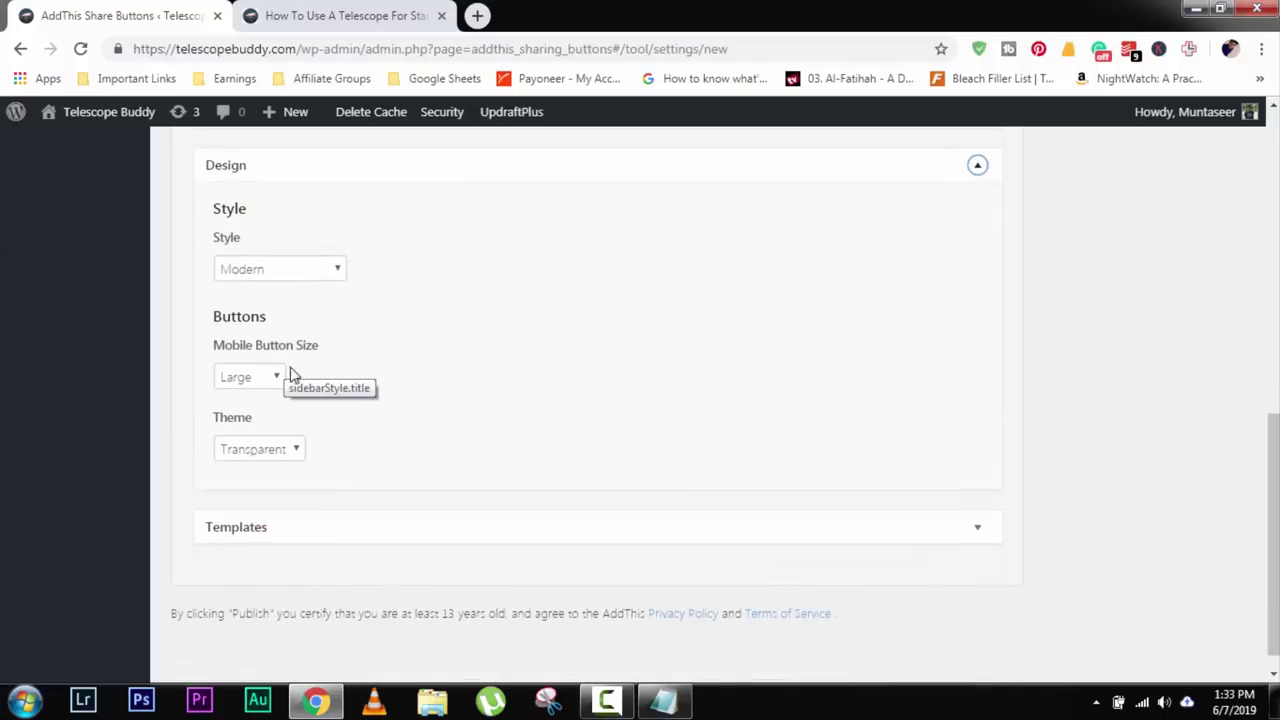
left_click(976, 166)
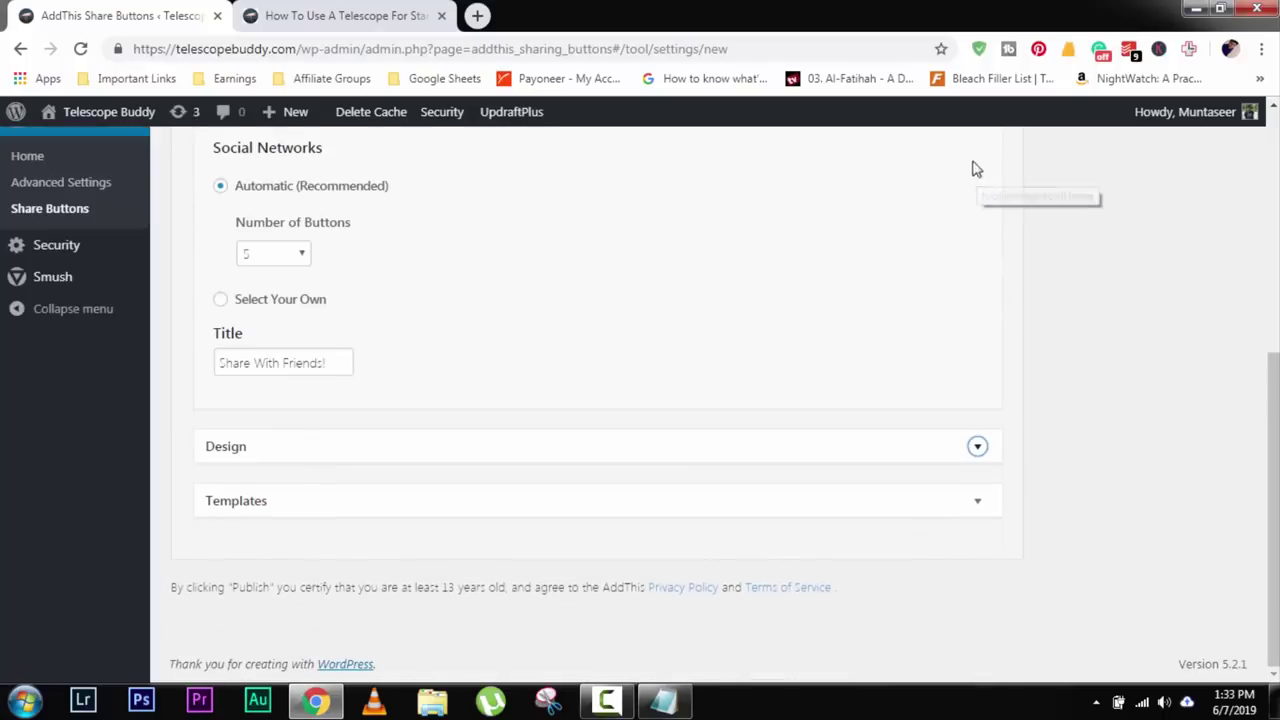
left_click(979, 503)
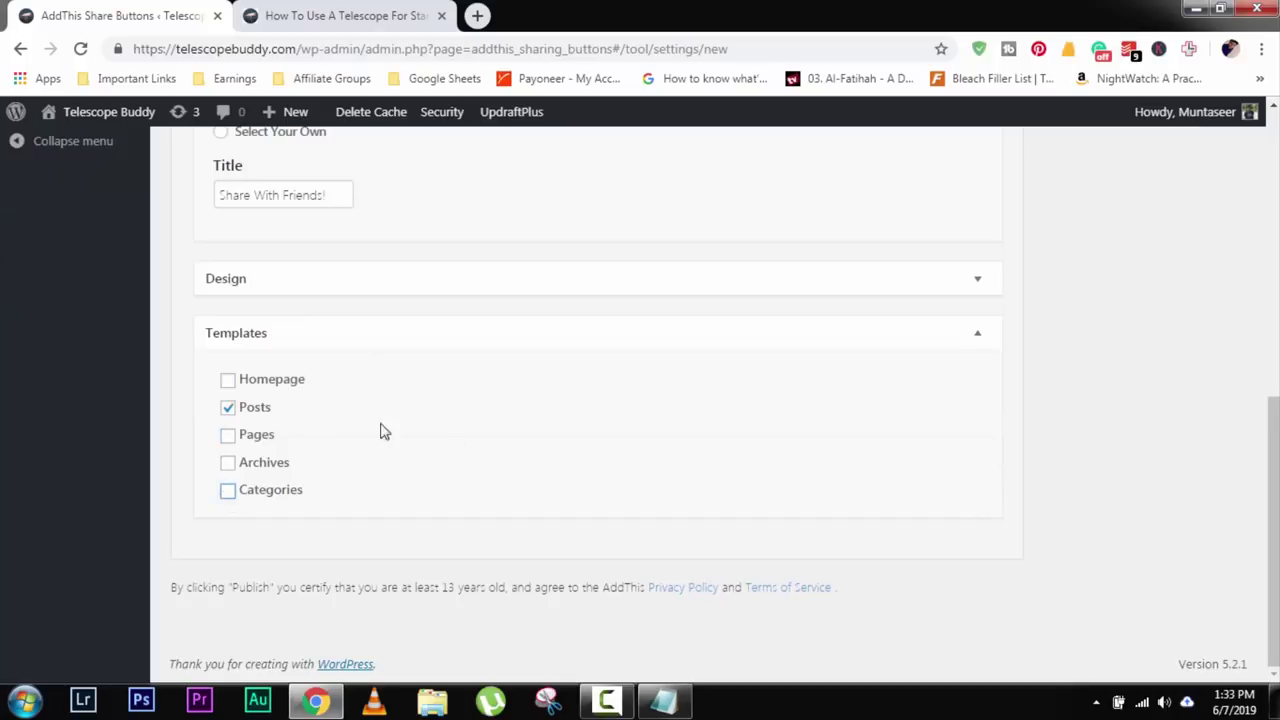
scroll(720, 450, "up", 9)
left_click(1207, 256)
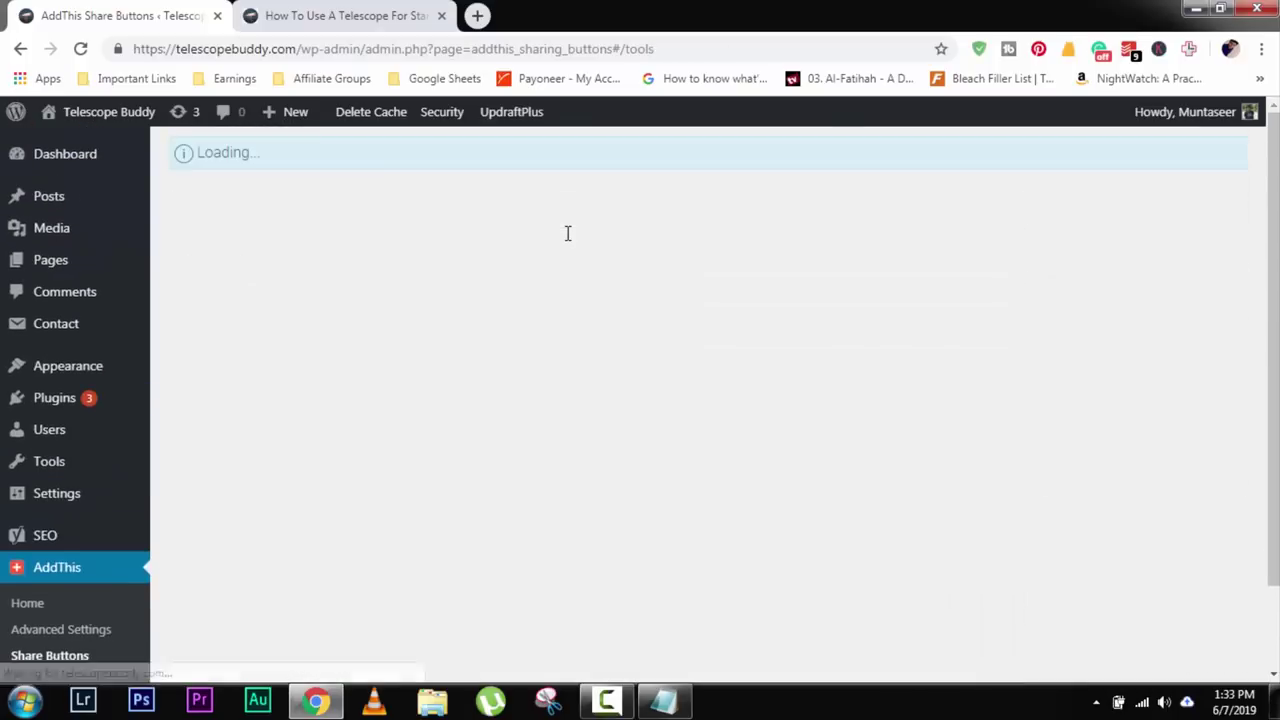
Switch to the published telescope article, reload it and check the whole page for the share buttons.
left_click(314, 15)
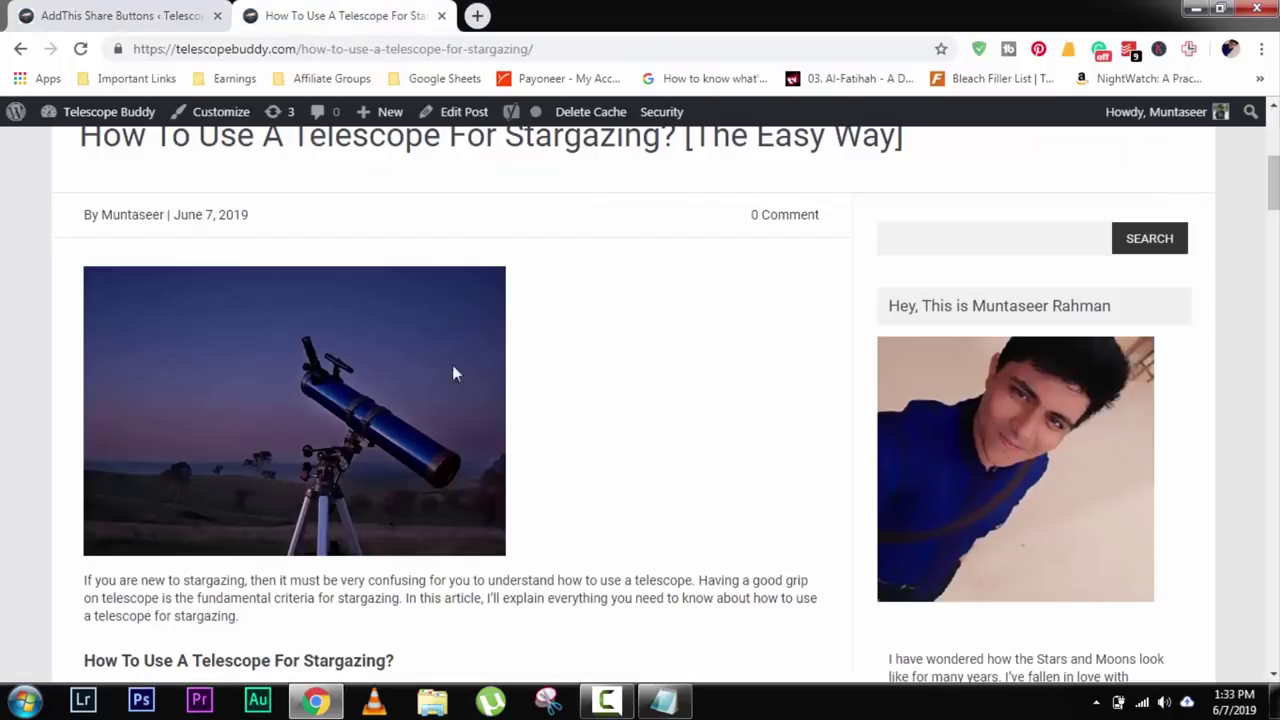
scroll(147, 248, "down", 5)
scroll(90, 130, "up", 5)
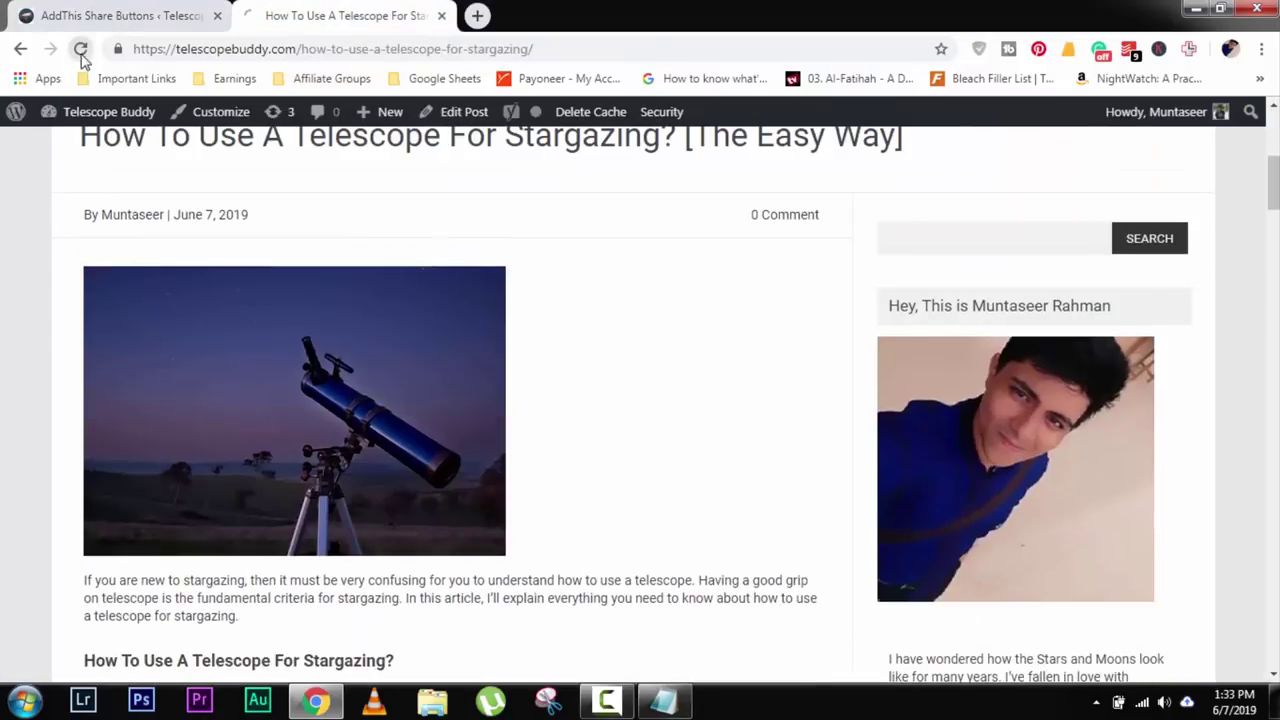
left_click(81, 50)
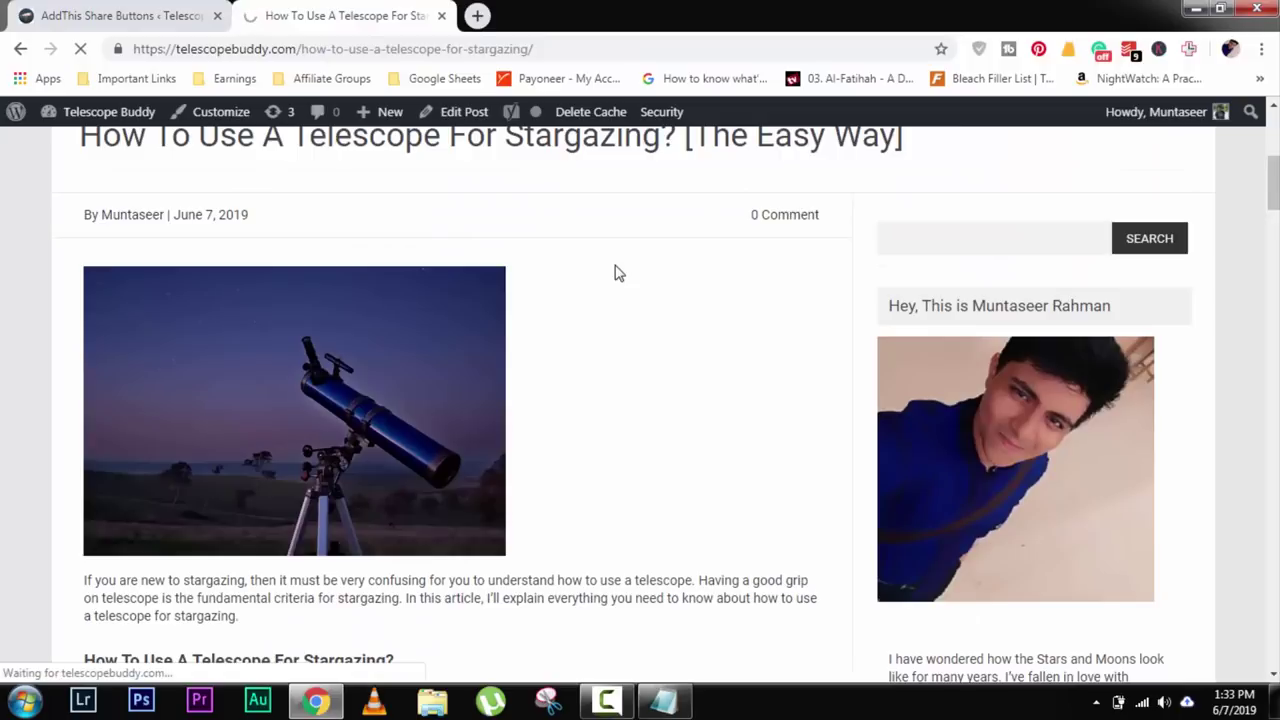
scroll(548, 360, "down", 15)
scroll(548, 360, "down", 20)
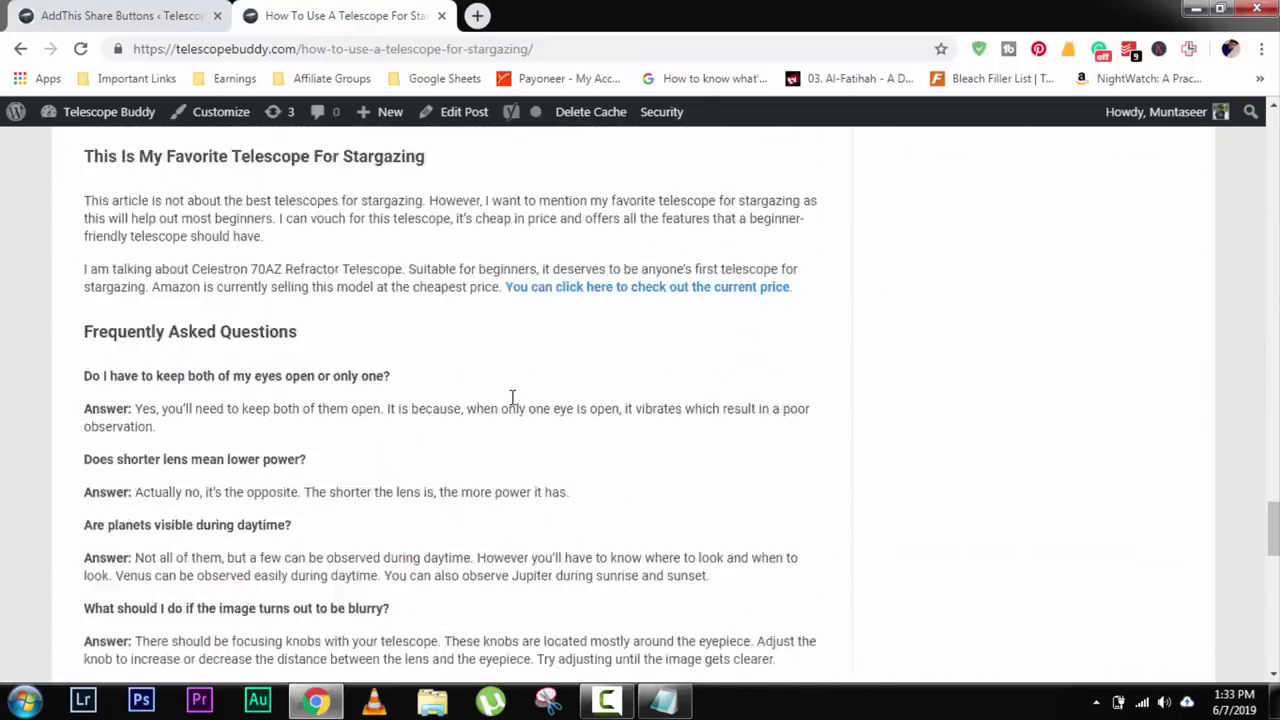
scroll(506, 412, "up", 20)
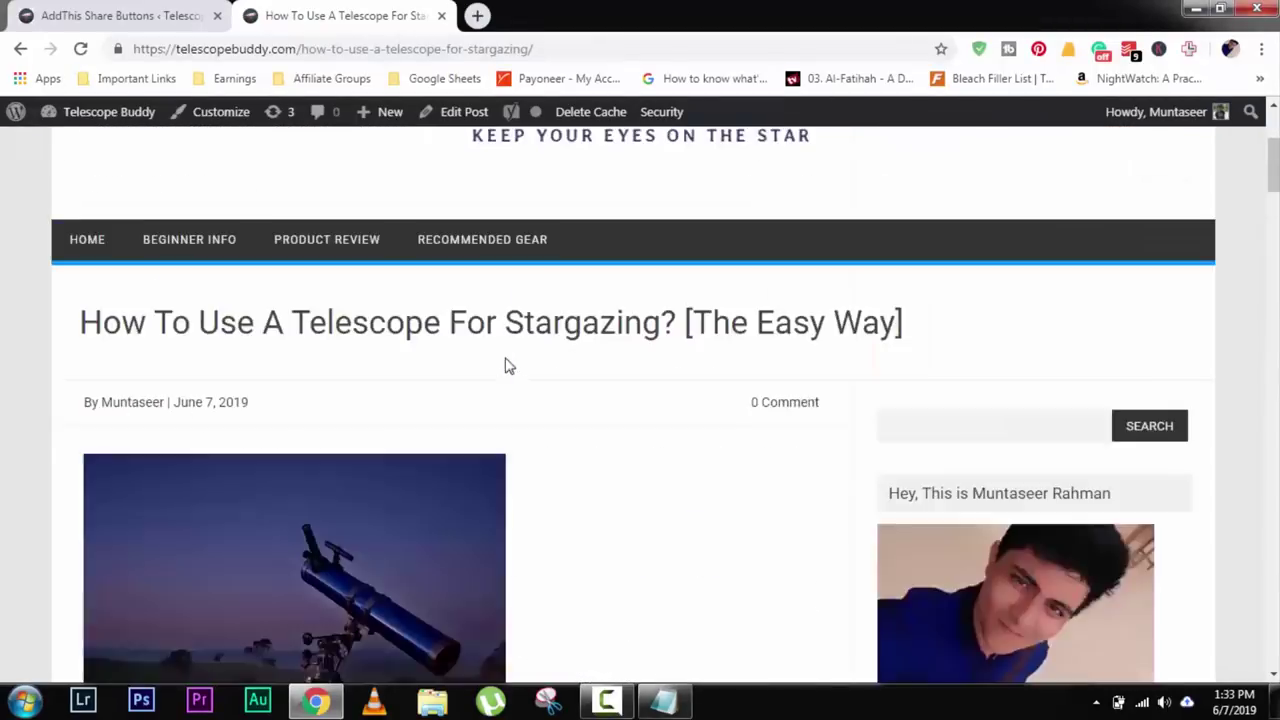
scroll(528, 358, "down", 5)
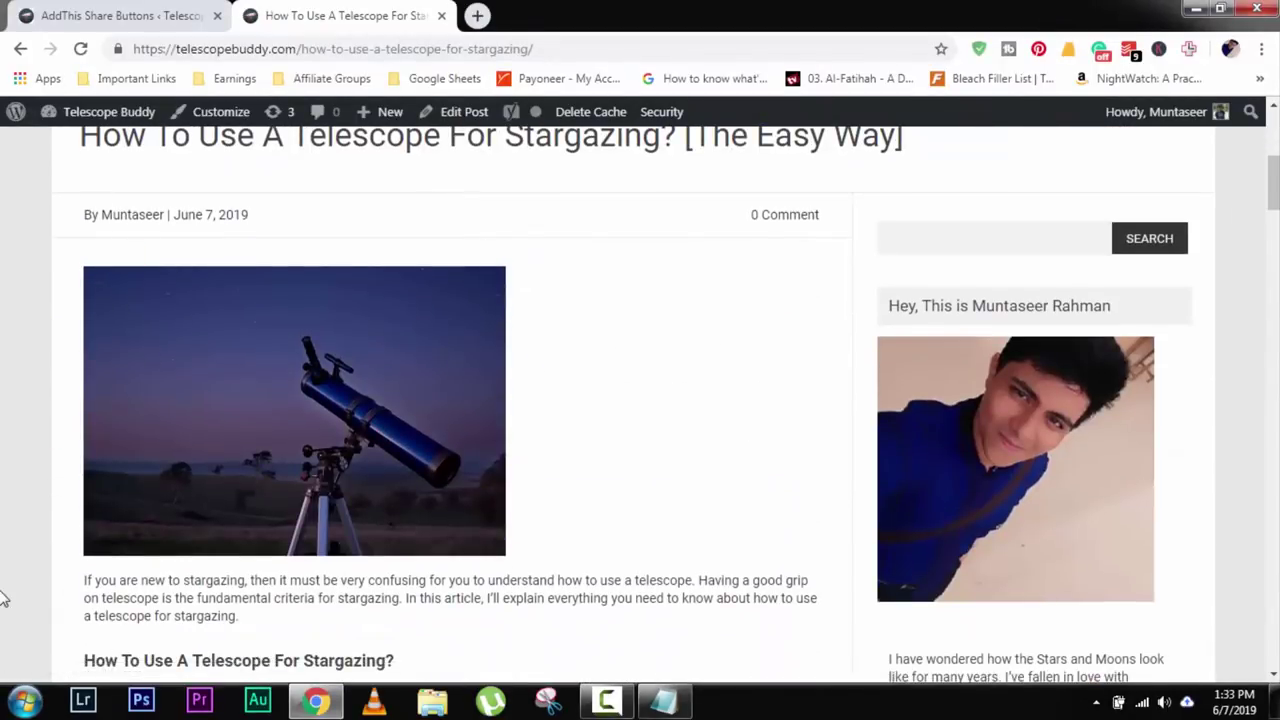
scroll(63, 563, "down", 8)
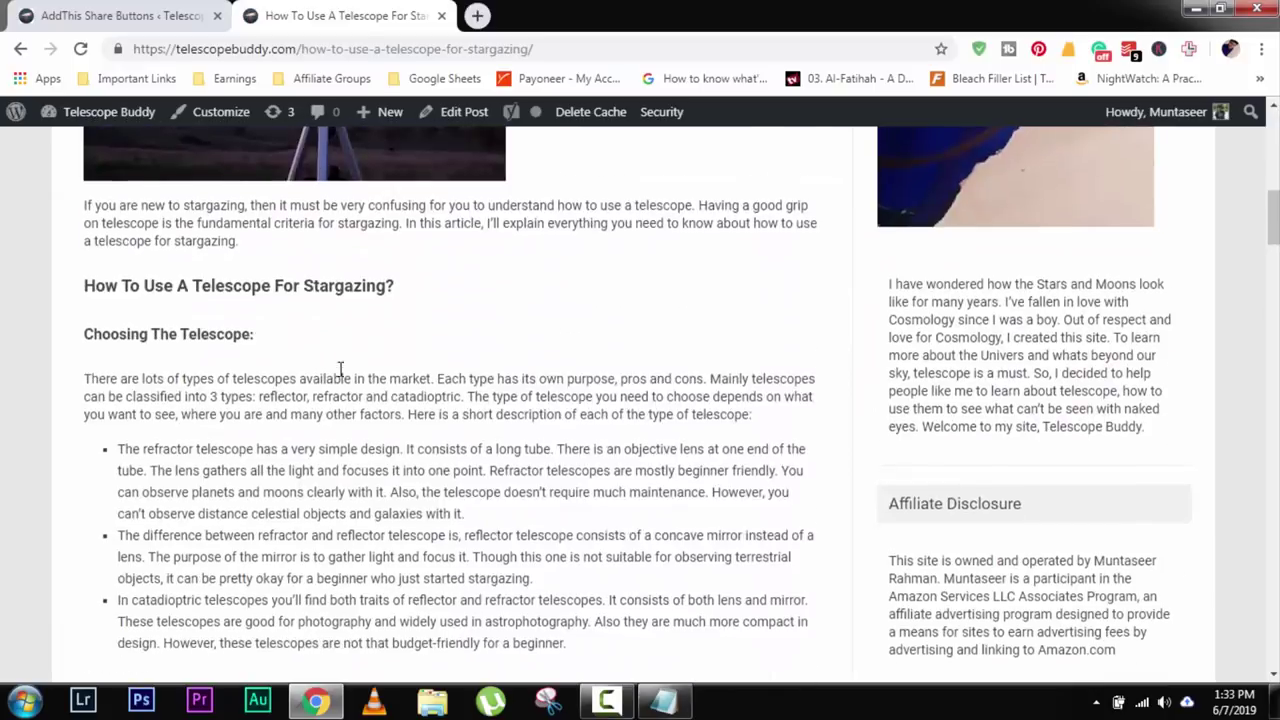
scroll(240, 400, "up", 4)
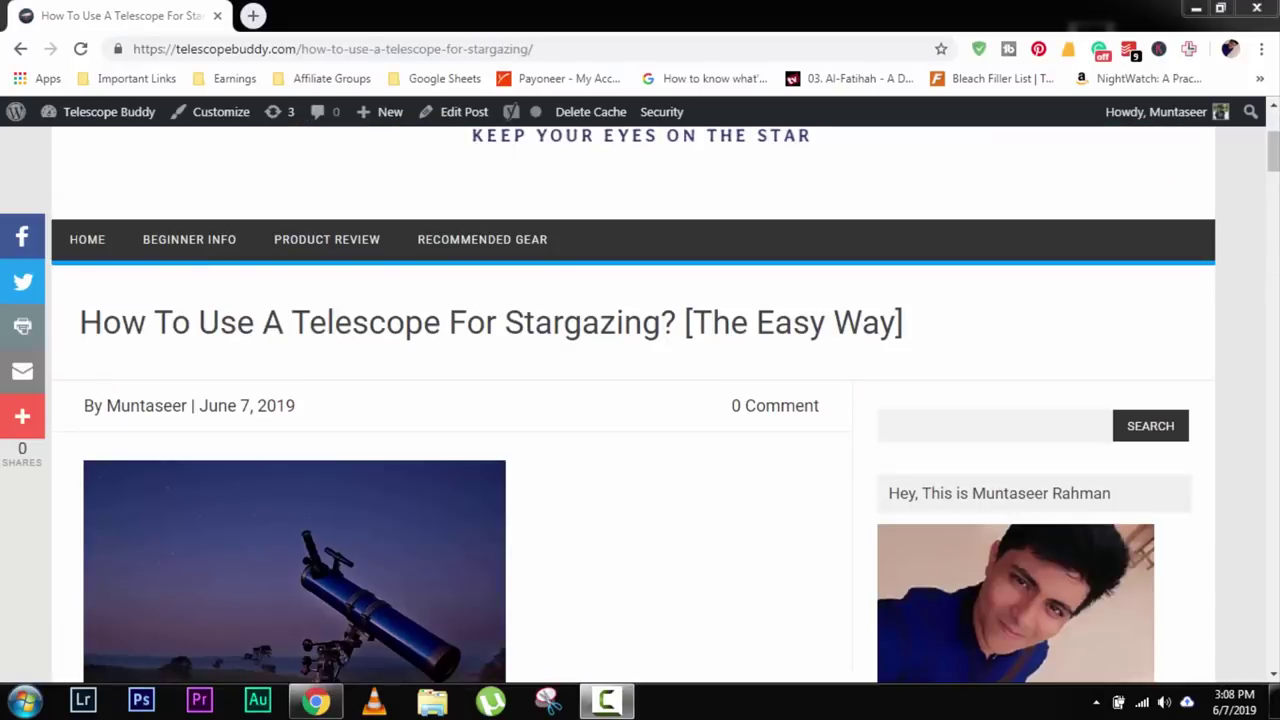
Examine the table of contents below the article's introduction, from its first entry to Final Words.
scroll(673, 233, "down", 6)
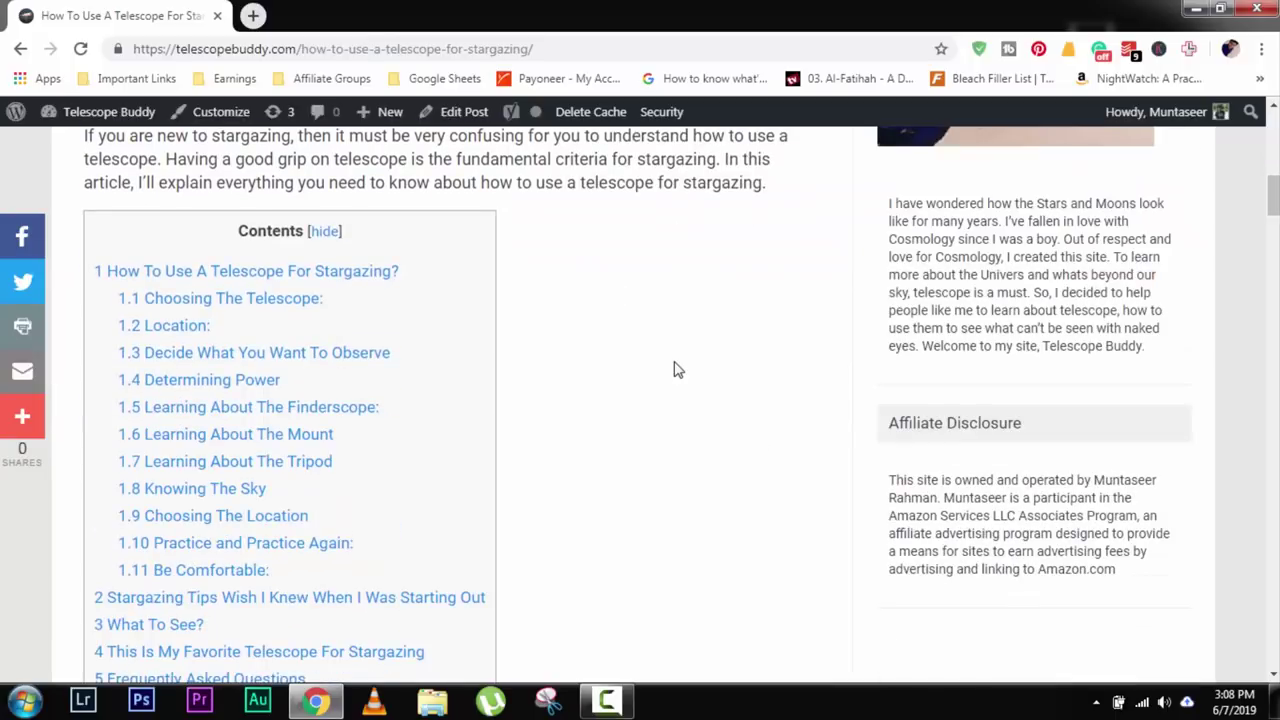
scroll(660, 350, "down", 1)
scroll(466, 363, "down", 1)
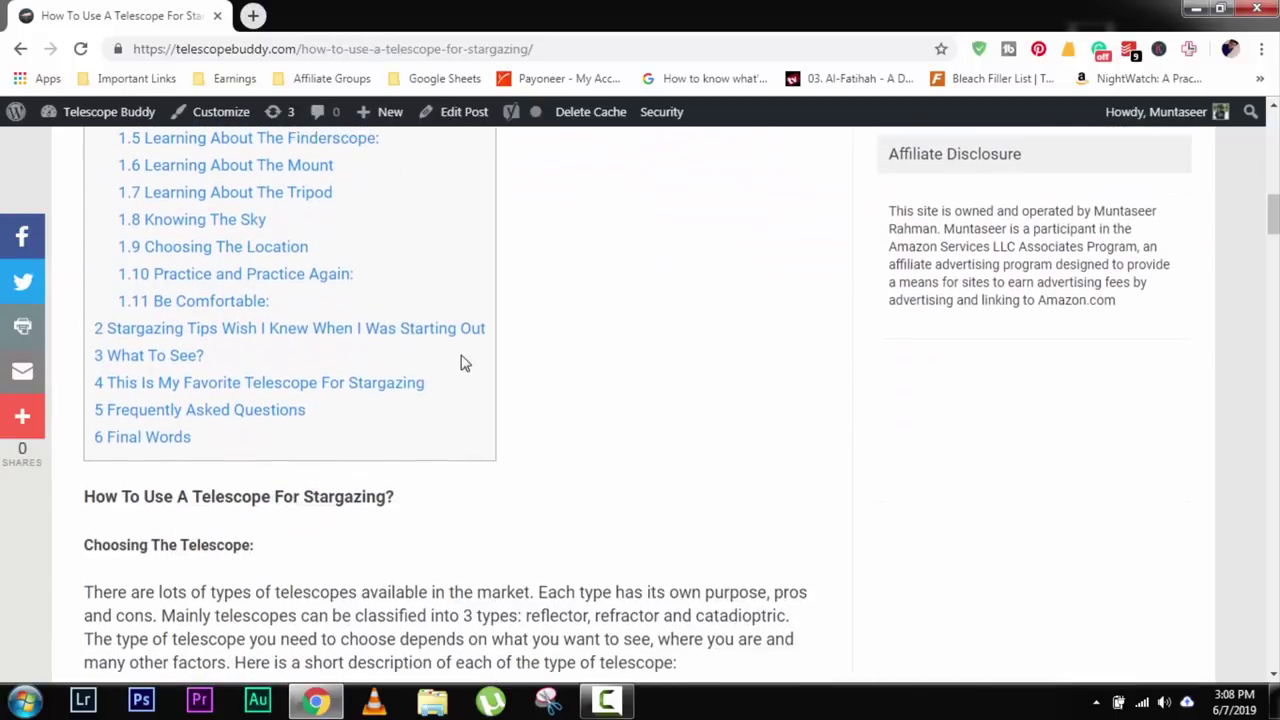
scroll(220, 236, "up", 1)
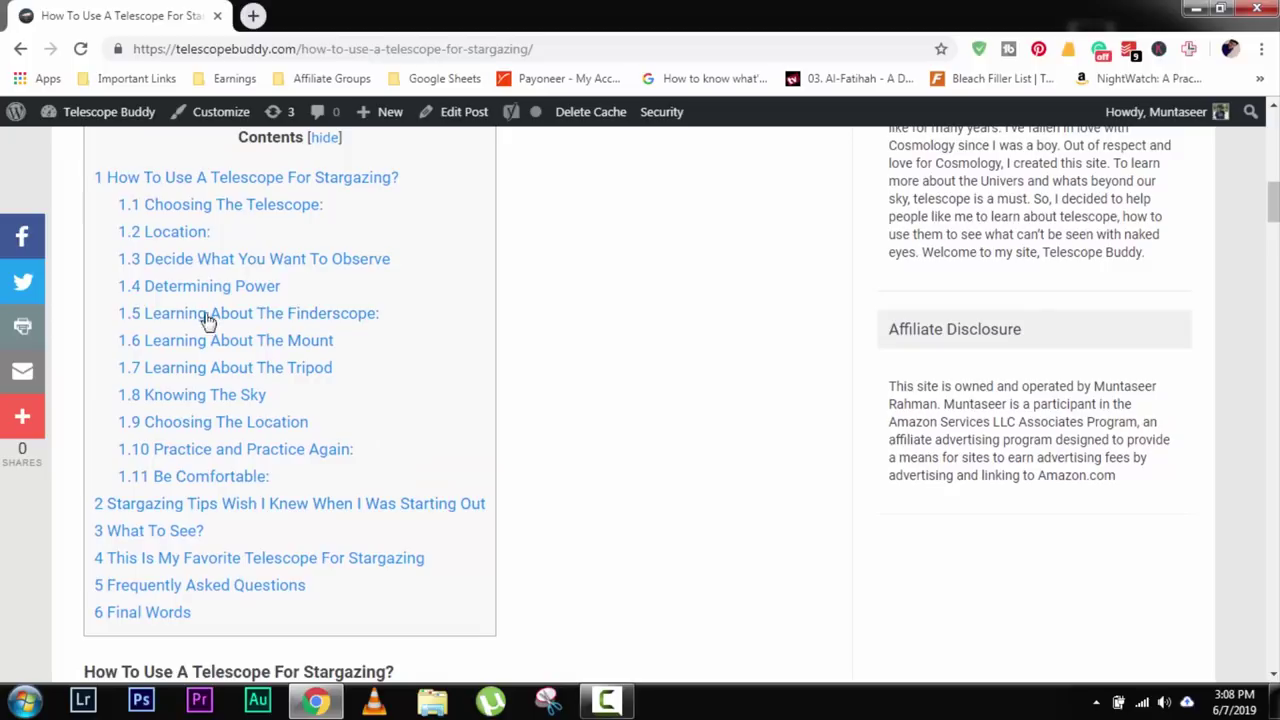
scroll(490, 418, "up", 1)
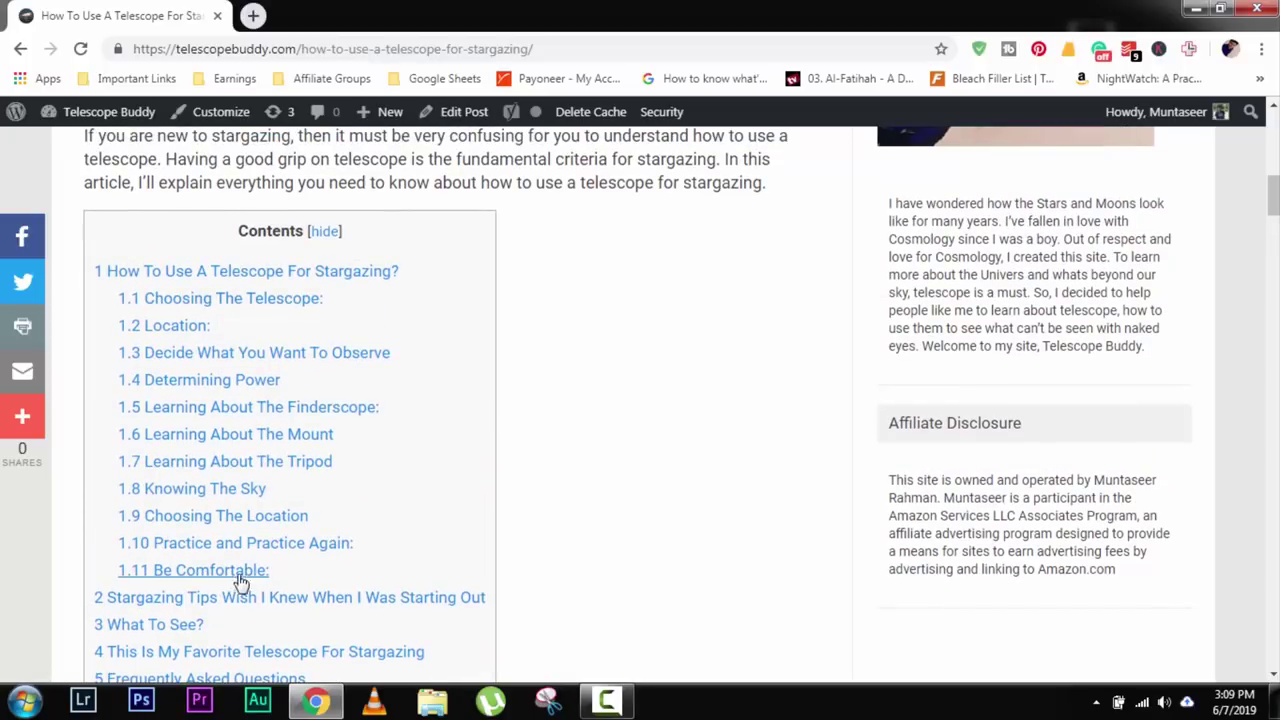
scroll(240, 576, "down", 1)
scroll(222, 522, "up", 2)
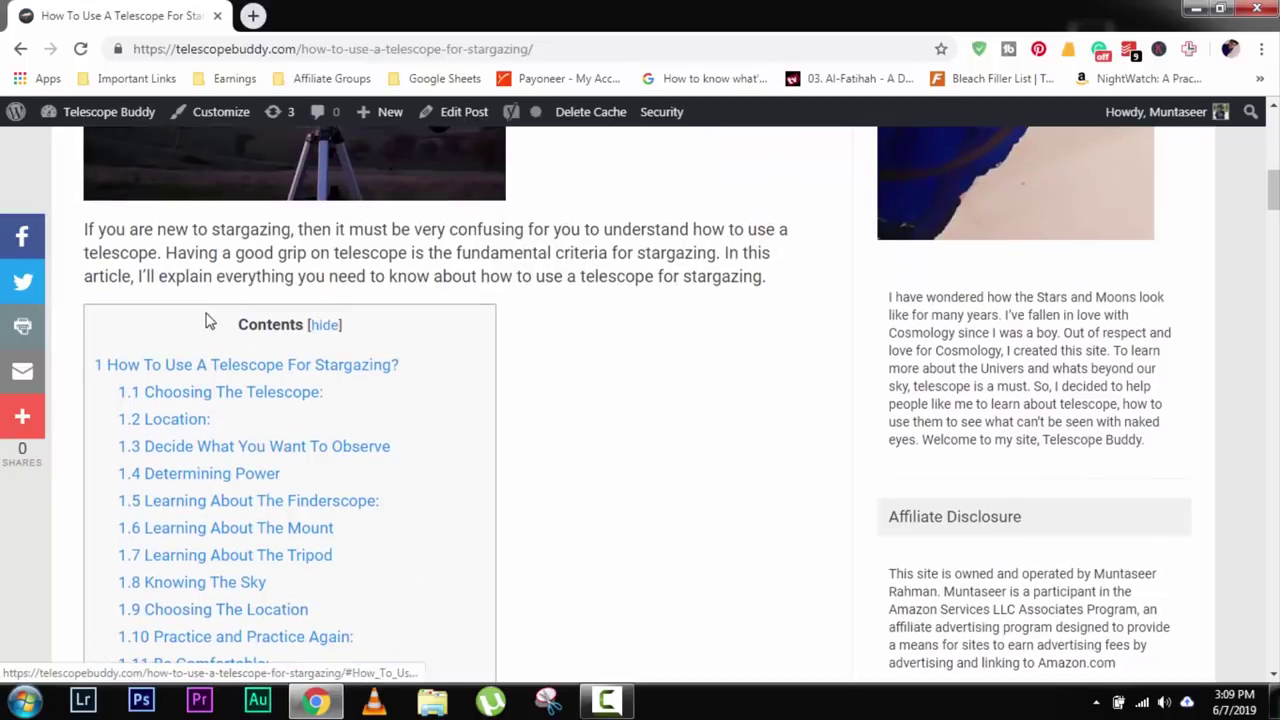
Test the table of contents links to "How To Use A Telescope For Stargazing?" and "Stargazing Tips Wish I Knew When I Was Starting Out".
left_click(214, 366)
scroll(216, 362, "up", 1)
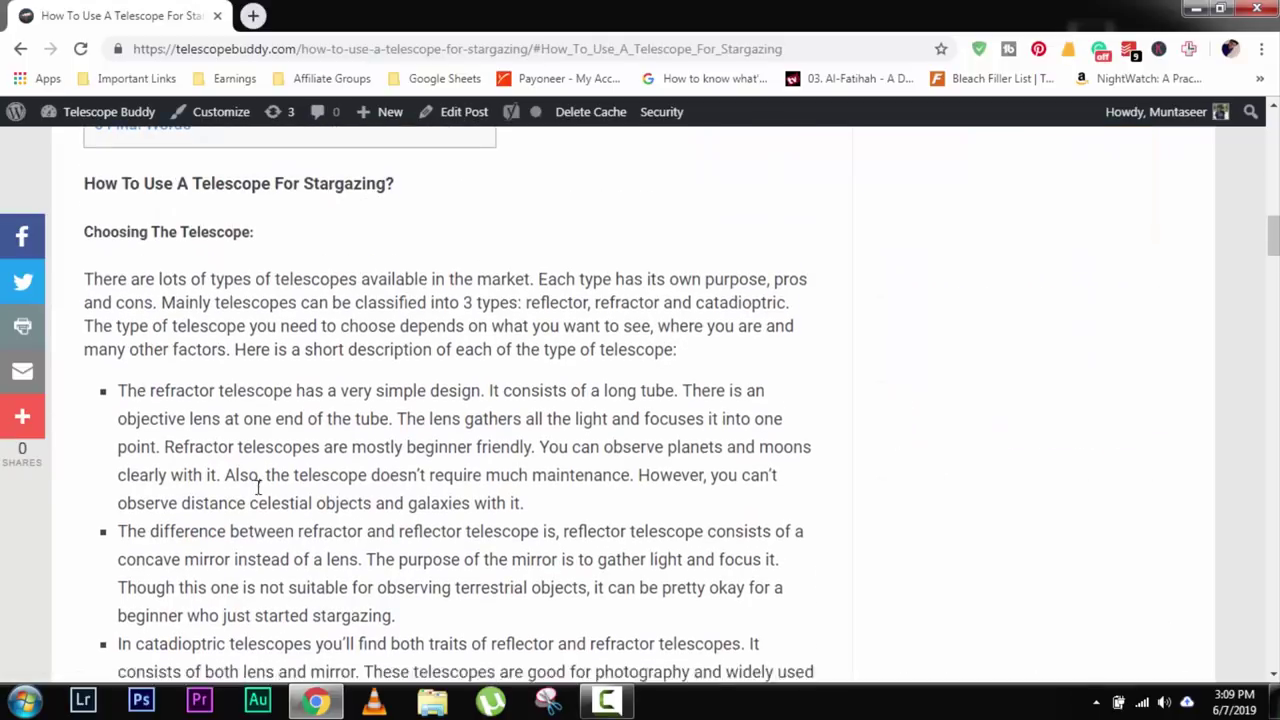
scroll(260, 482, "up", 6)
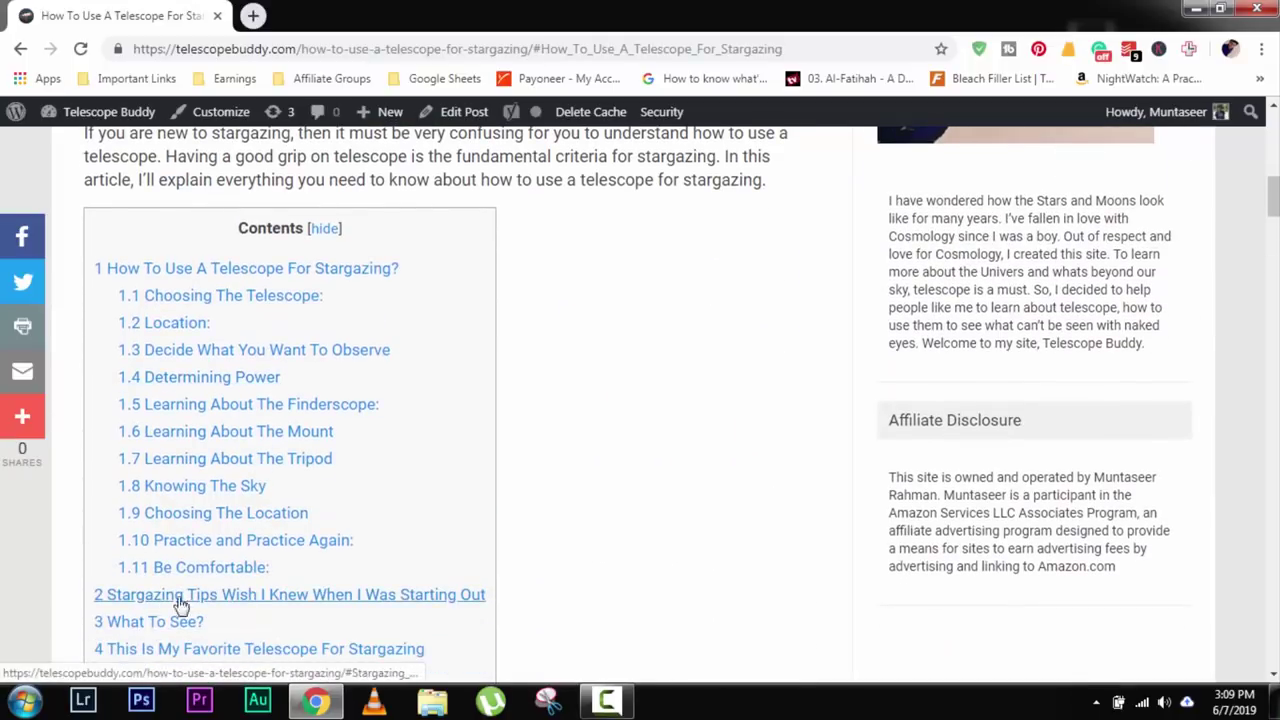
left_click(310, 600)
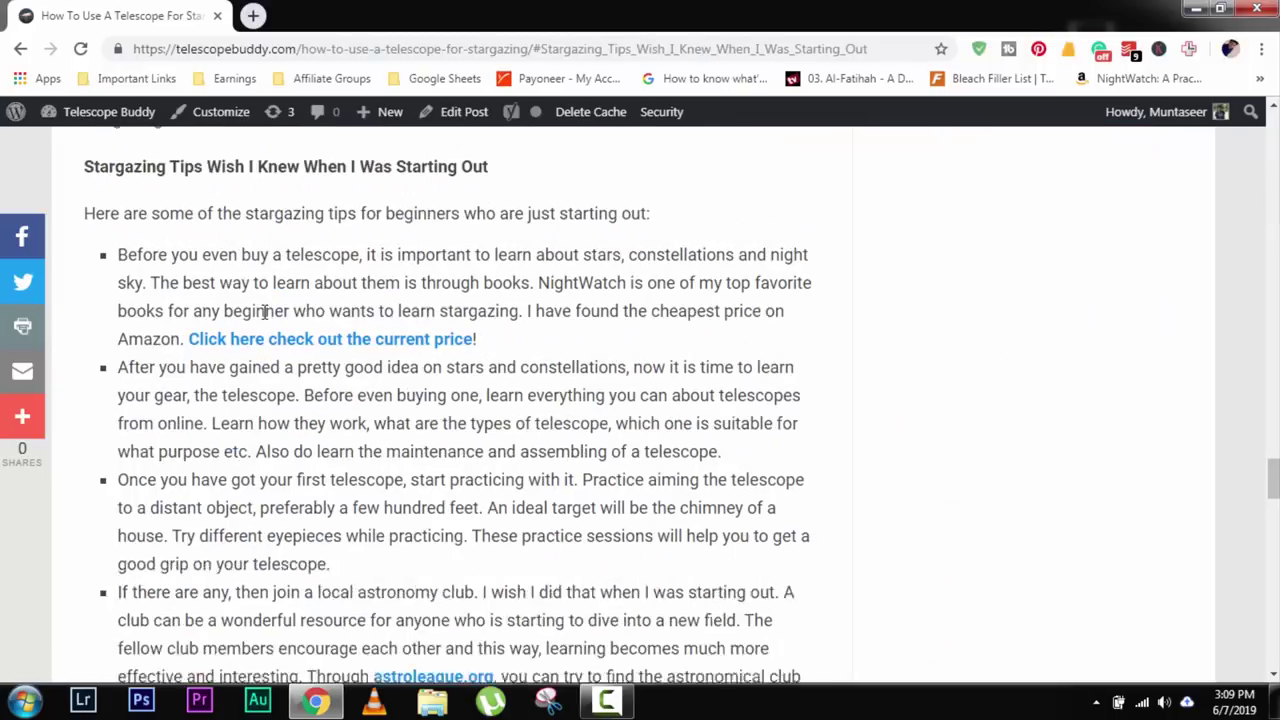
left_click_drag(89, 208, 473, 201)
Return to the table of contents and review its main headings and subheadings again.
scroll(628, 374, "up", 15)
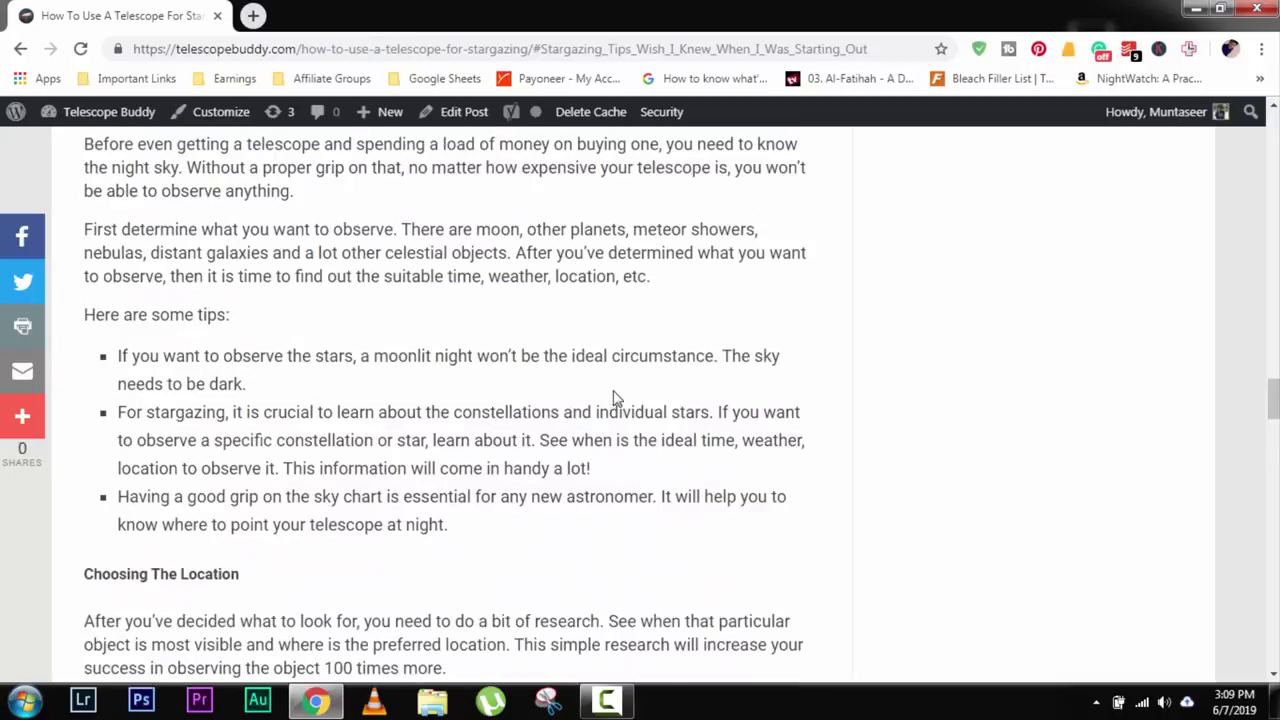
scroll(553, 437, "up", 12)
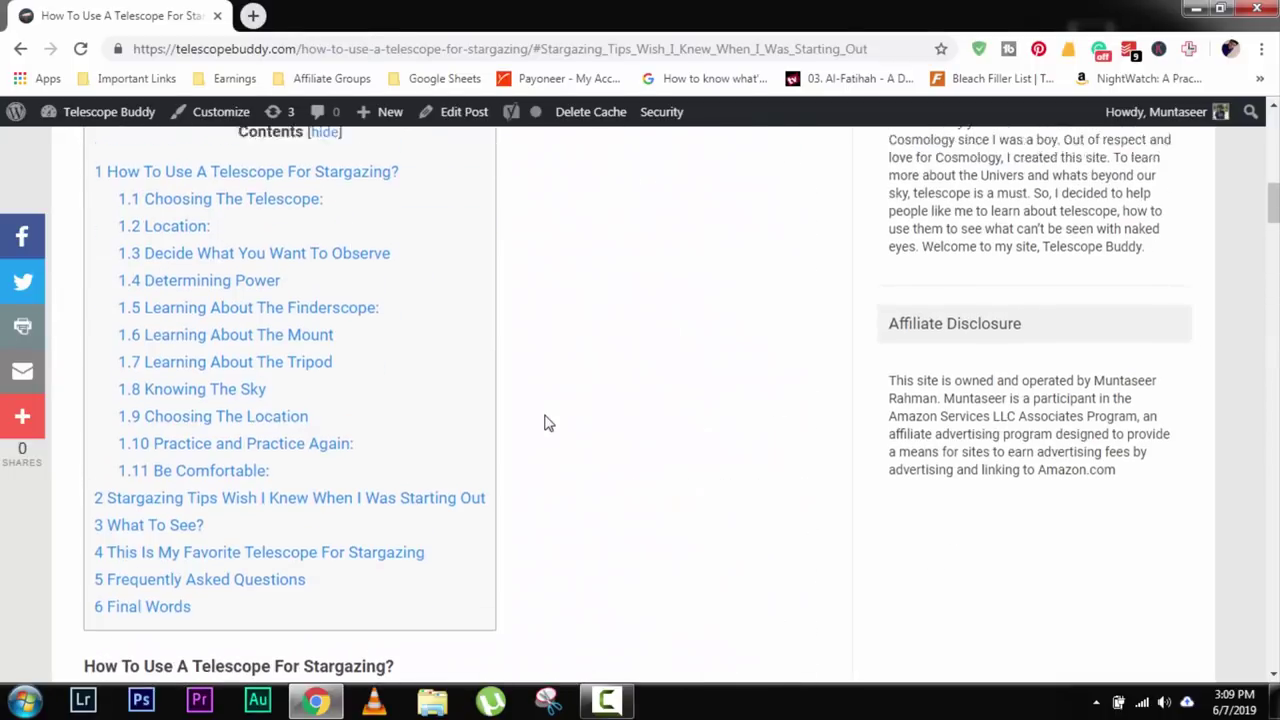
scroll(386, 300, "down", 3)
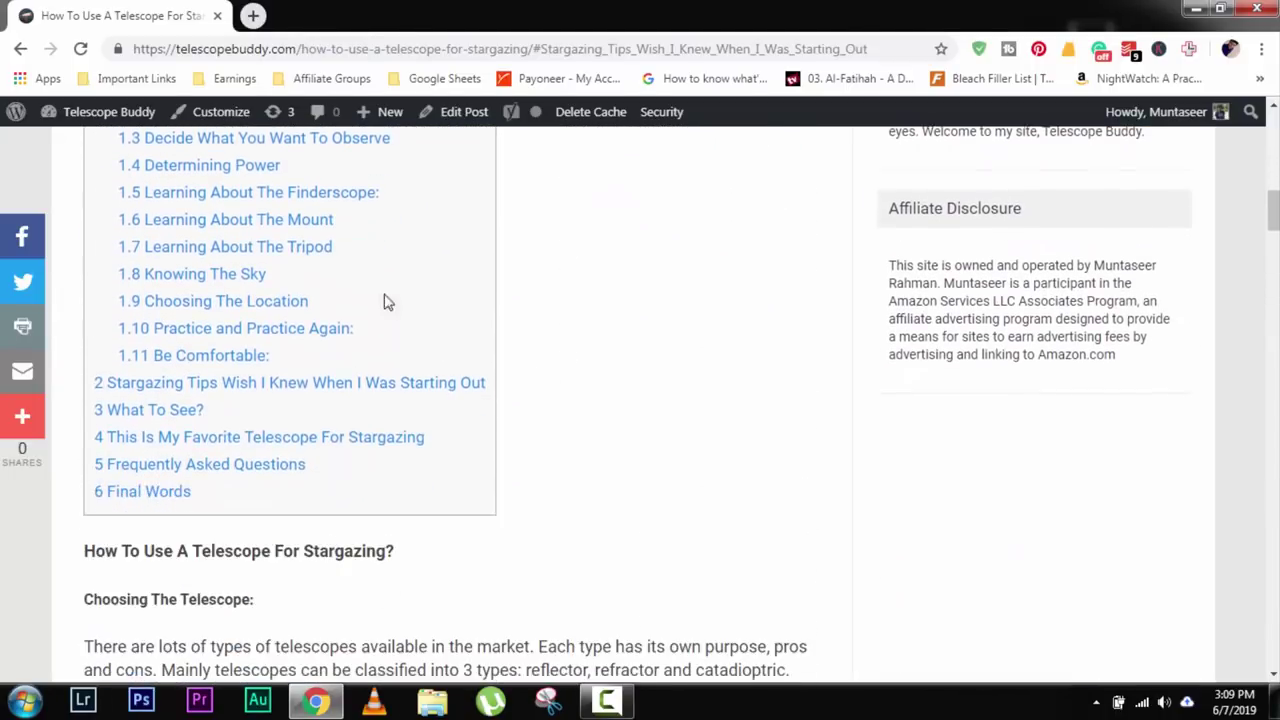
scroll(600, 385, "up", 1)
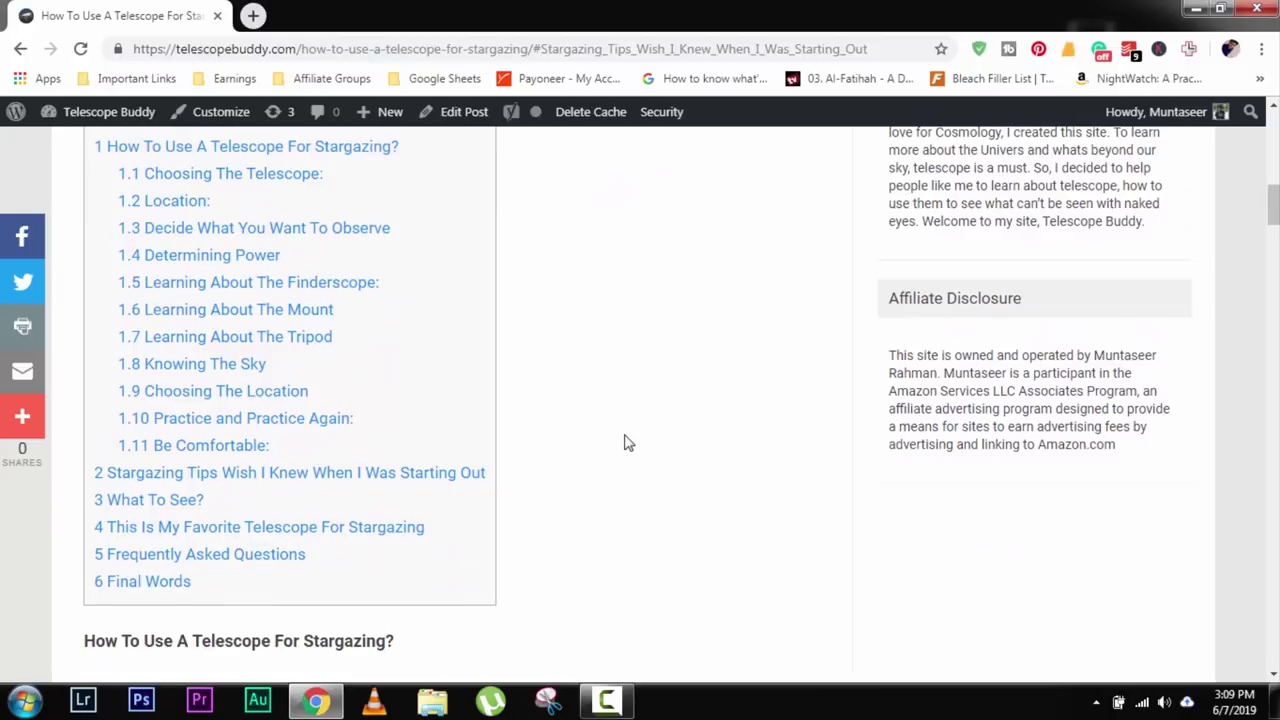
scroll(628, 443, "up", 1)
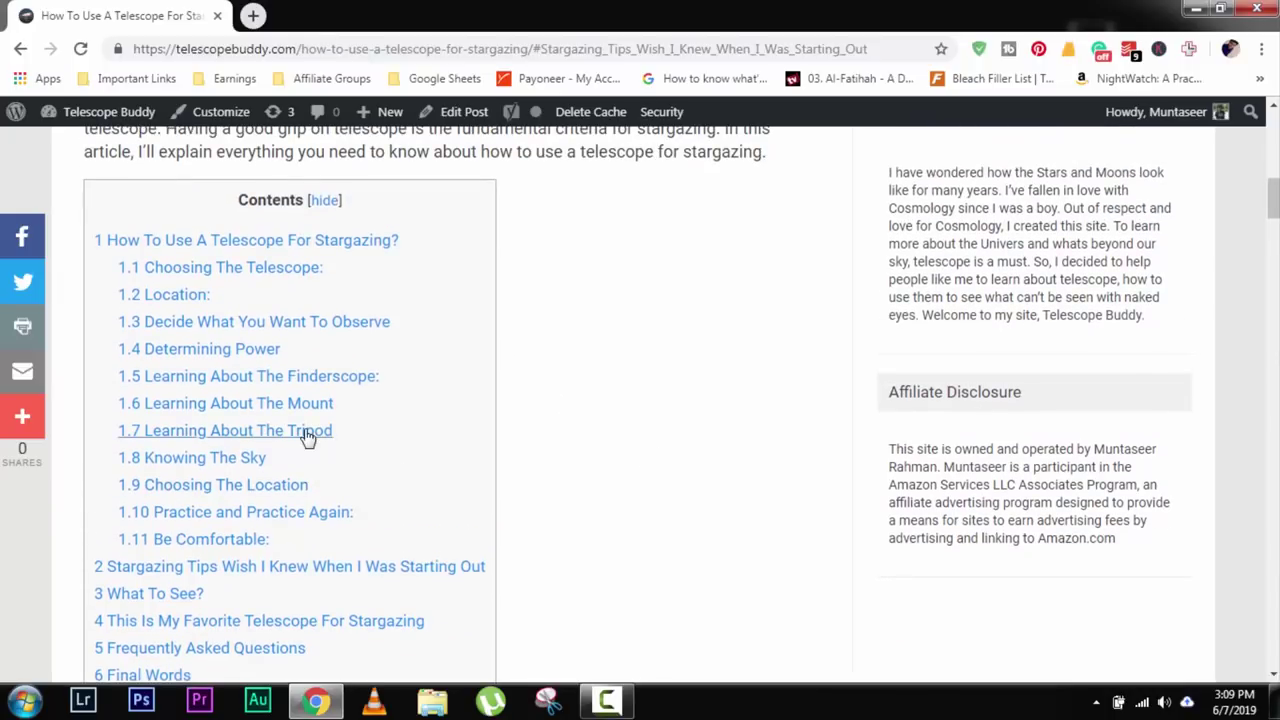
scroll(606, 446, "down", 2)
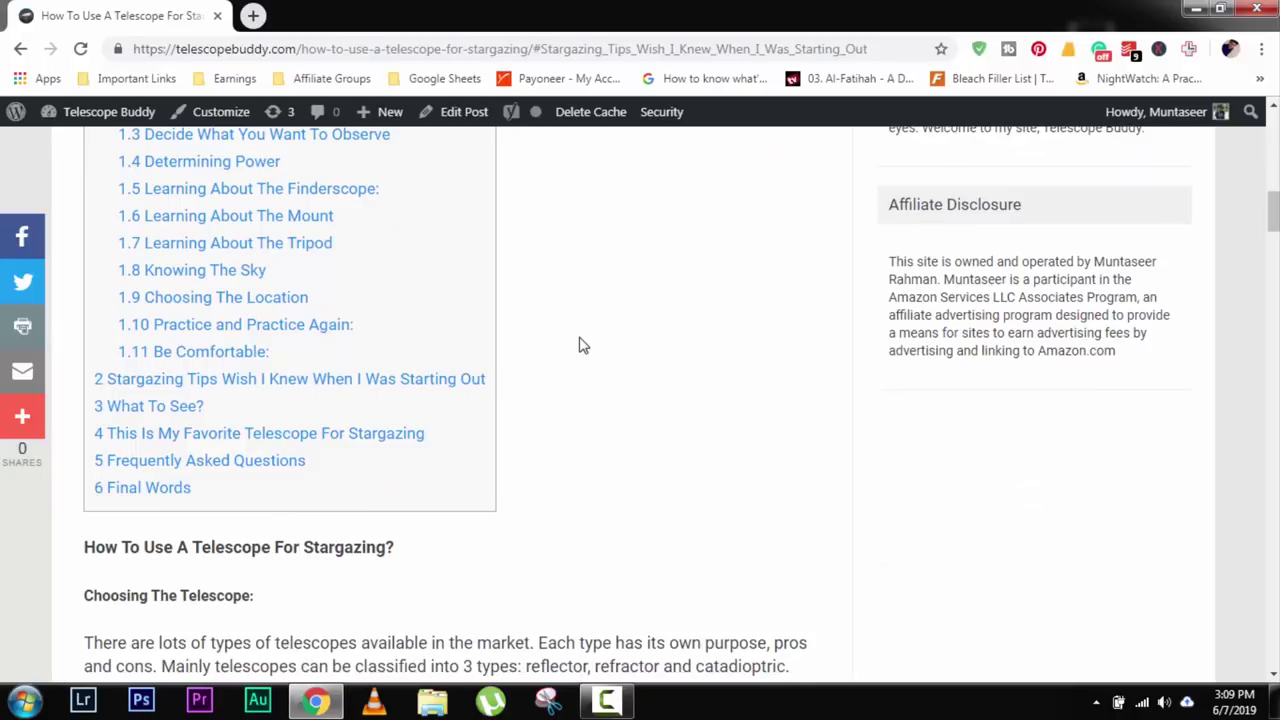
scroll(578, 345, "up", 1)
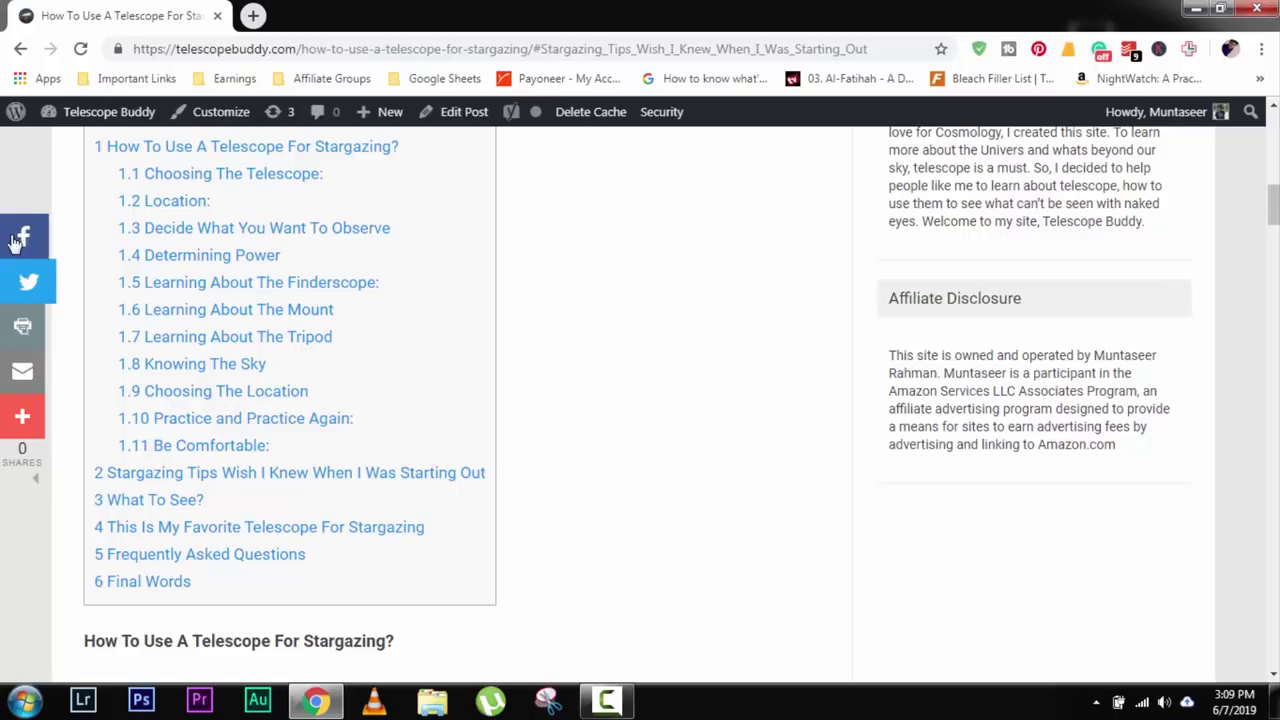
Look through the article's sections to check how the floating share buttons follow the text.
scroll(8, 492, "down", 9)
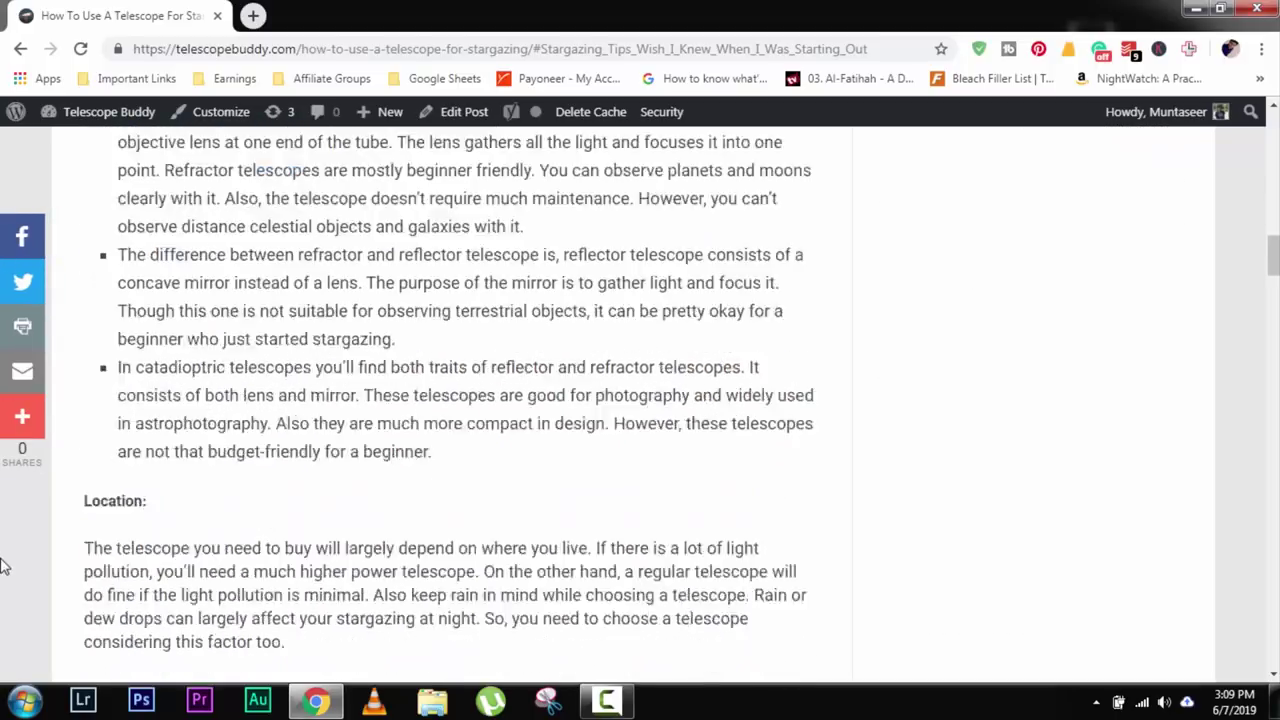
scroll(277, 420, "down", 7)
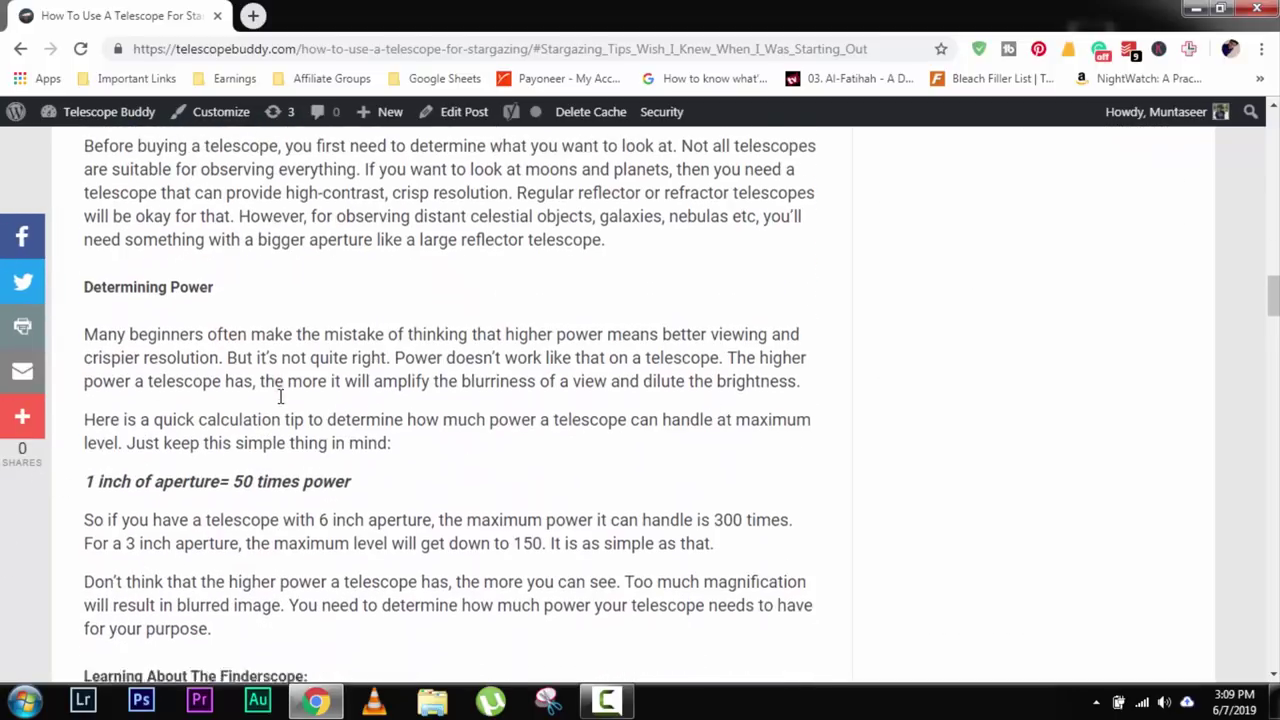
scroll(265, 305, "up", 4)
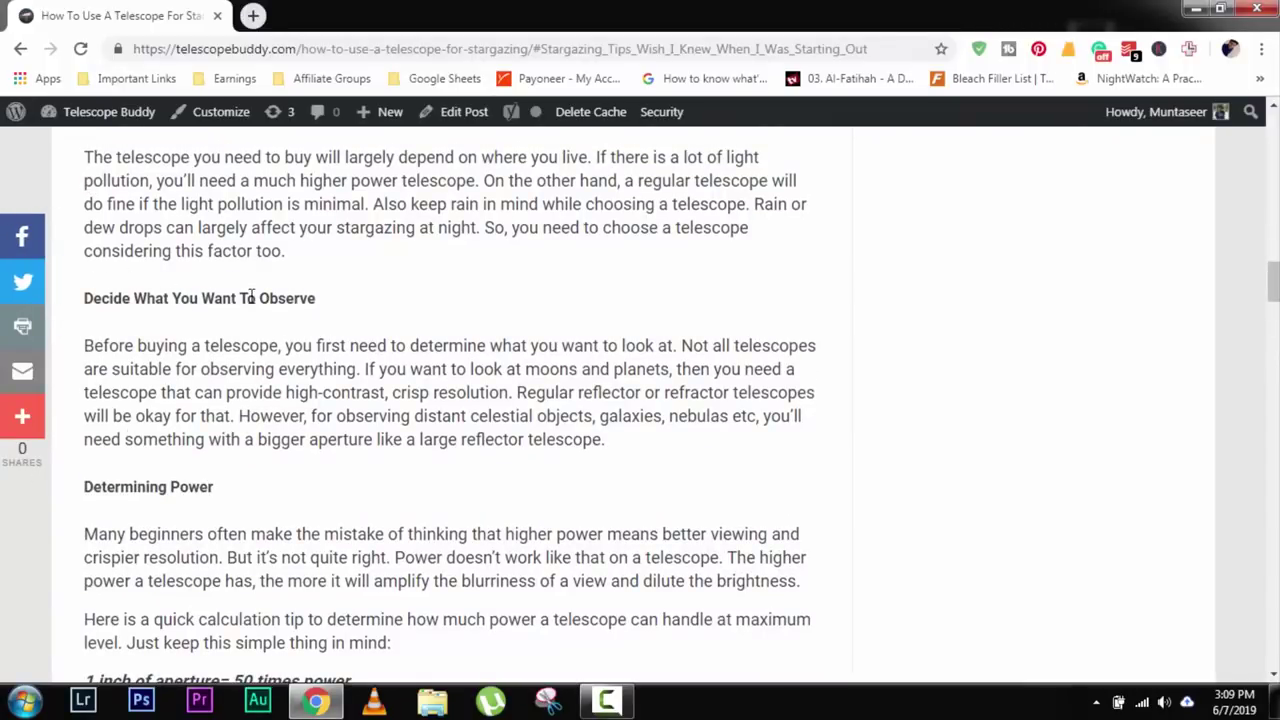
scroll(255, 296, "up", 3)
scroll(255, 300, "down", 2)
scroll(258, 312, "up", 8)
scroll(240, 318, "up", 4)
scroll(220, 340, "down", 20)
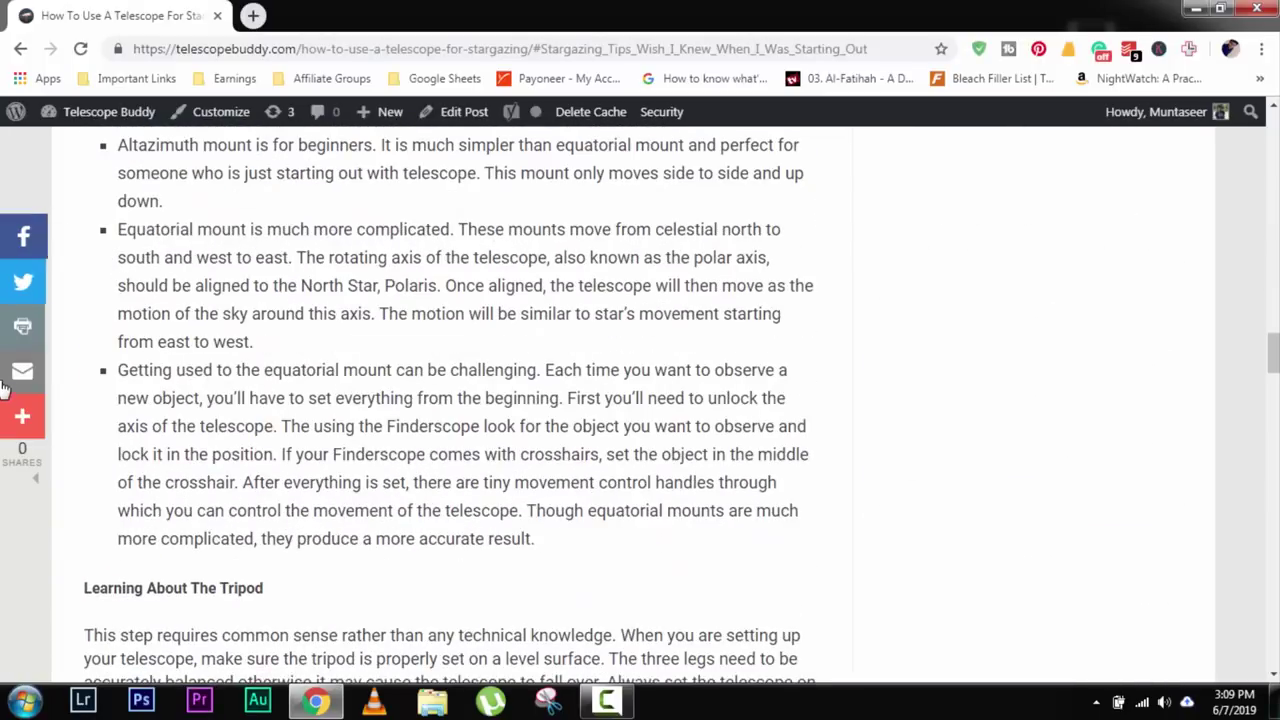